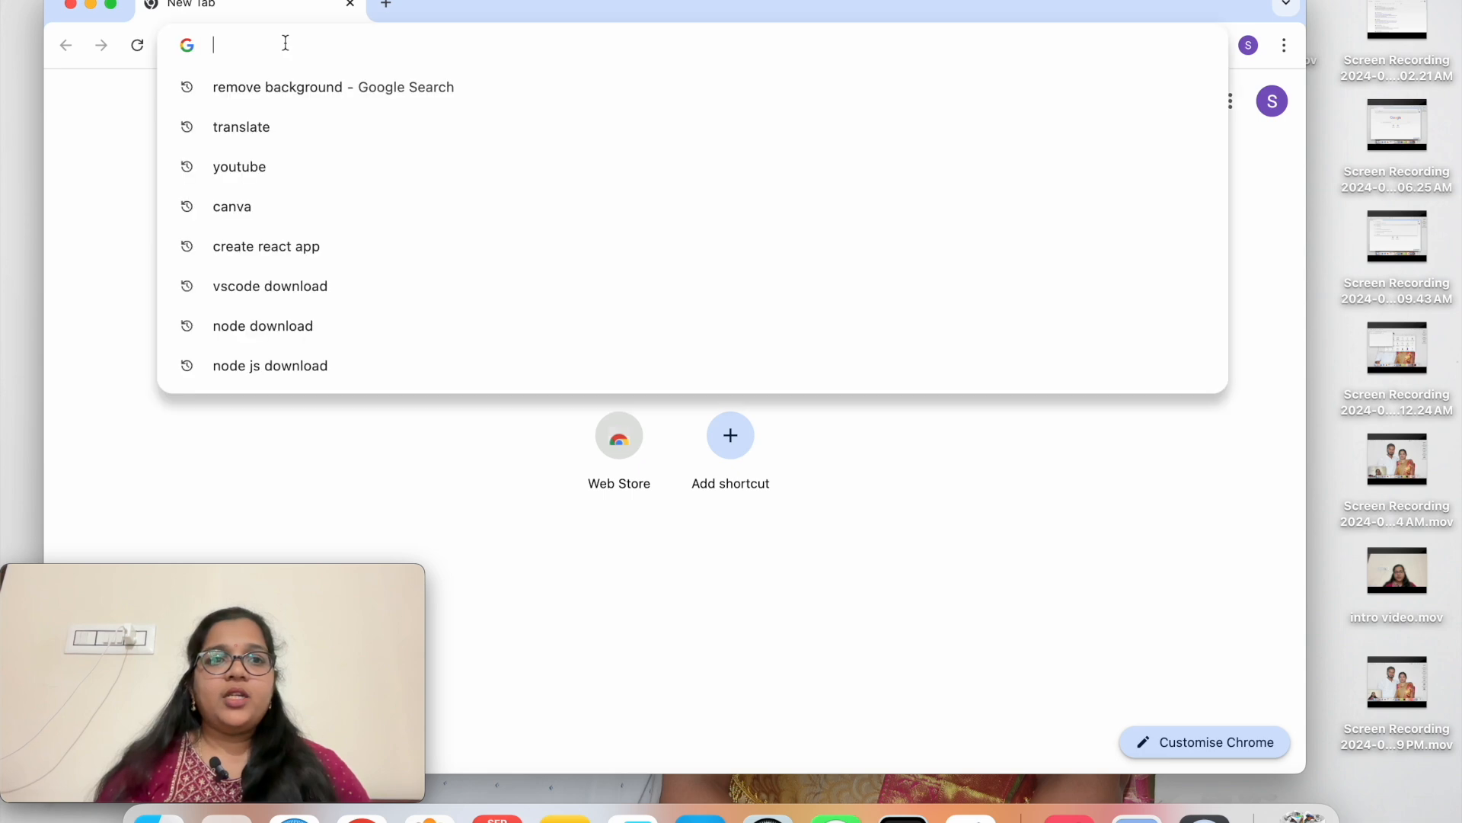
Step: Search the web for "canva" and open the Canva website
text(canva)
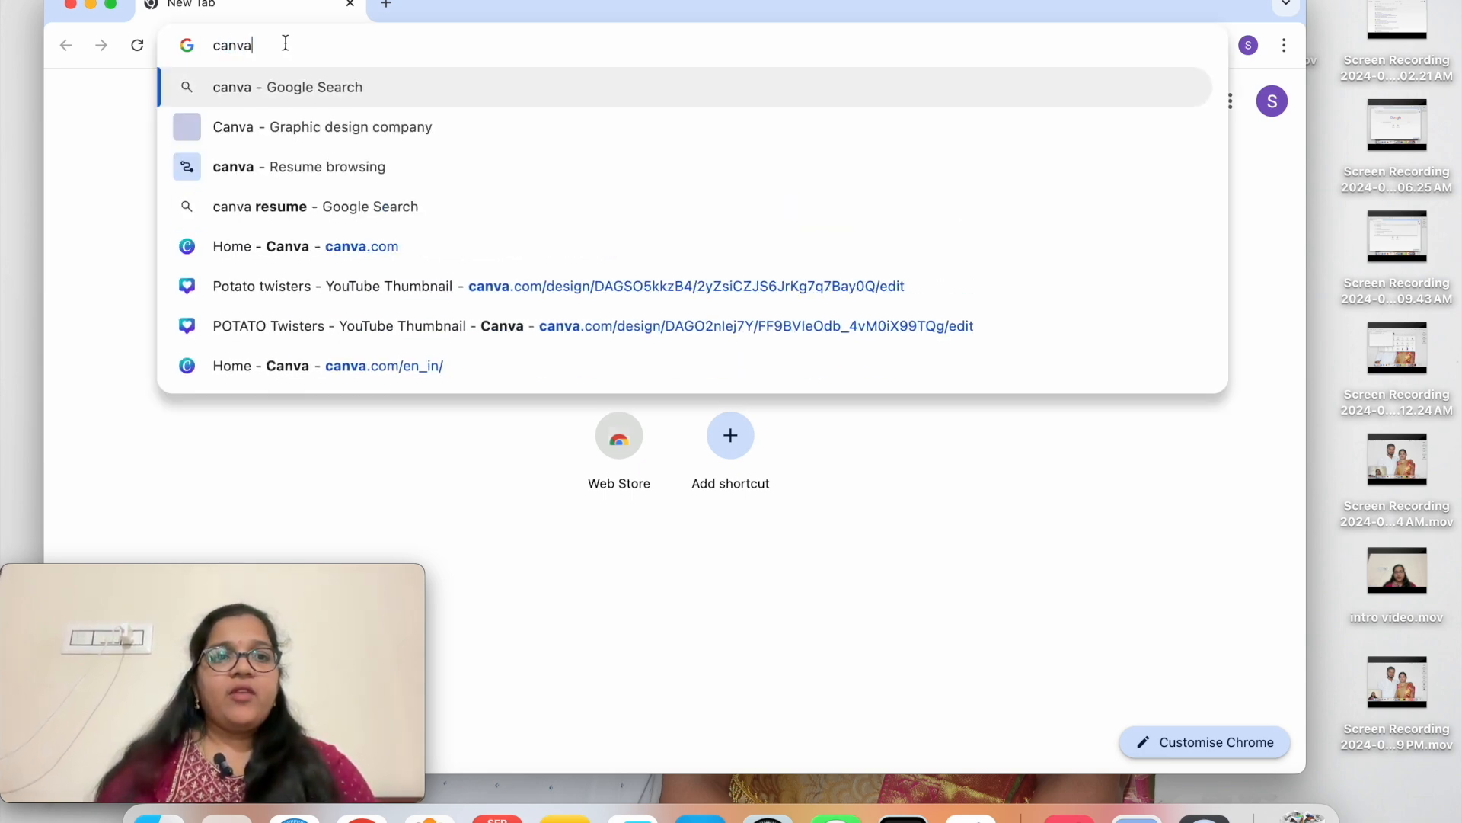
key(Return)
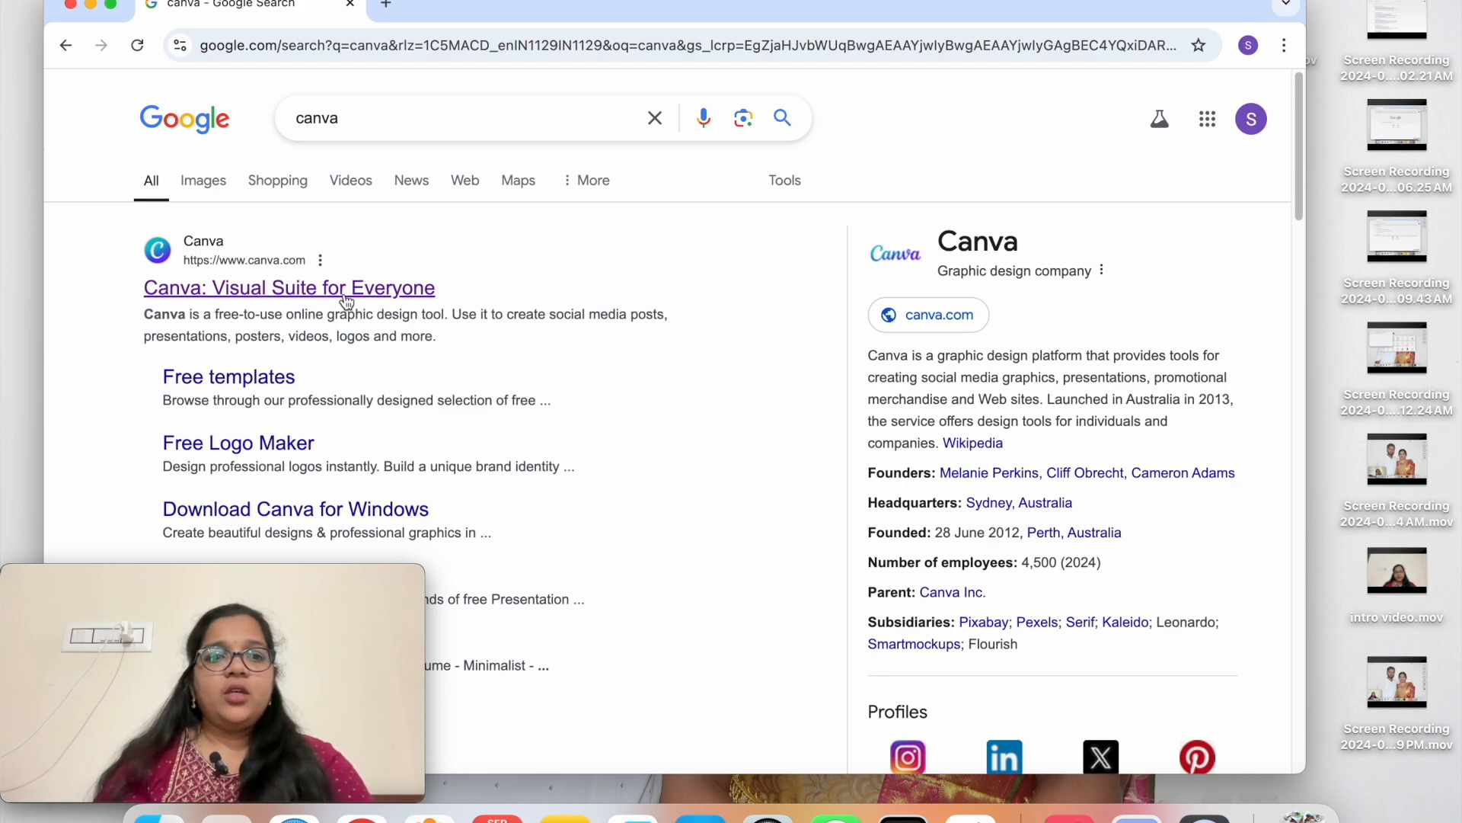
click(113, 8)
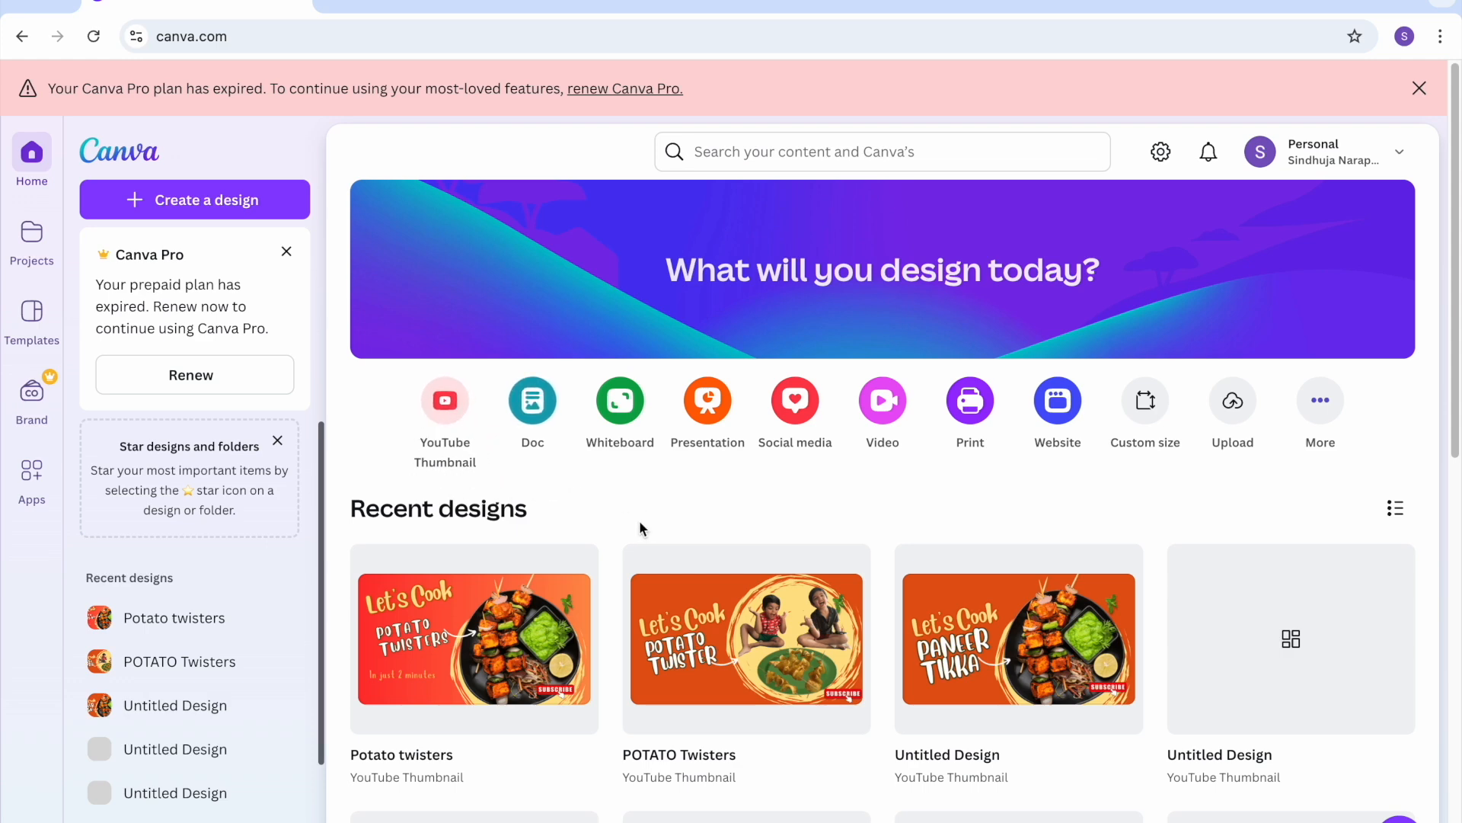
Step: Look through the recent designs, open the POTATO Twisters thumbnail and dismiss the Canva Pro expiry notices
mouse_move(800, 552)
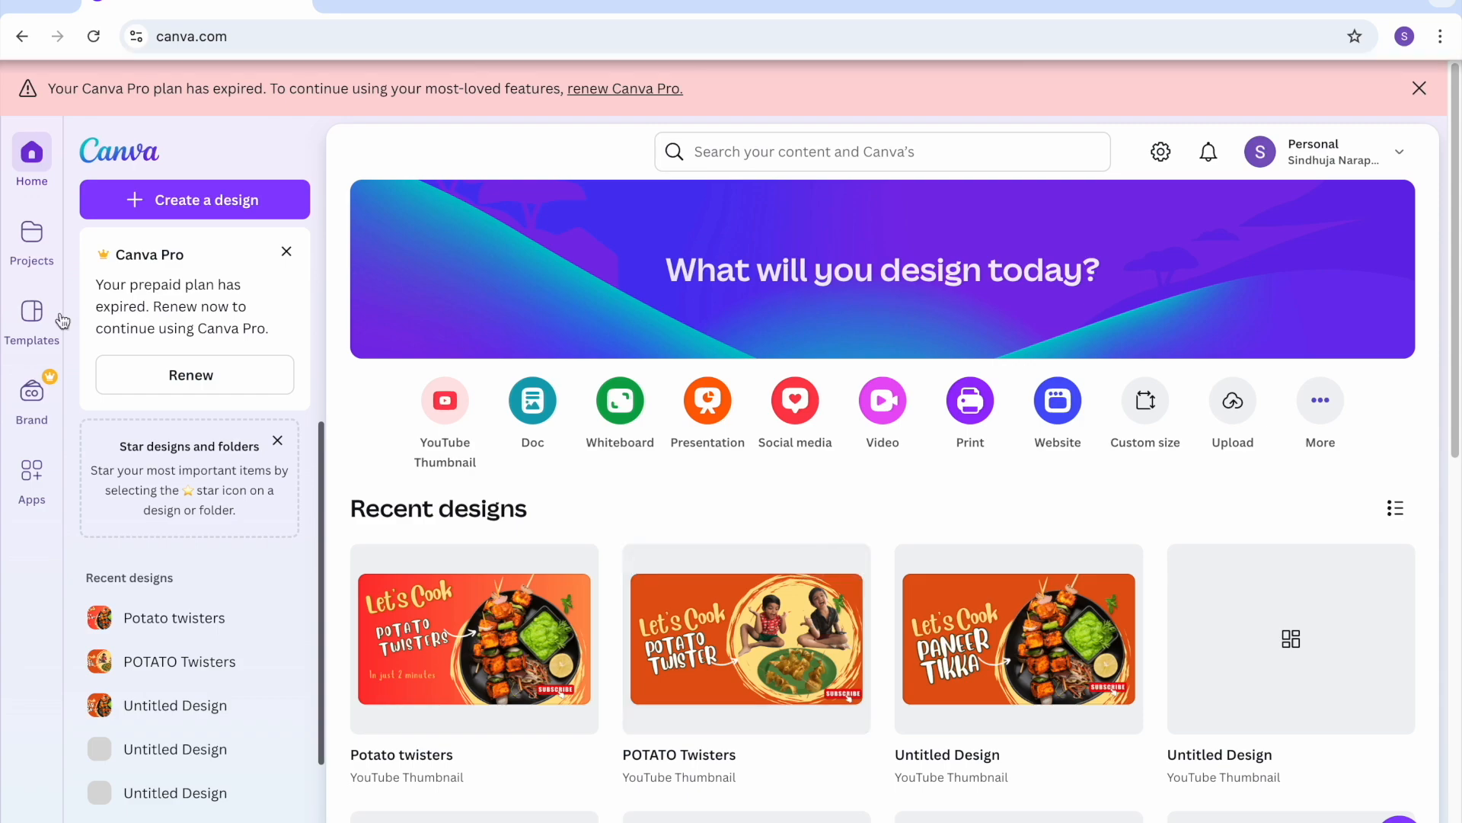
scroll(1092, 755, down, 2)
scroll(1093, 754, down, 3)
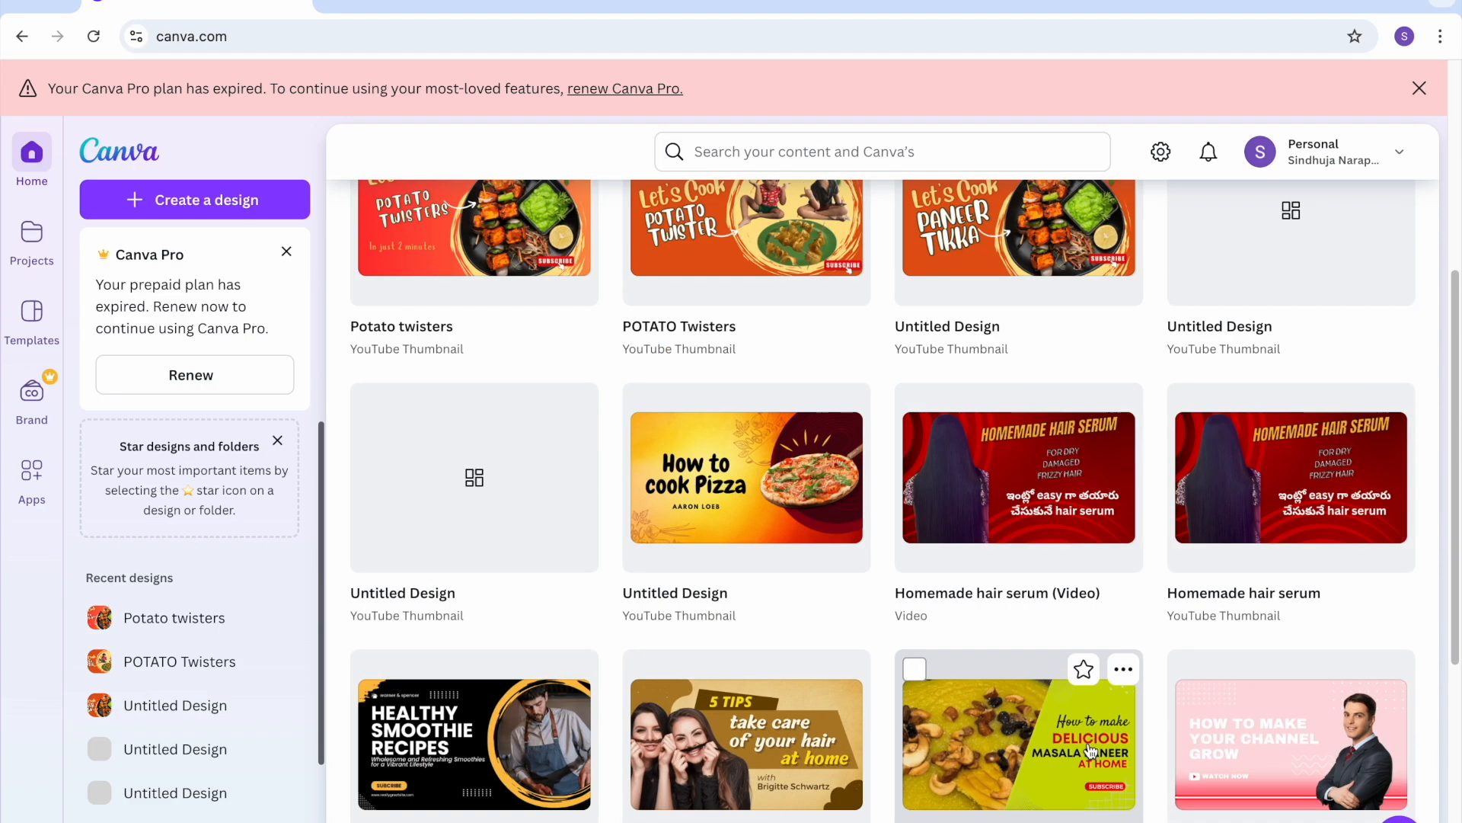
scroll(1089, 751, down, 3)
scroll(1086, 742, up, 8)
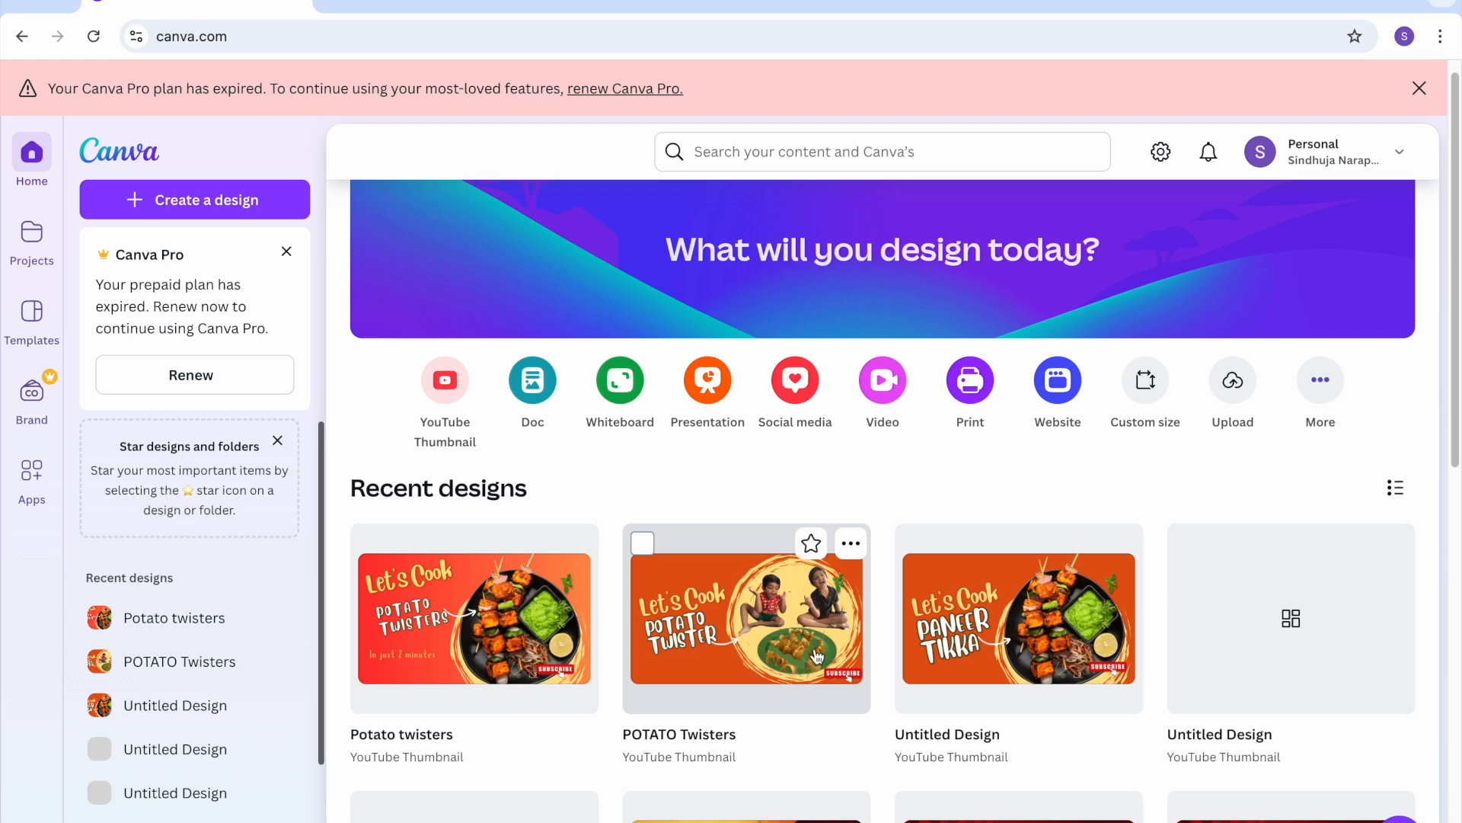
click(737, 655)
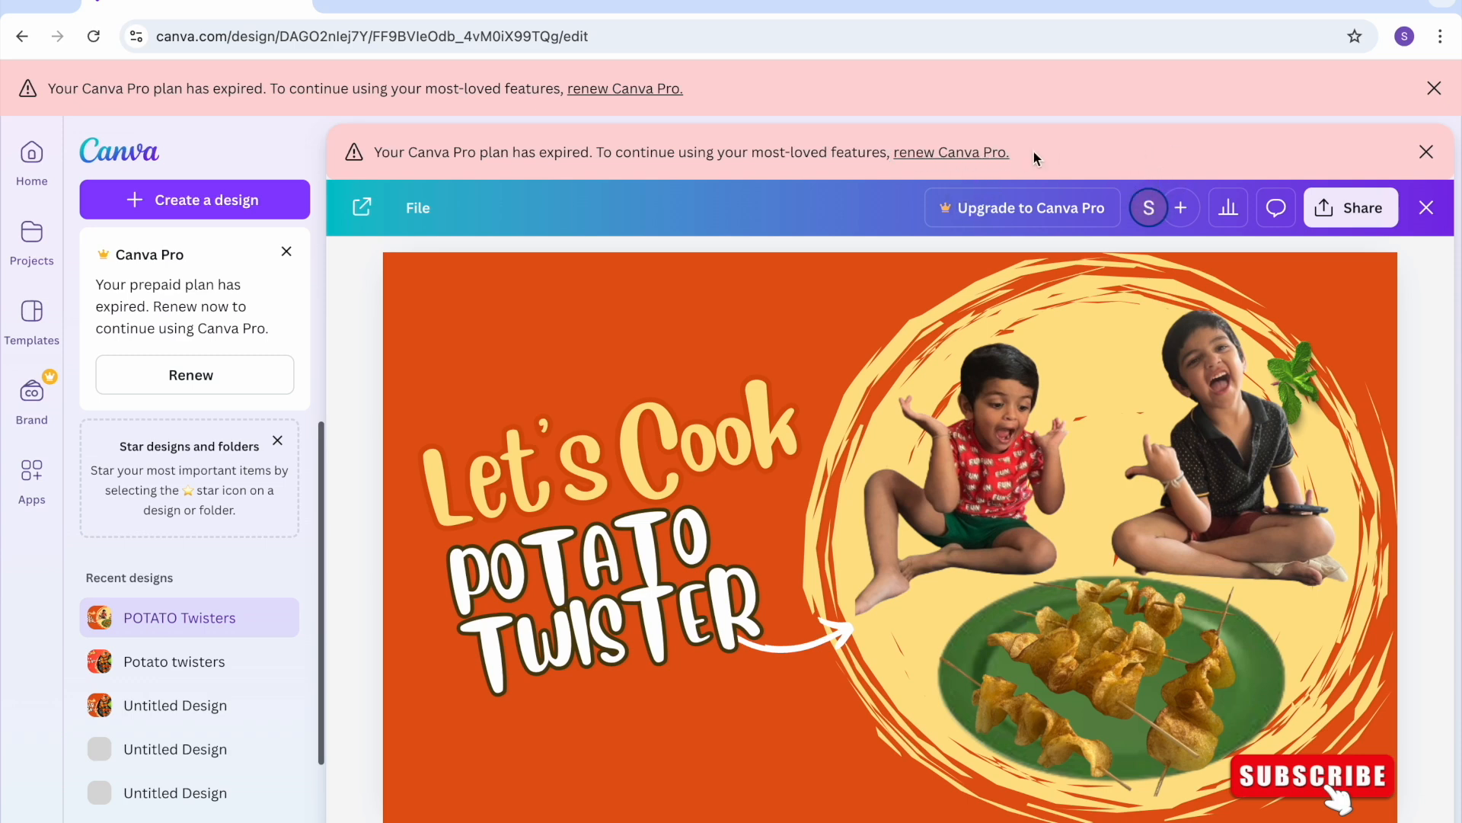
click(1426, 151)
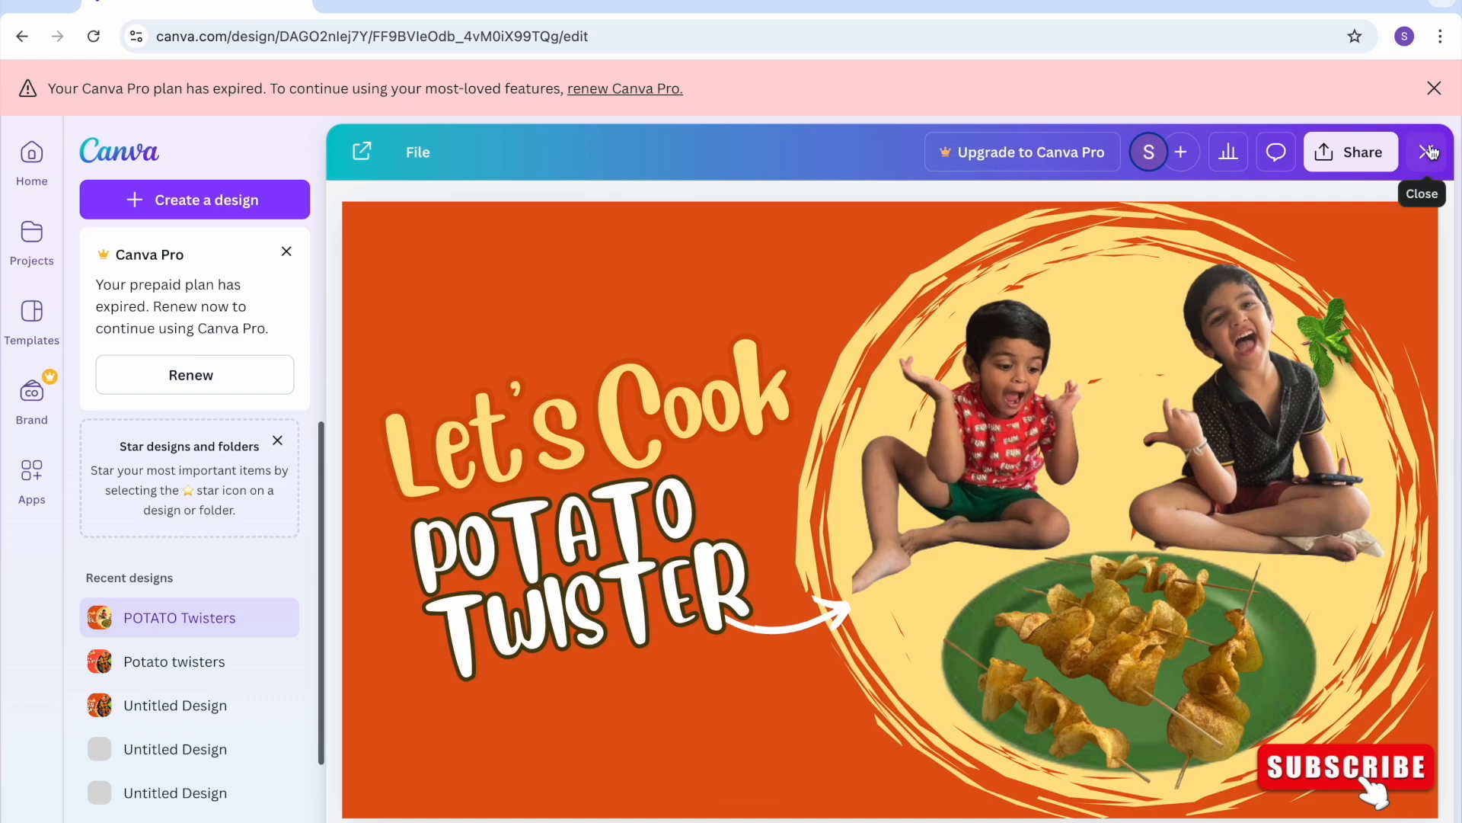
click(1435, 89)
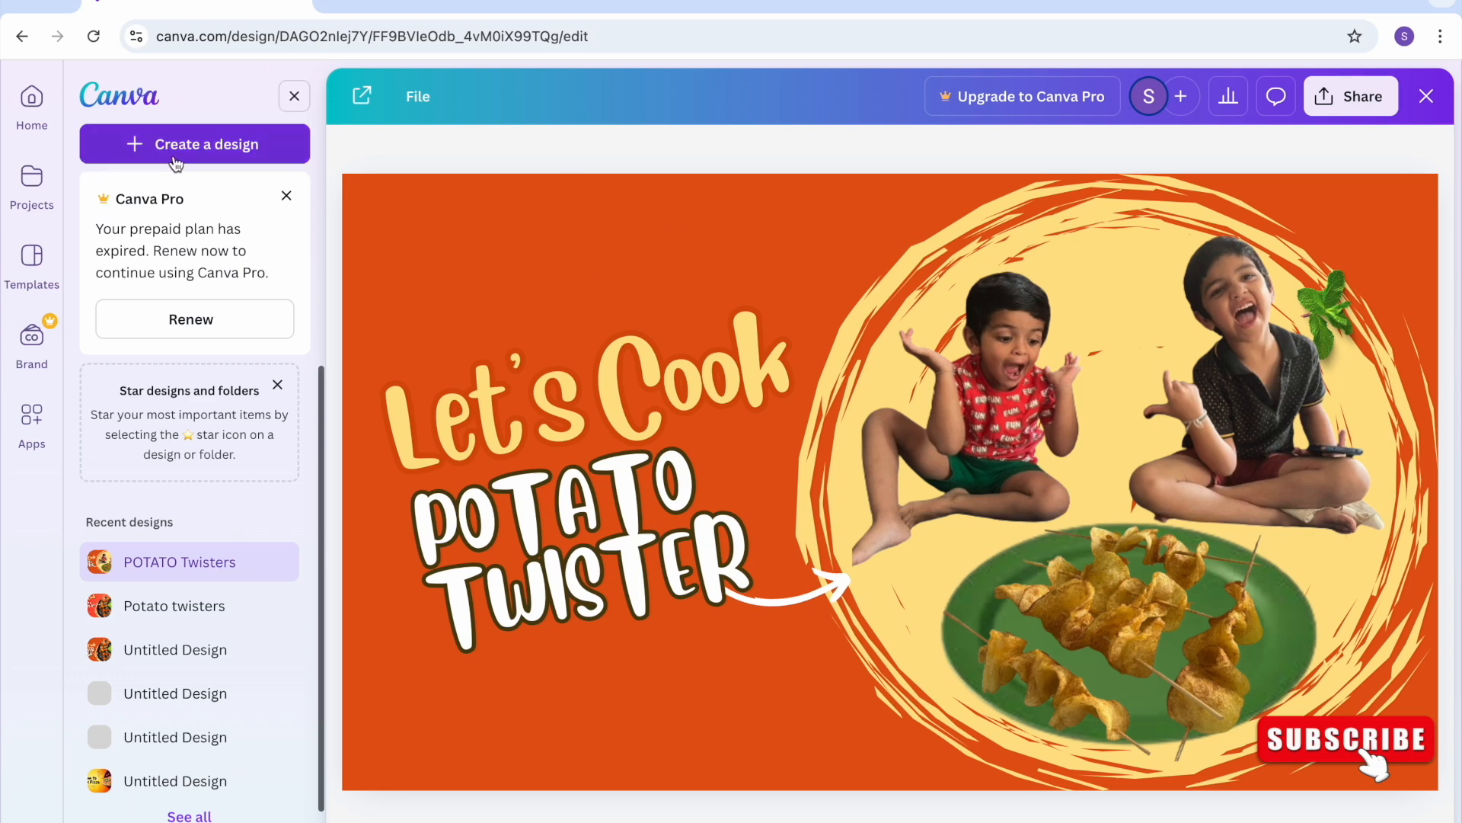
Step: Return to the home page and create a new YouTube Thumbnail design
scroll(253, 454, down, 1)
click(31, 99)
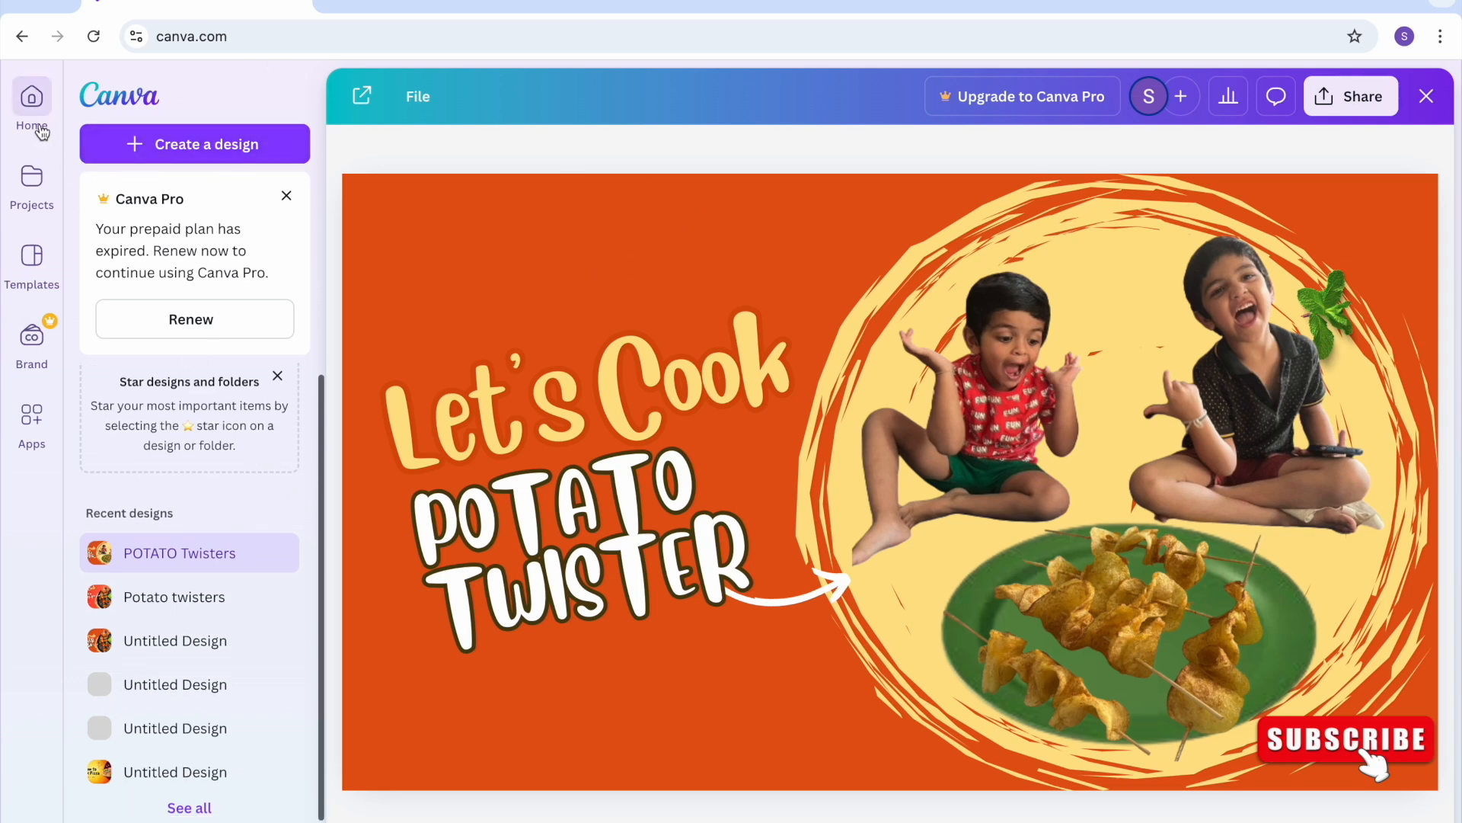
click(451, 363)
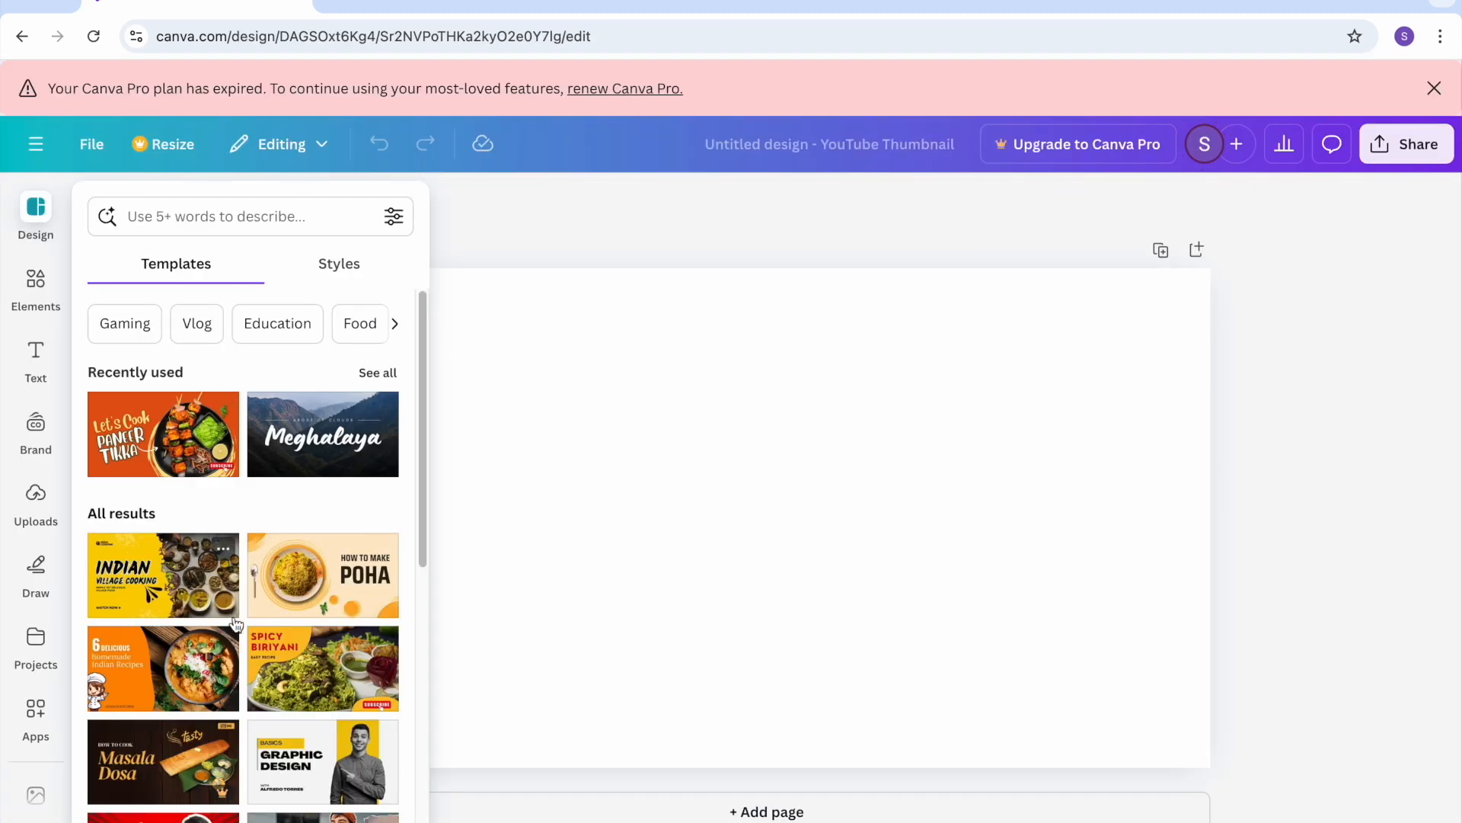
Step: Browse the thumbnail templates and search them for "vlog"
scroll(245, 602, down, 15)
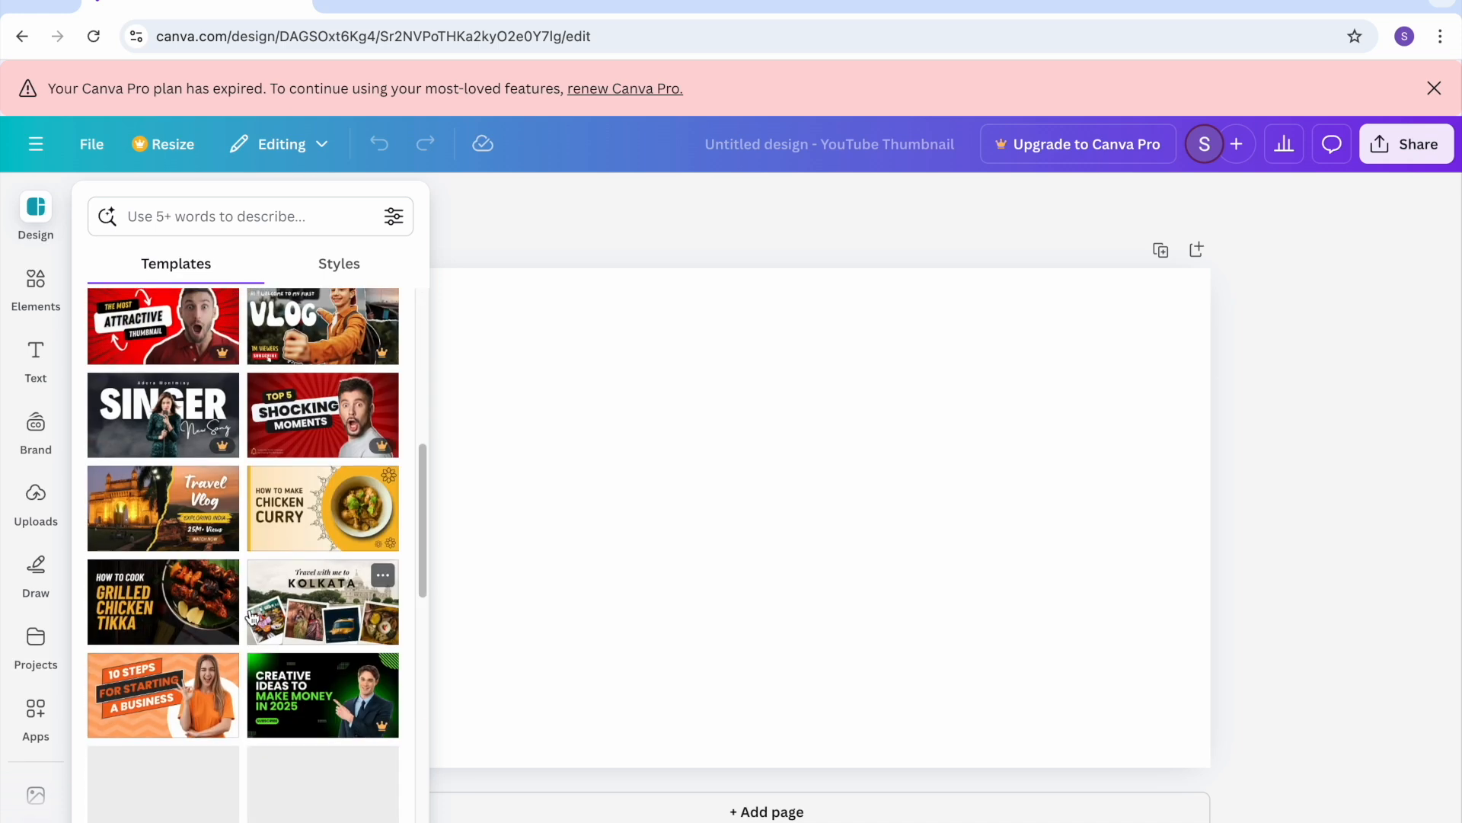
scroll(251, 614, up, 15)
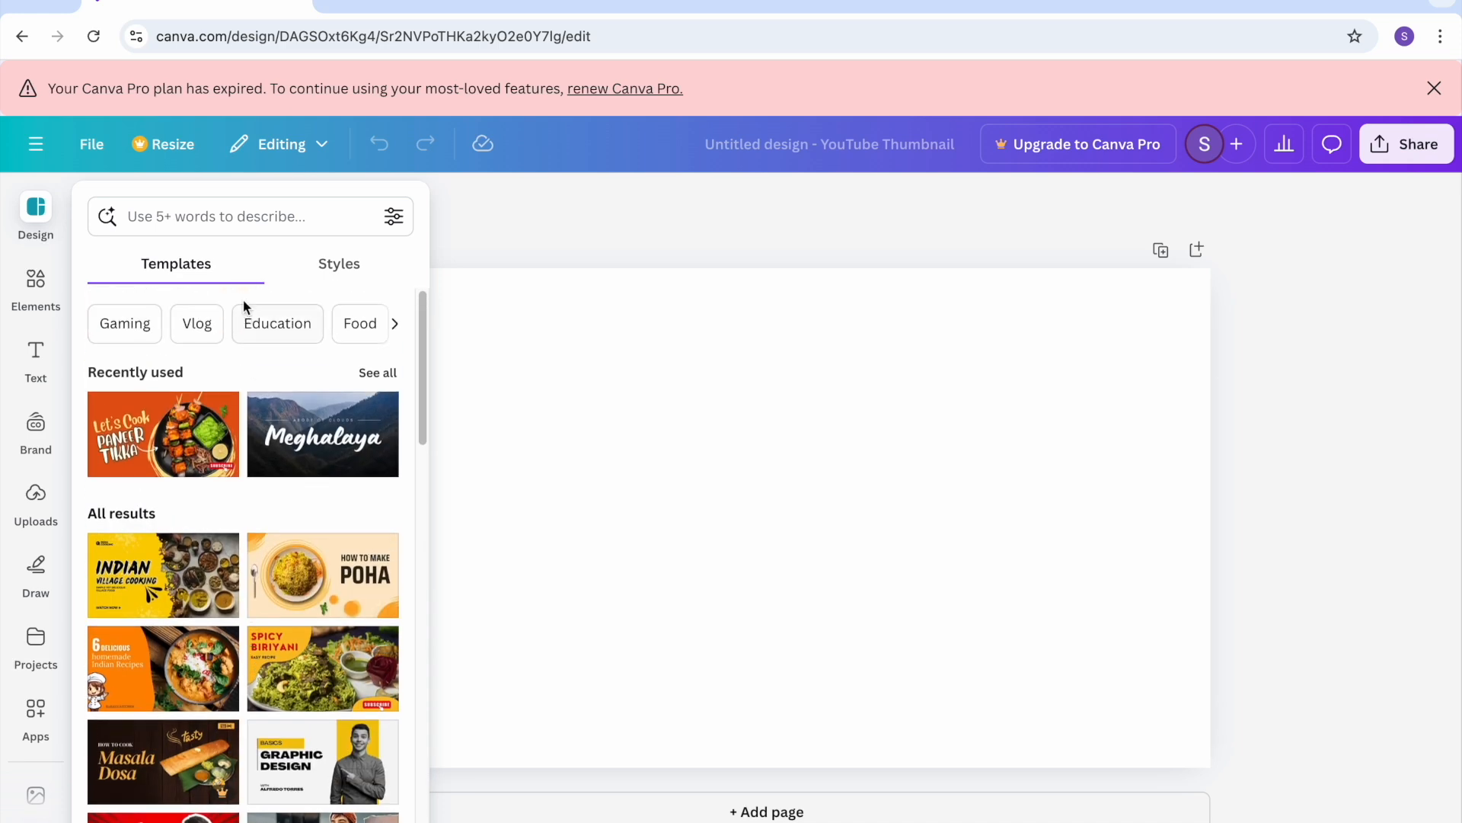
click(238, 213)
text(vlog)
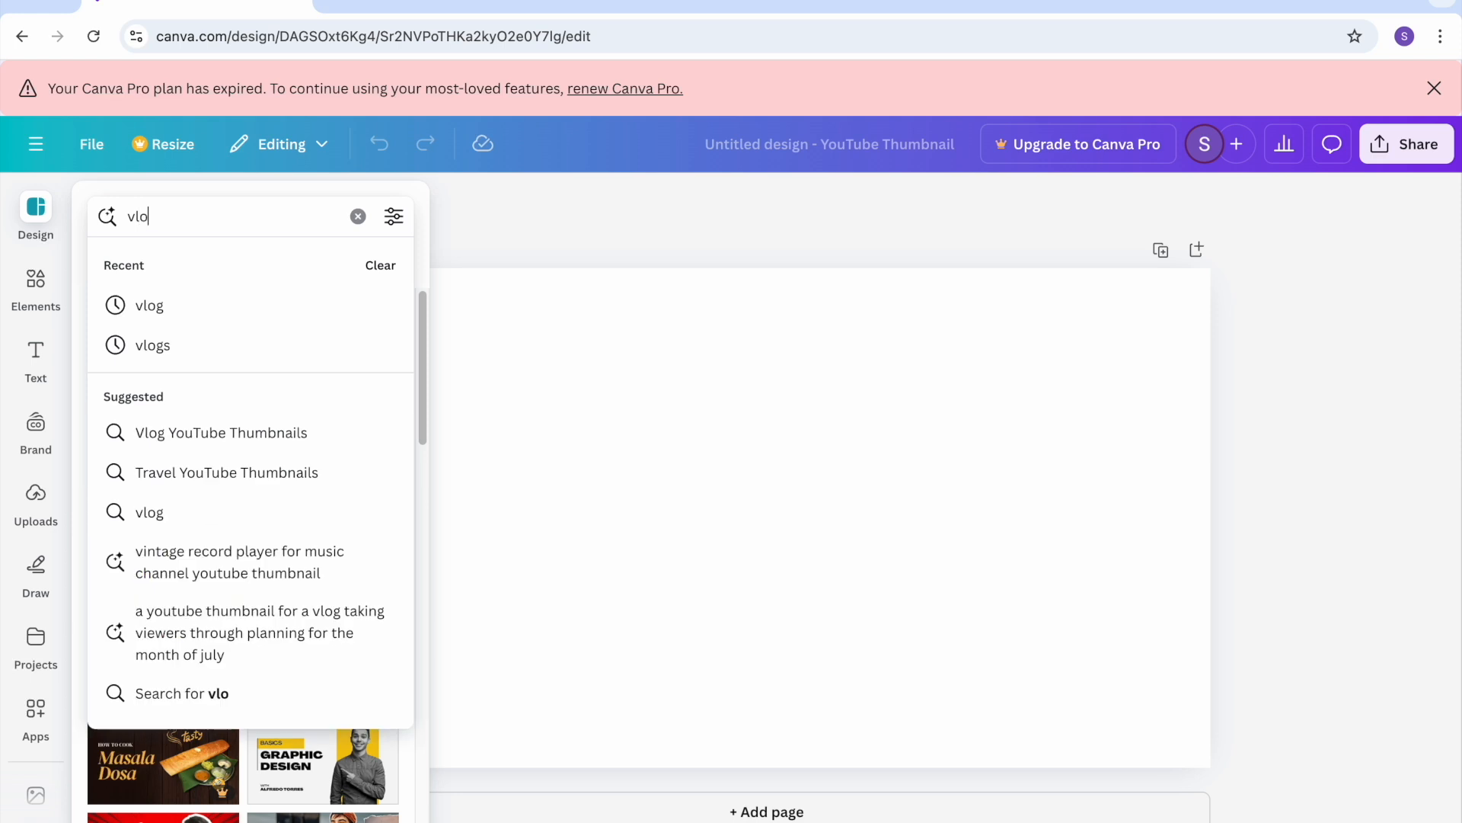
key(Return)
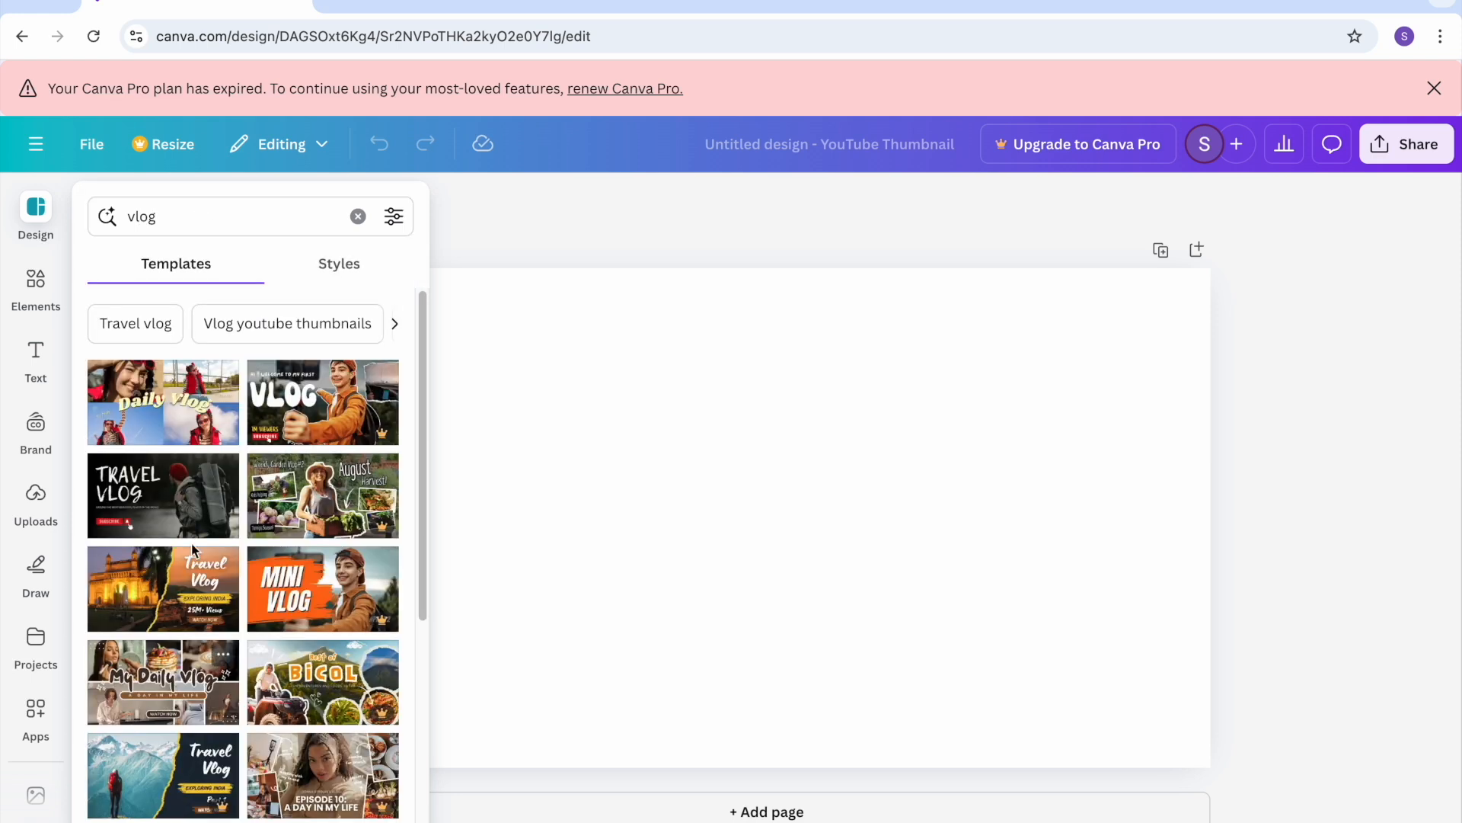
Step: Search the templates for "travel" and apply the Meghalaya template to the blank page
click(357, 217)
text(travel)
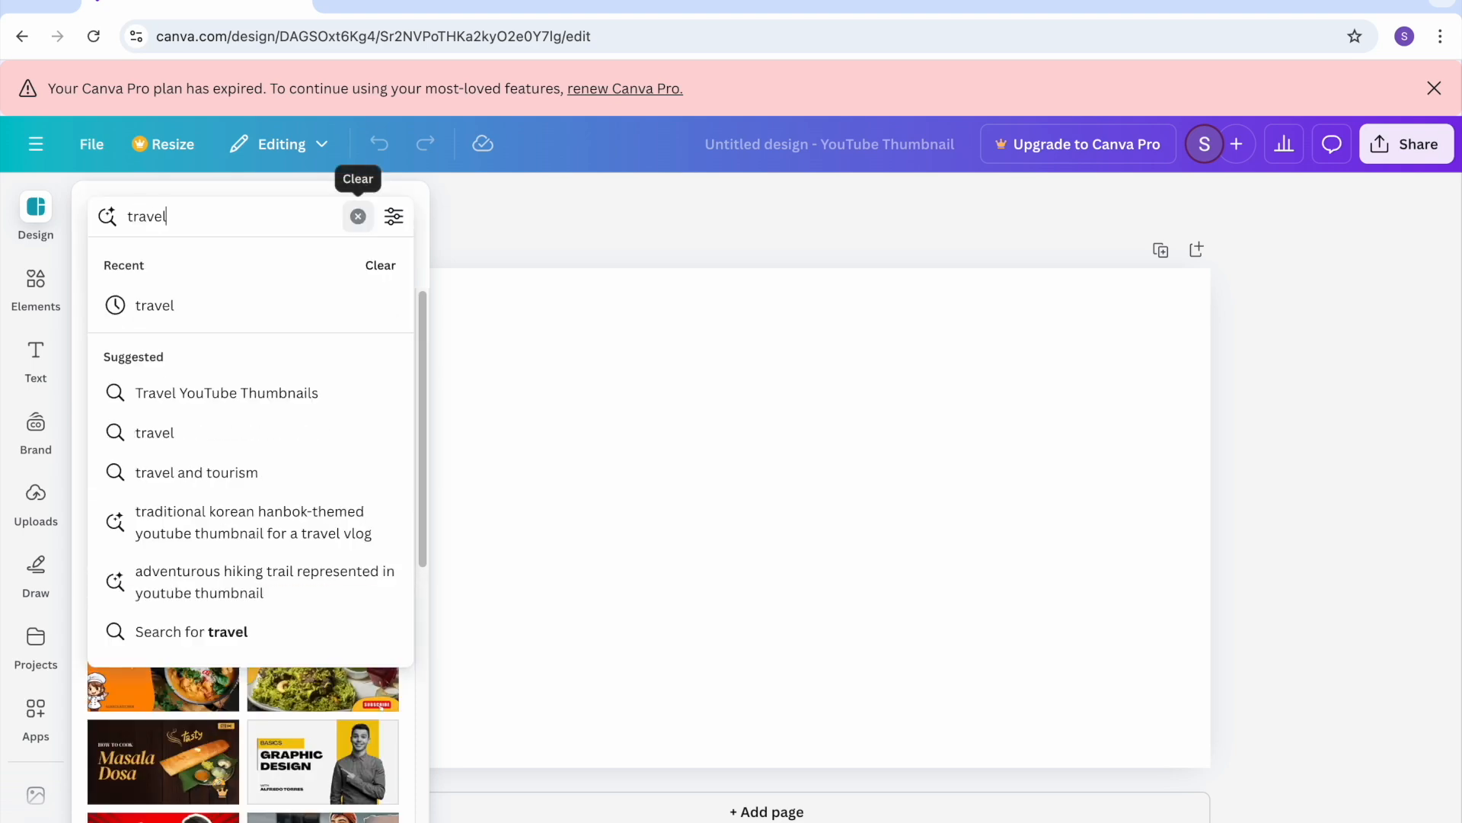
key(Return)
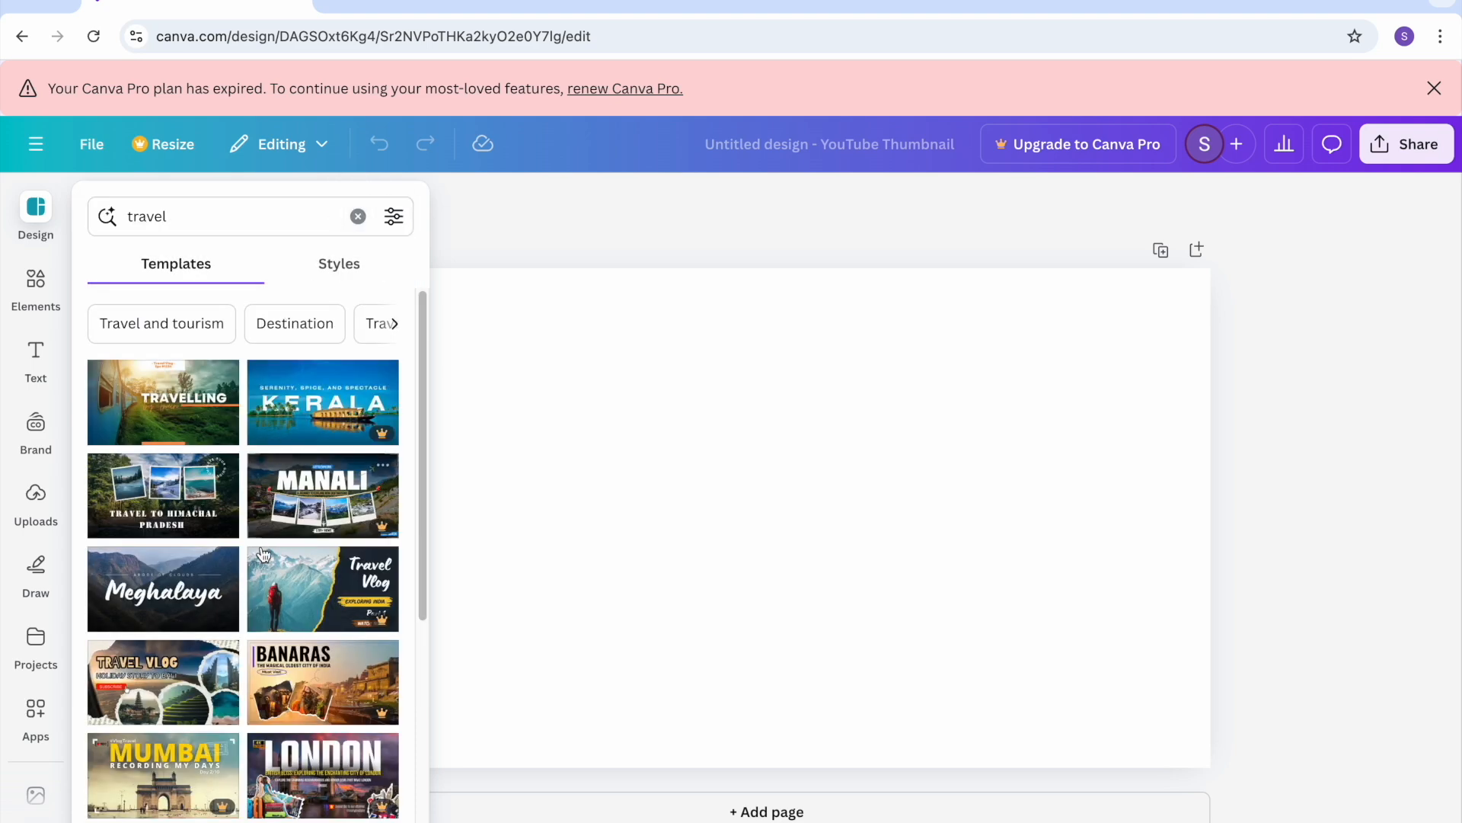
click(135, 599)
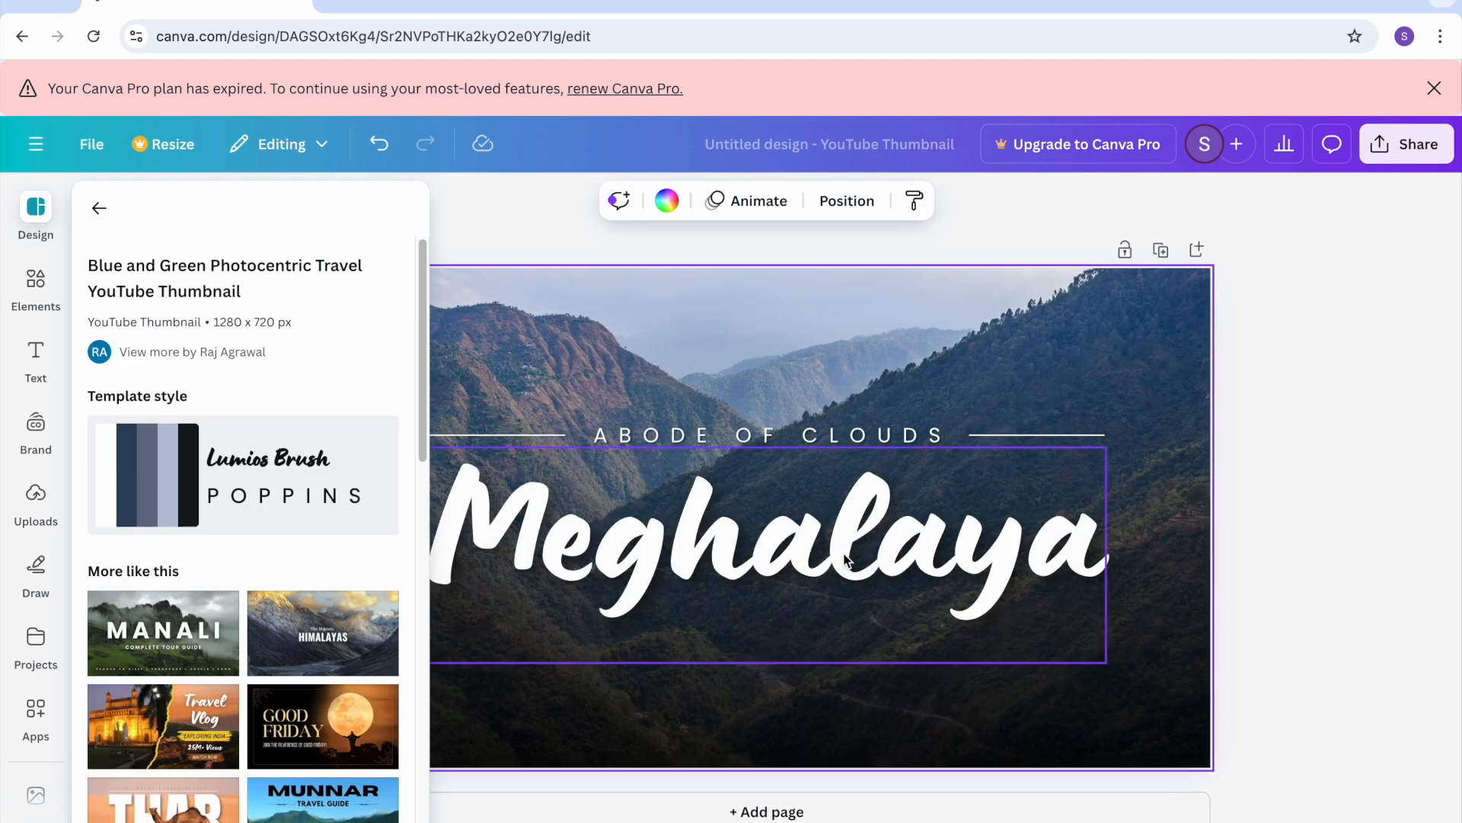
Step: Search the templates for "education" and browse the designs offered
click(99, 208)
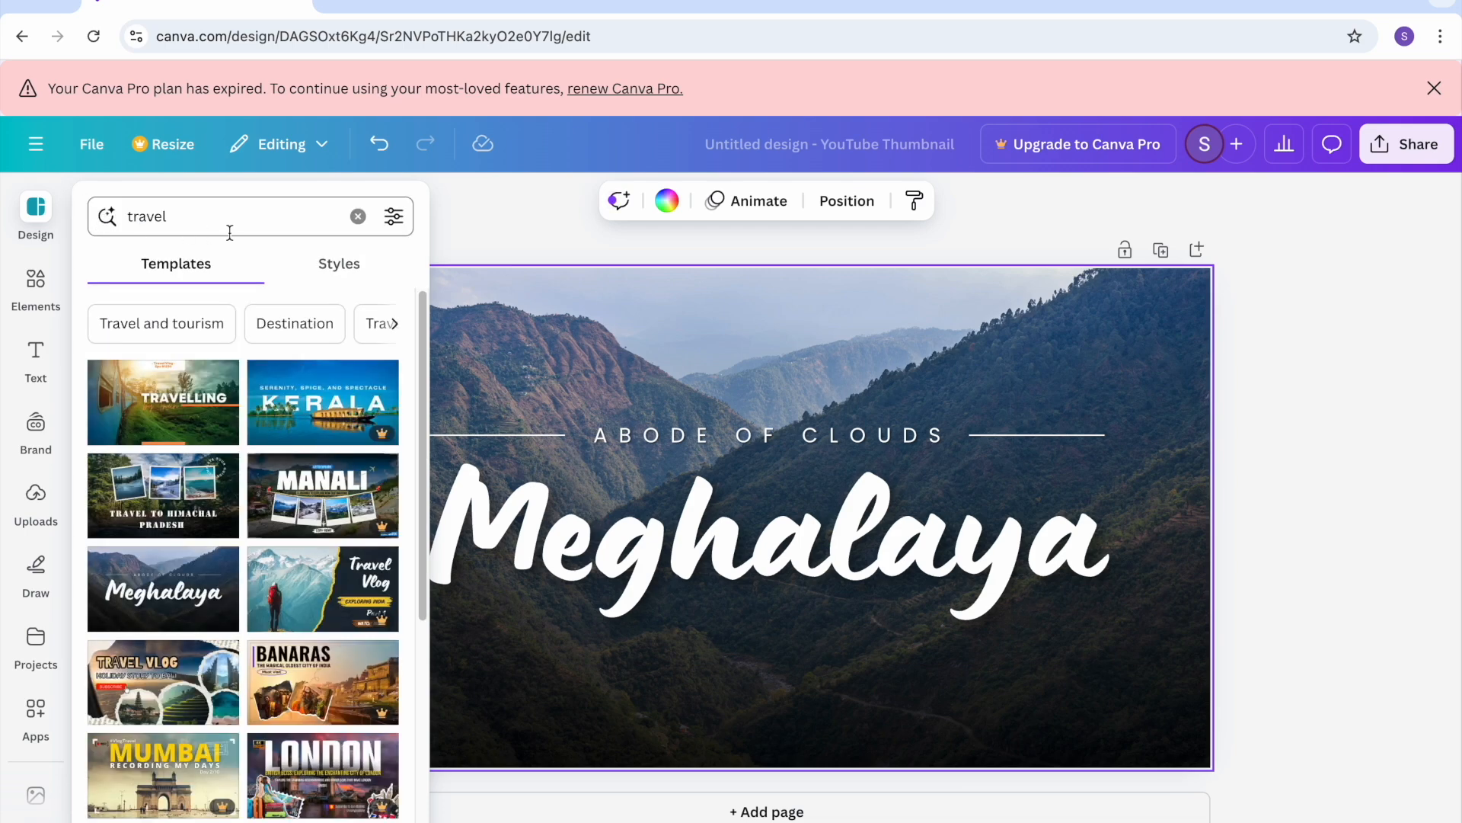
click(358, 216)
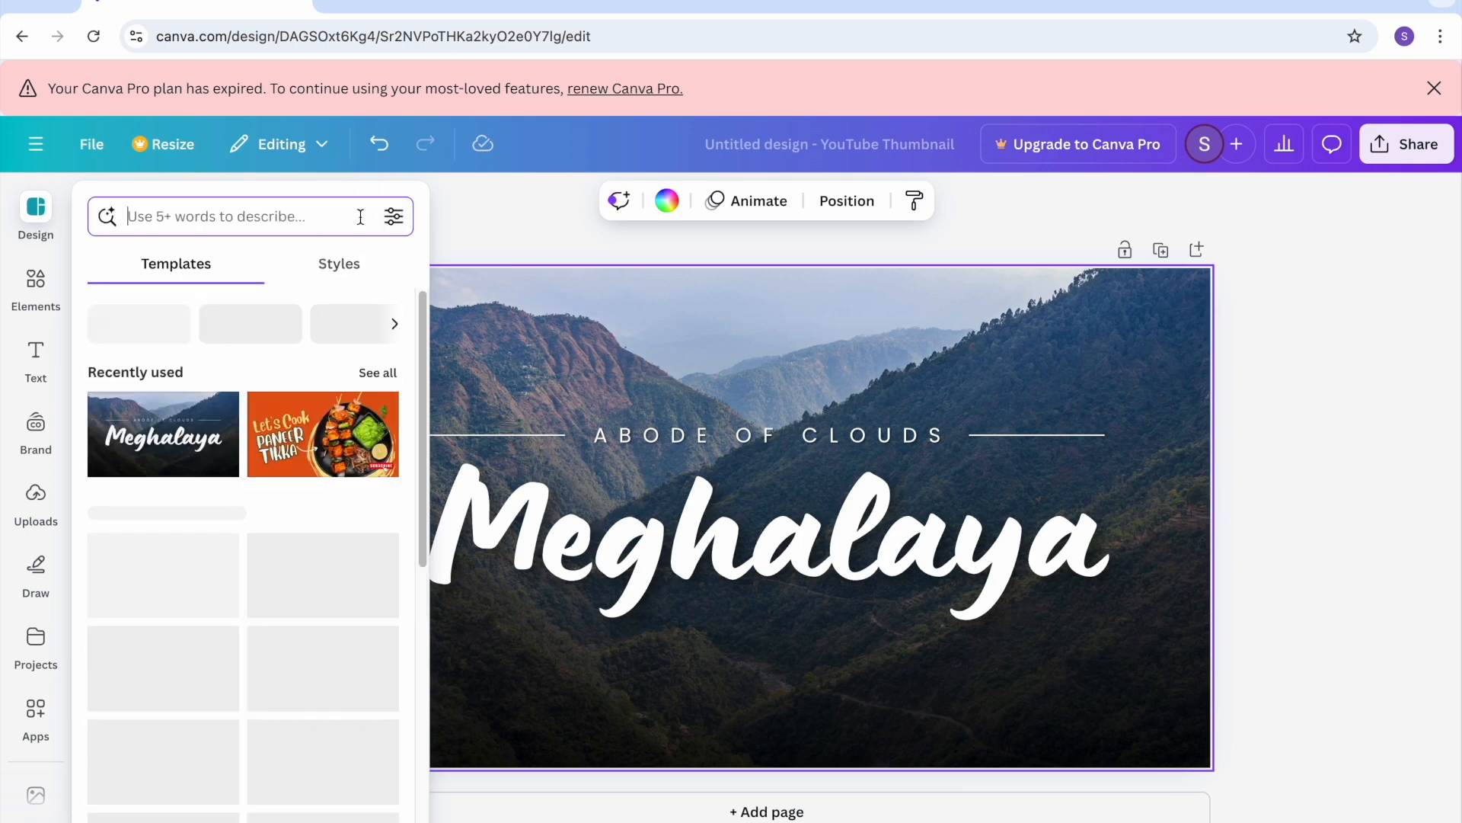
text(educa)
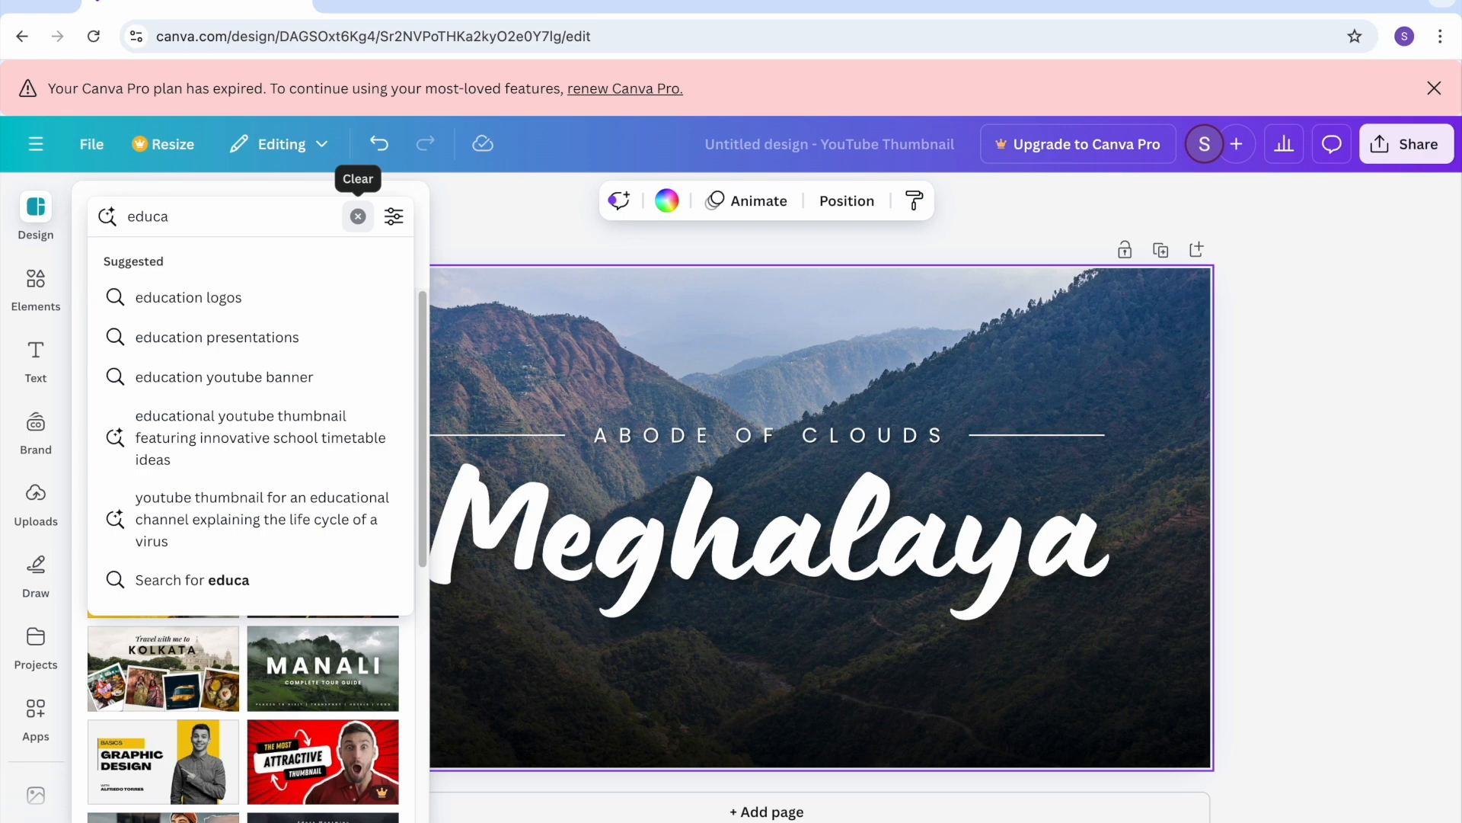
text(tio)
key(Return)
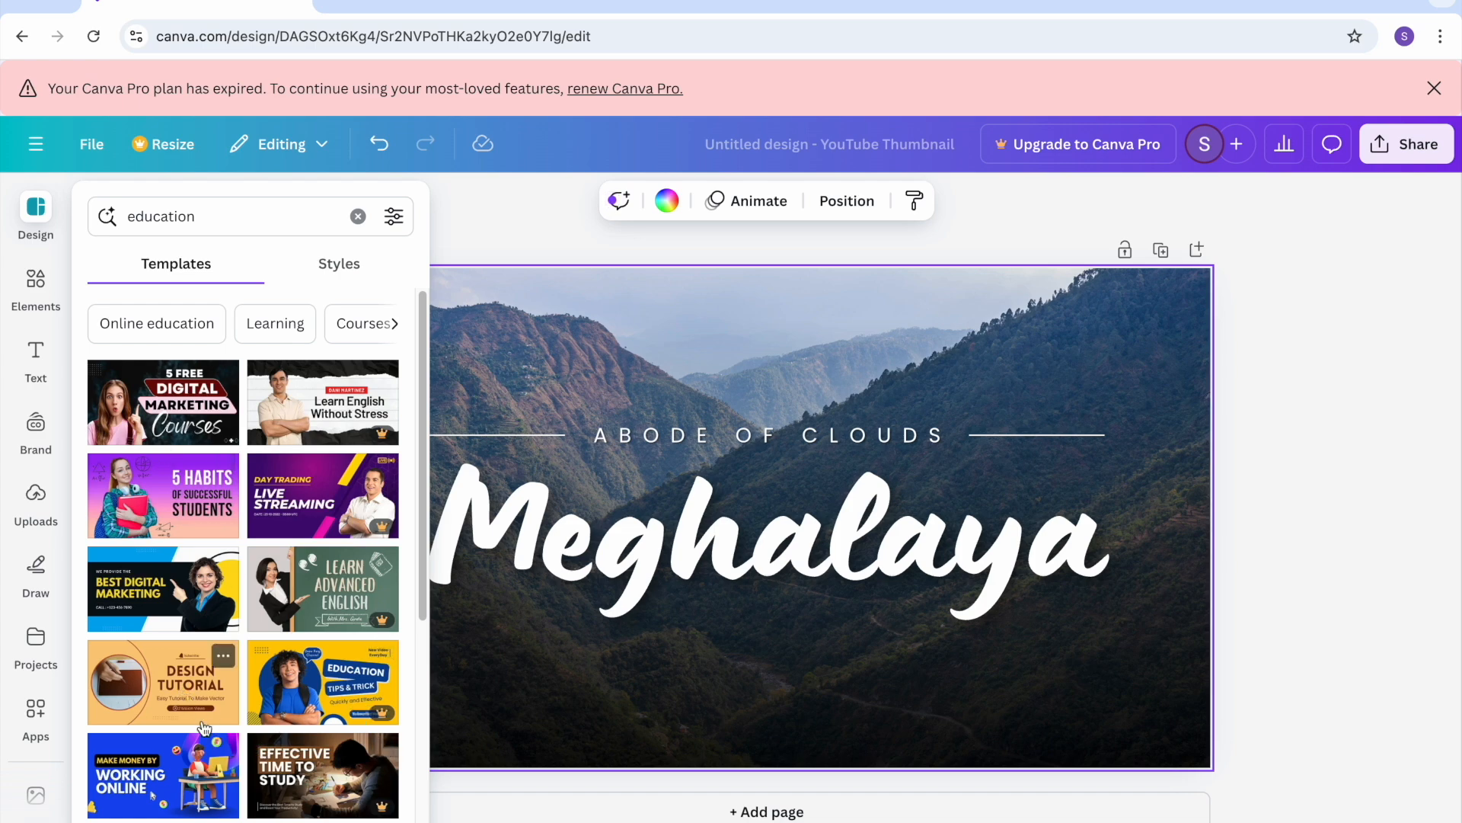
scroll(194, 716, down, 5)
scroll(205, 724, up, 5)
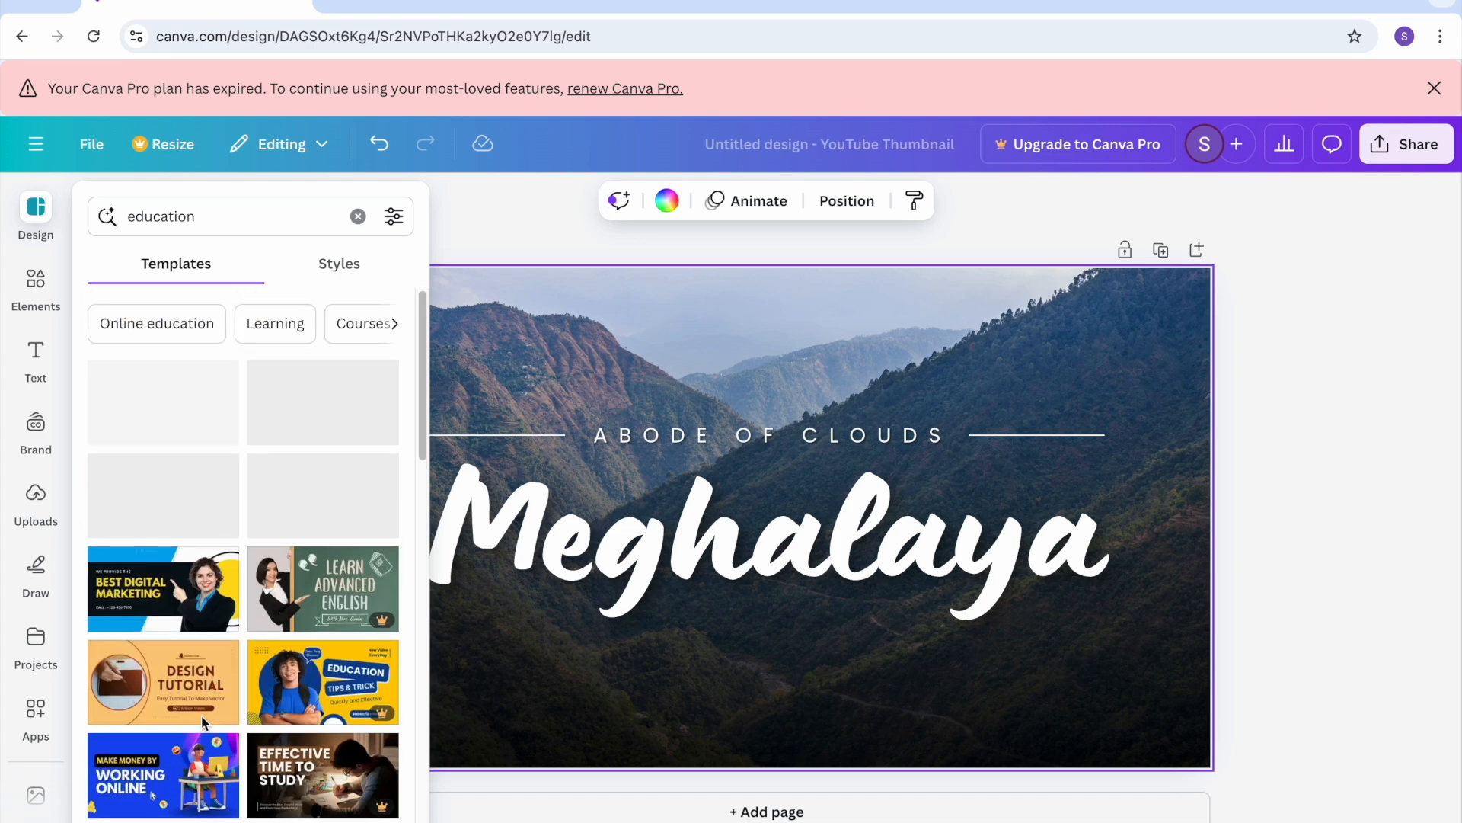
Step: Clear the template search, apply the recently used "Let's Cook Paneer Tikka" template and dismiss the plan expiry notice
click(357, 216)
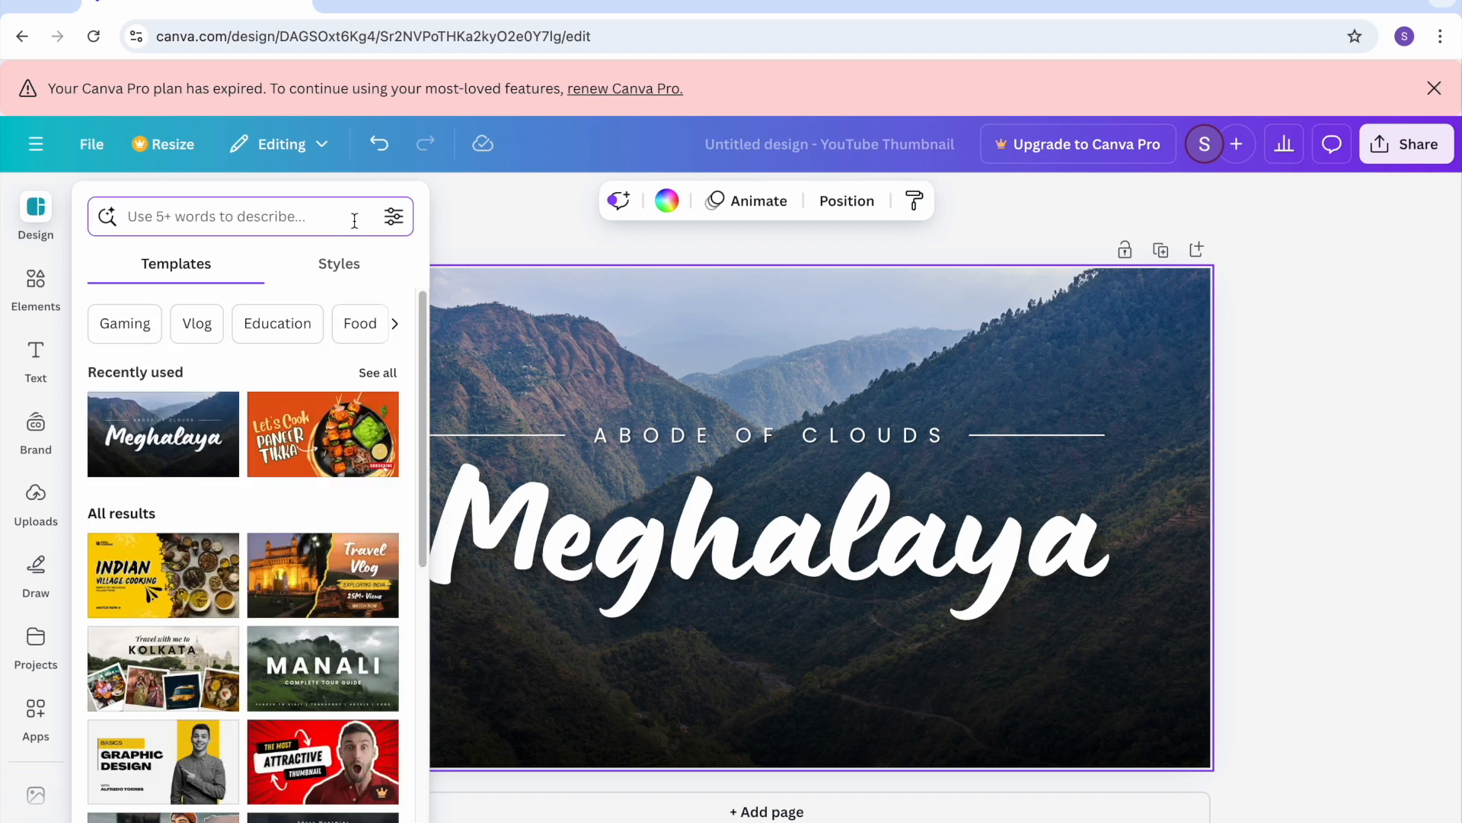
click(308, 450)
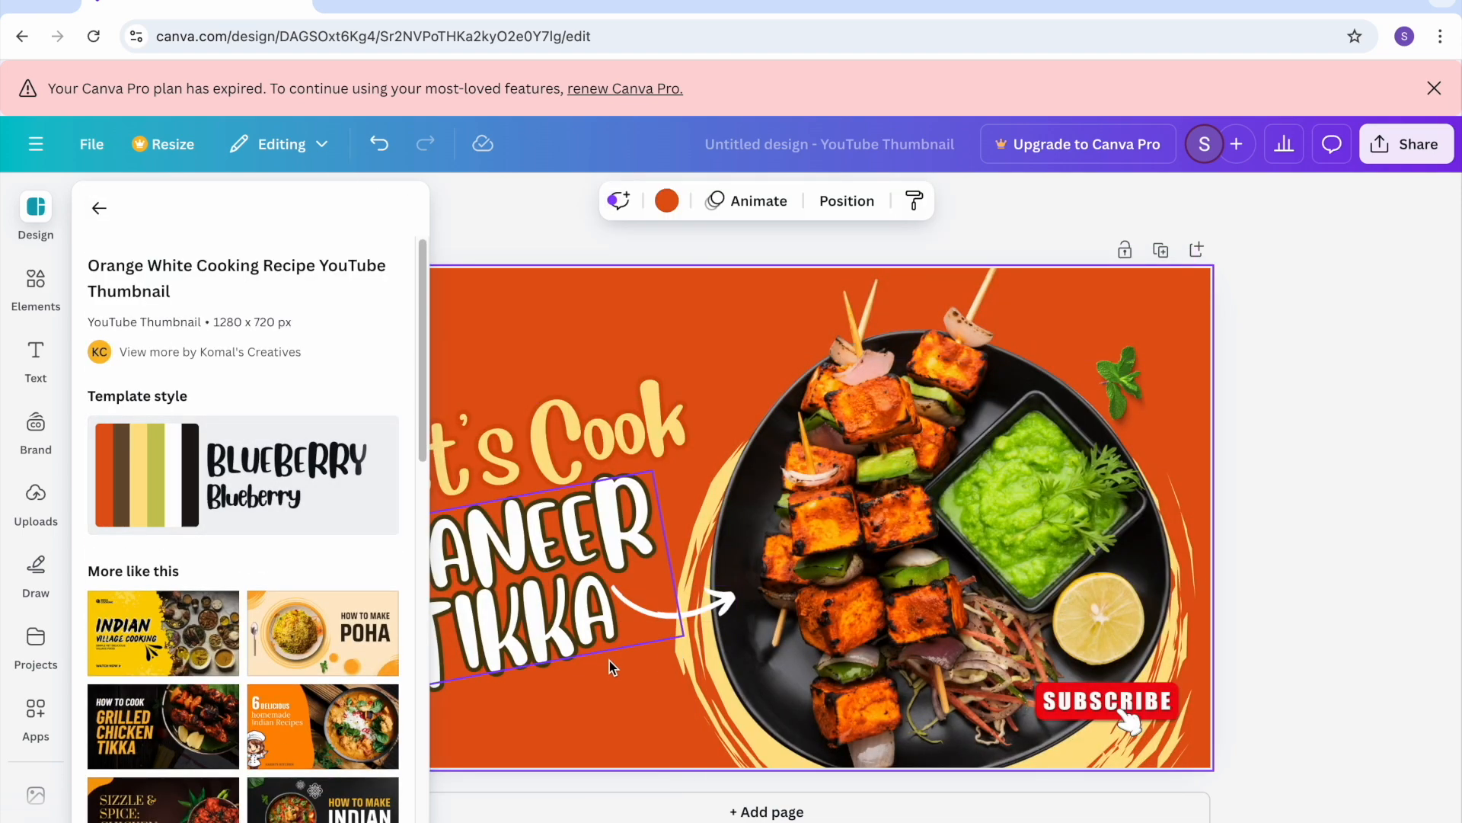
click(591, 715)
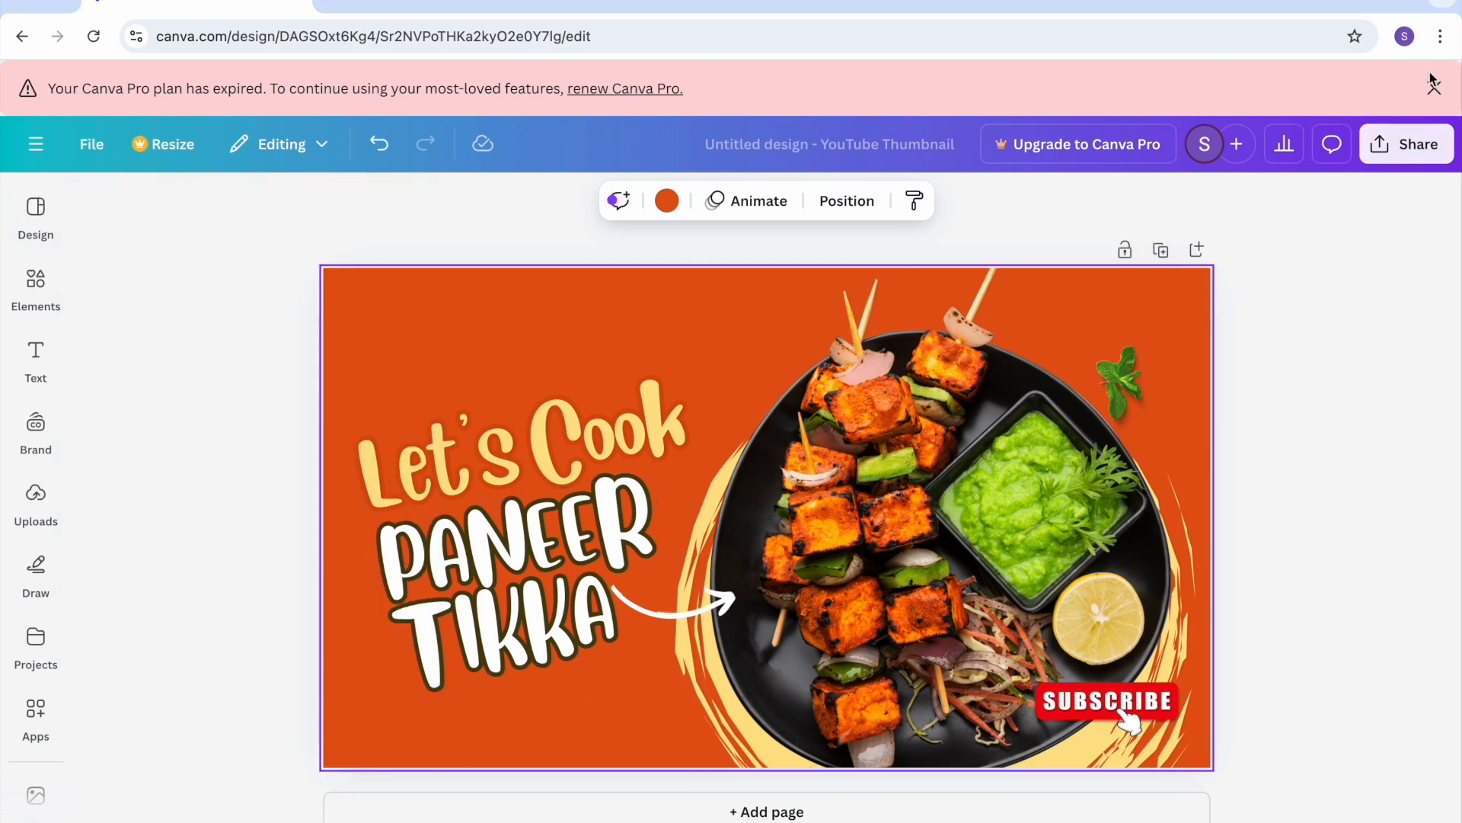
click(1440, 99)
Step: Select the whole "Let's Cook" text and set its font size to 63.8
click(510, 426)
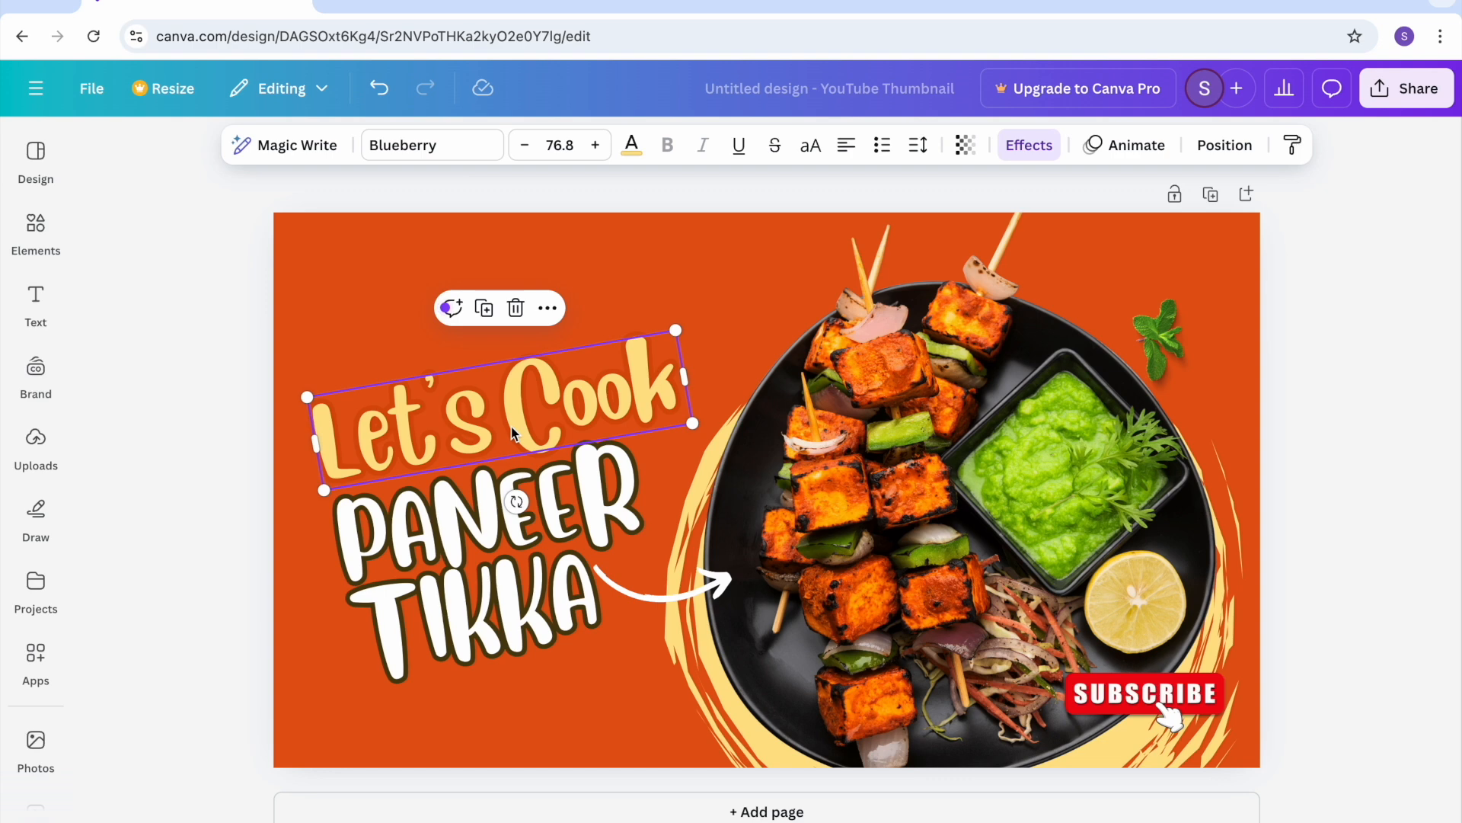
double_click(674, 392)
click(673, 391)
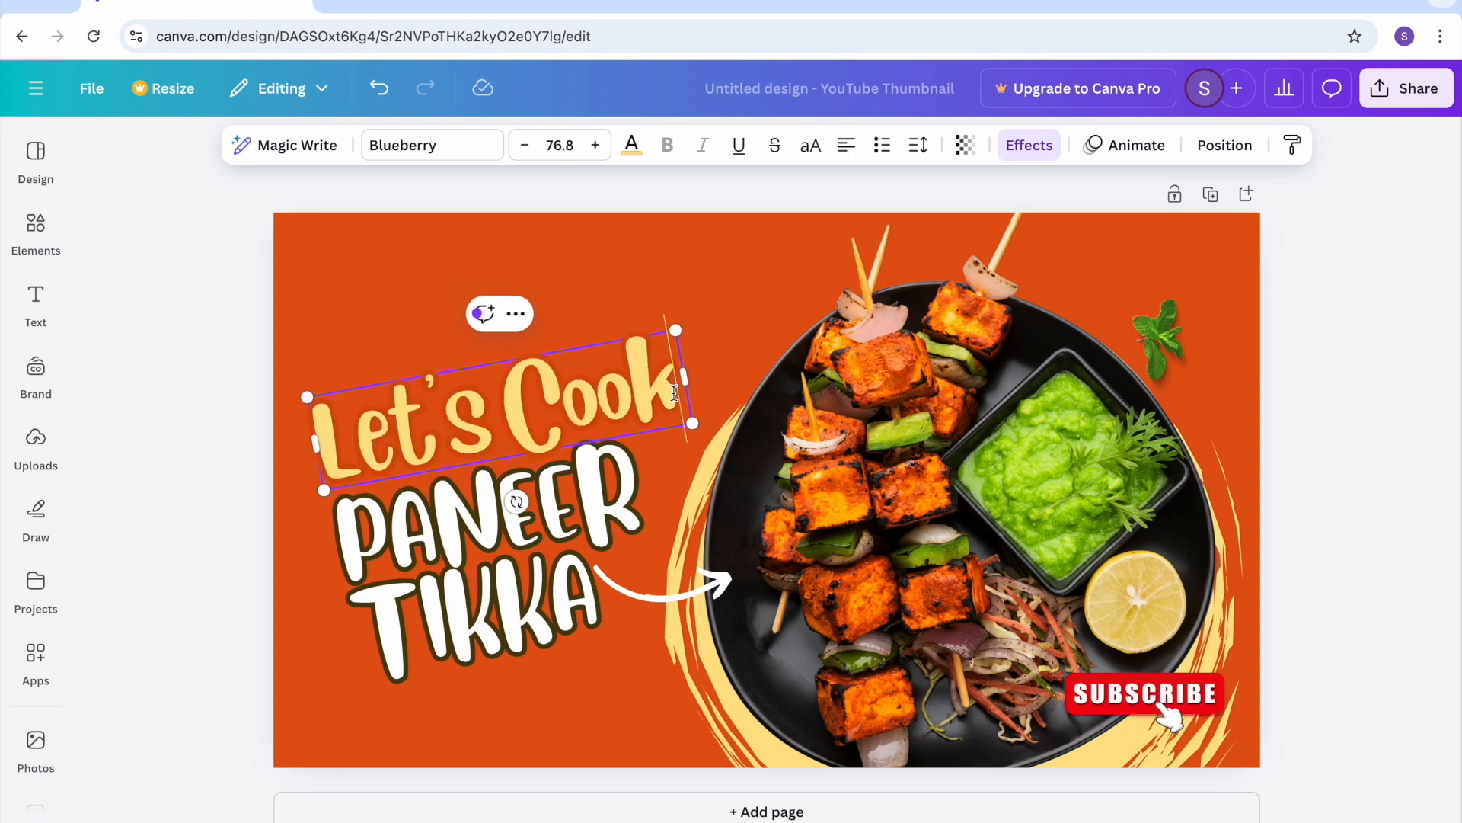
drag(674, 392, 325, 439)
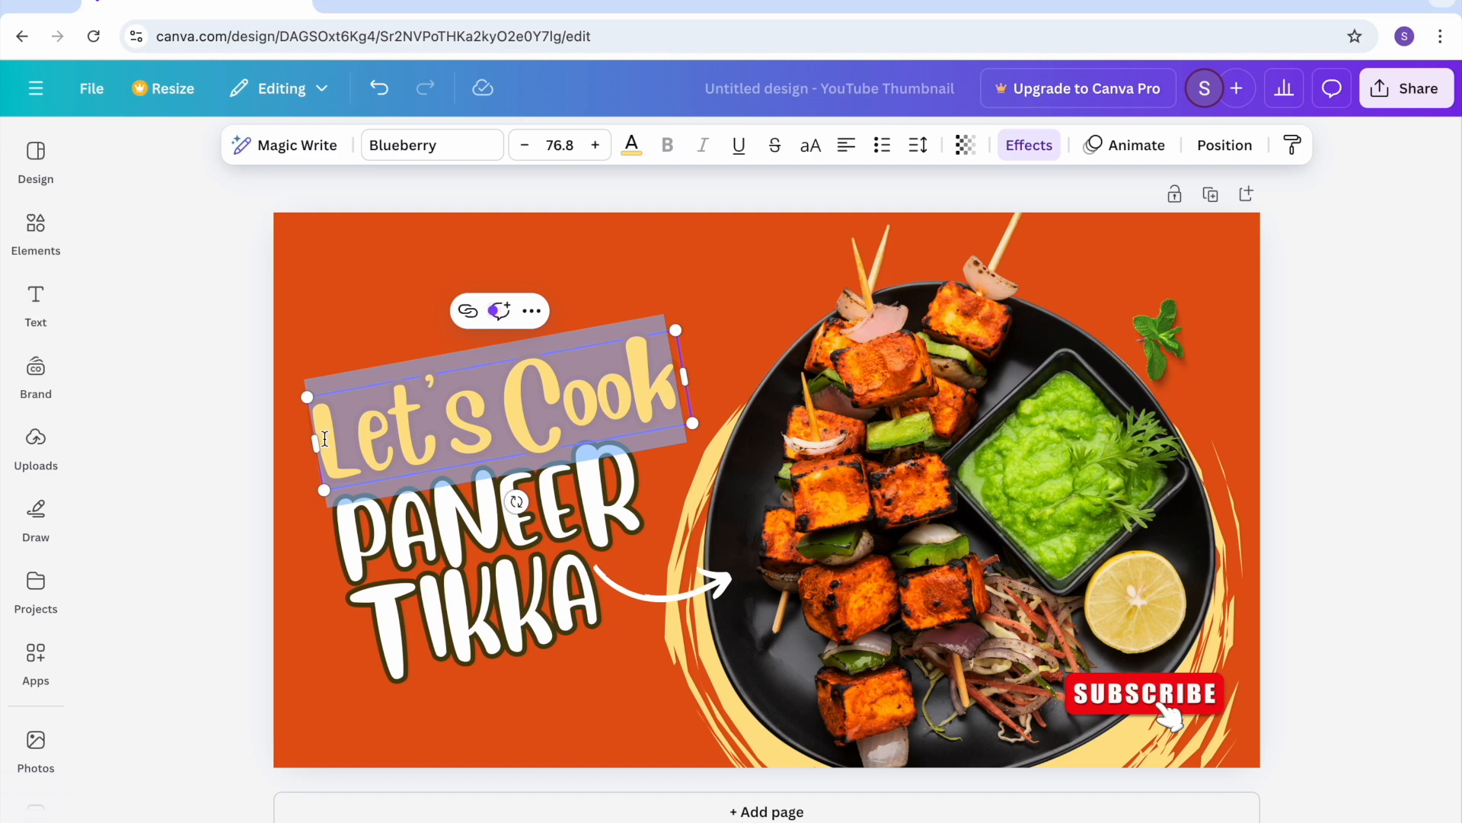
click(665, 425)
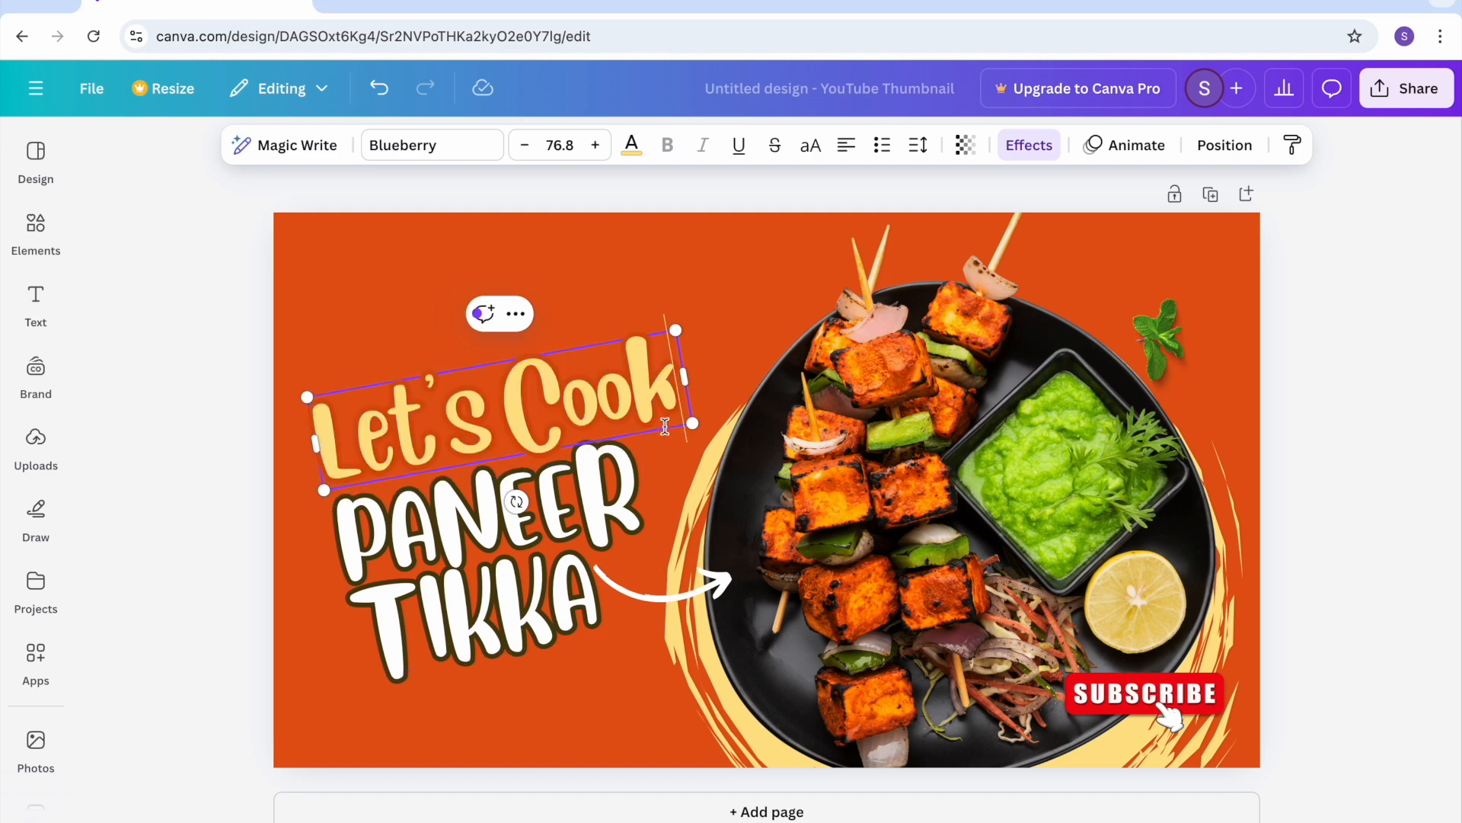
drag(642, 396, 331, 426)
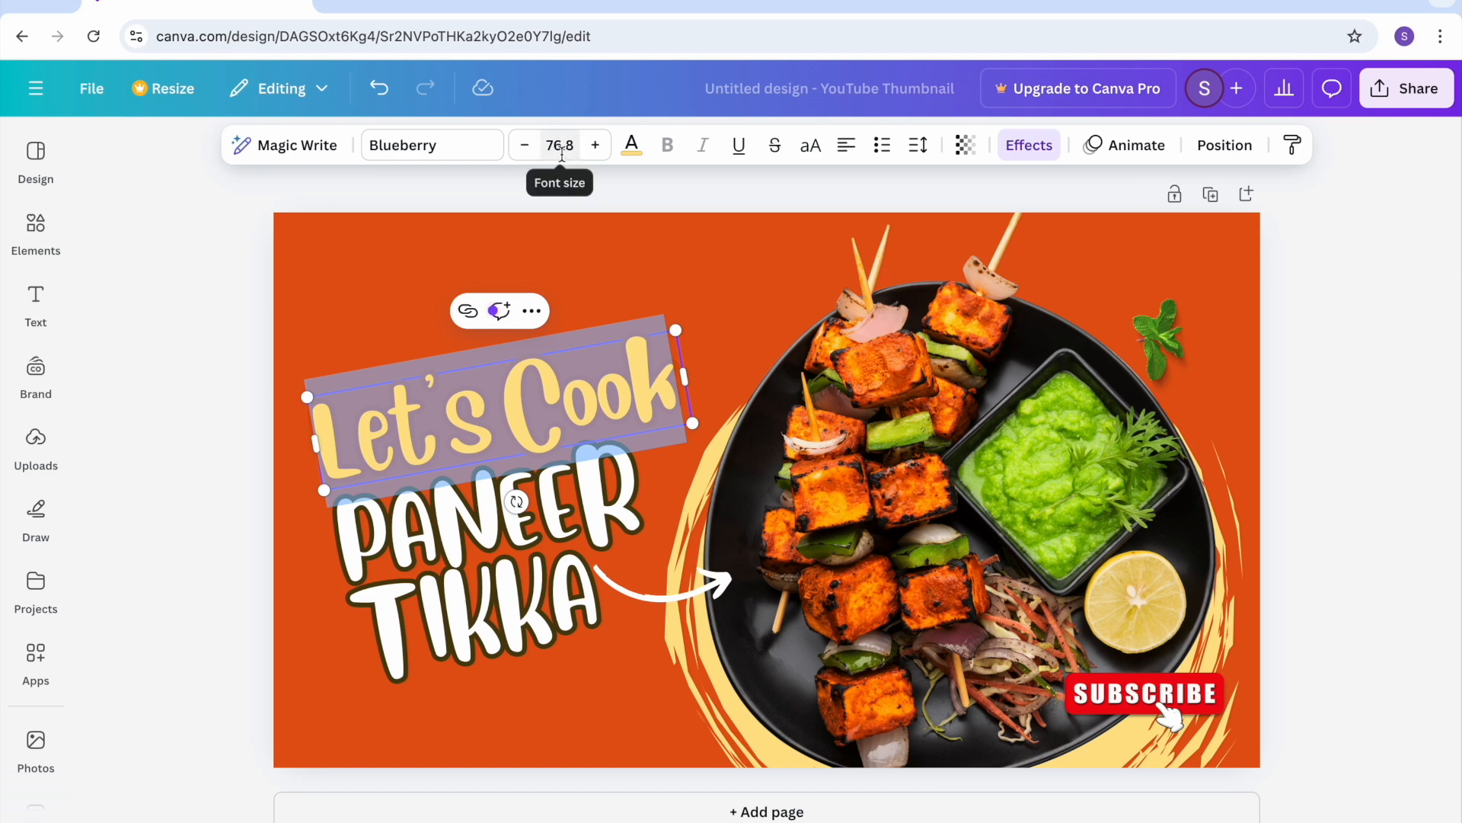
click(597, 144)
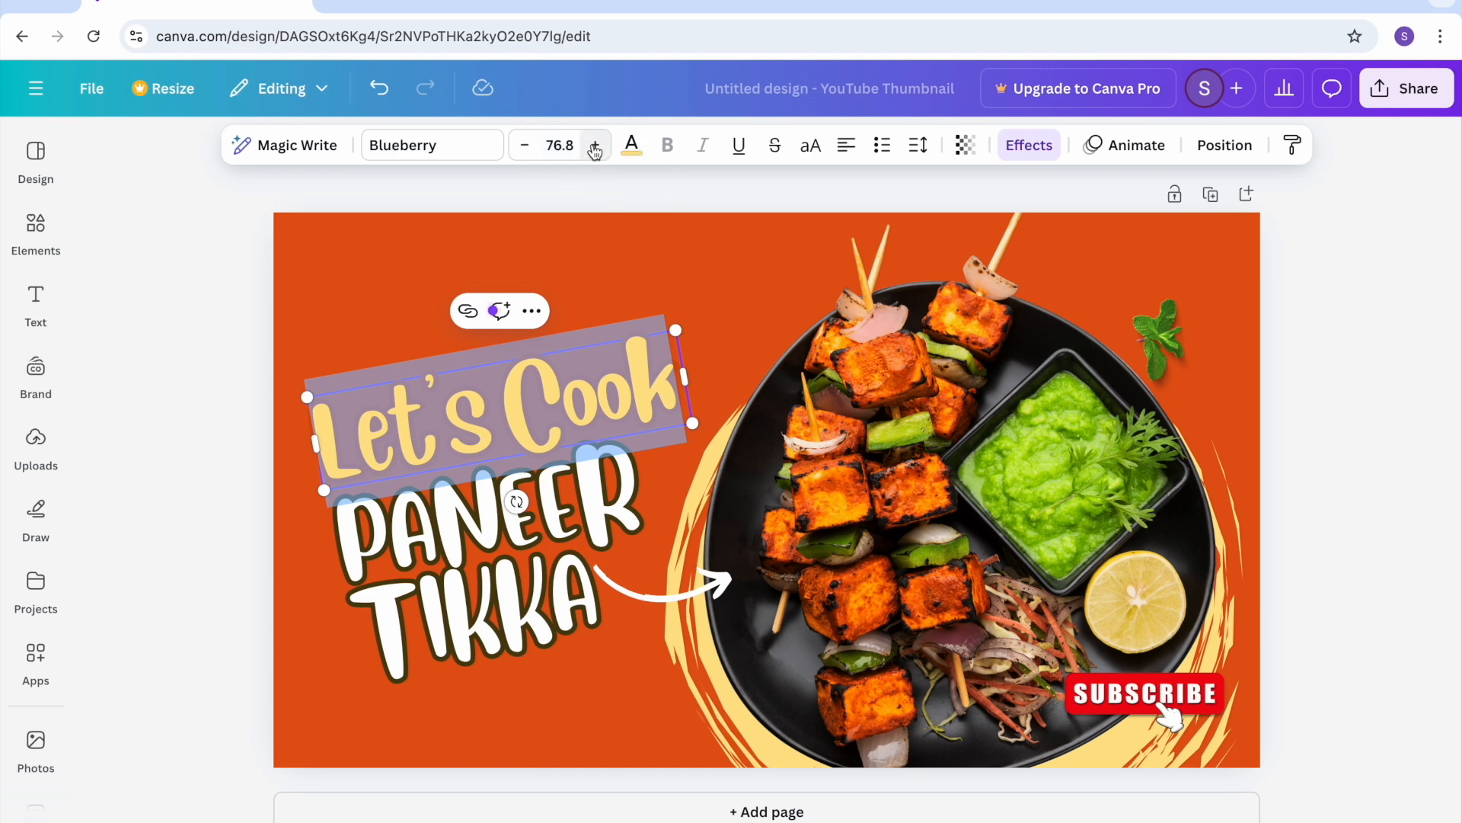
click(596, 145)
click(596, 145)
click(524, 145)
click(524, 145)
click(524, 145)
click(524, 145)
click(524, 145)
click(524, 145)
click(524, 145)
click(524, 145)
click(524, 145)
click(524, 144)
click(524, 144)
click(525, 145)
click(524, 145)
click(525, 145)
click(524, 144)
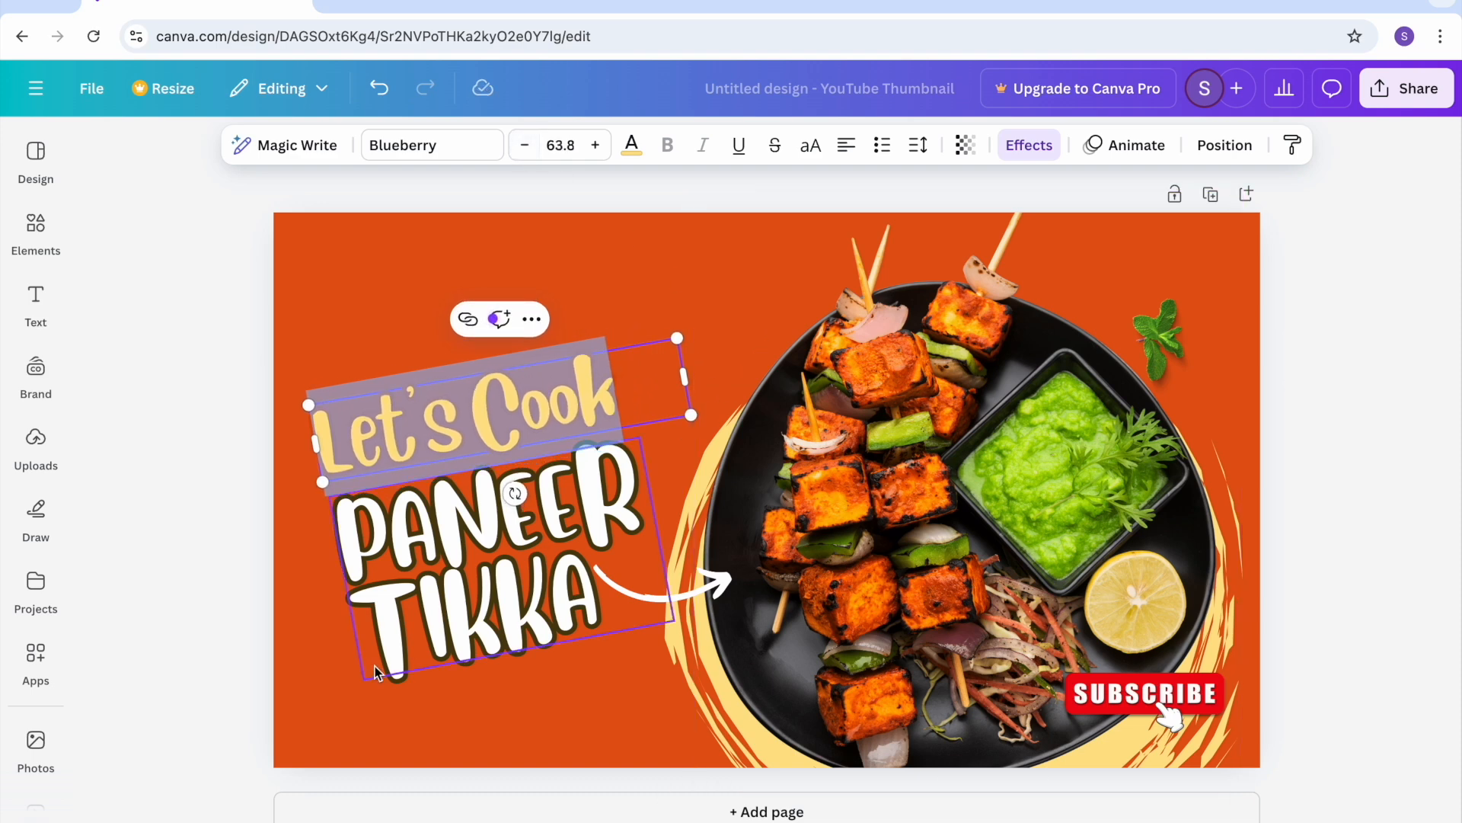
Step: Move the "Let's Cook" text near the top of the thumbnail and the "PANEER TIKKA" text up just beneath it
click(336, 693)
drag(460, 414, 472, 293)
click(470, 571)
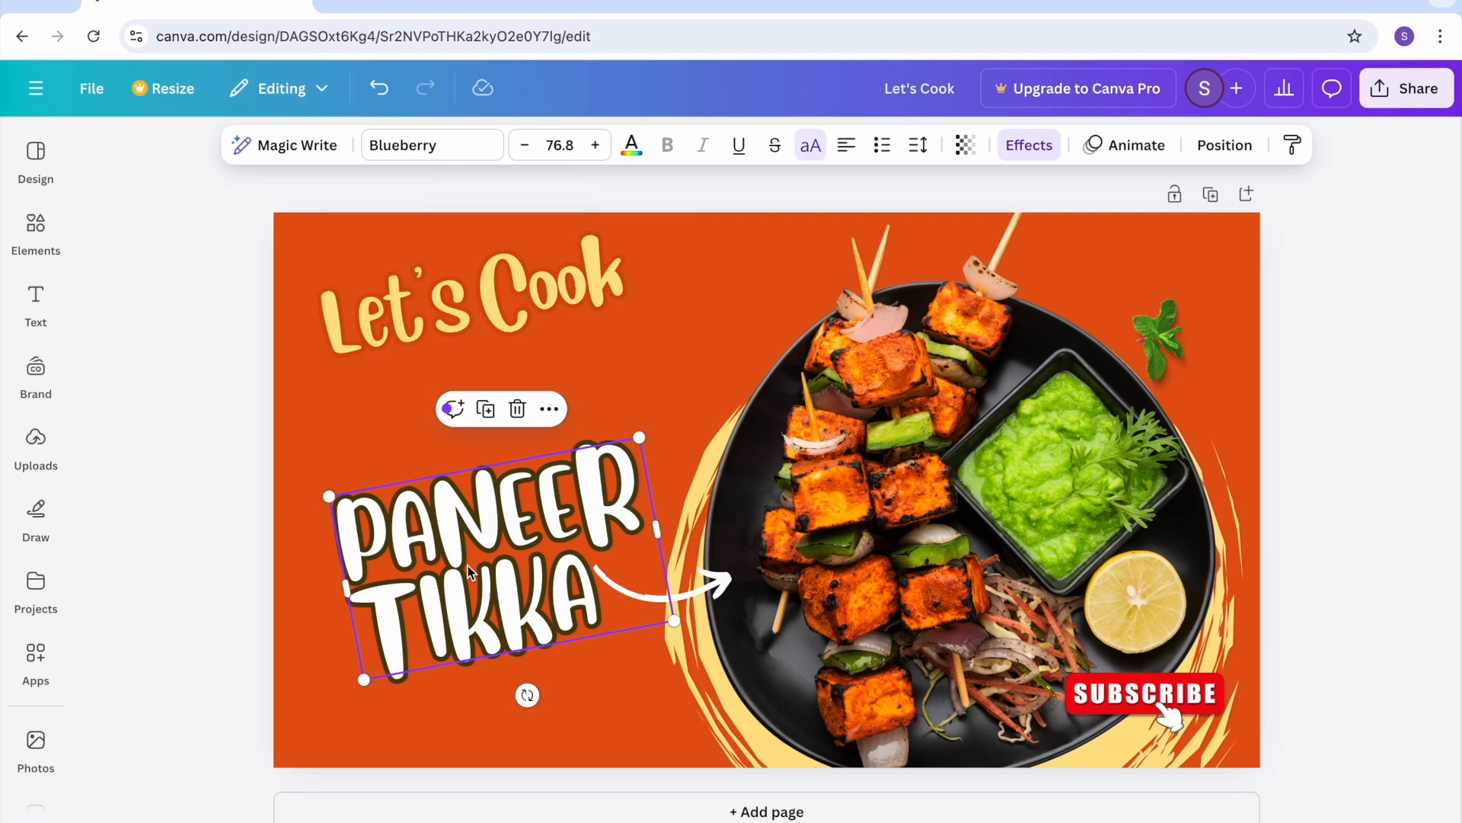
drag(473, 585, 470, 482)
Step: Reduce the "PANEER TIKKA" text to font size 44.8 and scale its text box up to size 48.3
double_click(610, 507)
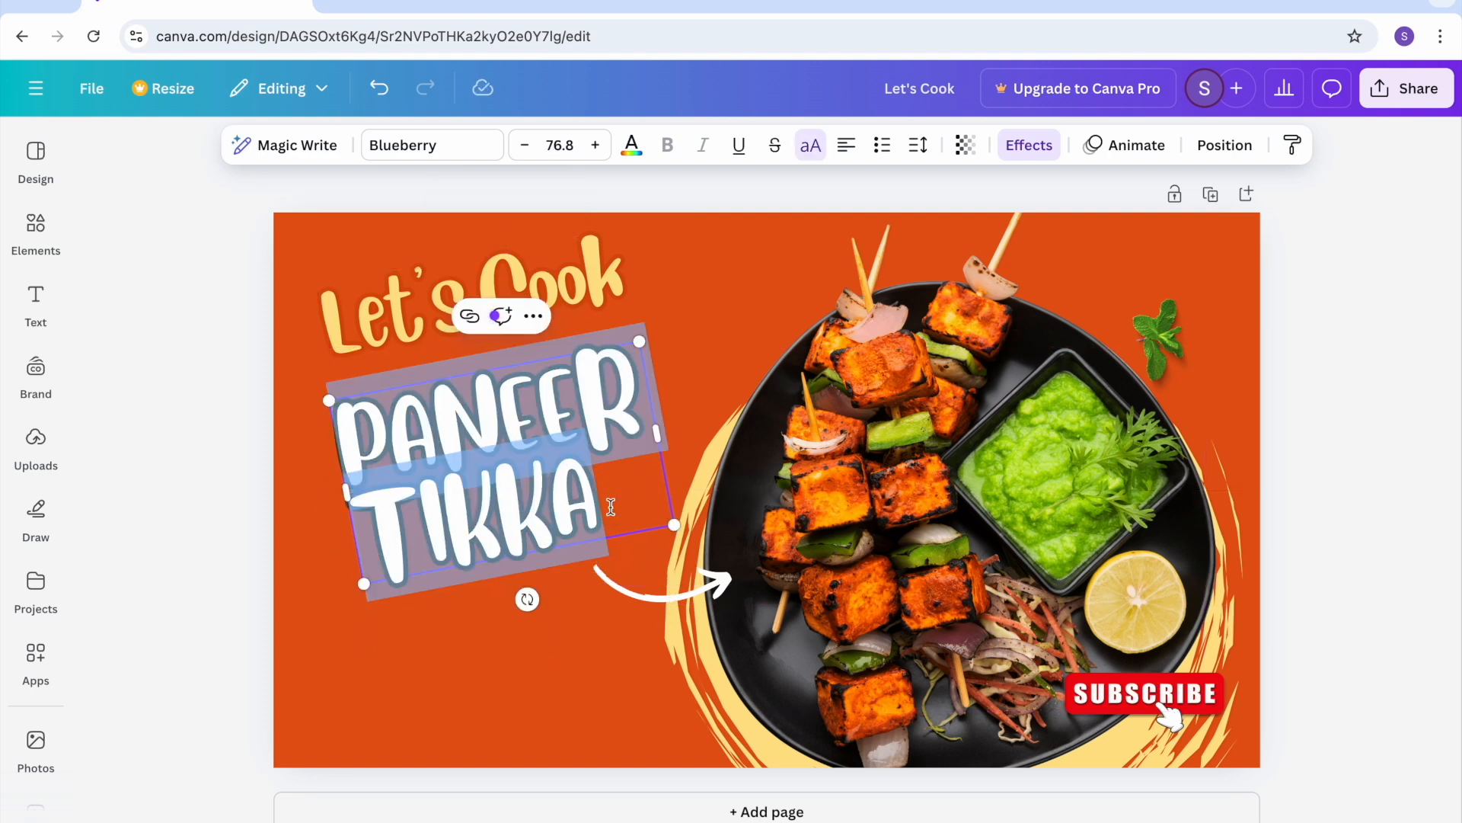
click(525, 147)
click(525, 146)
click(524, 147)
click(524, 146)
click(525, 146)
click(524, 146)
click(525, 146)
click(525, 146)
click(525, 146)
click(524, 146)
click(525, 146)
click(525, 147)
click(525, 146)
click(525, 146)
click(525, 146)
click(525, 147)
click(526, 150)
click(525, 150)
click(526, 150)
click(525, 150)
click(526, 150)
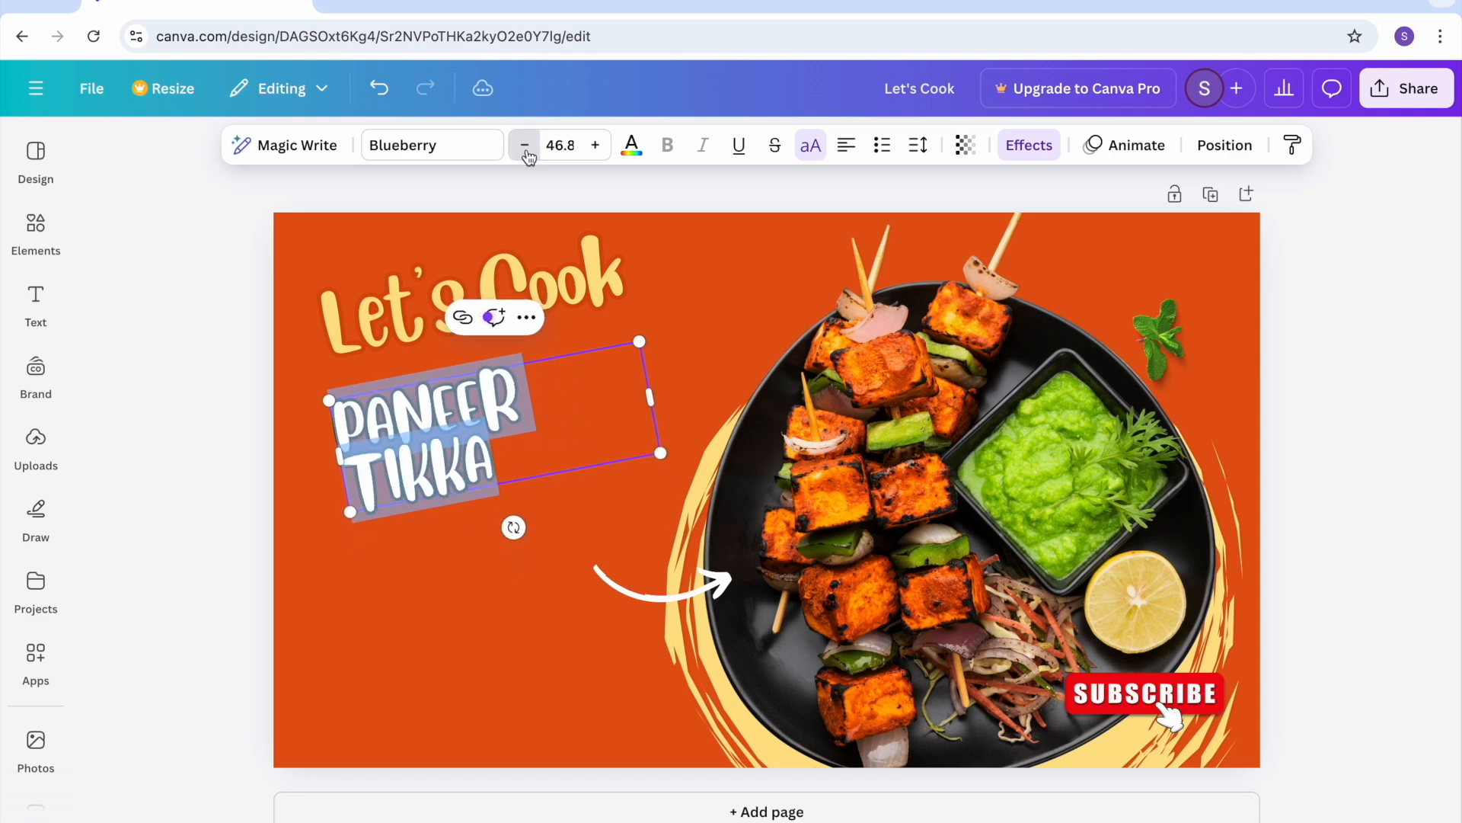
click(525, 150)
click(526, 150)
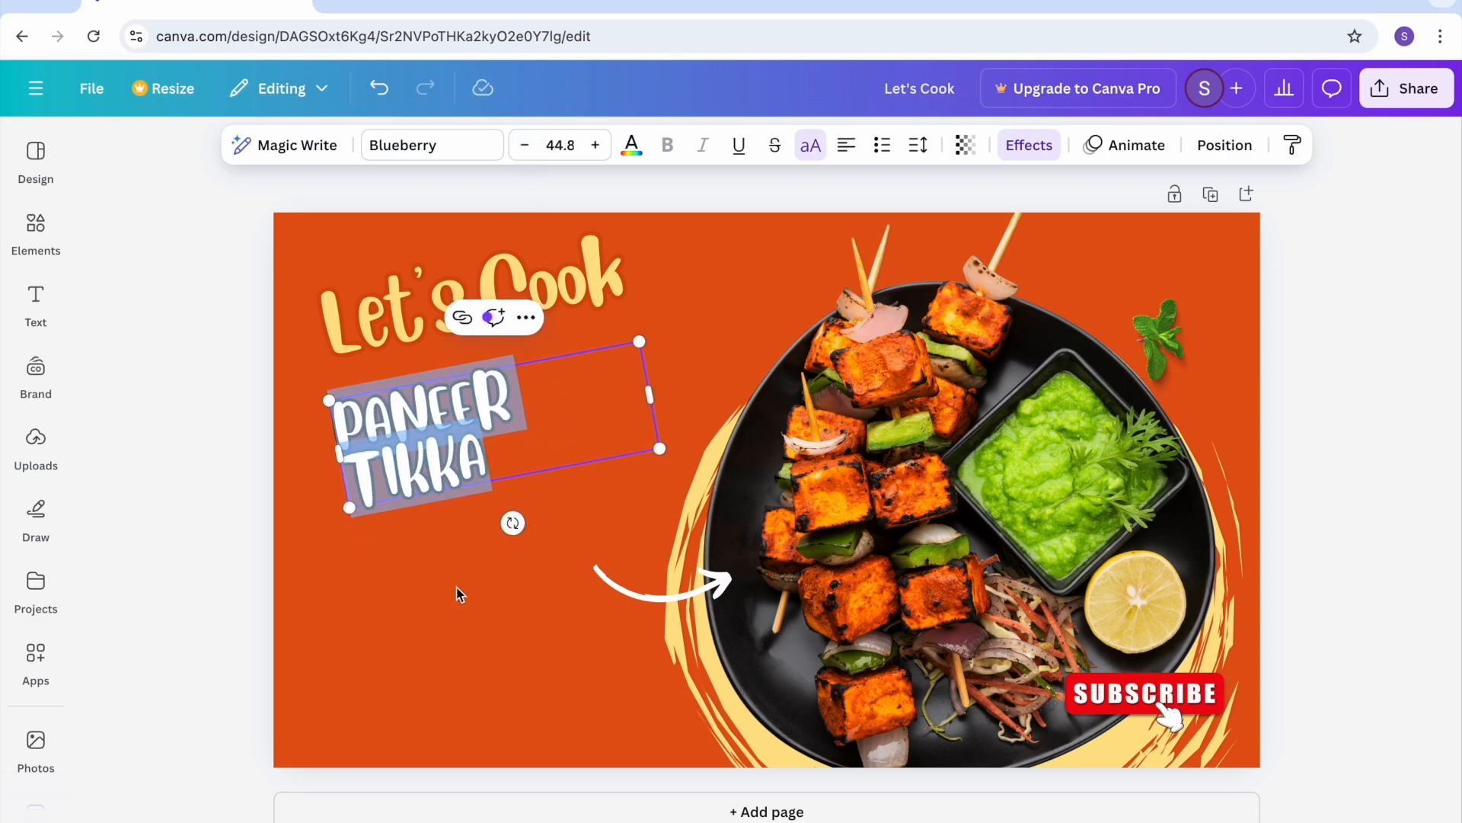
drag(657, 447, 833, 263)
drag(1017, 254, 702, 320)
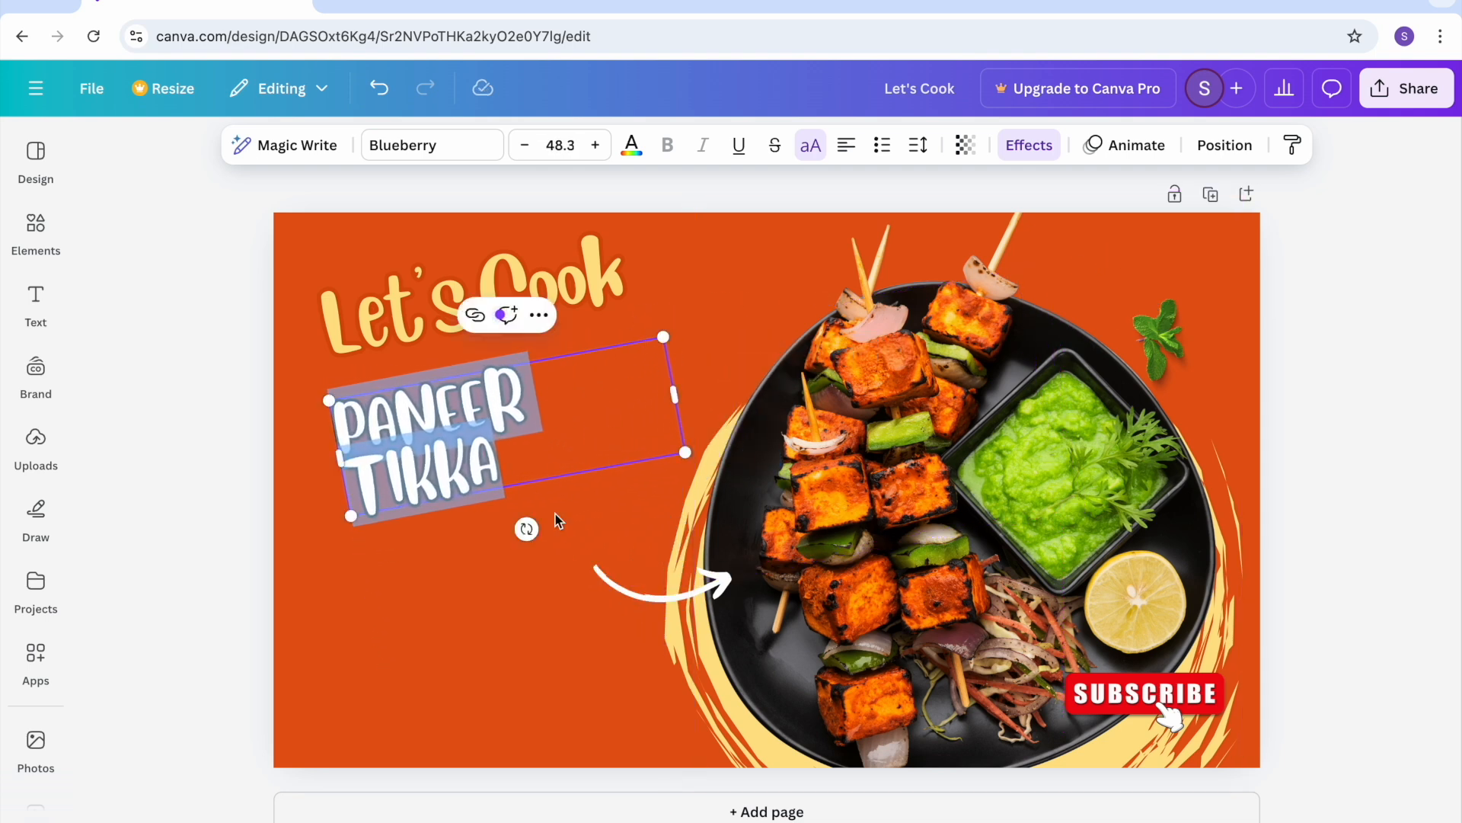
Step: Toggle the uppercase setting of the "PANEER TIKKA" text and leave it switched off
click(510, 611)
double_click(527, 454)
click(814, 155)
click(816, 158)
click(512, 449)
drag(491, 434, 317, 406)
drag(507, 457, 327, 423)
click(809, 159)
Step: Try the Roboto font on the whole "PANEER TIKKA" text
click(562, 388)
drag(539, 454, 338, 414)
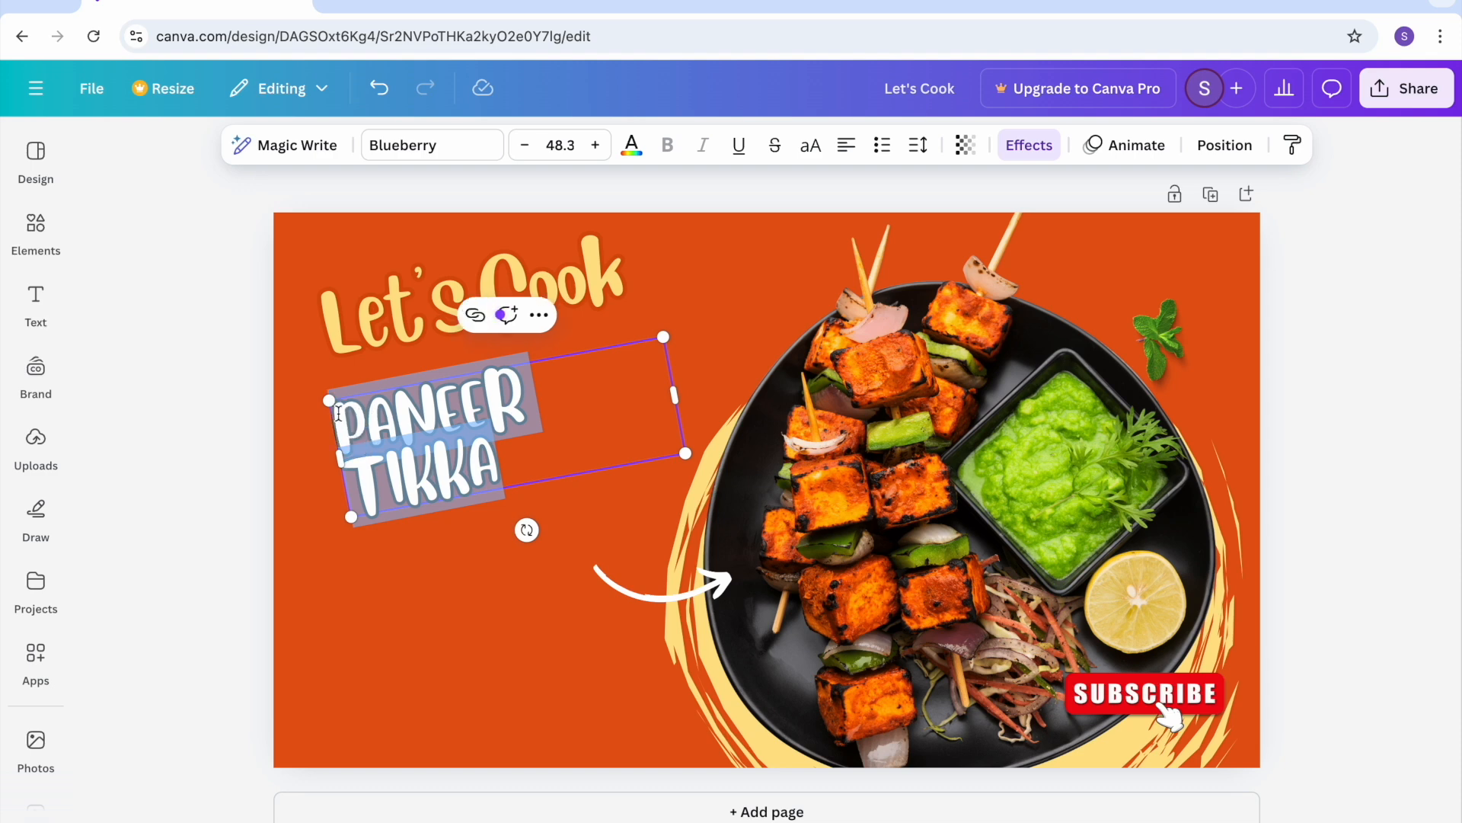
click(417, 149)
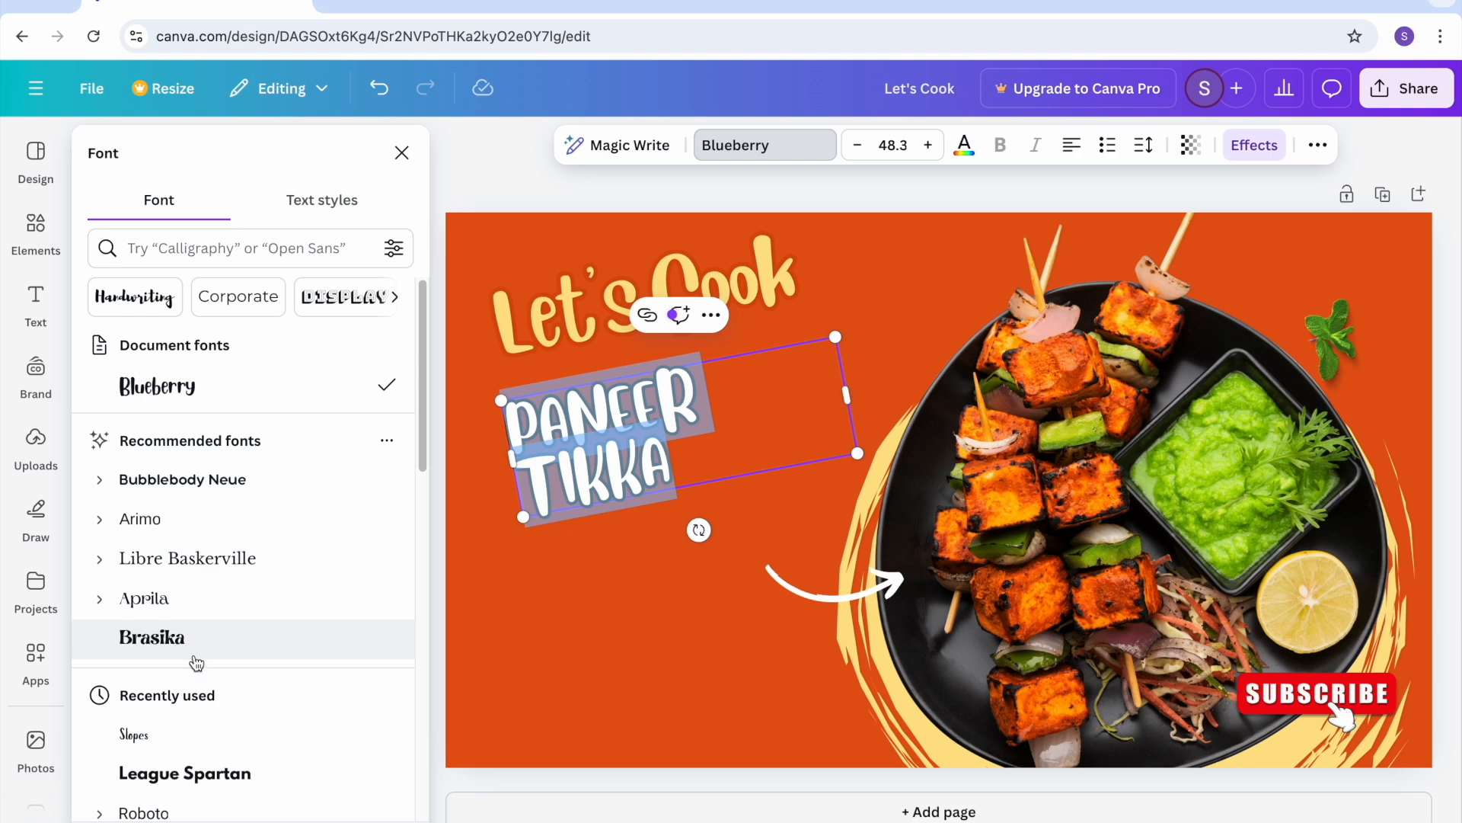
click(166, 812)
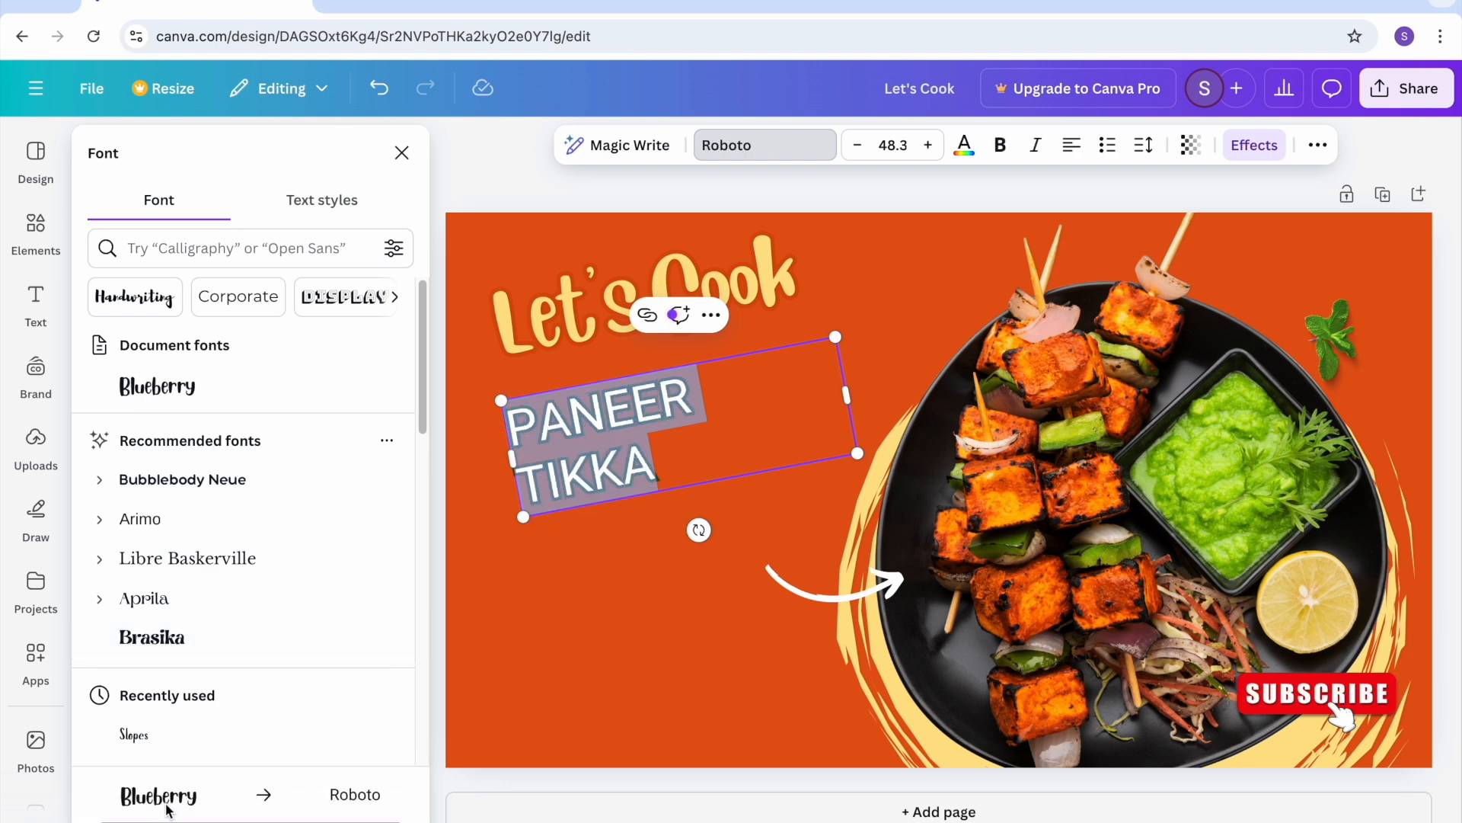
click(578, 643)
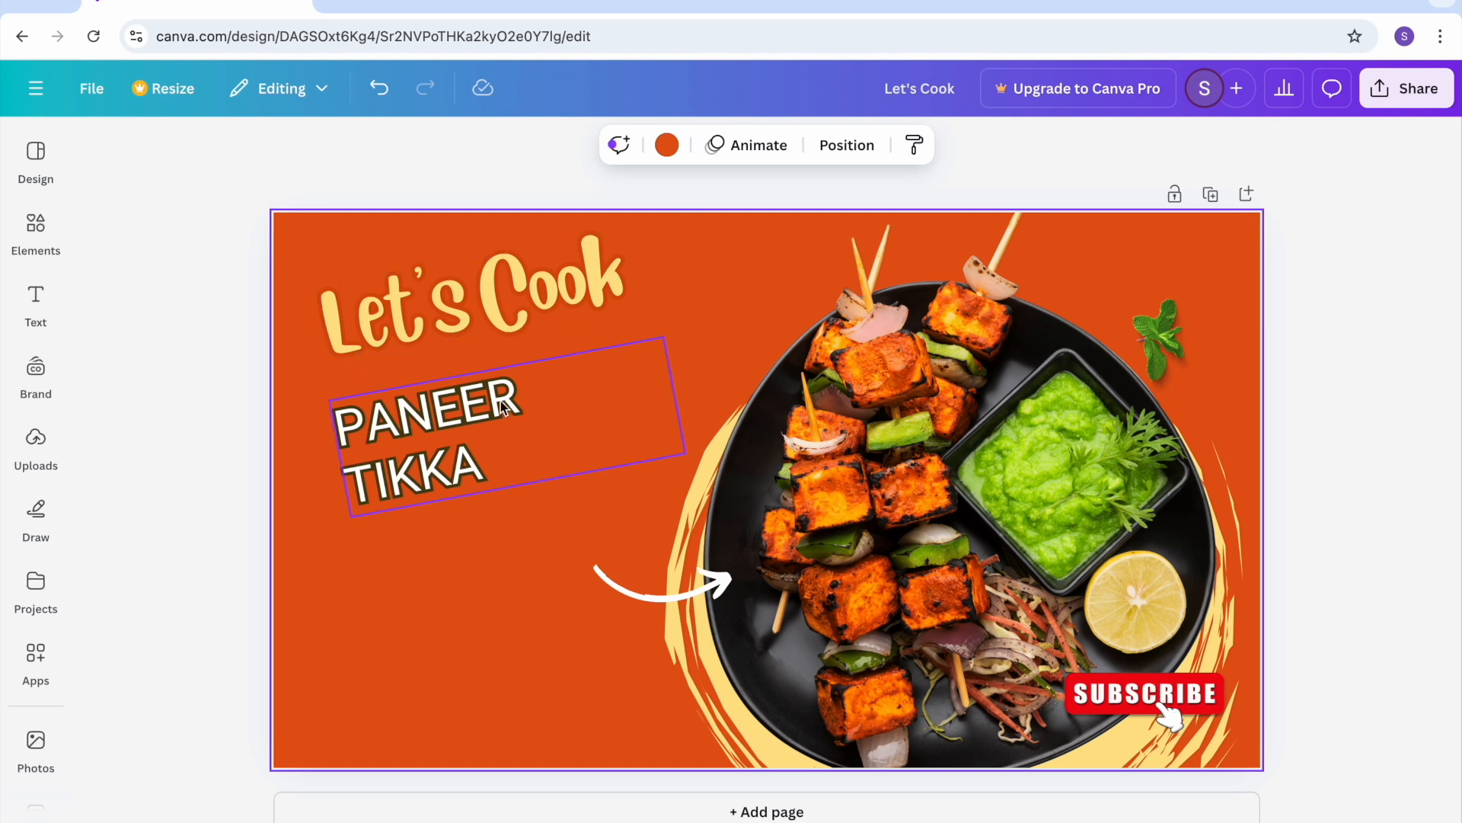
Step: Try the Slopes font on the "PANEER TIKKA" text and set it back to Blueberry
click(493, 470)
double_click(493, 470)
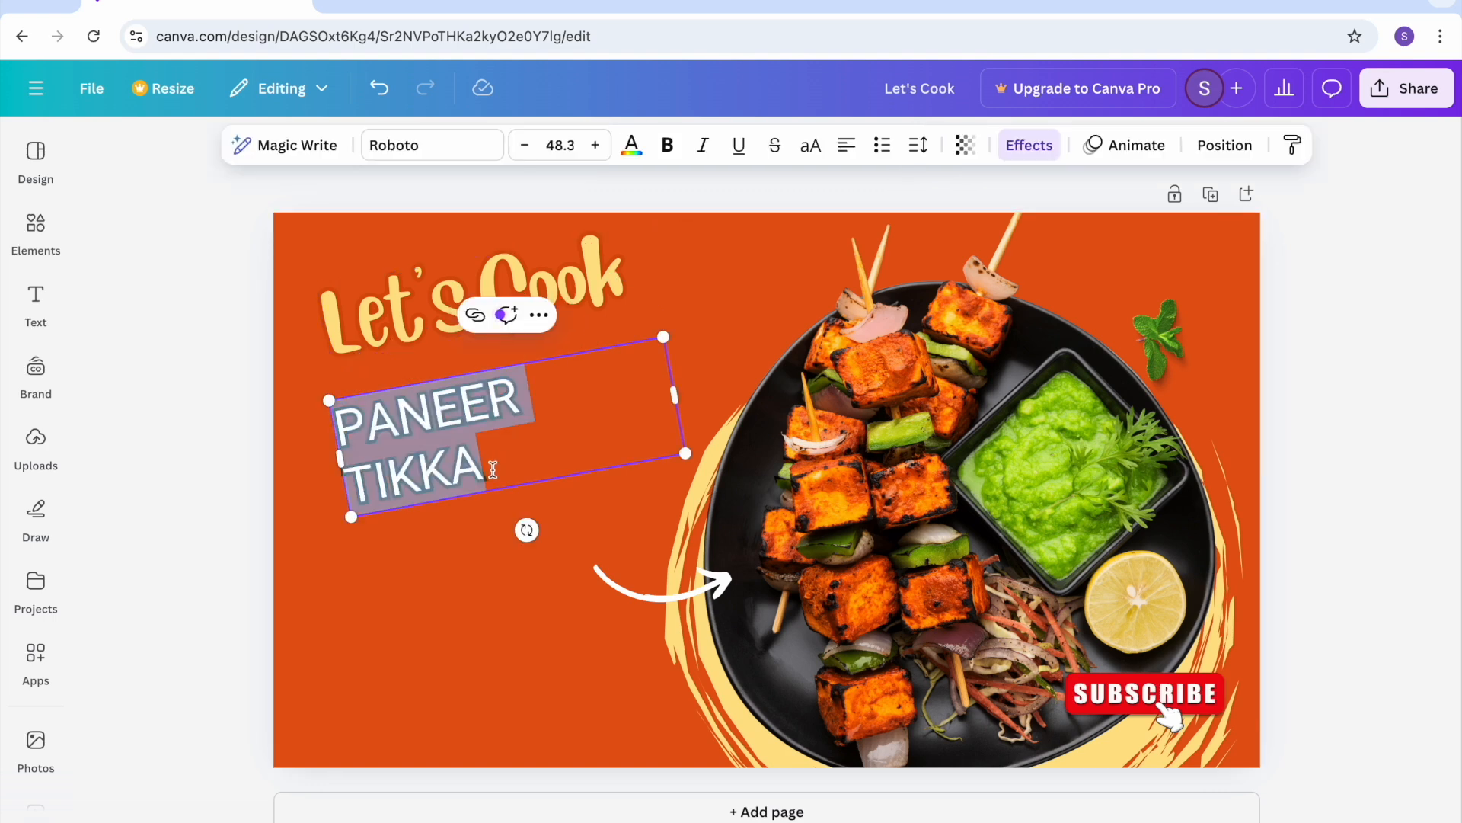
click(425, 146)
click(211, 402)
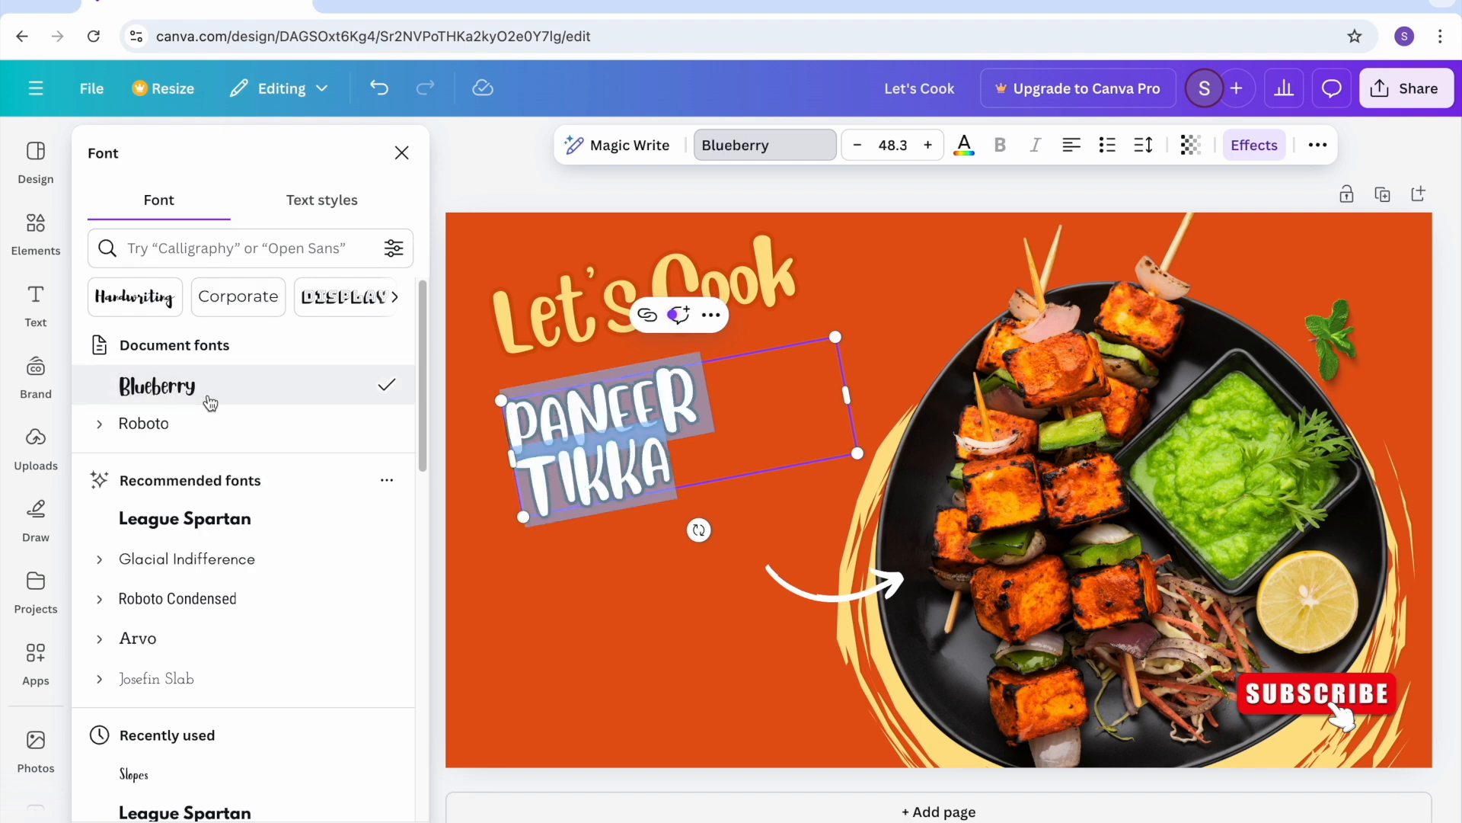
click(143, 777)
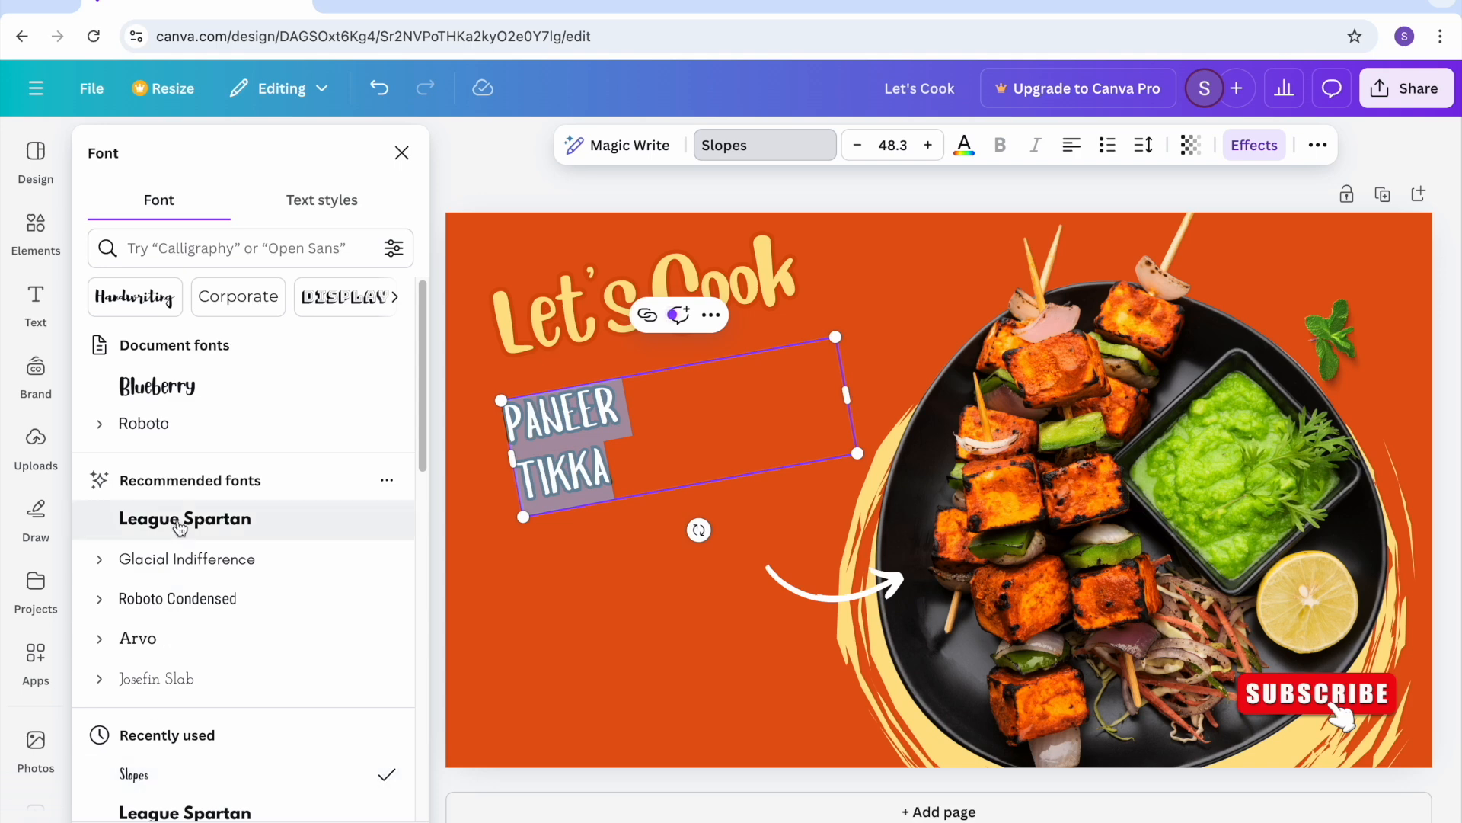
click(215, 396)
click(552, 592)
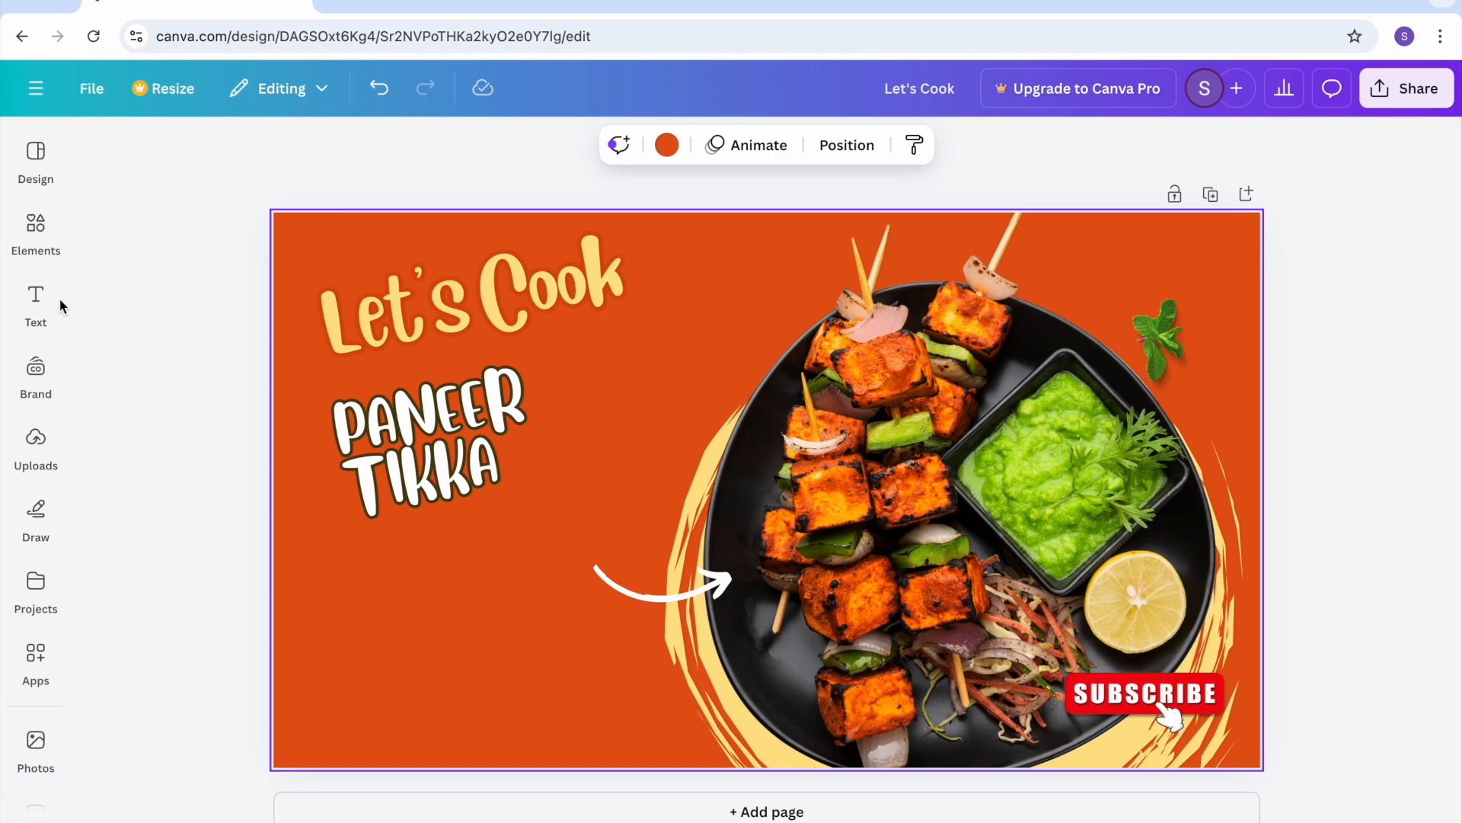
Step: Add a default heading text and move it to the empty orange area beneath "PANEER TIKKA"
click(35, 309)
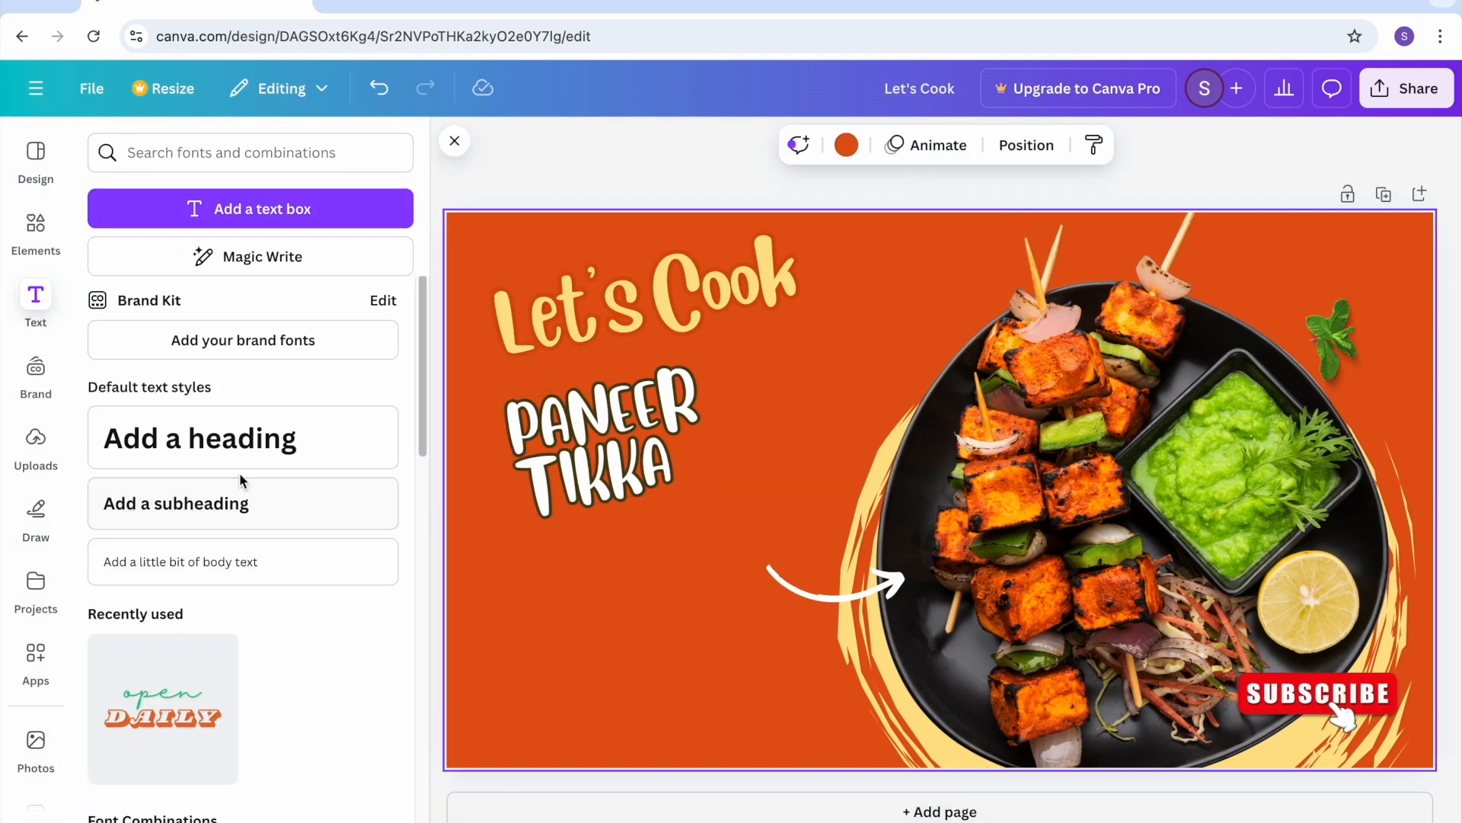
click(209, 455)
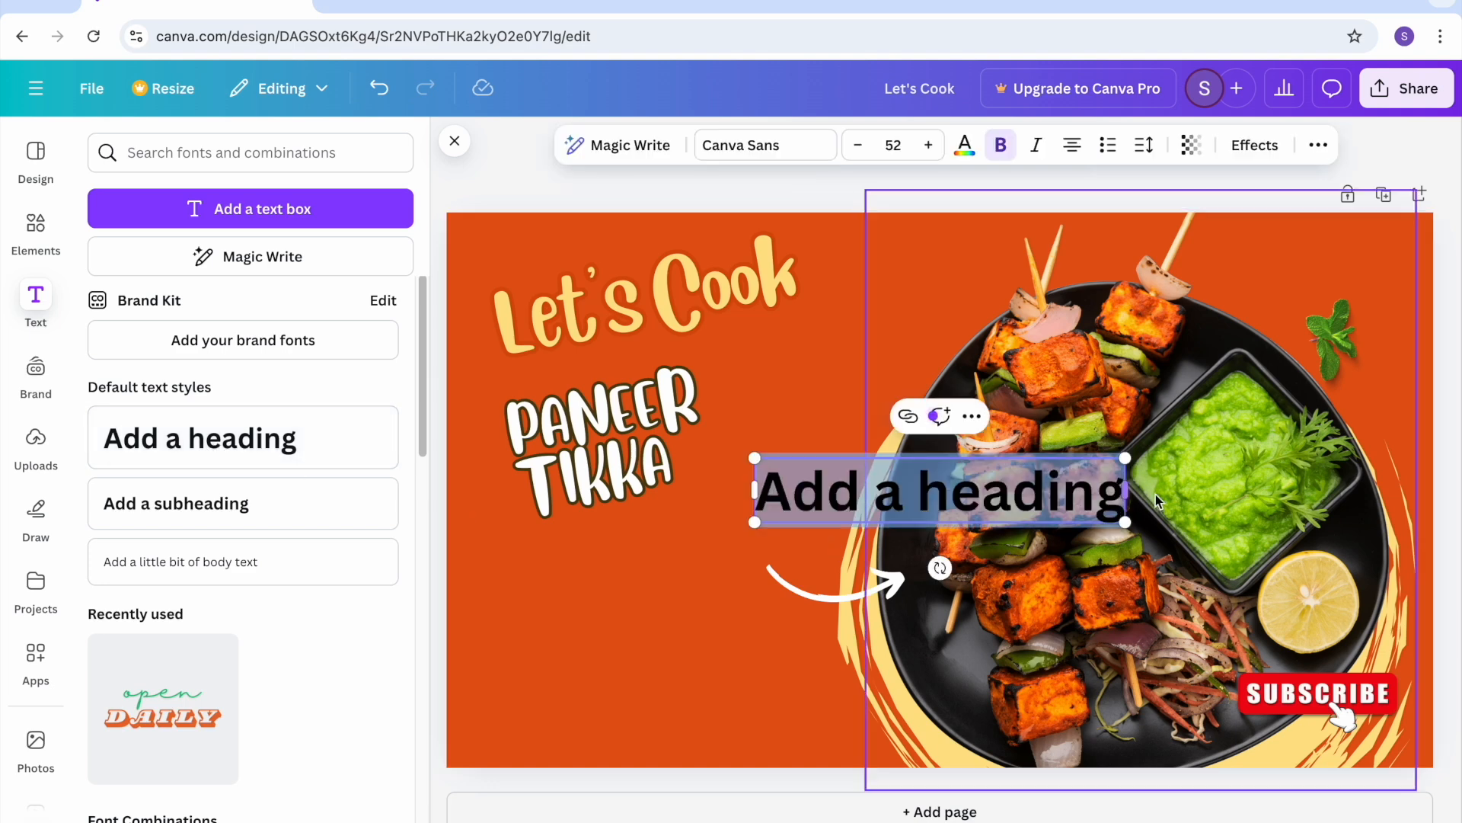
click(1056, 493)
drag(861, 503, 613, 636)
click(764, 583)
click(820, 500)
Step: Replace the placeholder heading text with "In just 2 minutes"
double_click(651, 649)
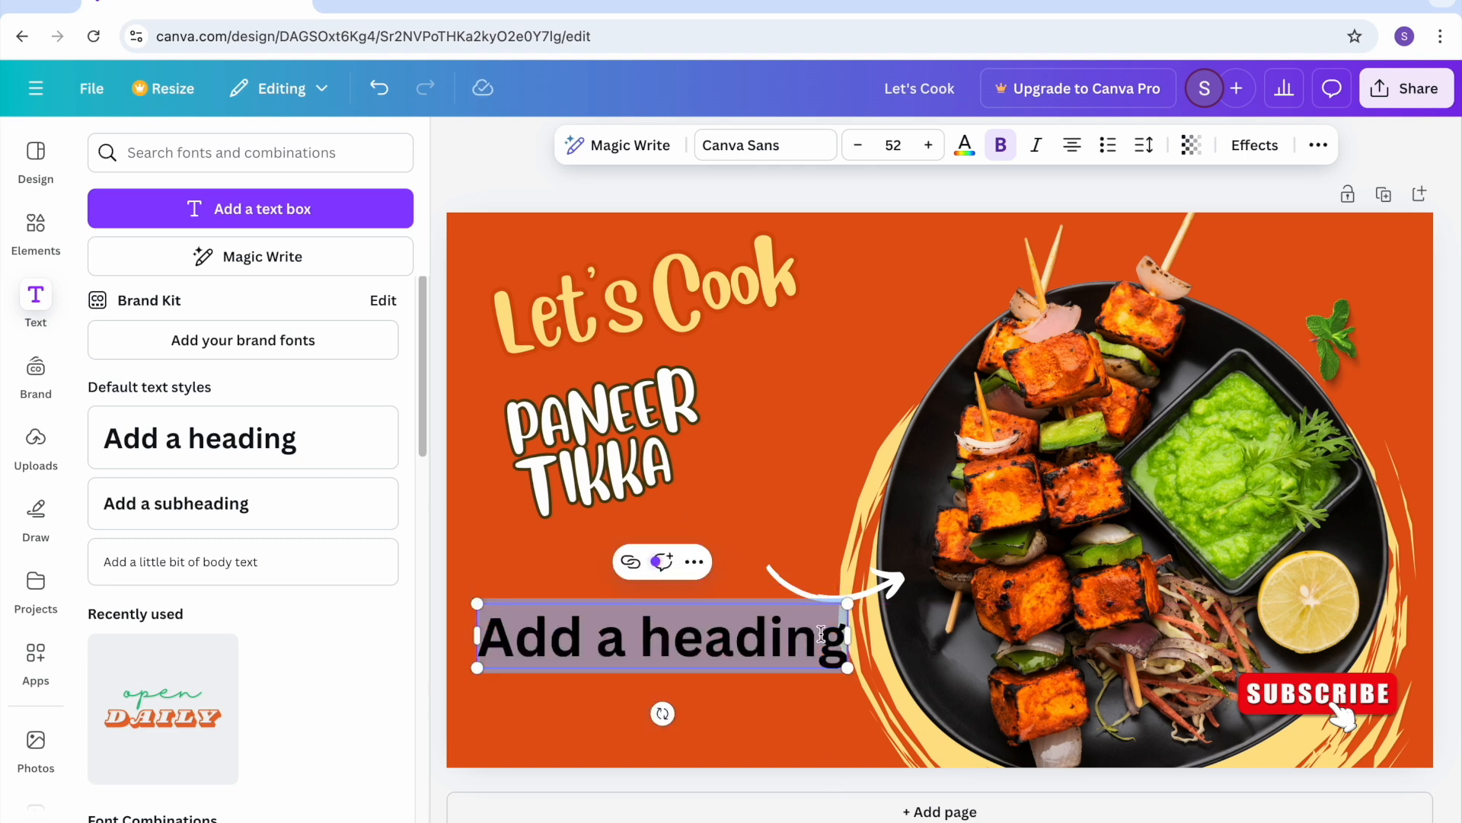
key(BackSpace)
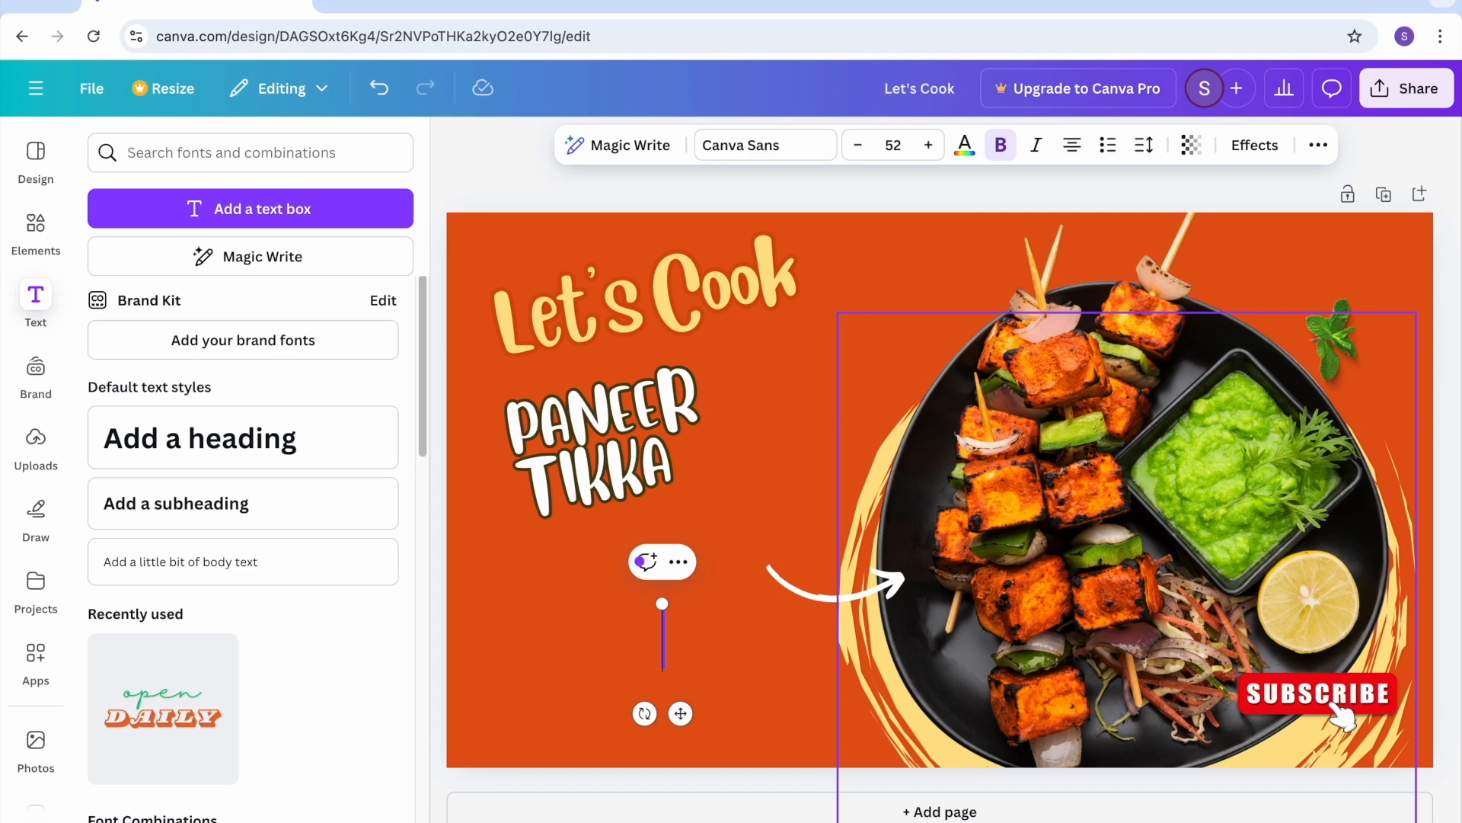
text(In just 2)
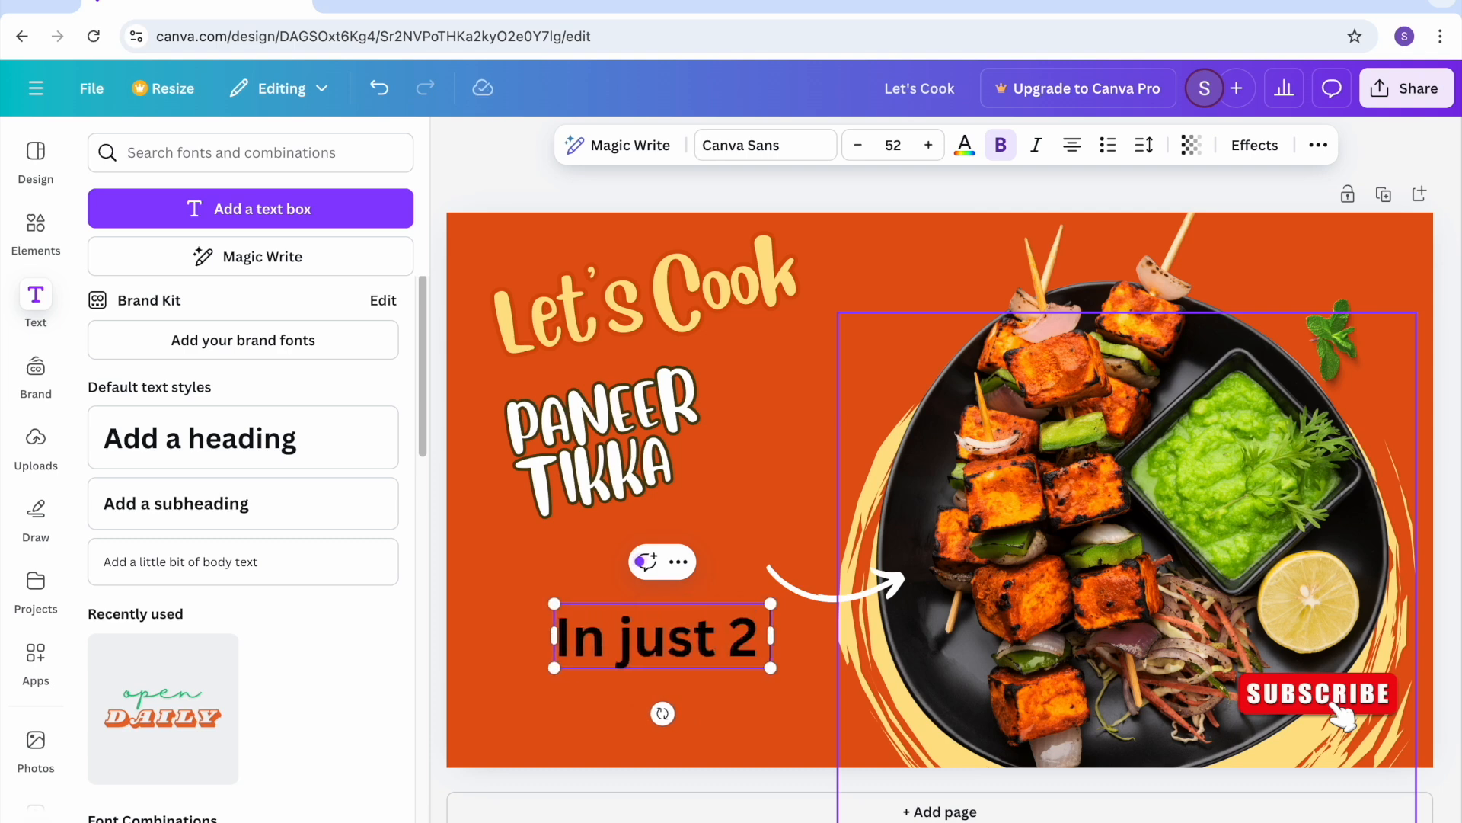
text( minutes)
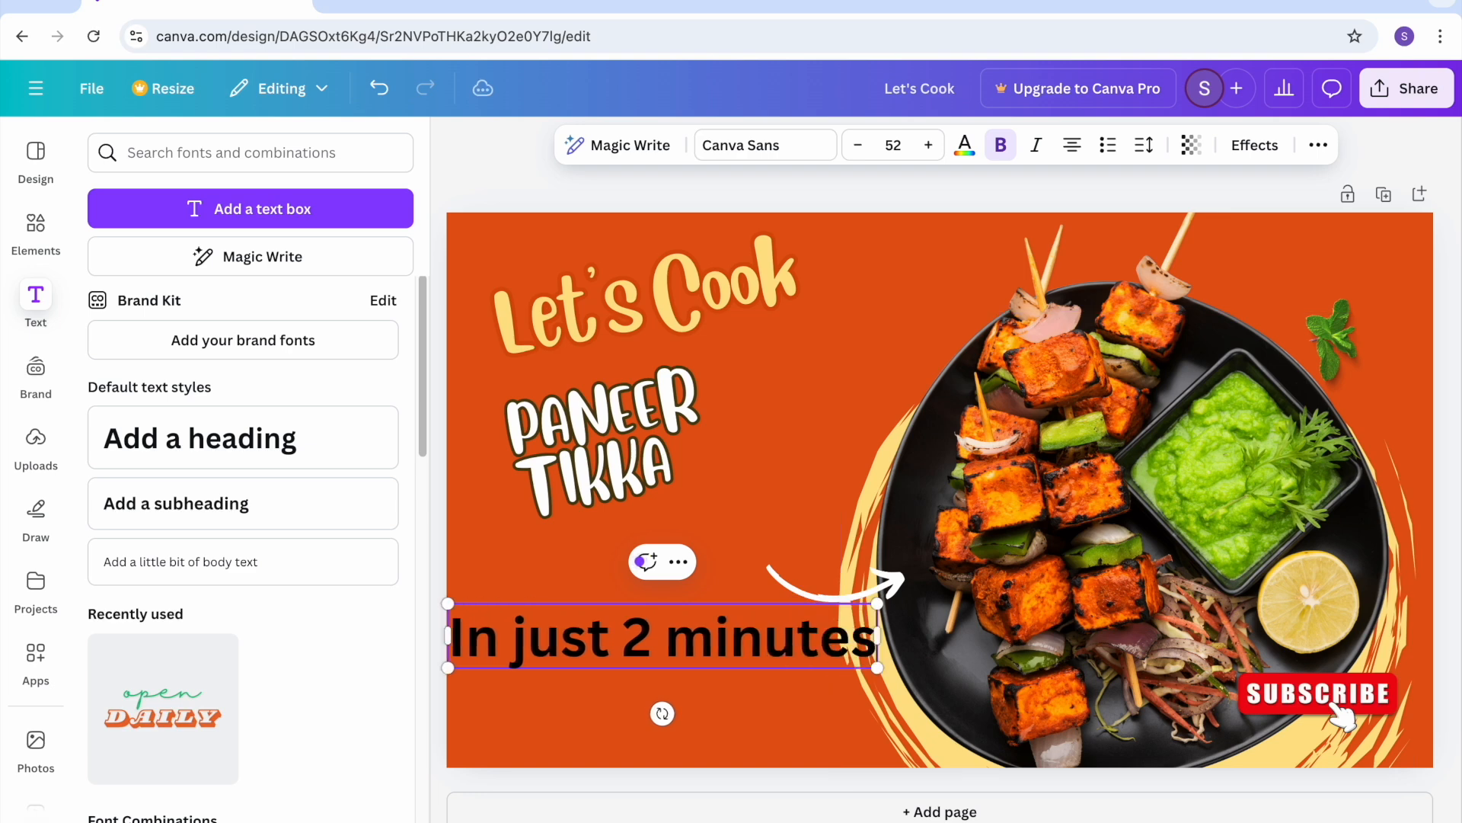
Step: Set the "In just 2 minutes" text to font size 40 and move it slightly up towards "PANEER TIKKA"
drag(870, 649, 459, 653)
right_click(460, 654)
key(Escape)
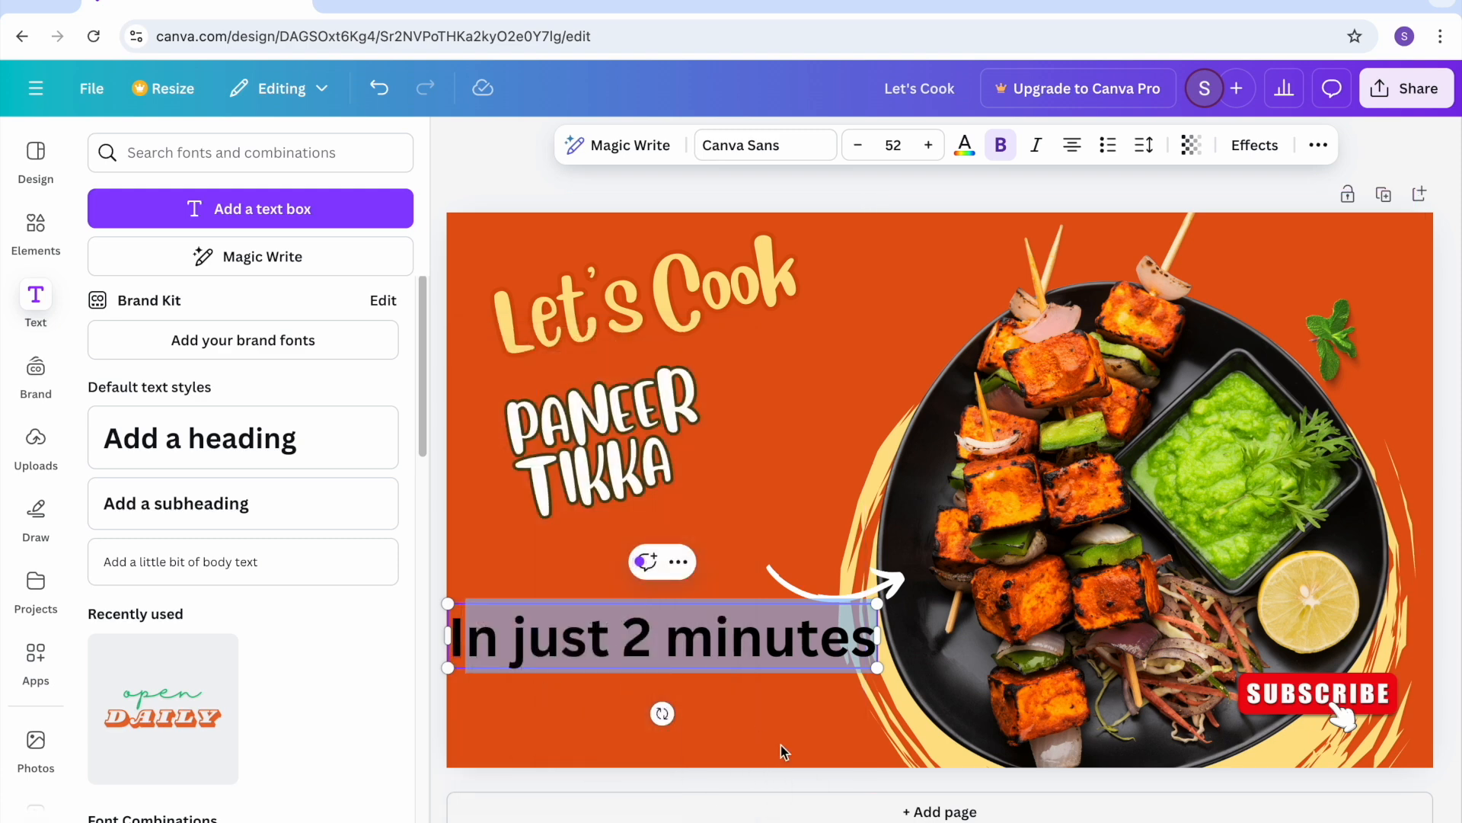
click(810, 678)
click(872, 640)
drag(870, 640, 454, 634)
double_click(801, 648)
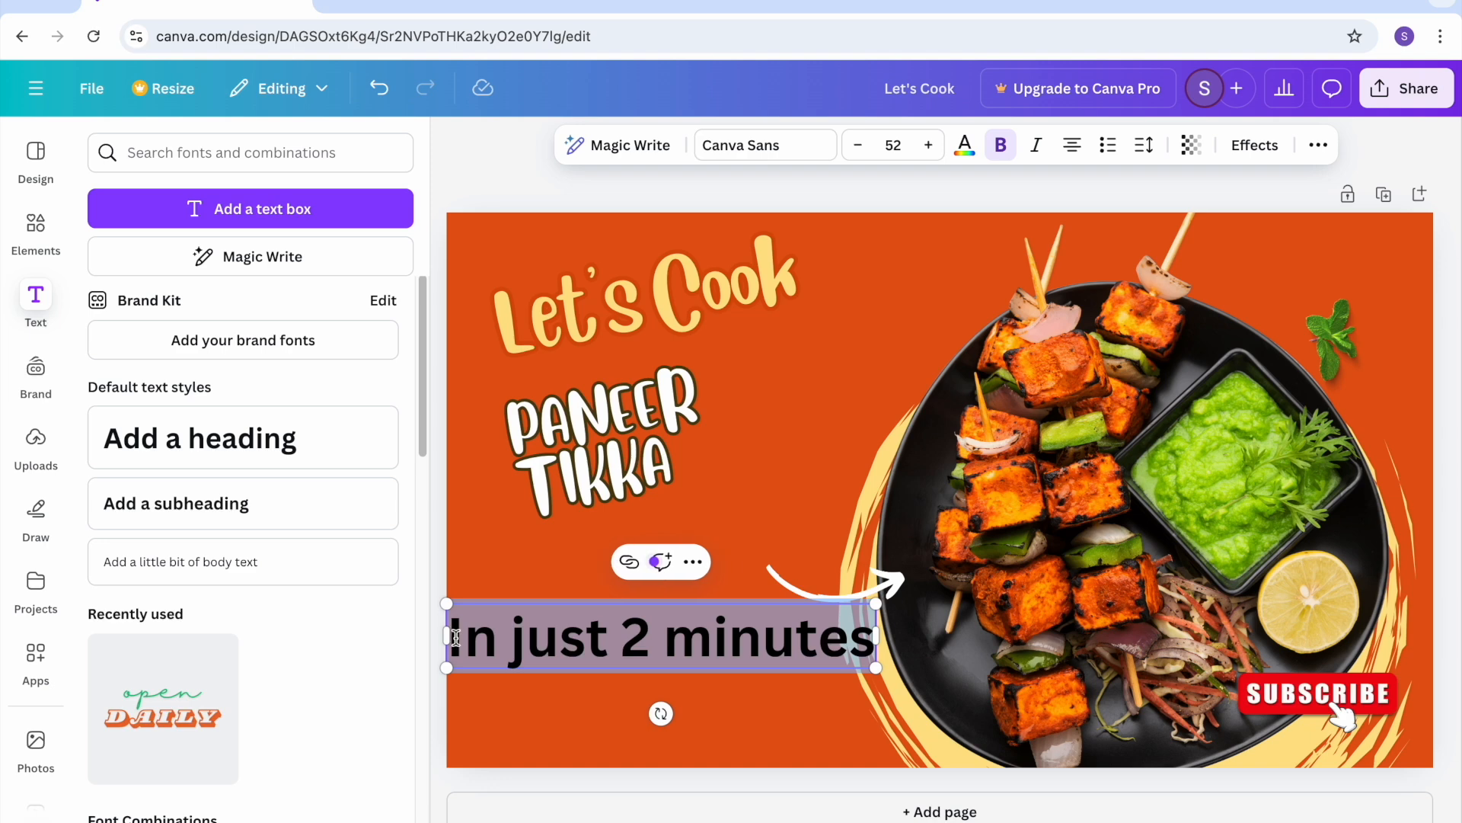
click(859, 148)
click(859, 148)
click(859, 148)
click(860, 148)
click(859, 148)
click(859, 148)
click(859, 148)
click(861, 147)
click(861, 148)
click(861, 148)
click(861, 147)
click(861, 147)
click(746, 695)
drag(745, 638, 475, 603)
double_click(722, 614)
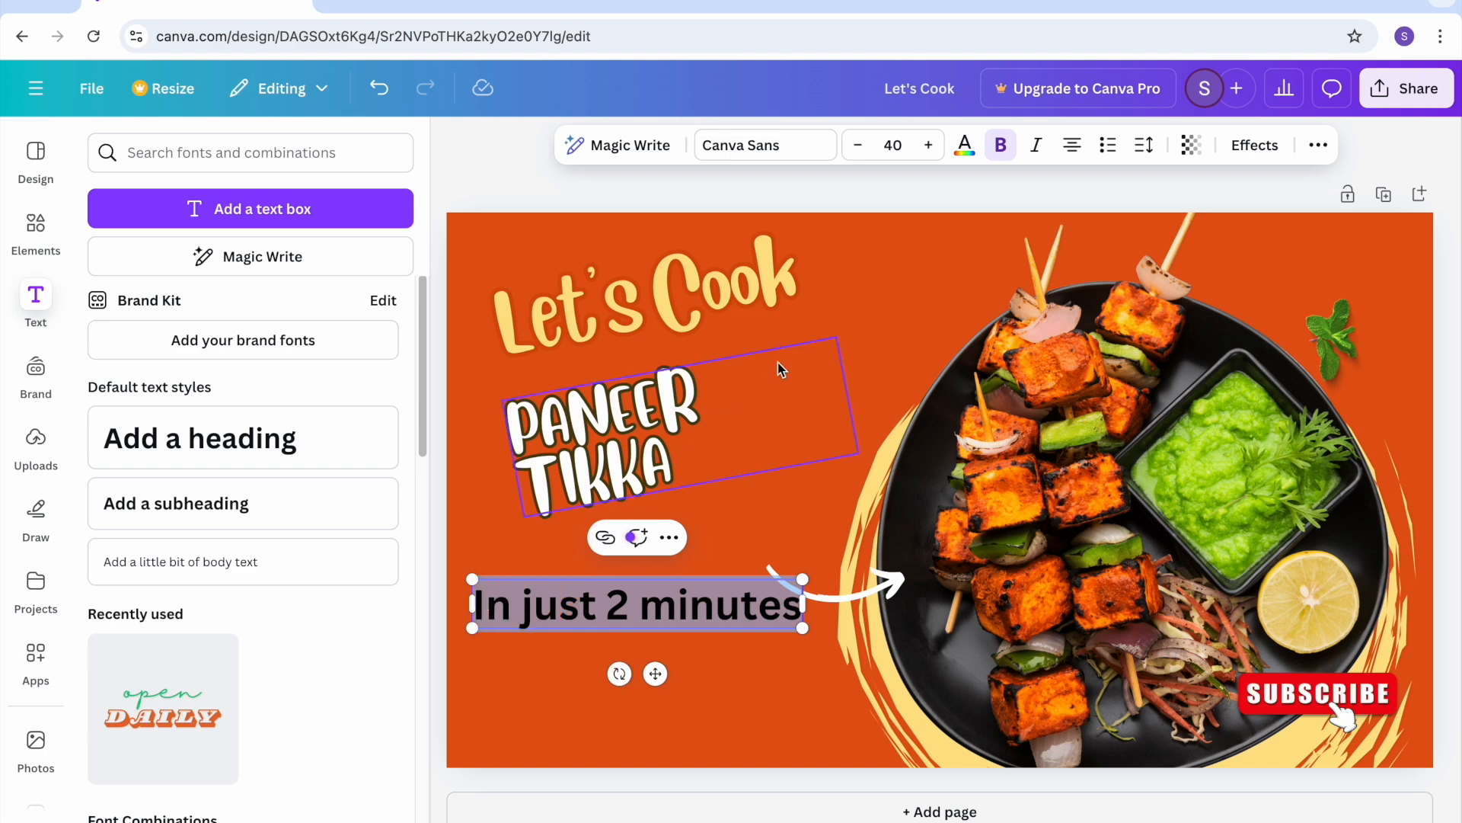
Step: Colour the "In just 2 minutes" text light orange from the default solid colours, after trying yellow, darker orange and black
click(965, 150)
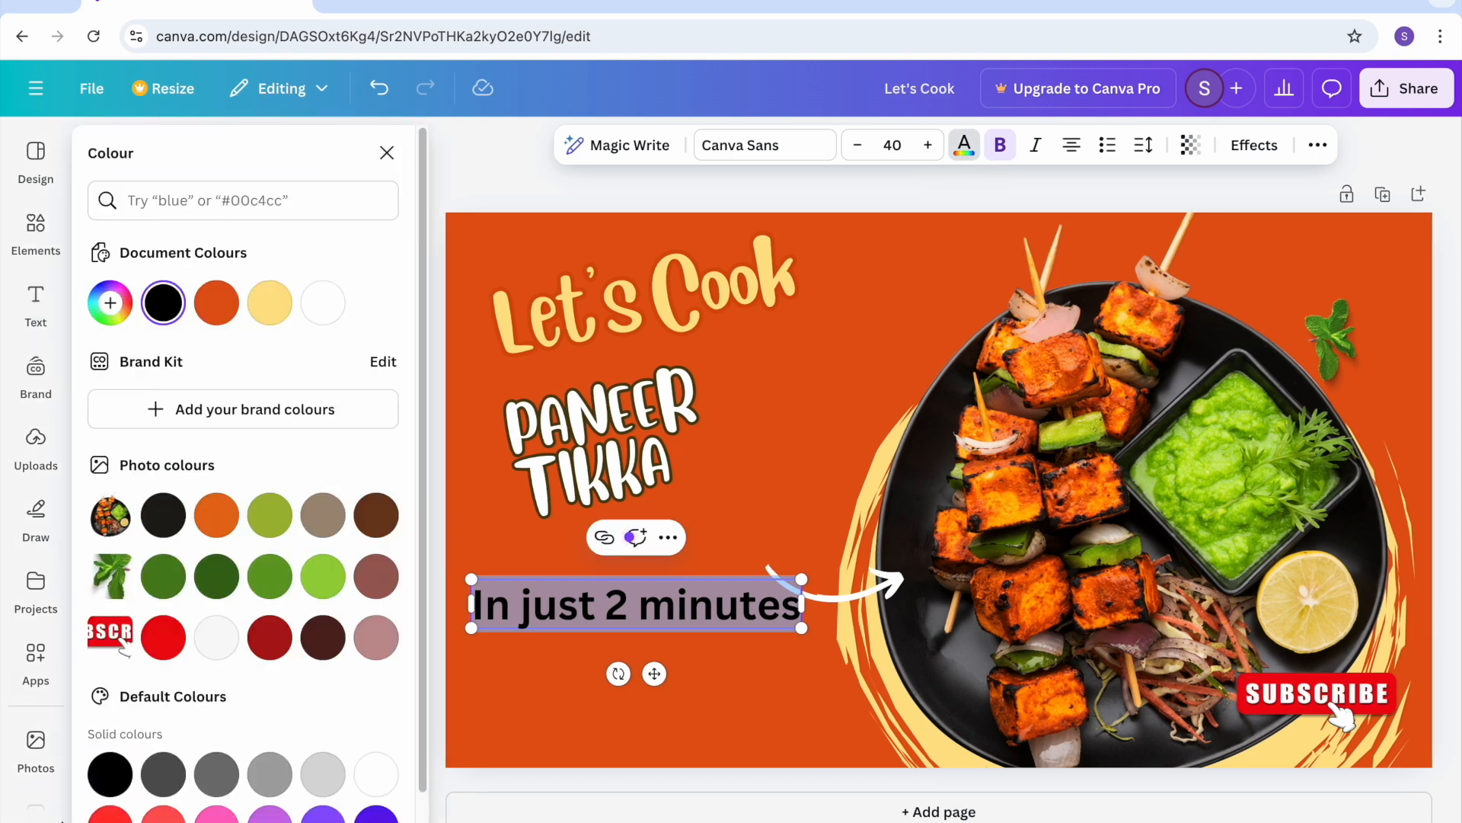
scroll(239, 737, down, 1)
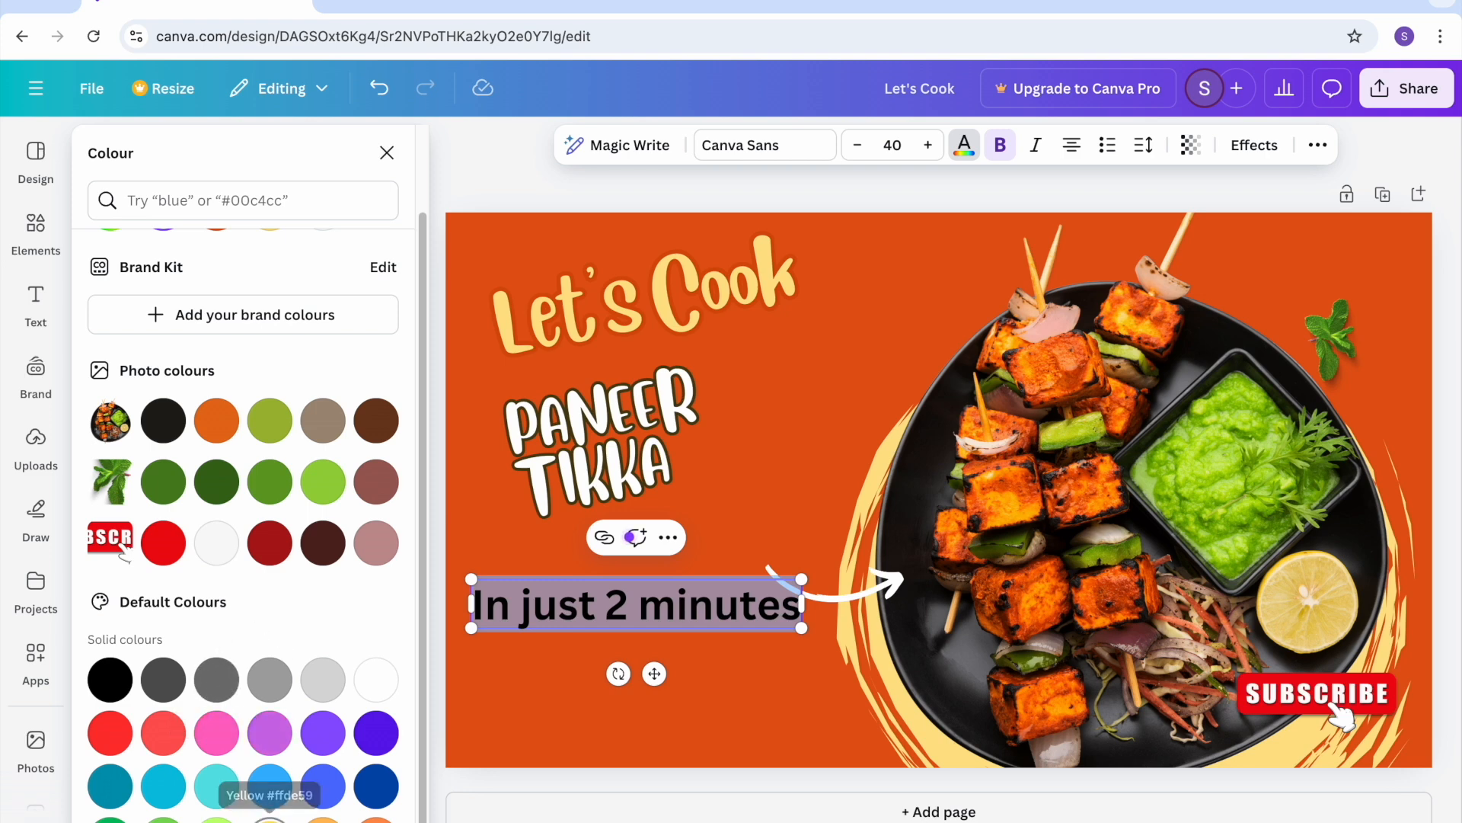
click(269, 819)
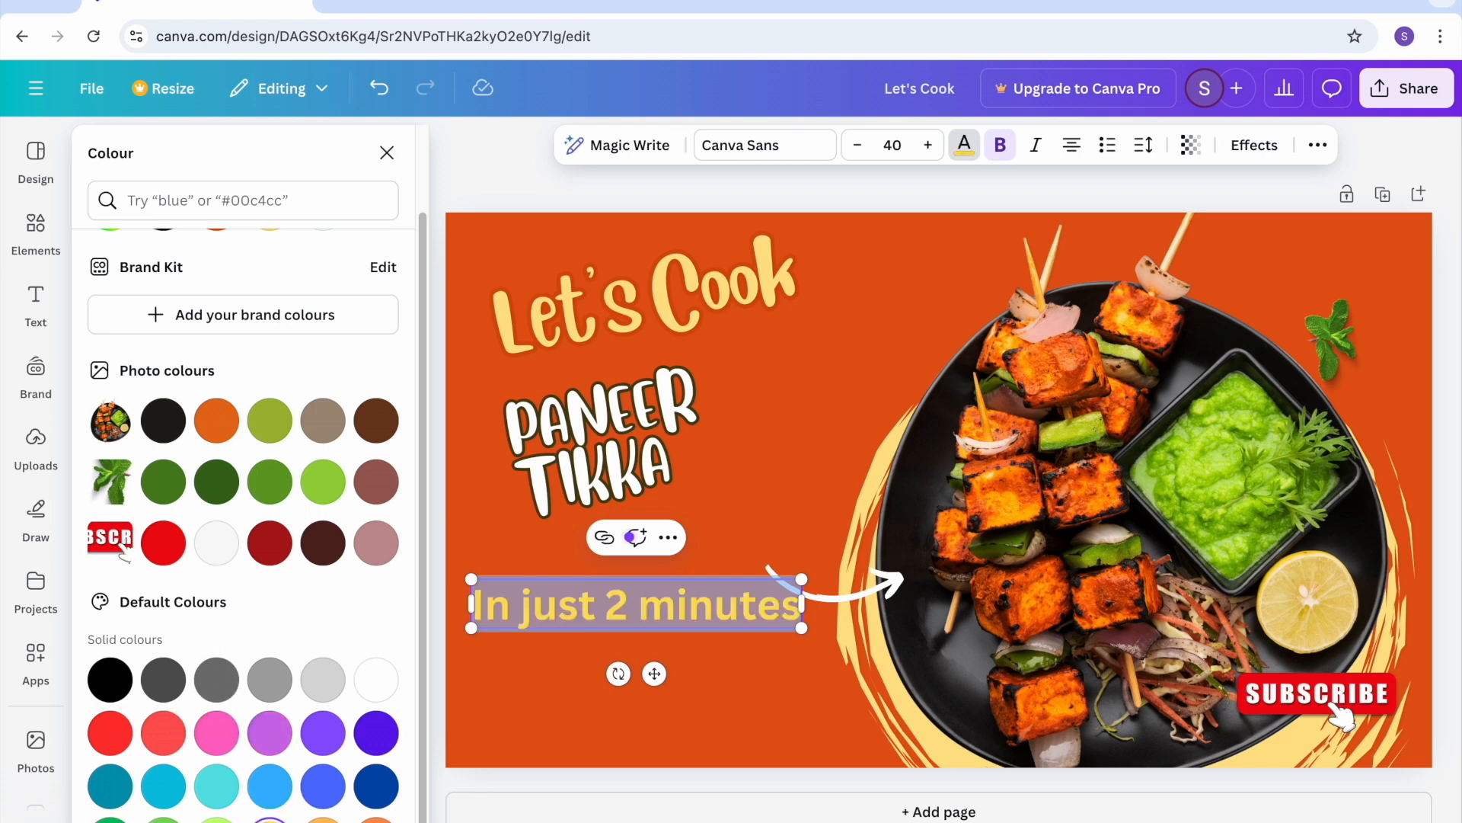
click(376, 820)
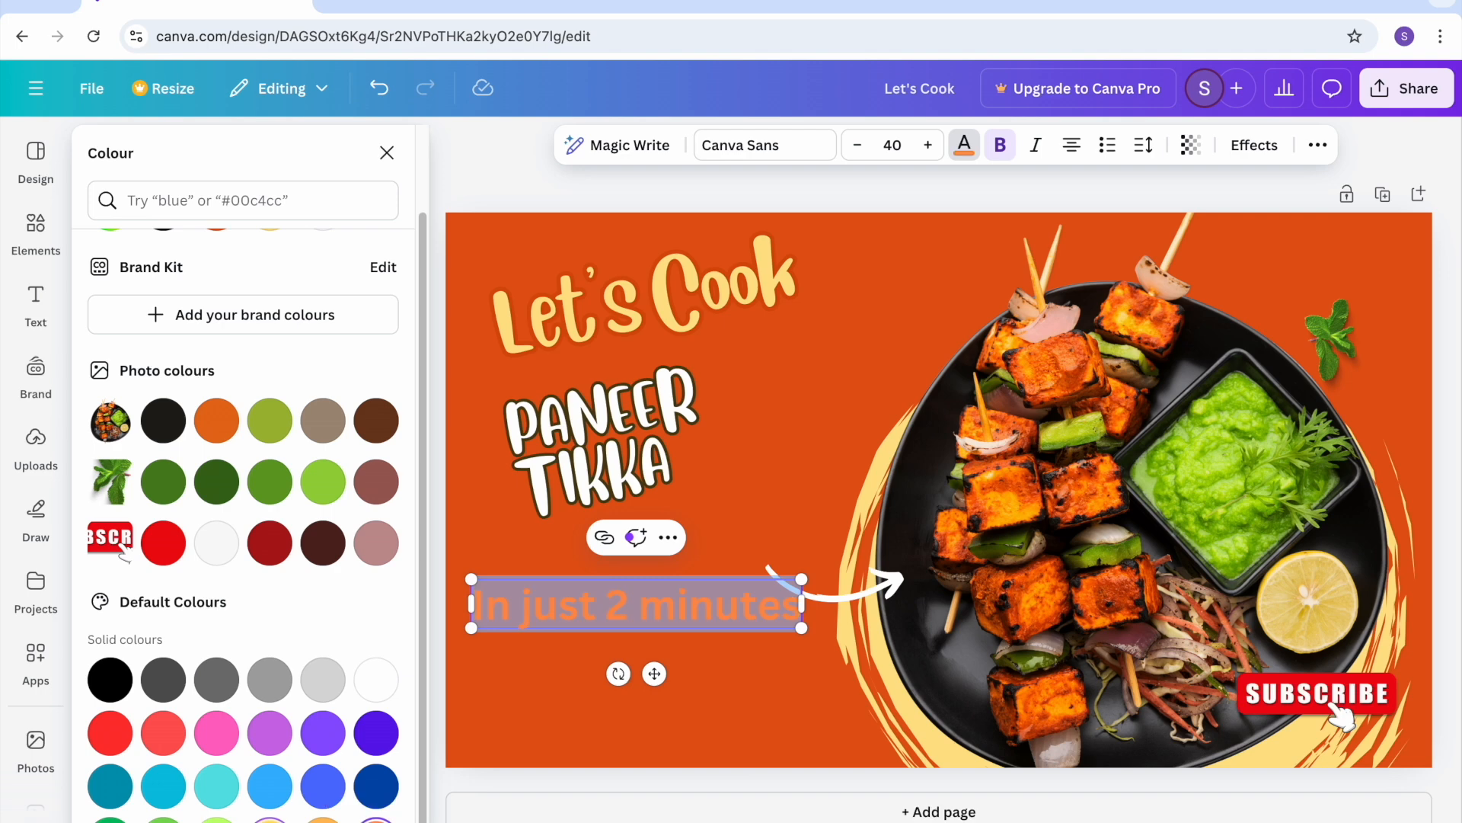
click(110, 680)
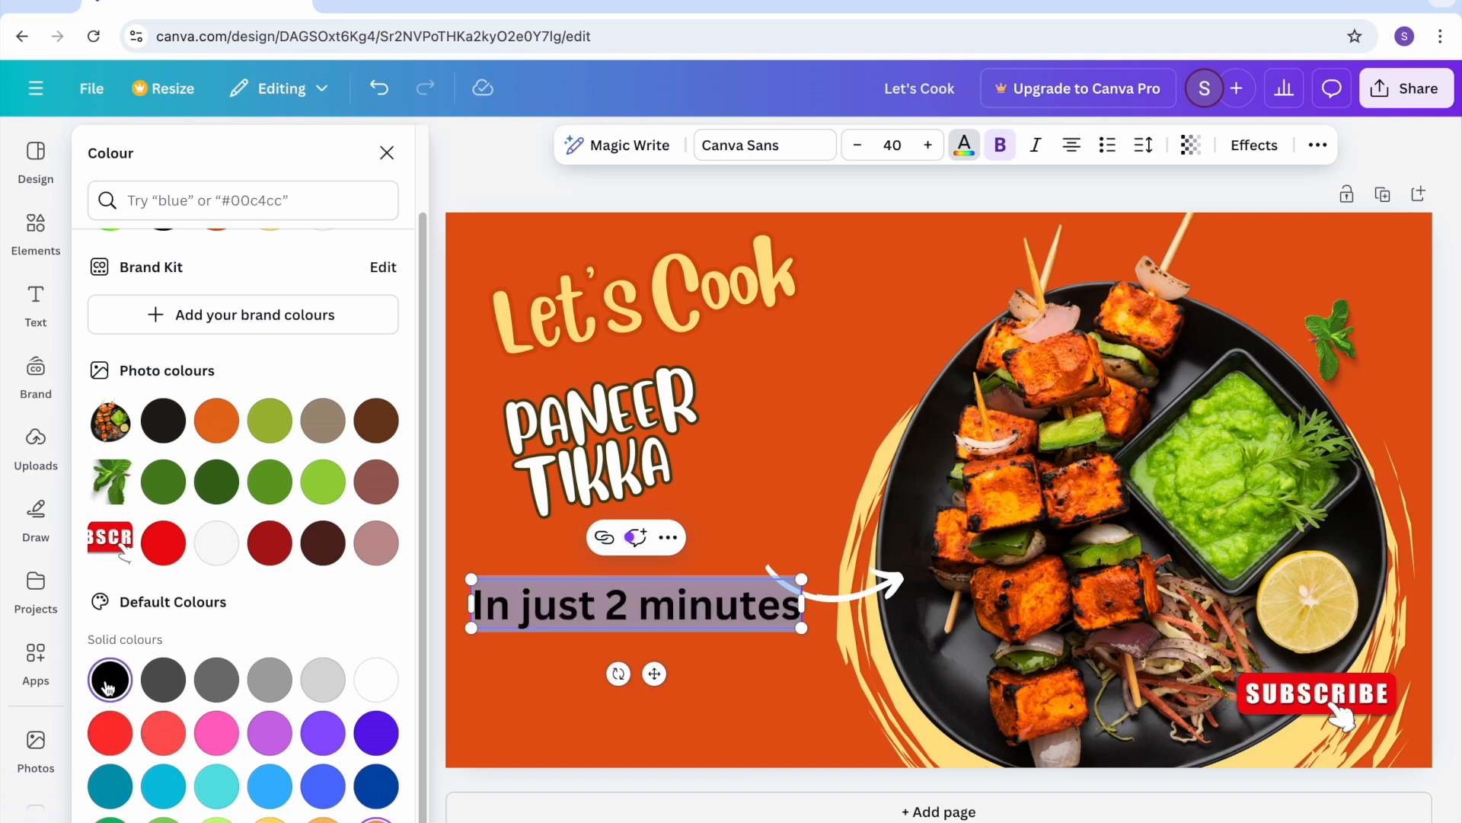
click(216, 732)
click(323, 818)
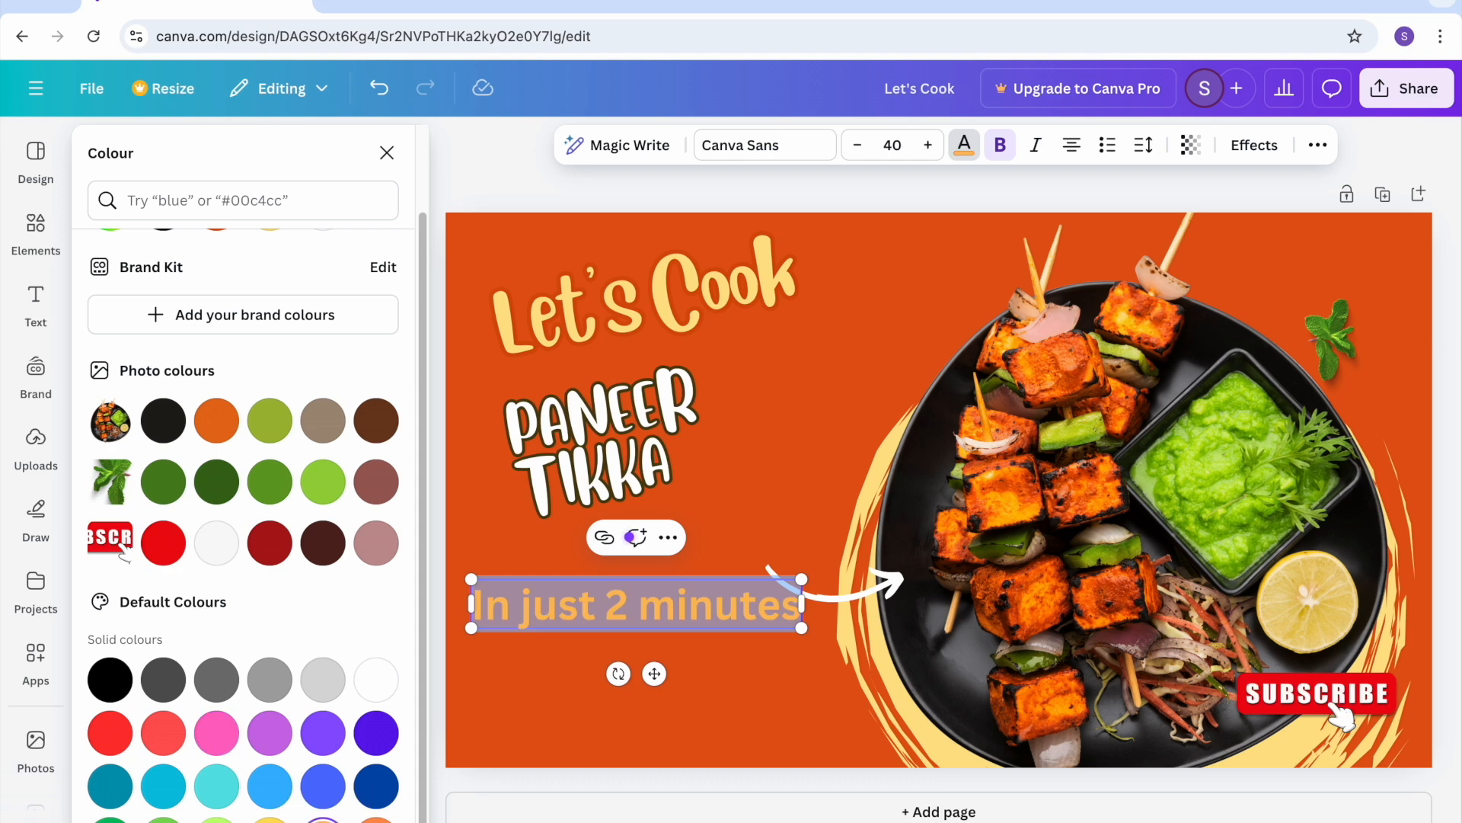
Step: Set the "In just 2 minutes" text to font size 44 and make it bold and italic
click(929, 153)
click(929, 152)
click(929, 152)
click(929, 152)
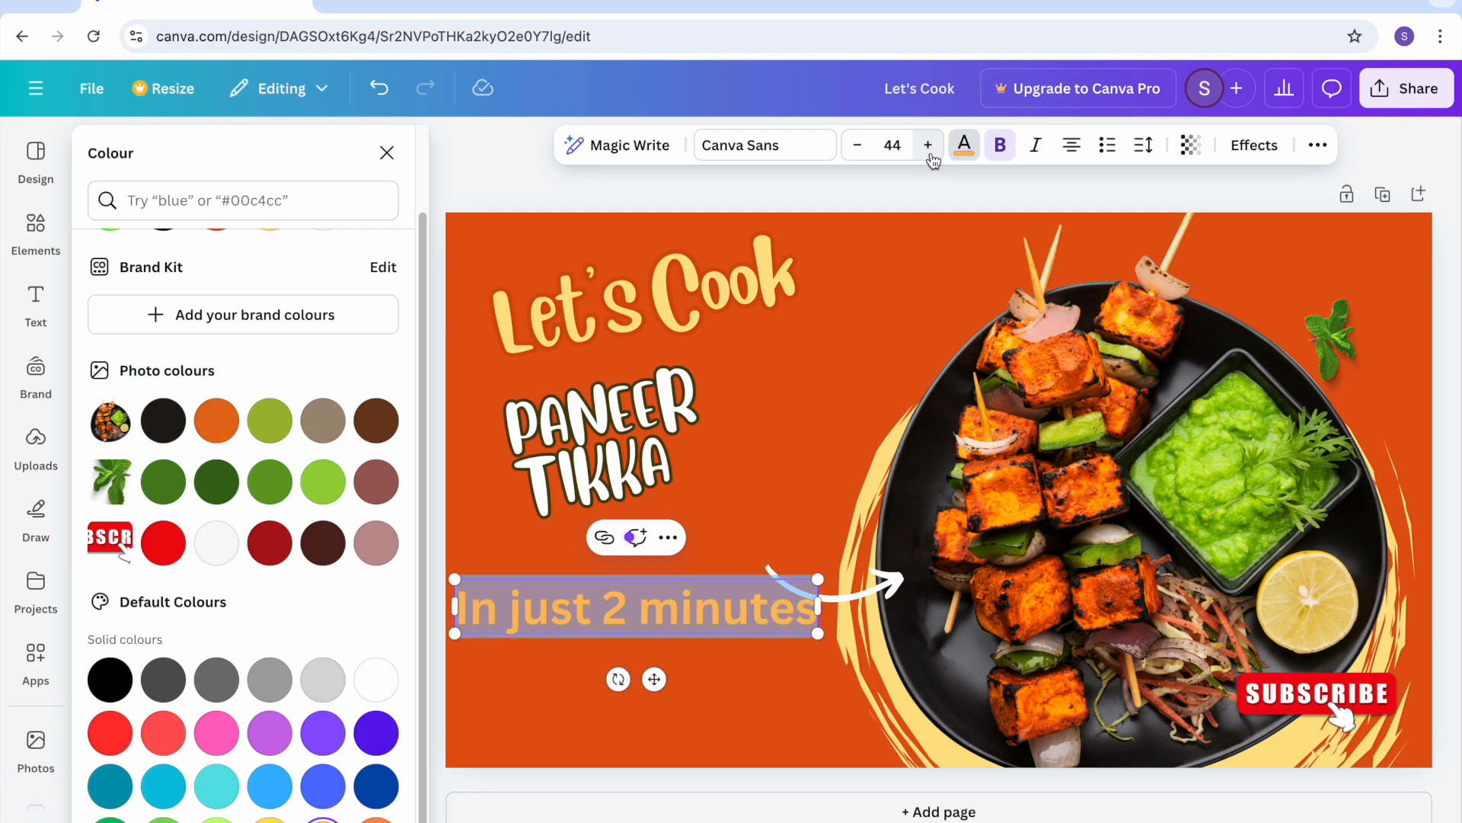
click(1000, 157)
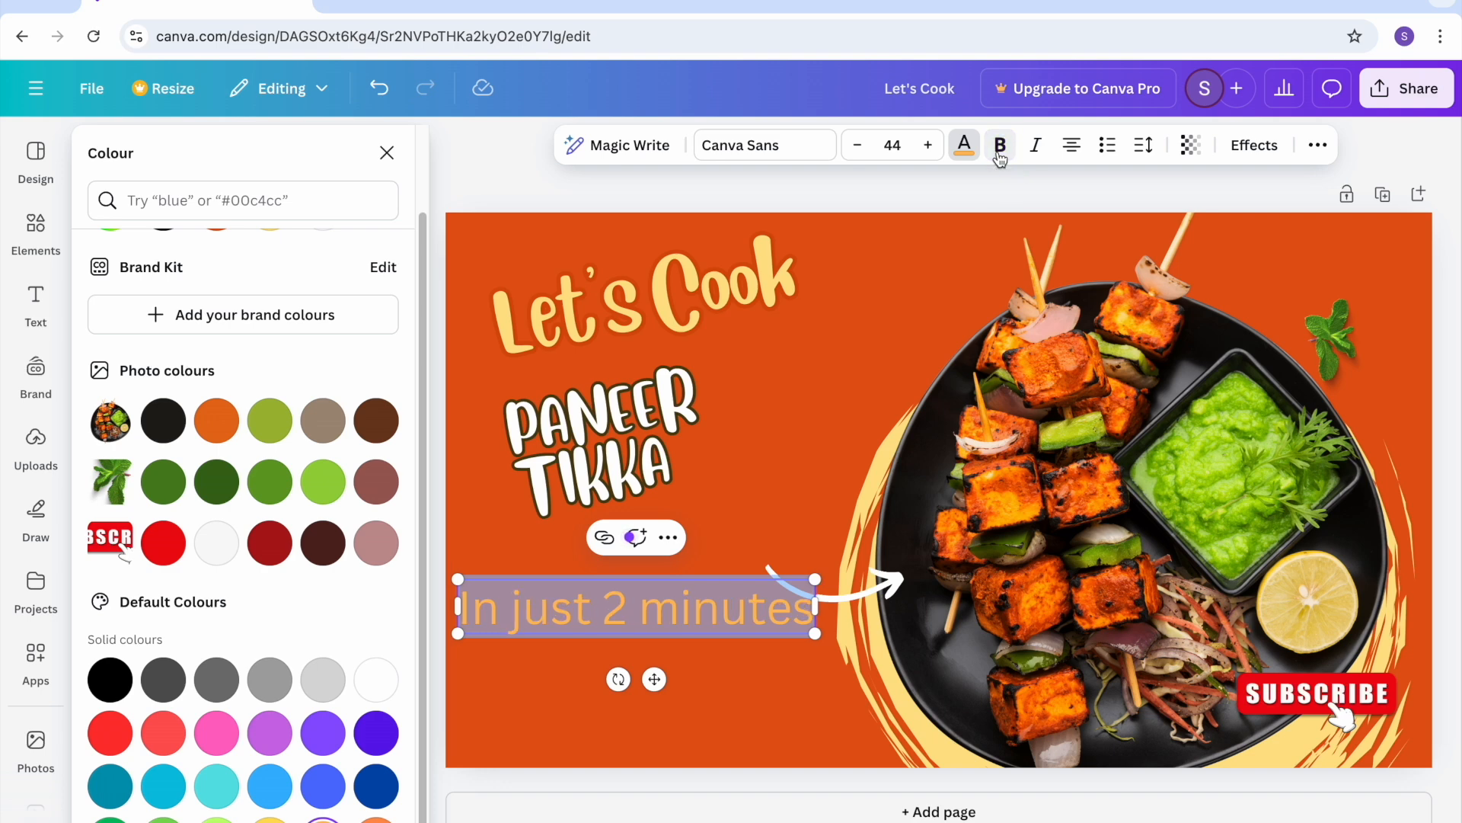
click(1000, 157)
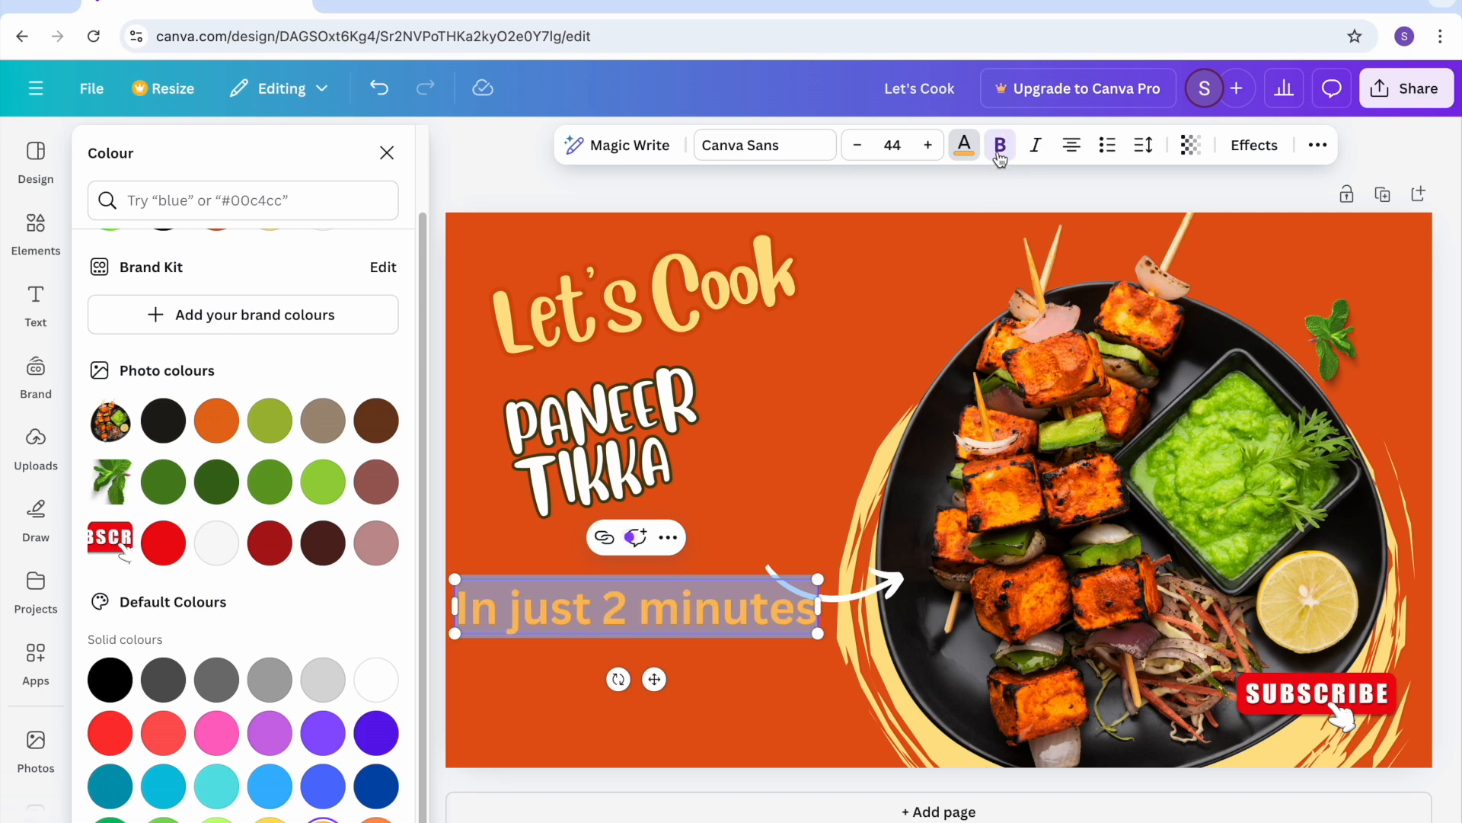
click(1038, 157)
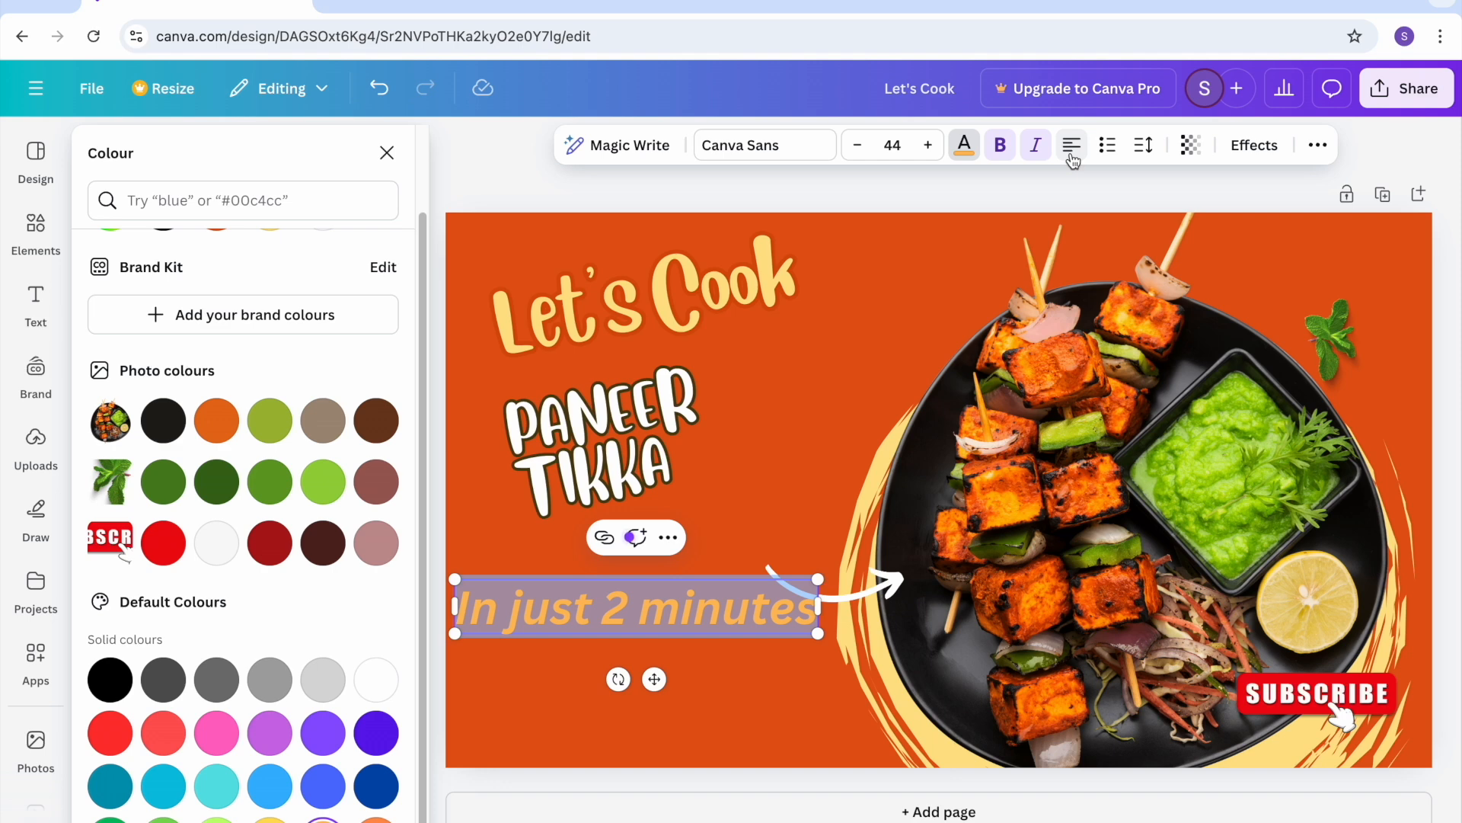
Step: Cycle through the alignment options for "In just 2 minutes" and try the bulleted list style on it
click(1073, 152)
click(1076, 151)
click(1073, 152)
click(1074, 150)
click(1109, 152)
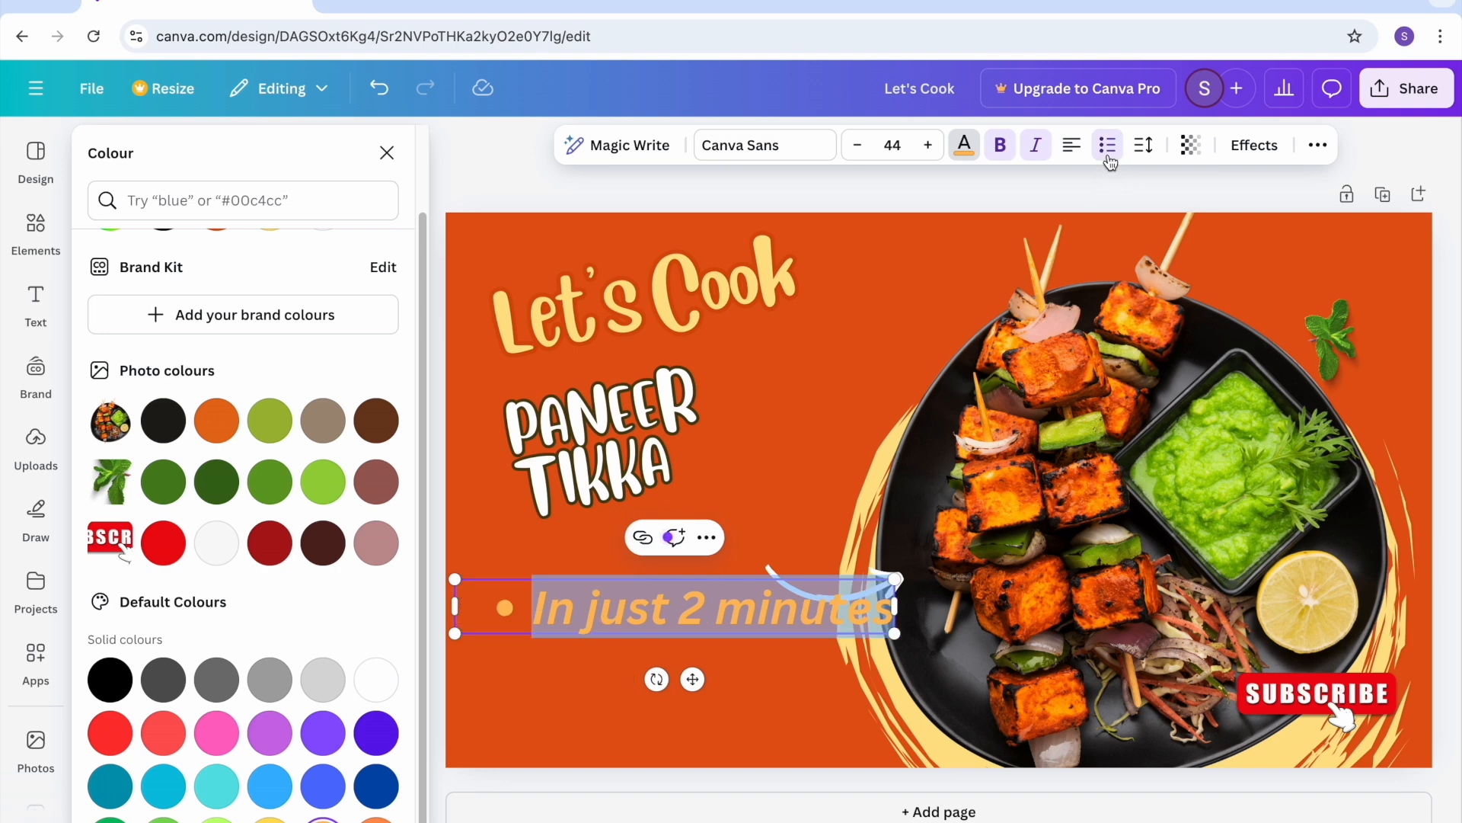
click(1108, 152)
click(1109, 156)
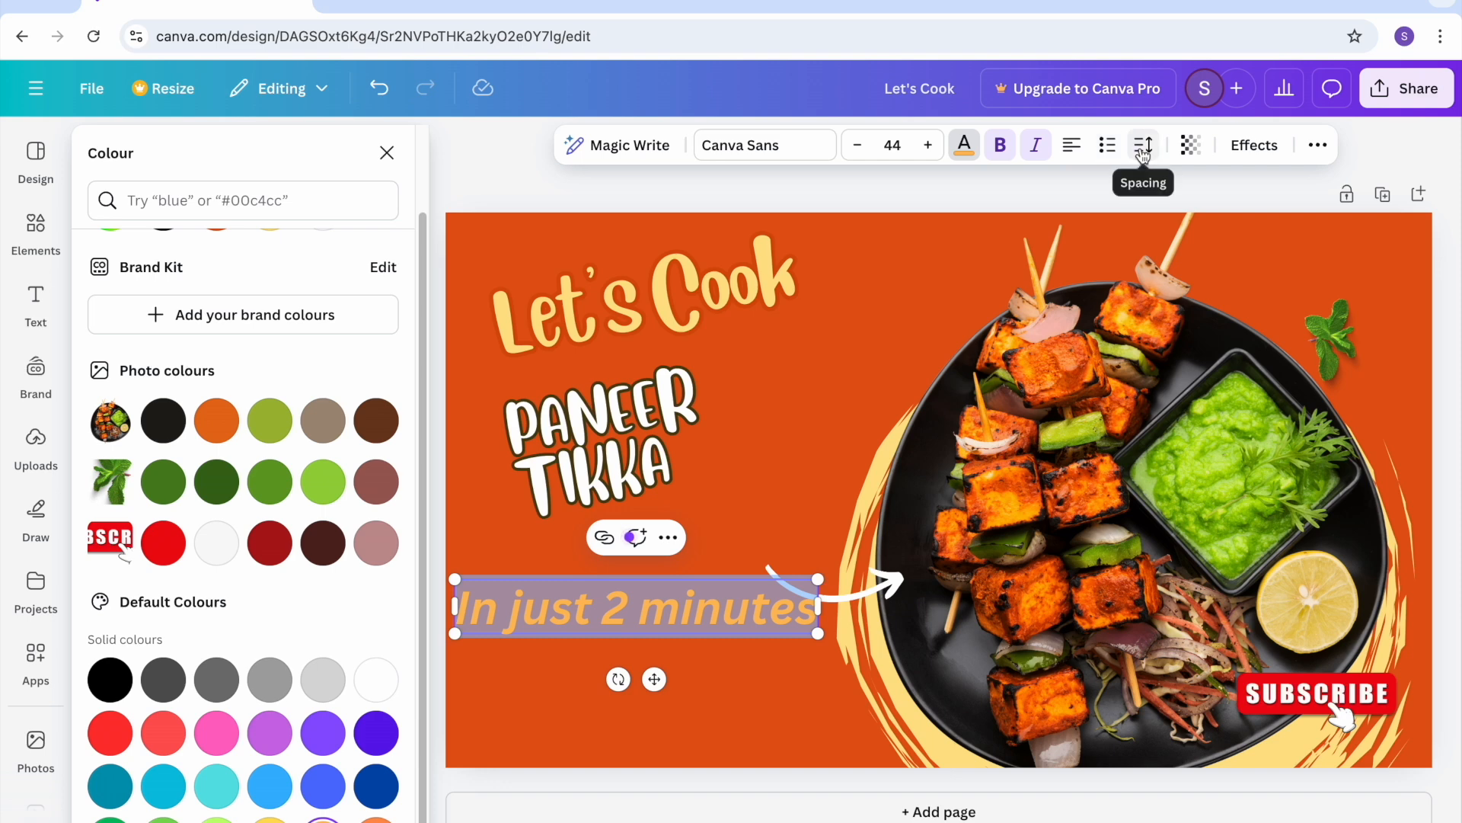
Step: Try adjusting the letter spacing and line spacing of the "In just 2 minutes" text
click(1143, 153)
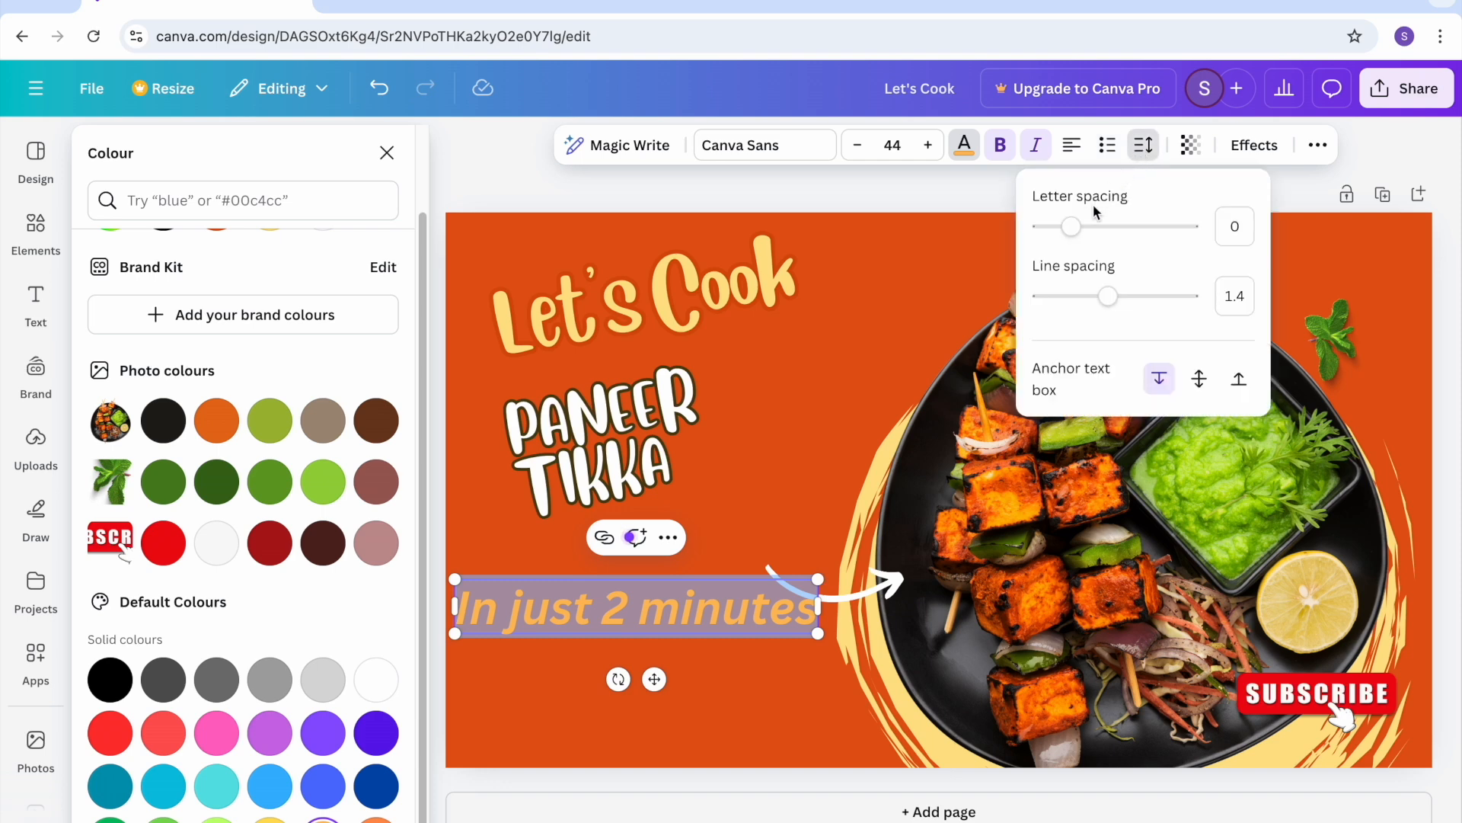
mouse_move(1073, 228)
mouse_down()
mouse_move(1116, 231)
mouse_move(1071, 253)
mouse_up()
drag(1086, 310, 1082, 297)
Step: Set the line spacing of the "Paneer Tikka" text to 1.44
double_click(660, 460)
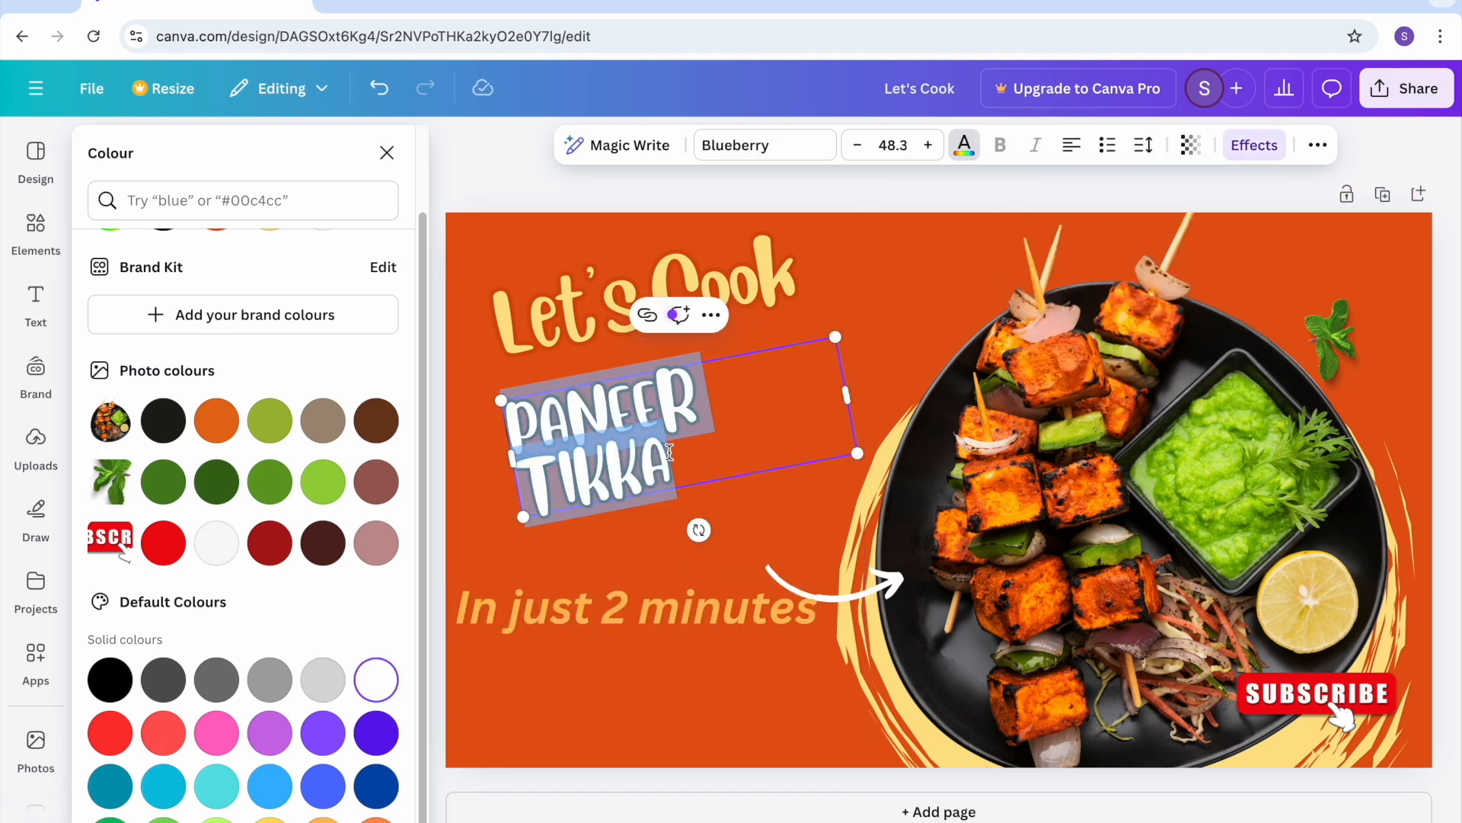
click(1149, 152)
drag(1094, 299, 1113, 330)
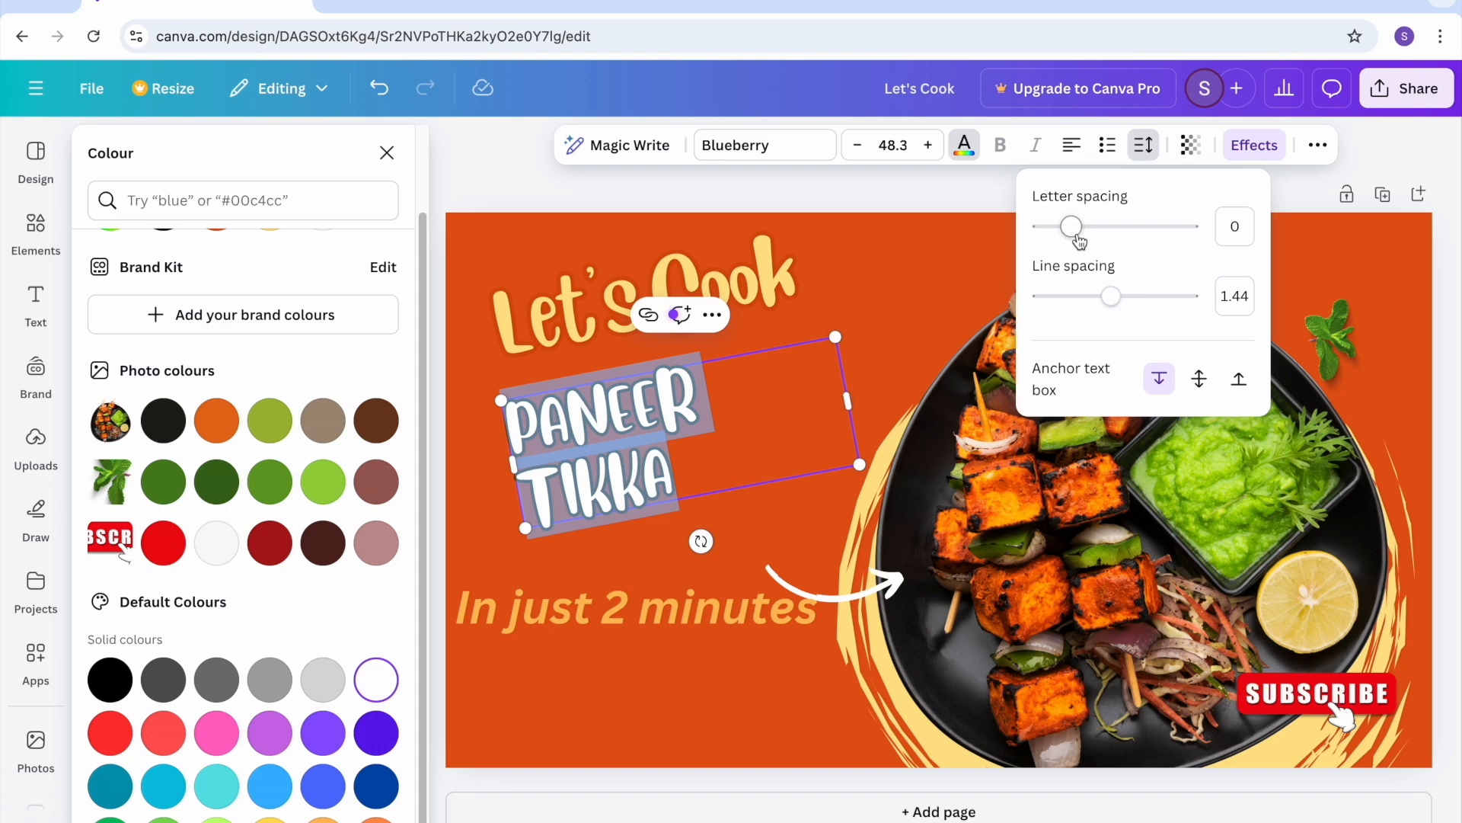
Step: Move the white curved arrow up so it clears the "In just 2 minutes" text
click(713, 609)
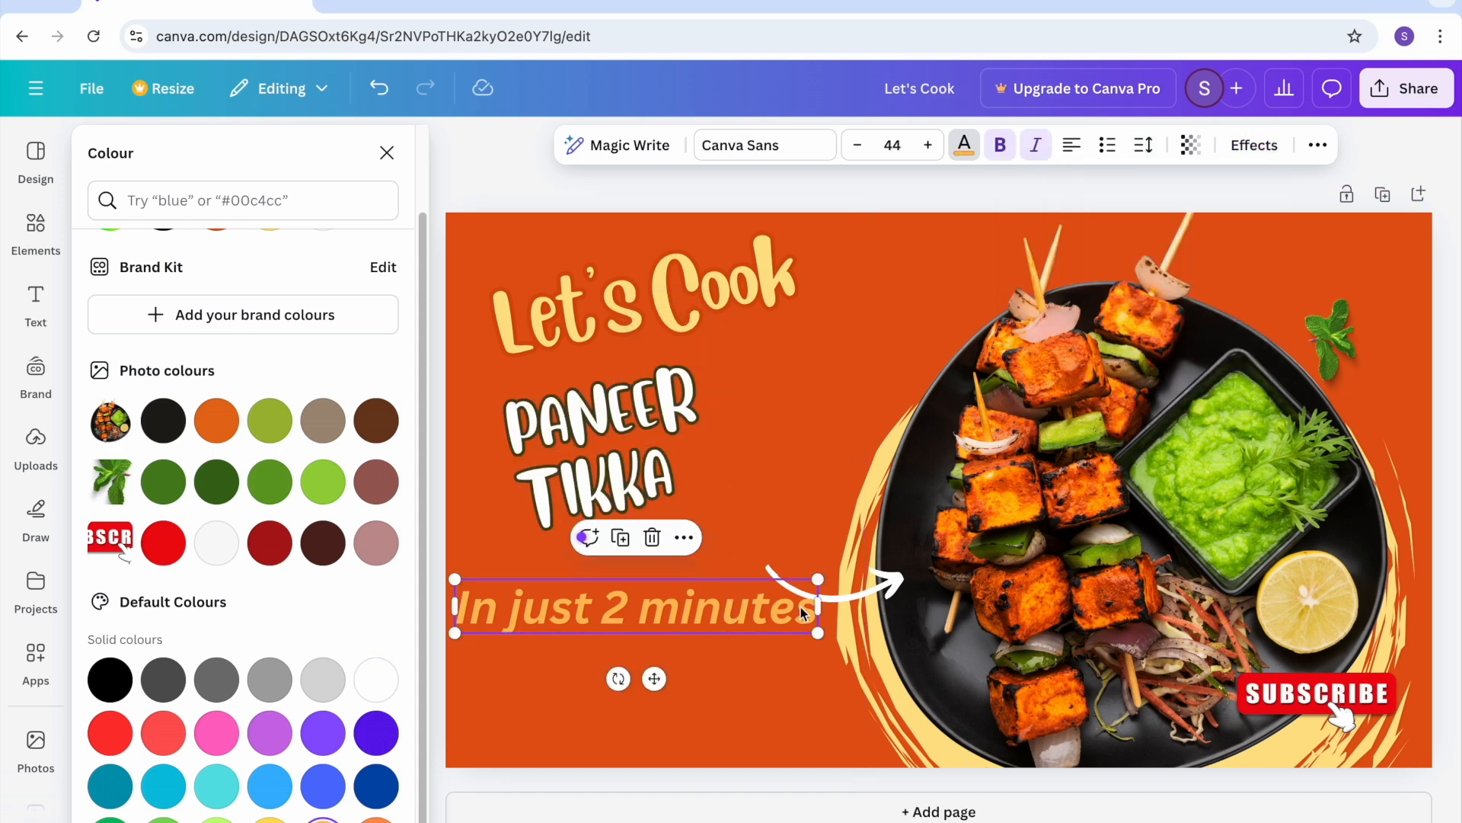
click(854, 603)
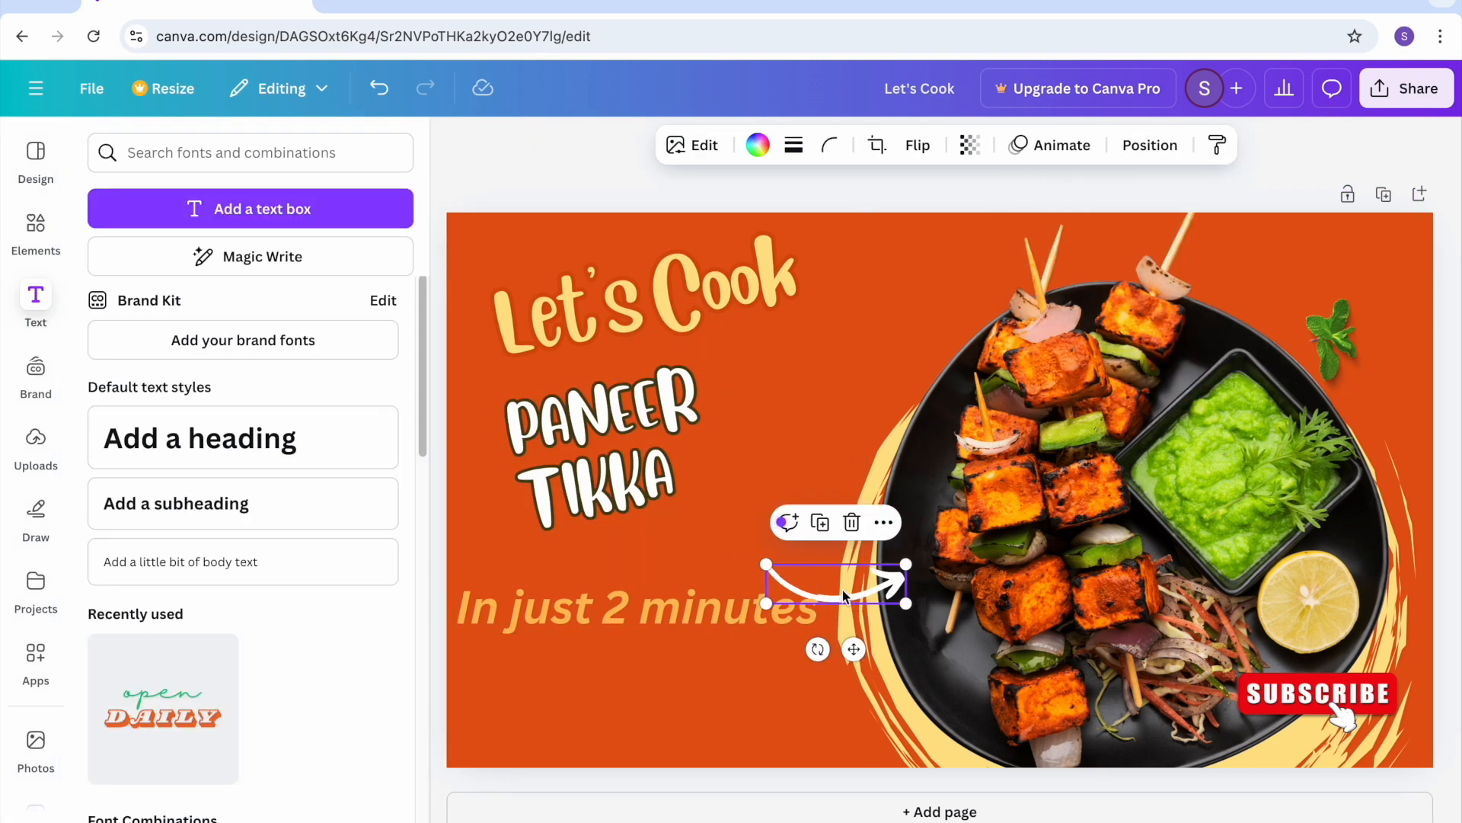
drag(848, 598, 860, 510)
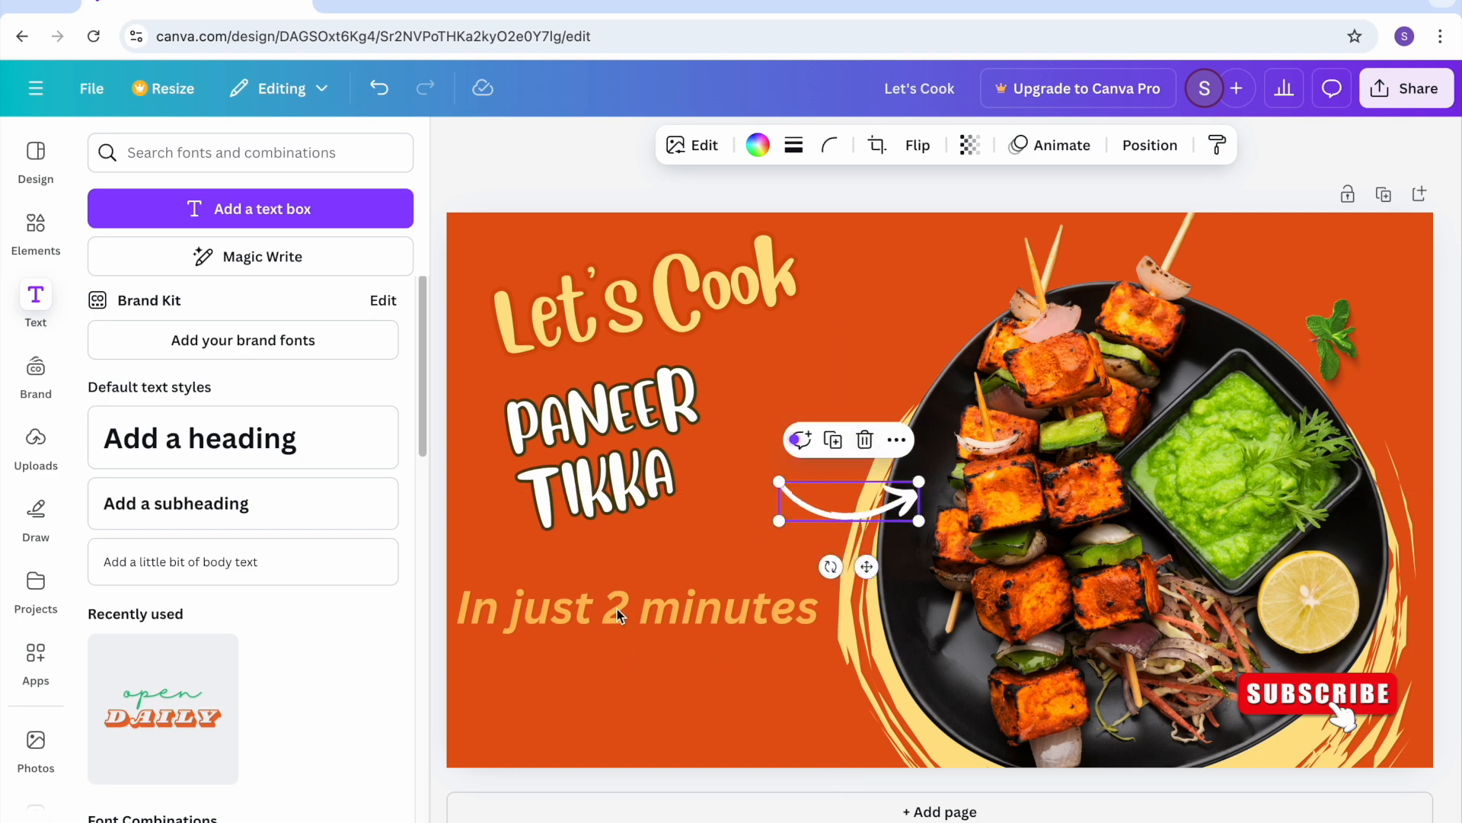
Step: Replace the "Paneer Tikka" text with "potato twisters"
double_click(615, 458)
key(BackSpace)
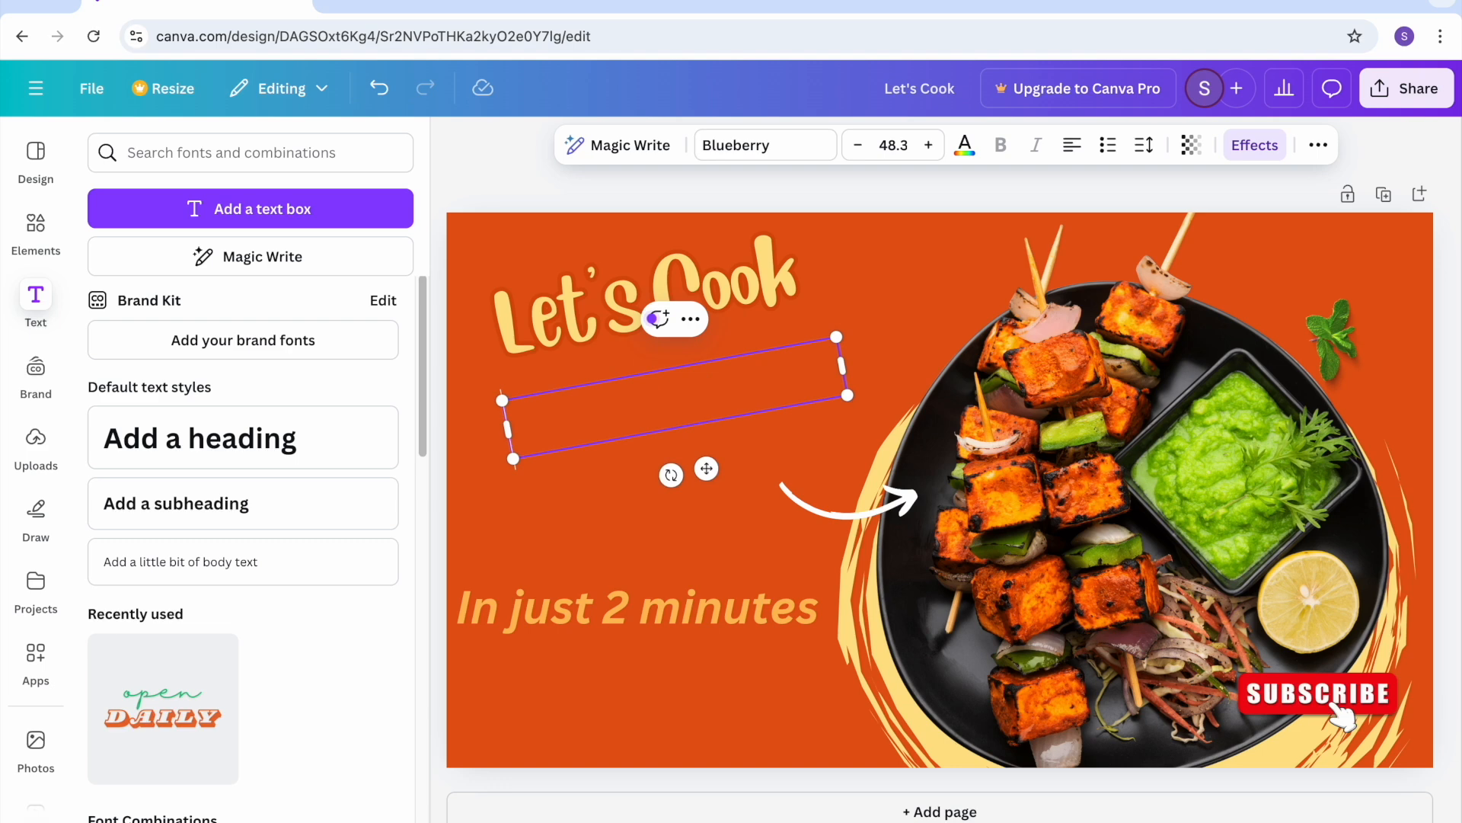
text(potato t)
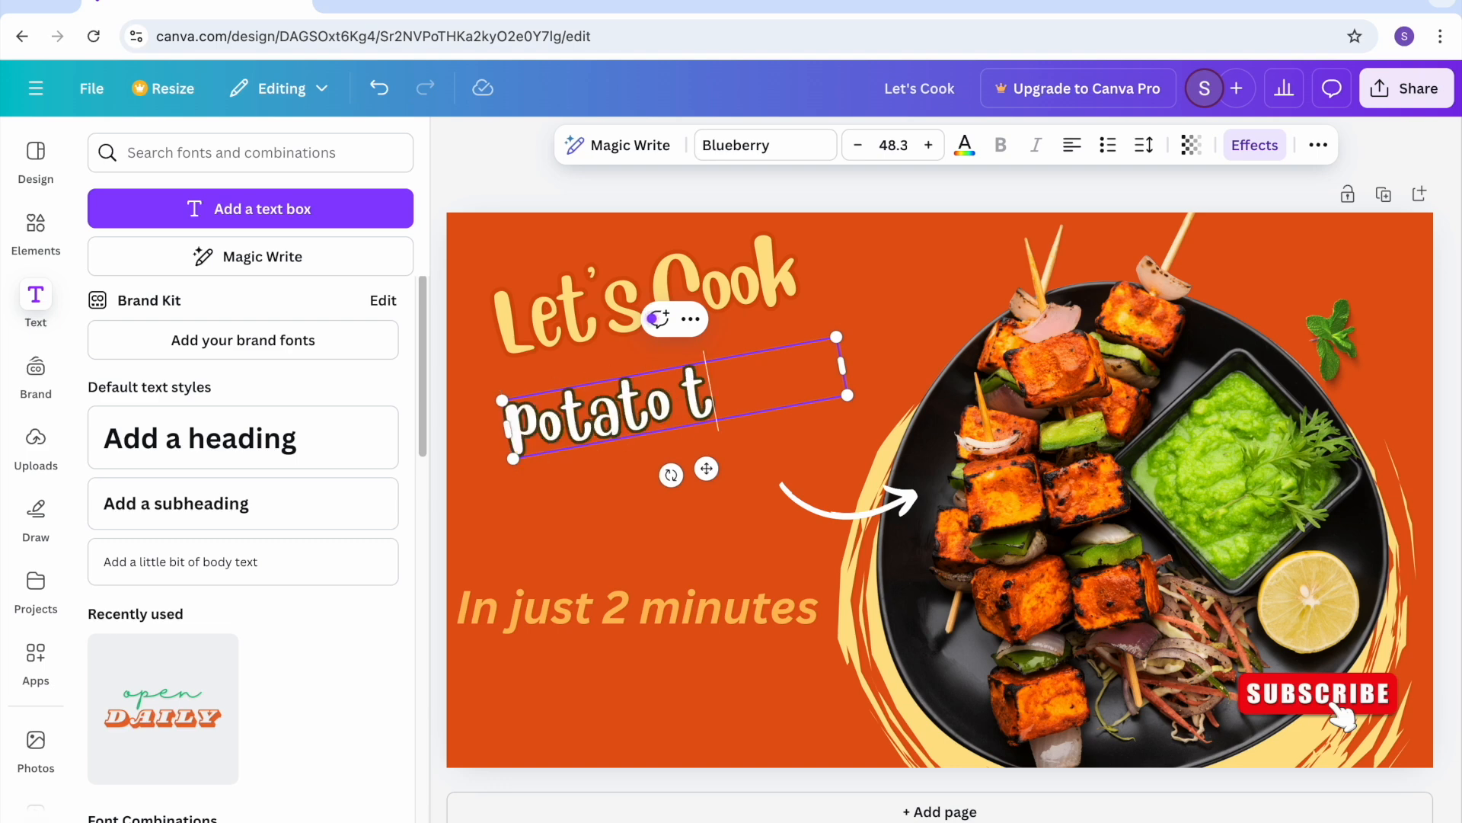
text(wisters)
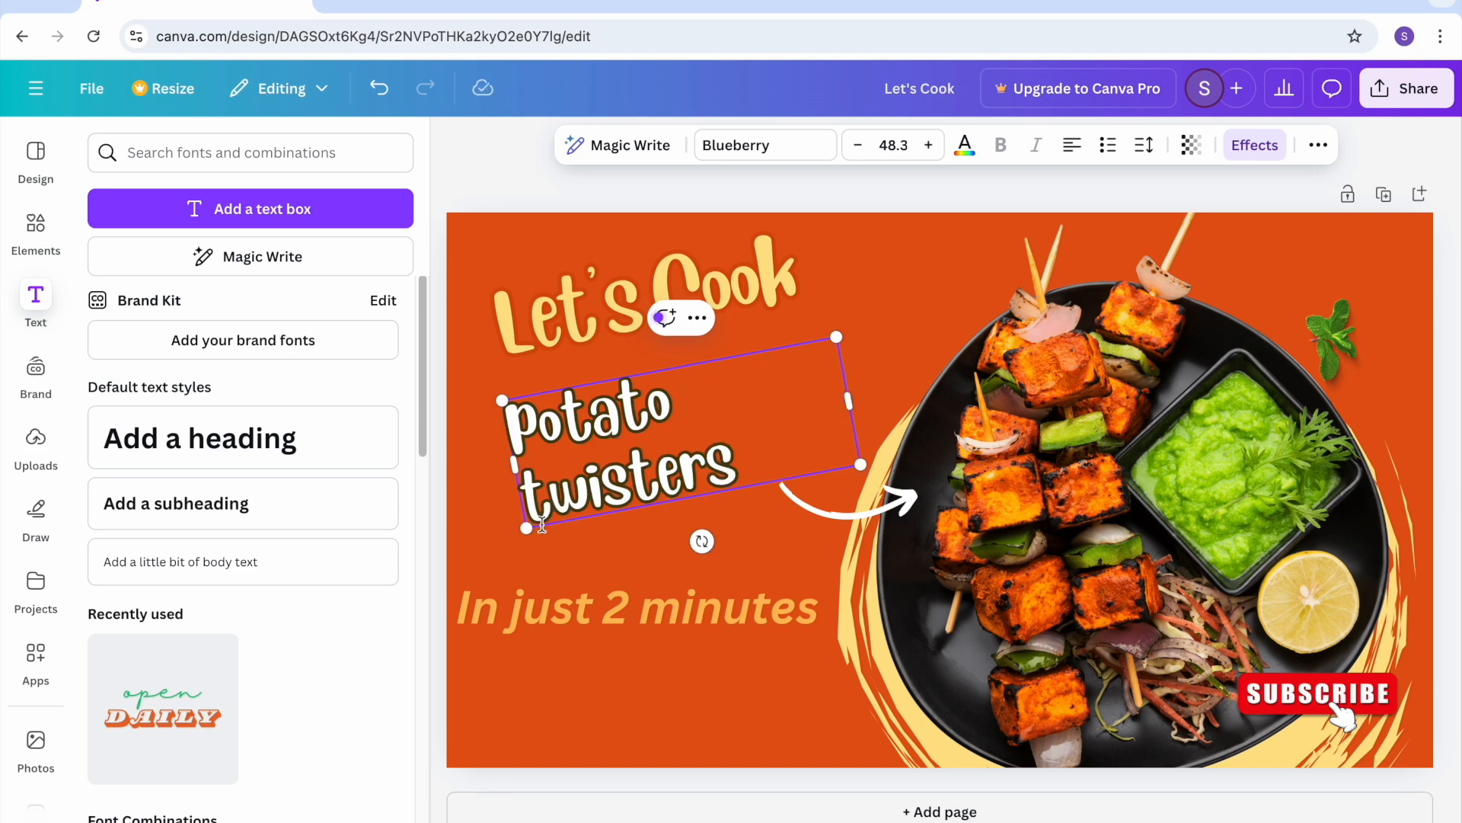
click(605, 692)
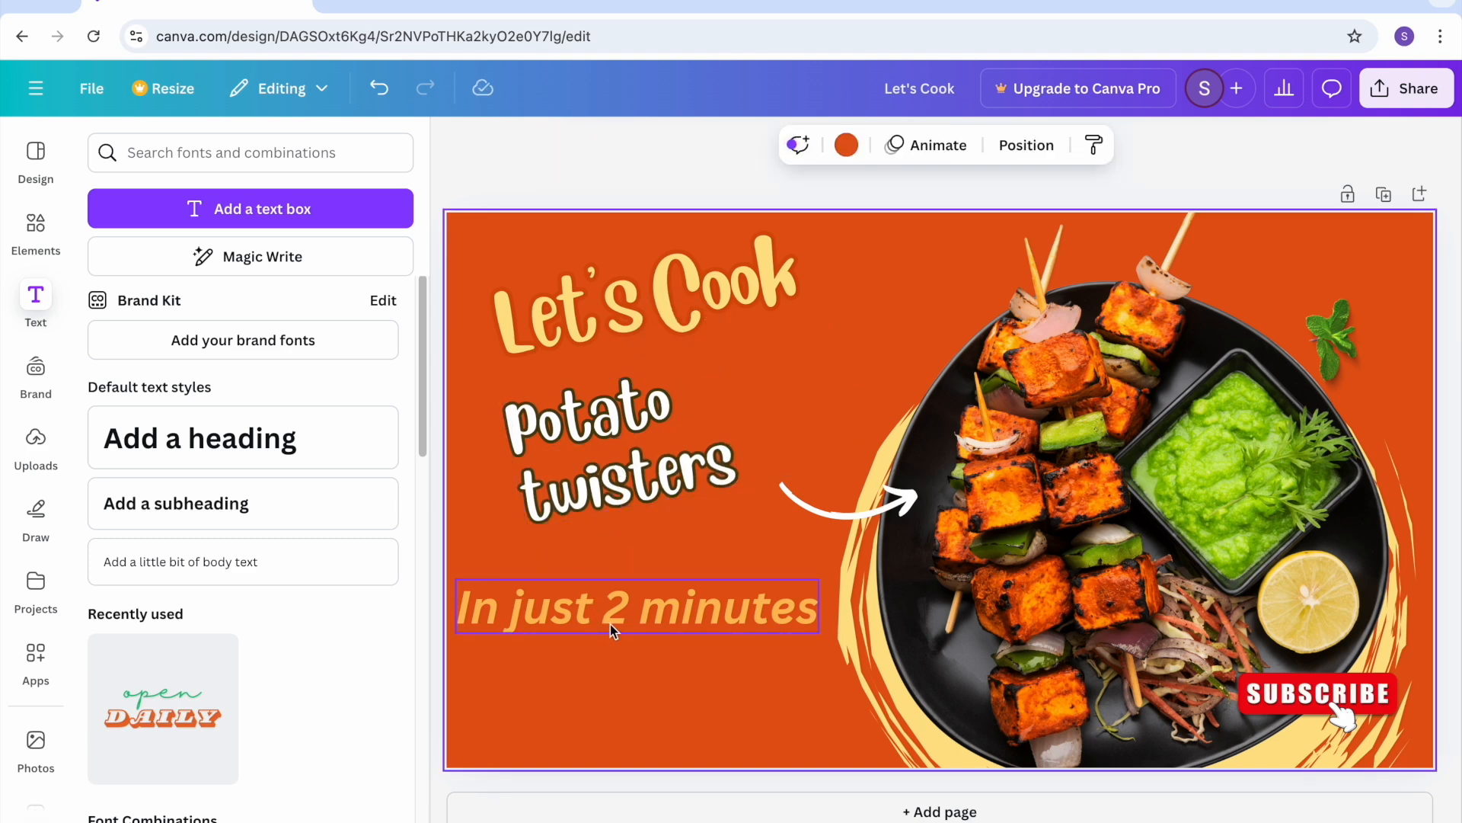
Step: Shift "potato twisters" to the right and tilt "In just 2 minutes" upward beneath it to match the slant of the other text
drag(612, 629, 631, 601)
click(613, 491)
drag(593, 461, 674, 438)
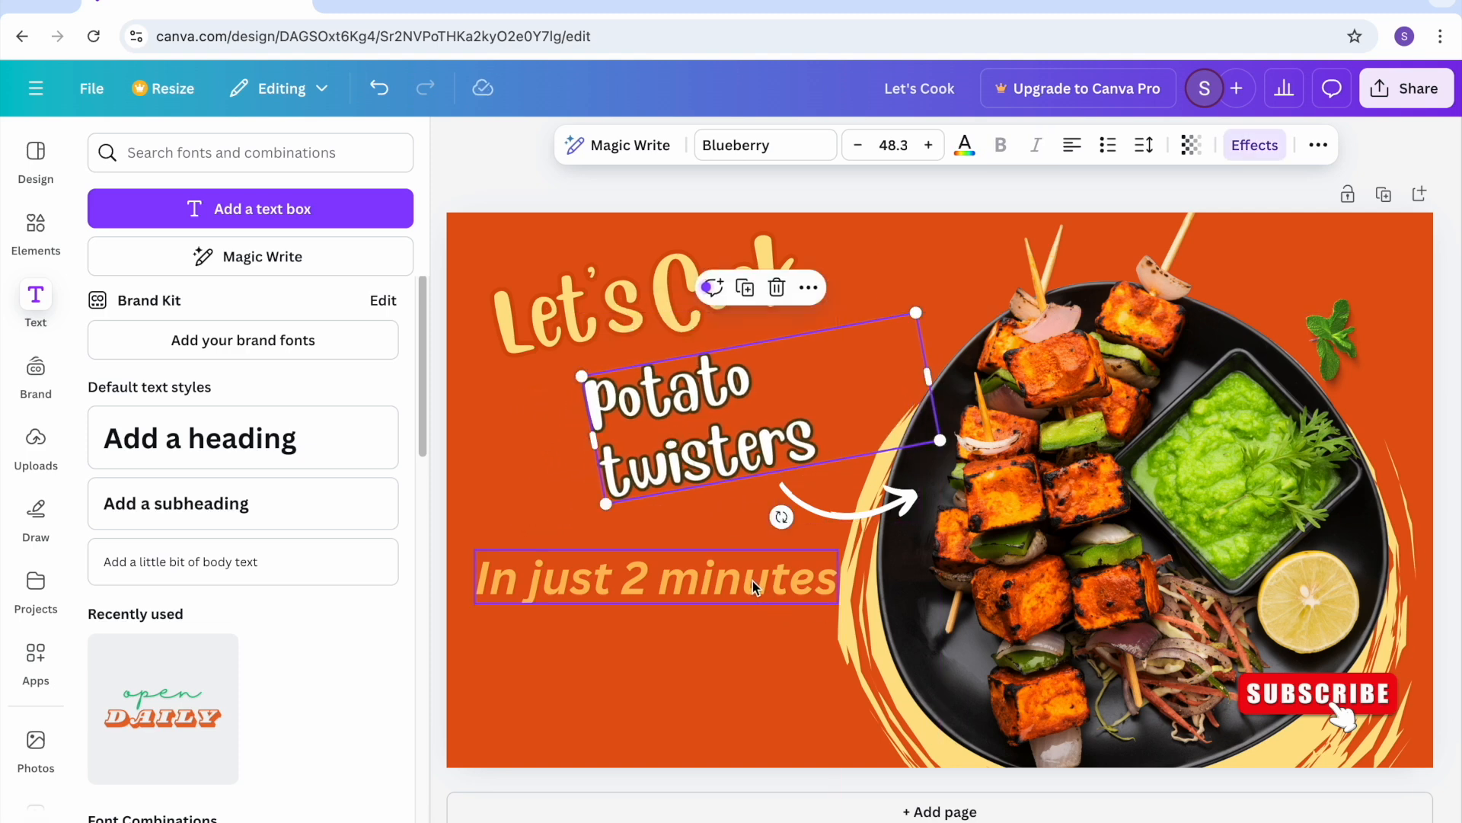
drag(753, 587, 763, 574)
drag(649, 636, 680, 671)
click(645, 729)
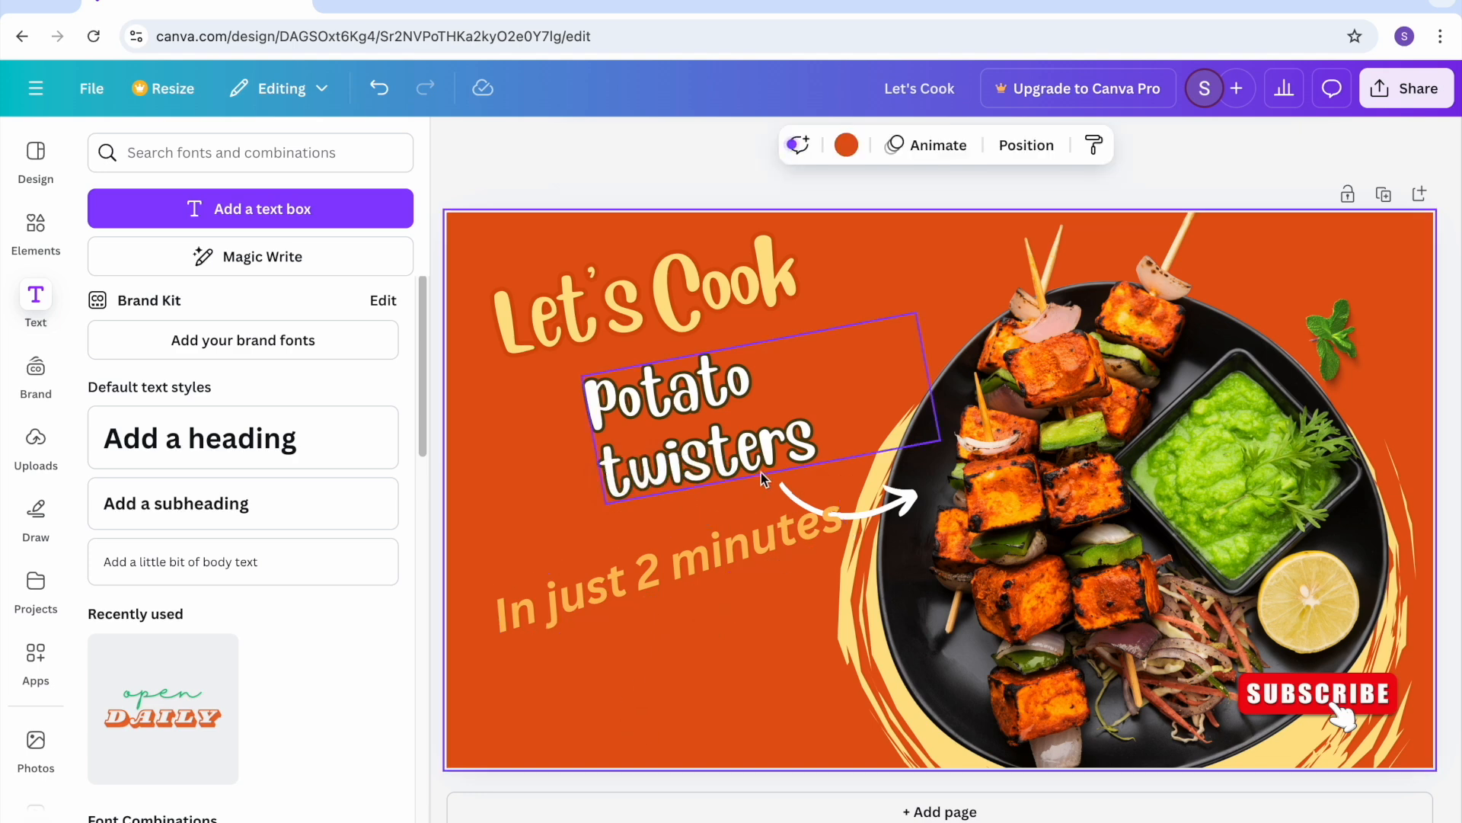
Step: Move "potato twisters" back under "Let's Cook" and place the white arrow higher, beside it and pointing at the skewers
drag(725, 424, 663, 440)
click(878, 512)
drag(878, 513, 901, 448)
click(725, 696)
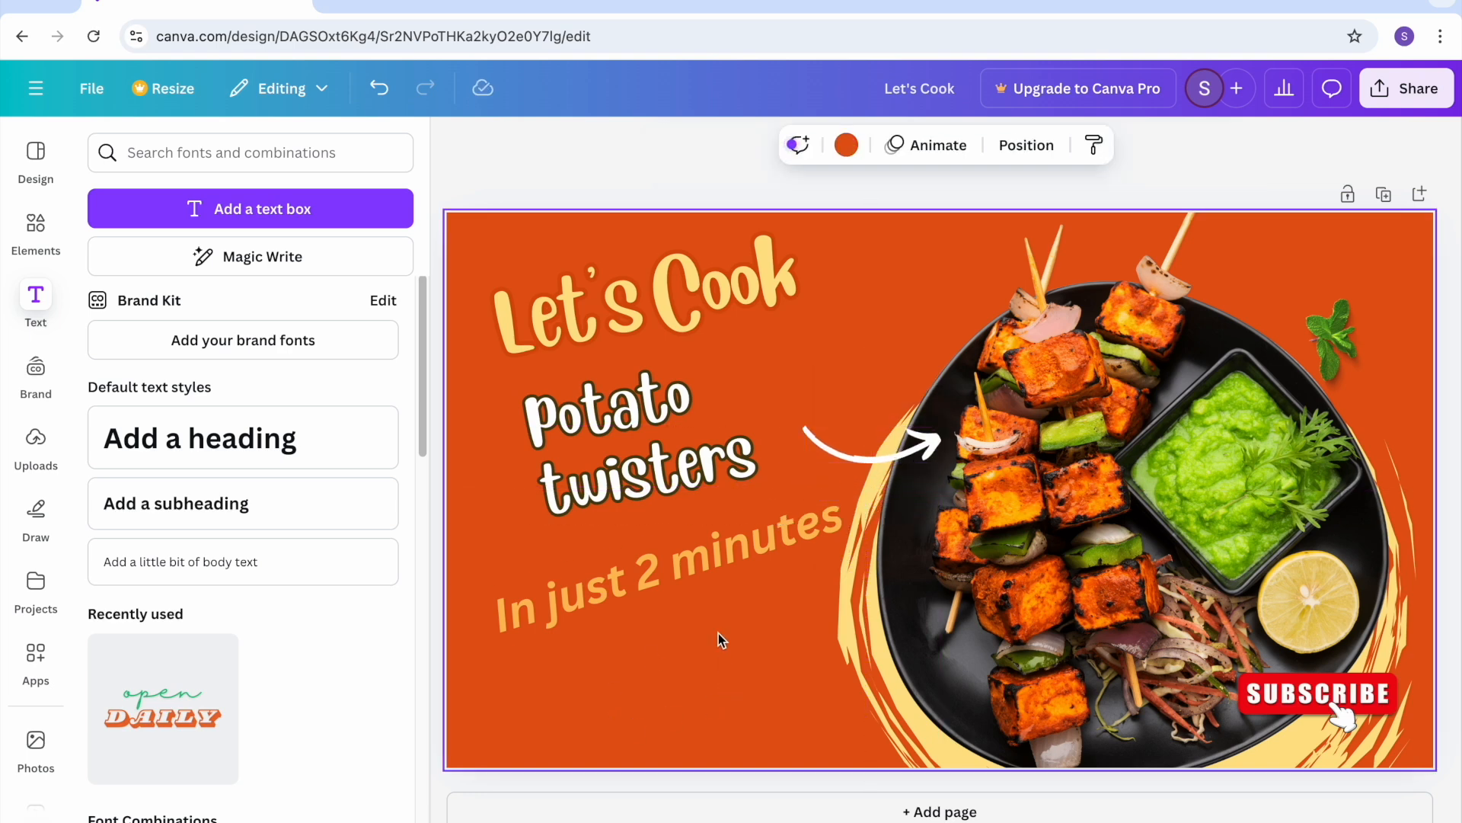
Step: Shift "In just 2 minutes", "potato twisters" and "Let's Cook" down and to the left as an evenly spaced stack
click(701, 582)
drag(701, 583, 675, 651)
click(682, 457)
drag(682, 457, 630, 528)
click(662, 311)
drag(662, 311, 627, 360)
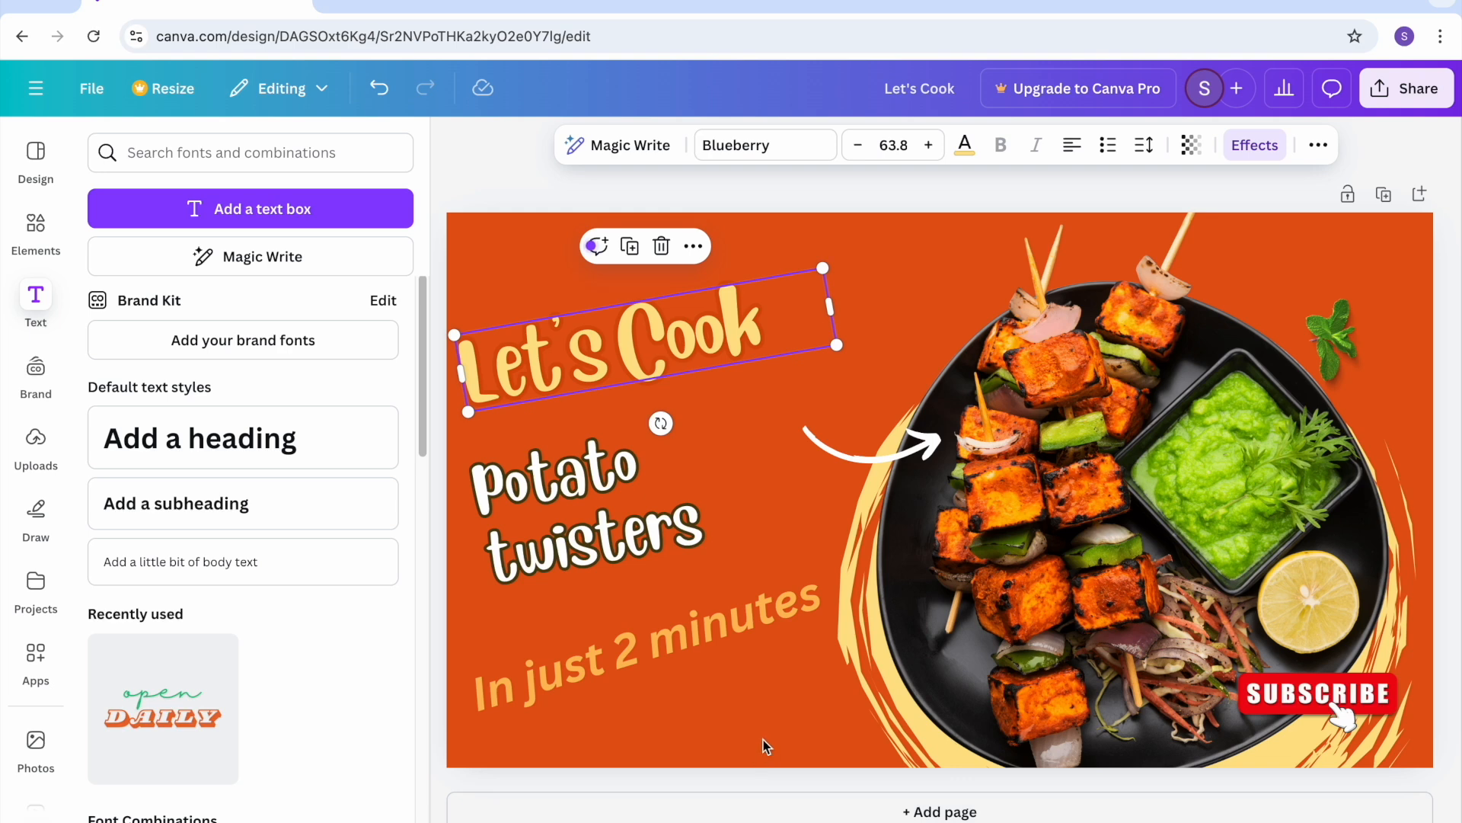
Step: Move the Subscribe button graphic from the plate to just below the "In just 2 minutes" text
click(1342, 716)
drag(1342, 717, 652, 749)
click(799, 744)
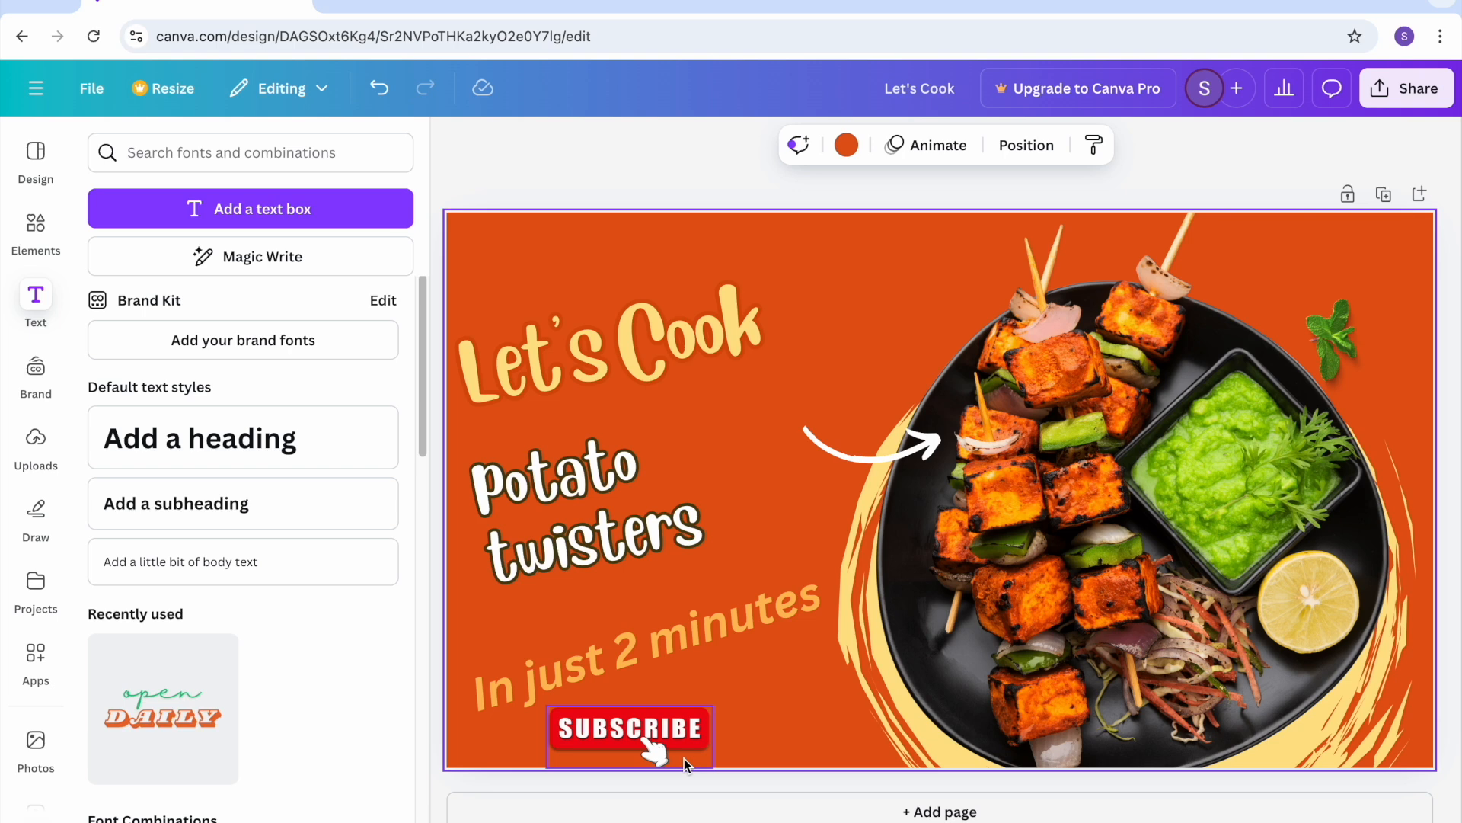
Step: Add the pink thumbs-up Like graphic from the recently used elements, shrink it and place it beside the Subscribe button
click(42, 242)
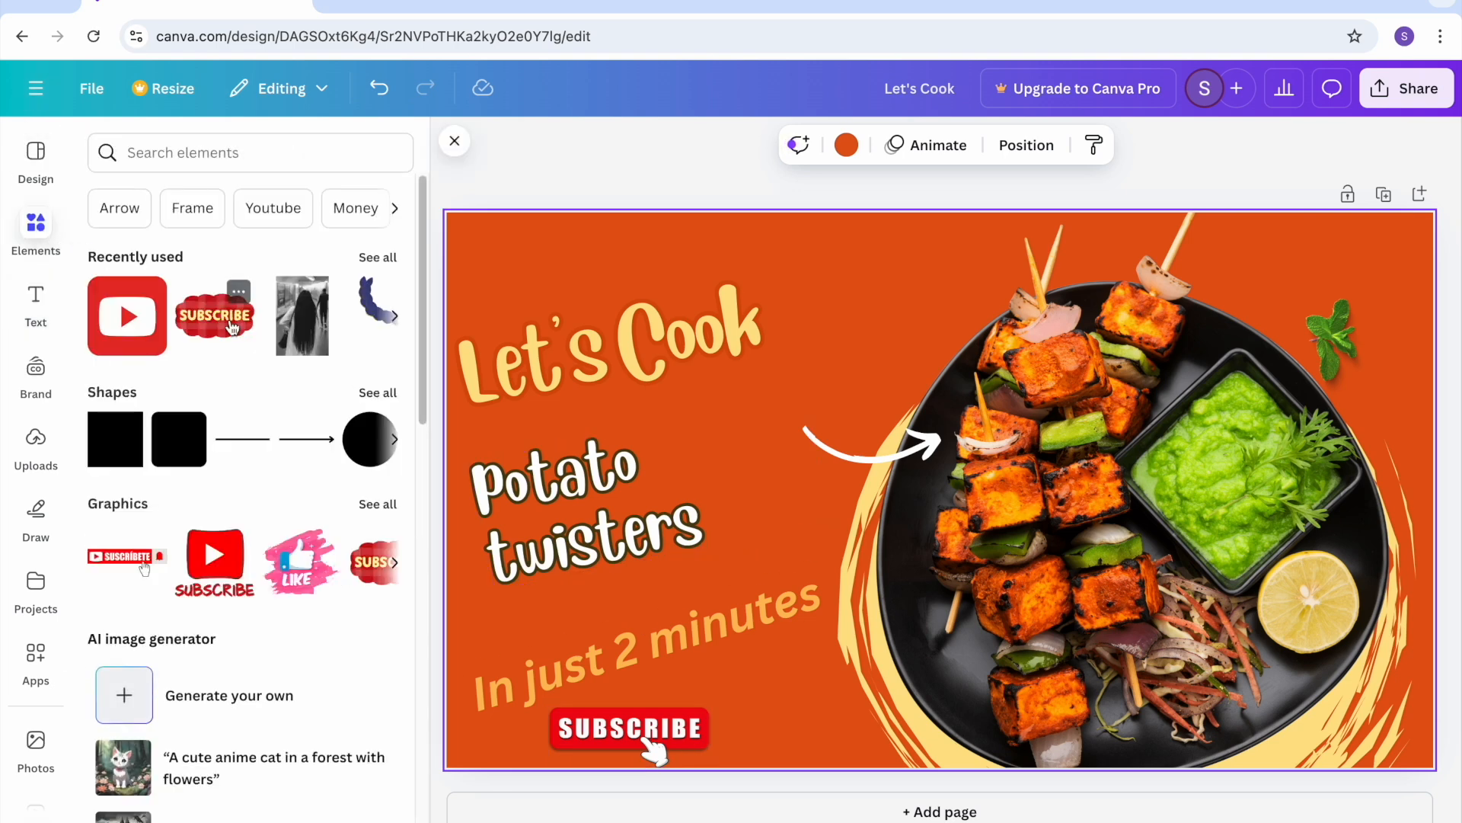
click(374, 258)
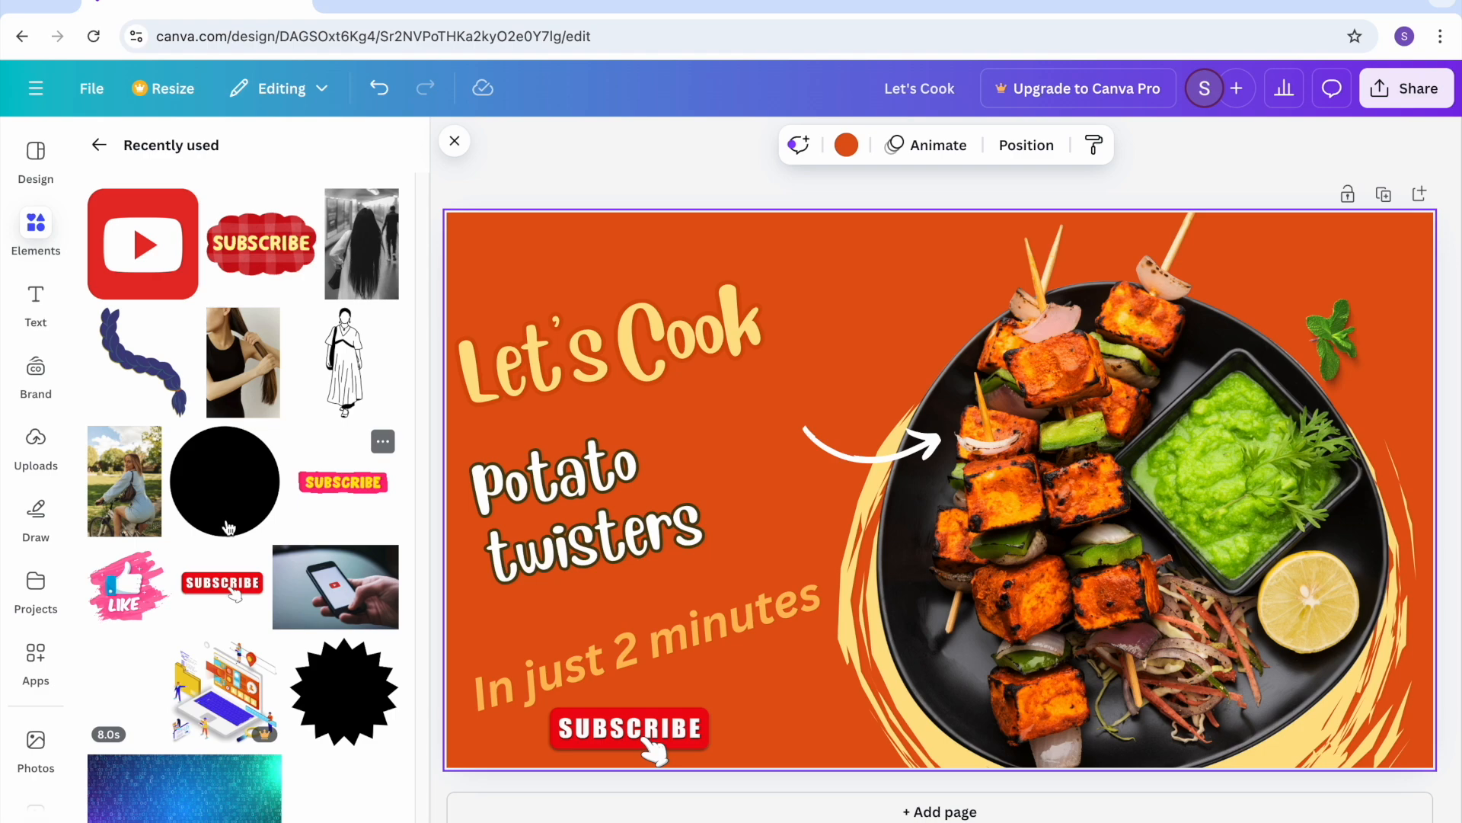
click(124, 601)
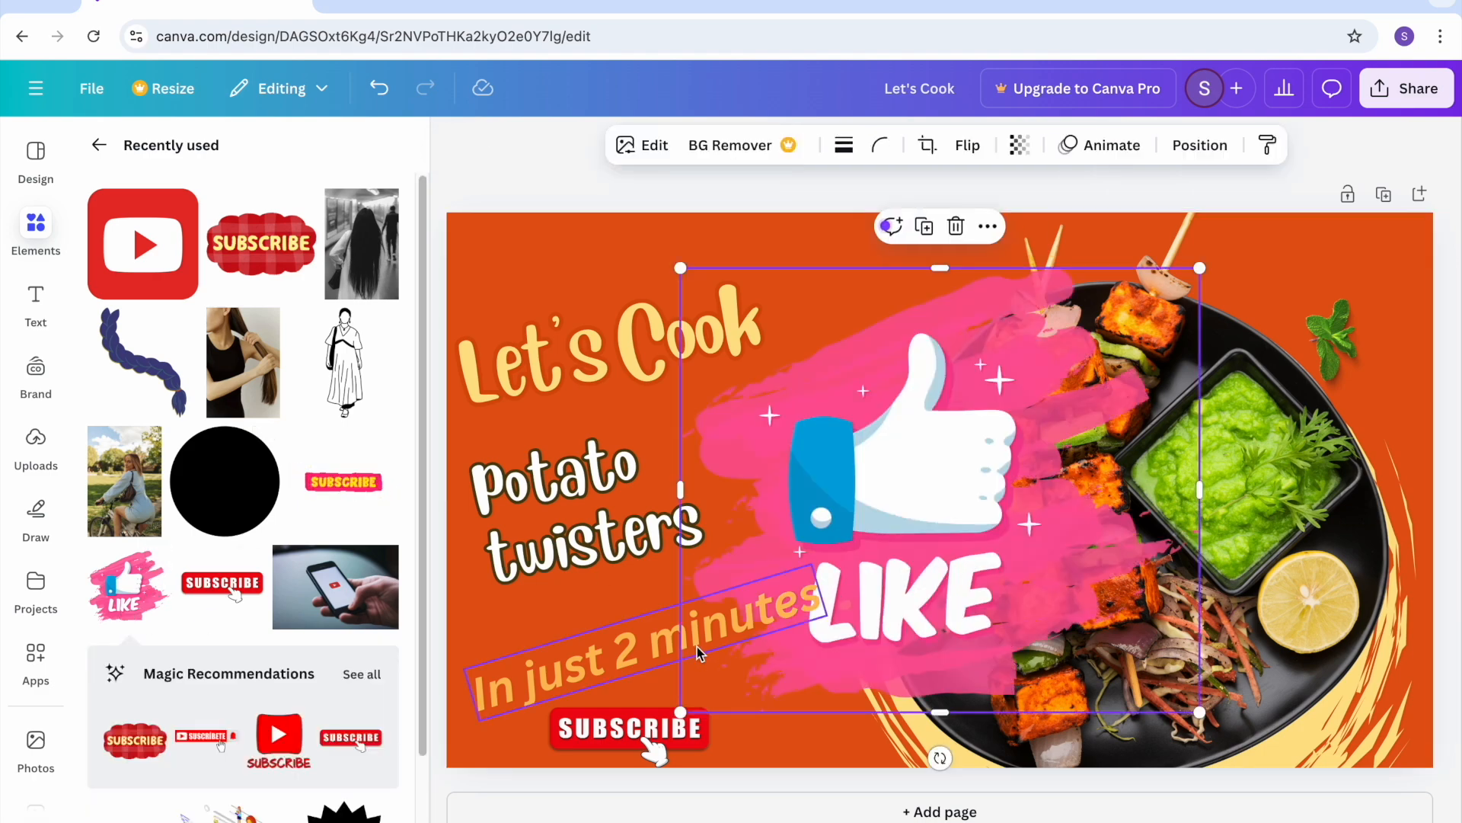
drag(684, 710, 1083, 367)
drag(1147, 320, 795, 701)
drag(731, 741, 777, 746)
click(865, 761)
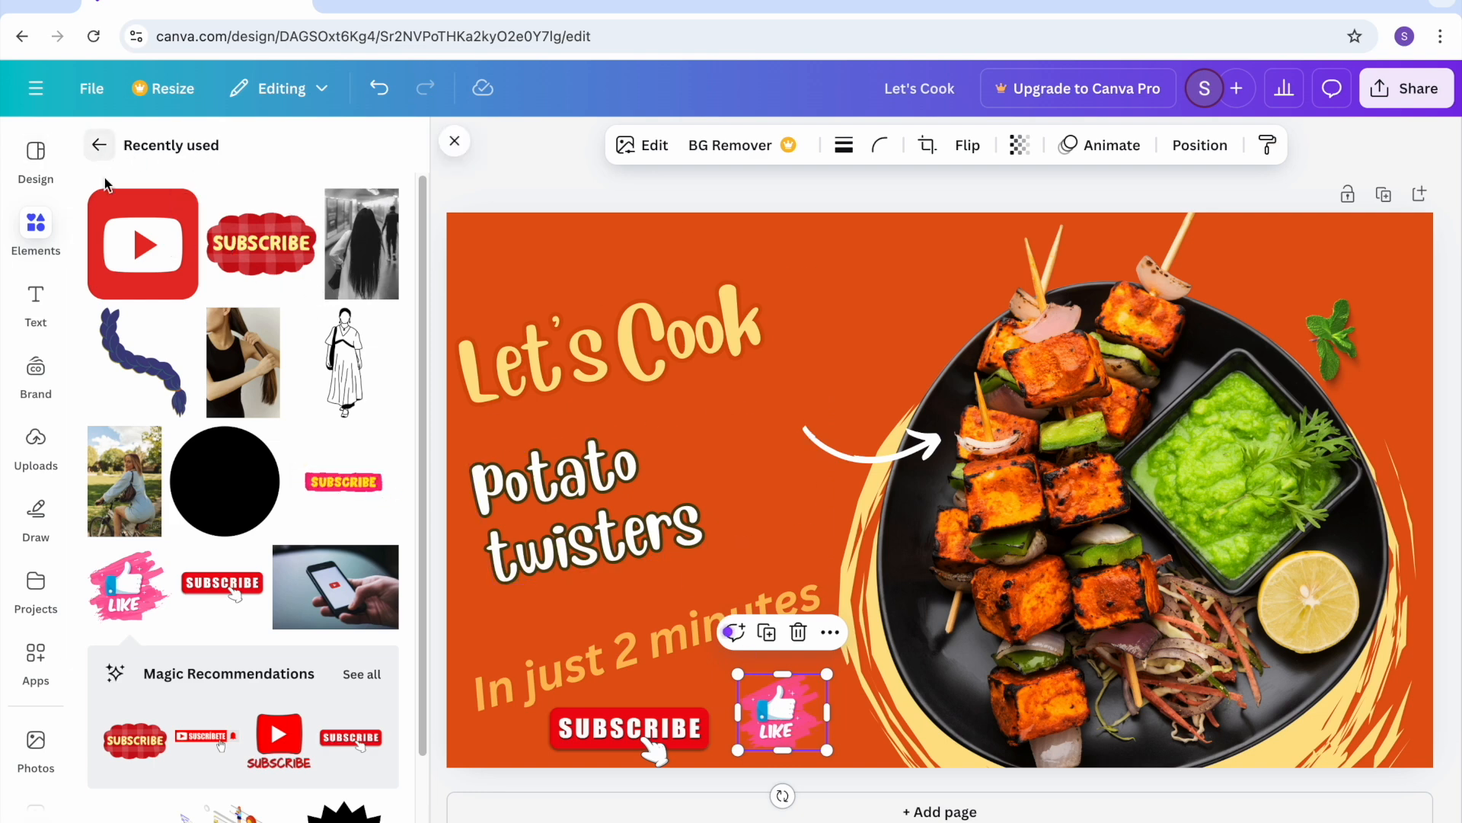
Step: Search the elements for "subscribe", browse all matching graphics and clear the search
scroll(236, 544, down, 2)
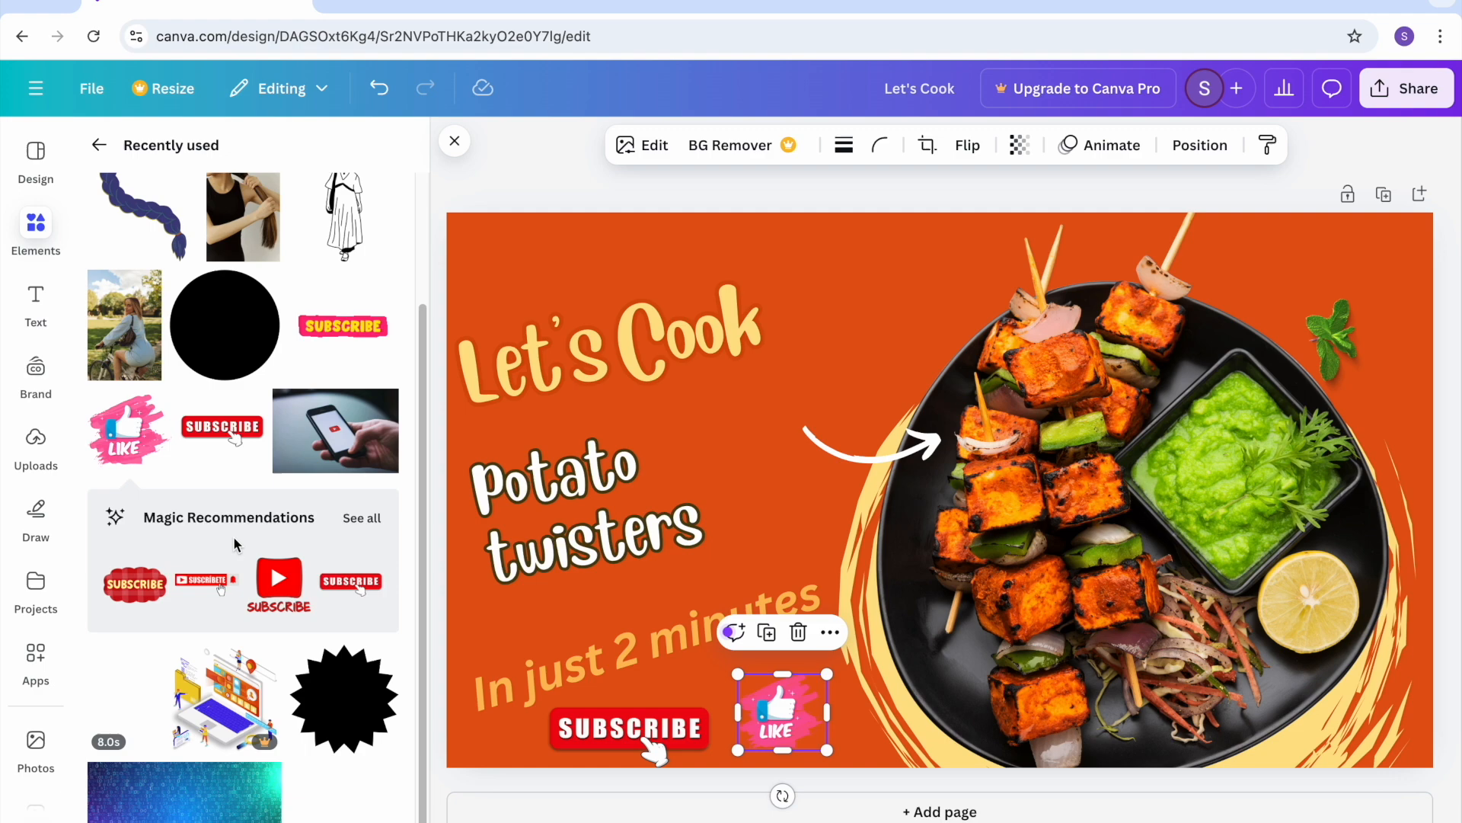
scroll(231, 532, up, 3)
click(99, 145)
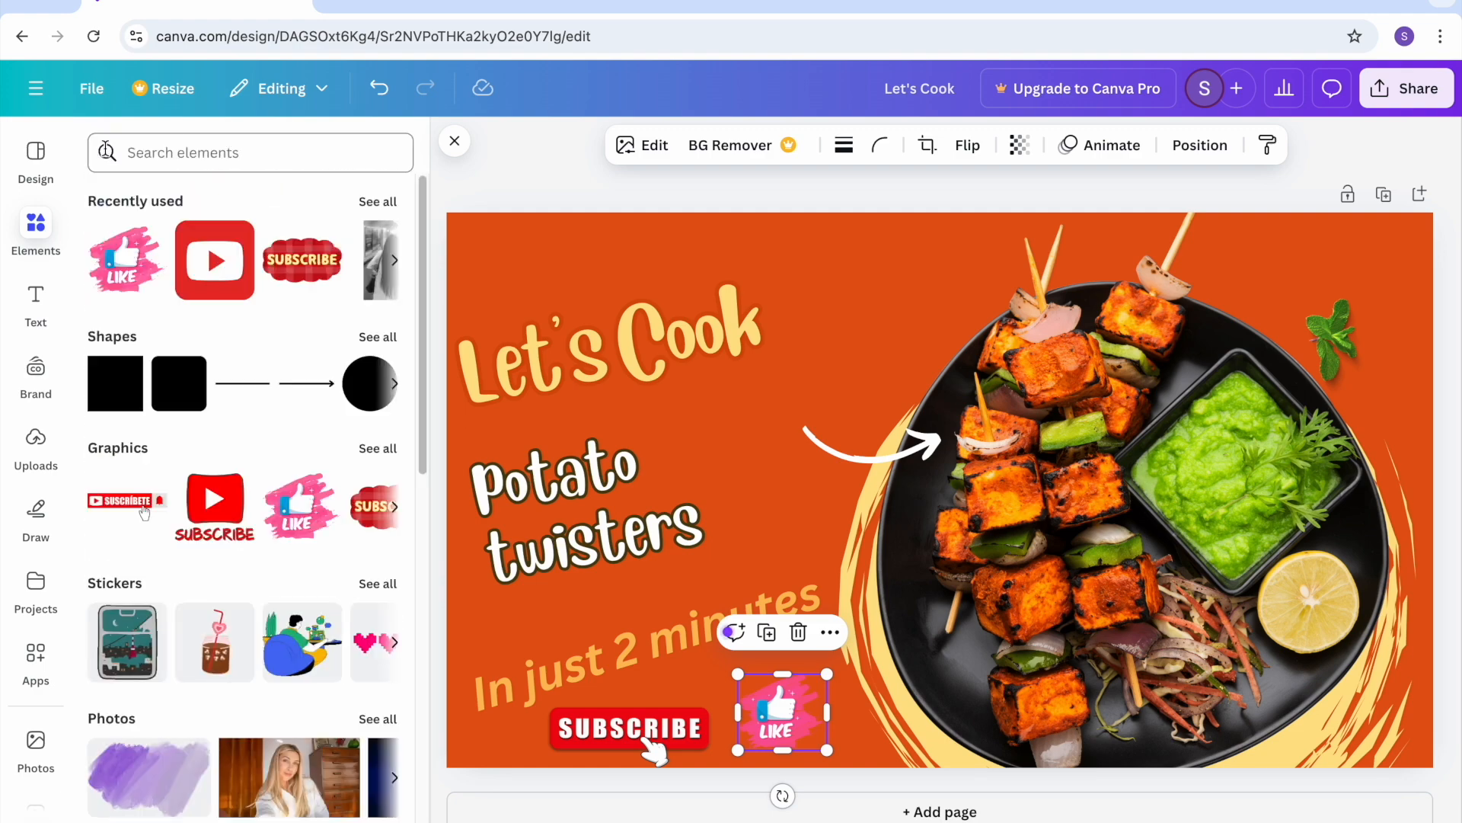
click(211, 165)
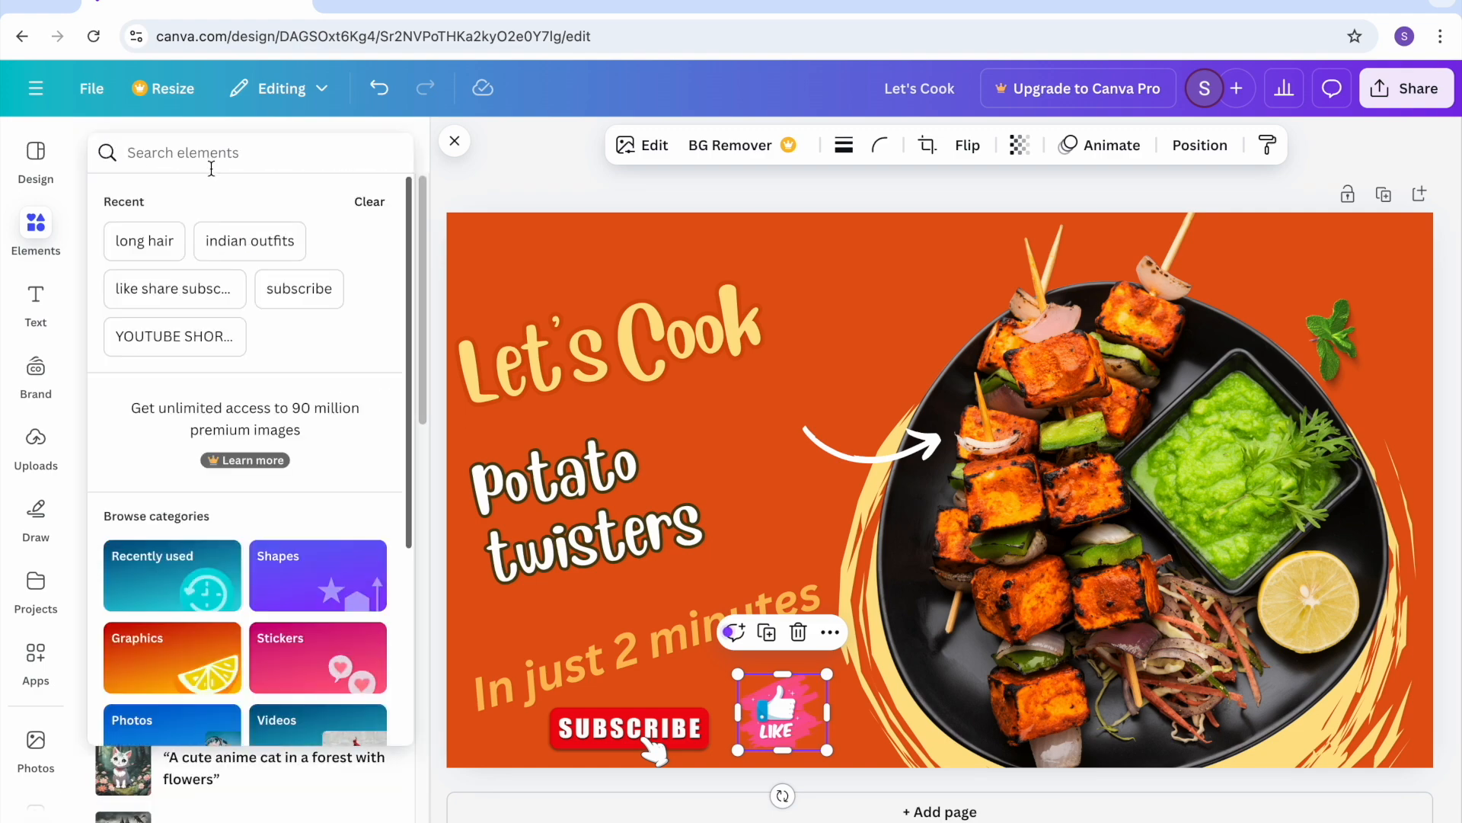
text(subscri)
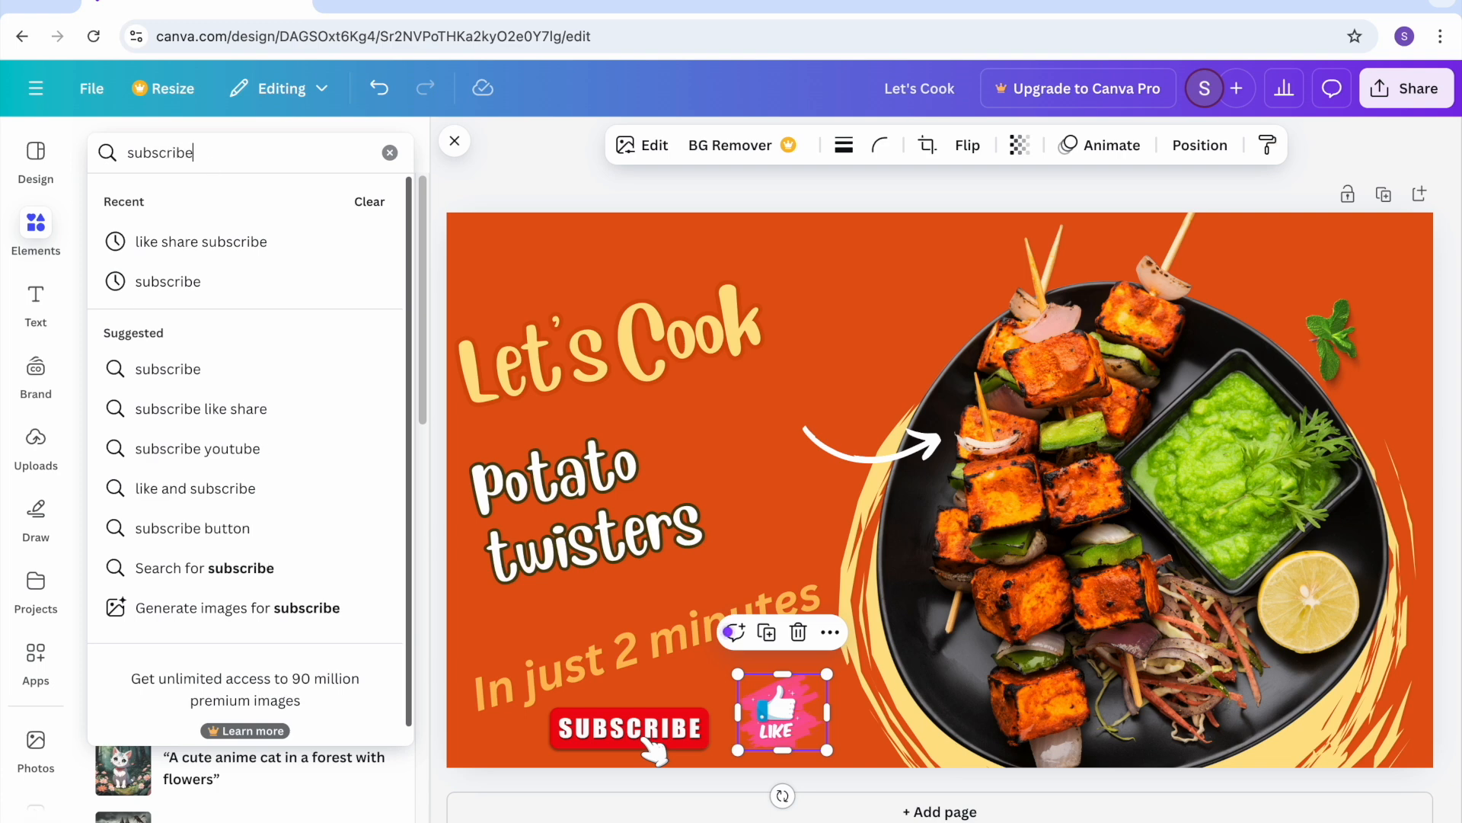
text(be)
key(Return)
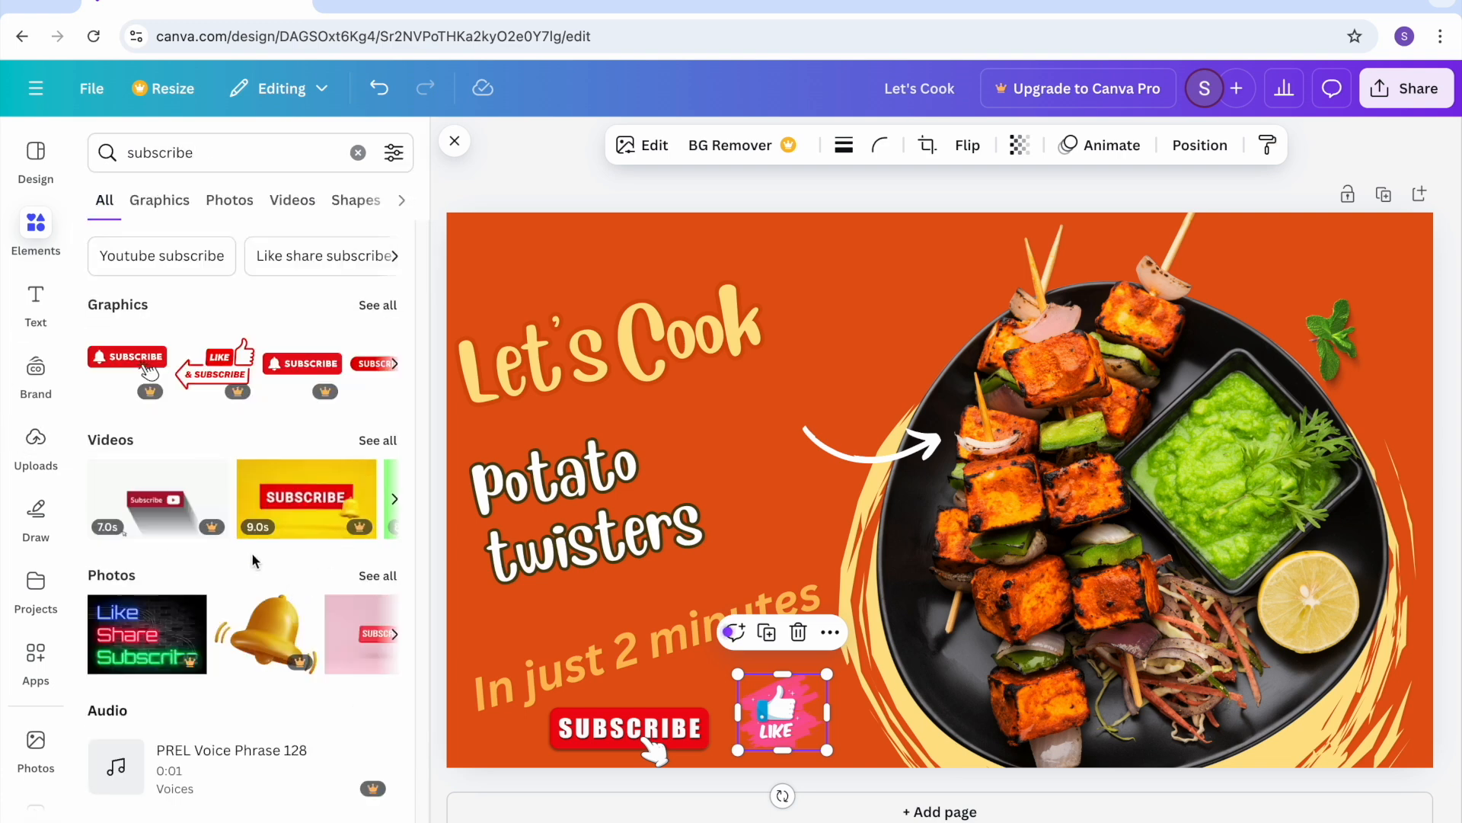
click(374, 308)
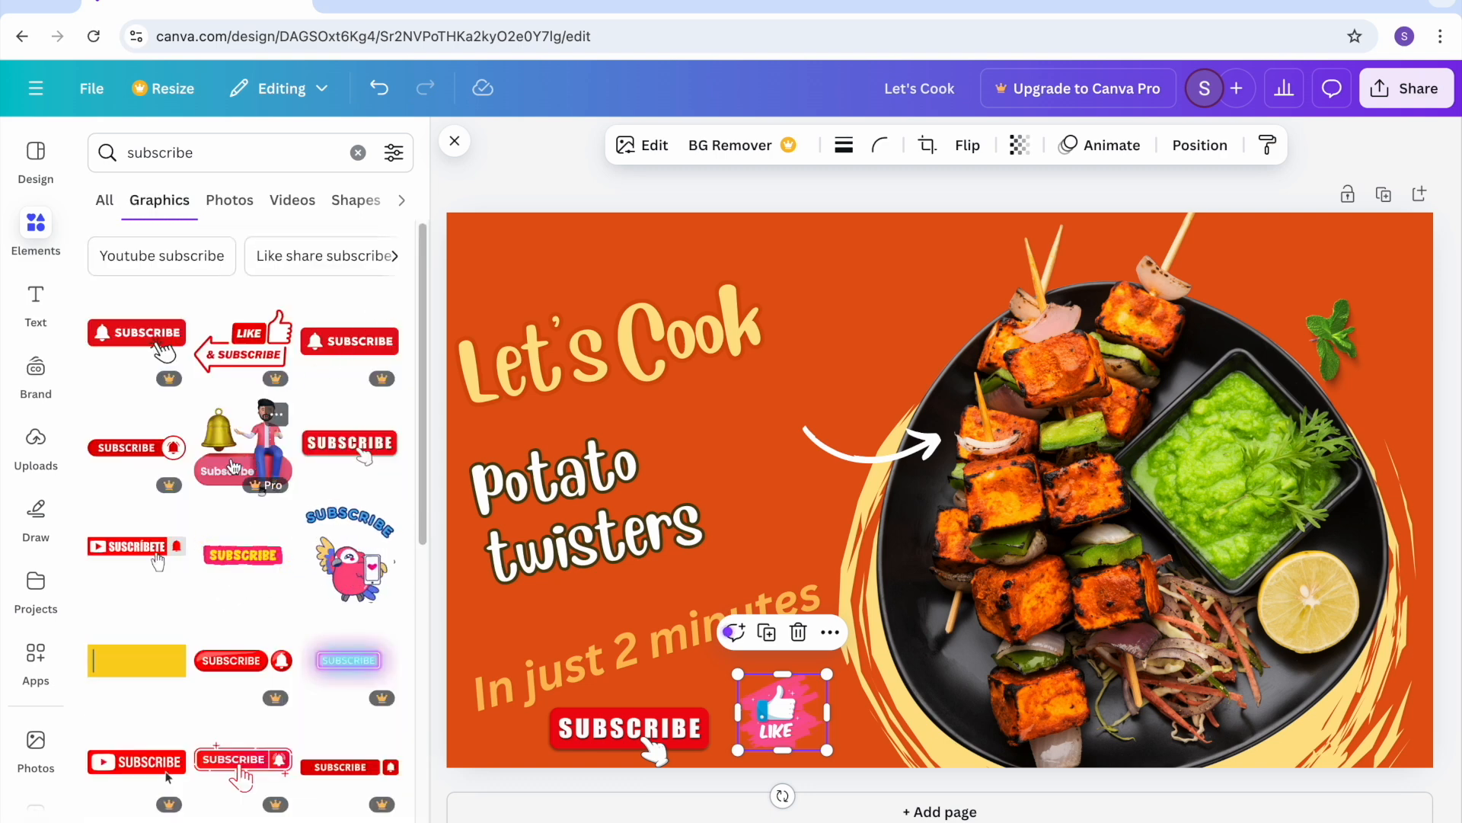
mouse_move(262, 486)
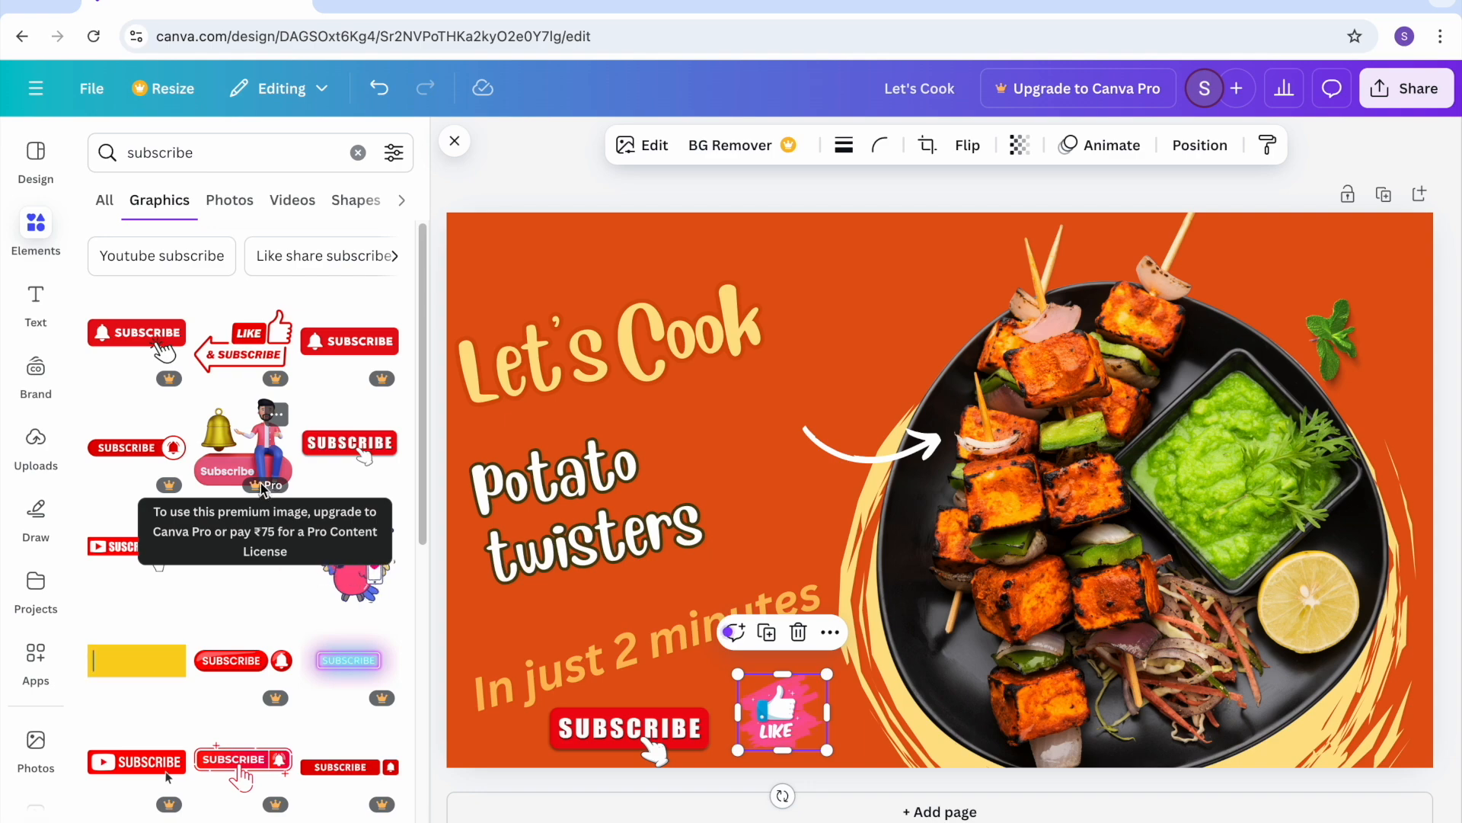
drag(419, 331, 412, 643)
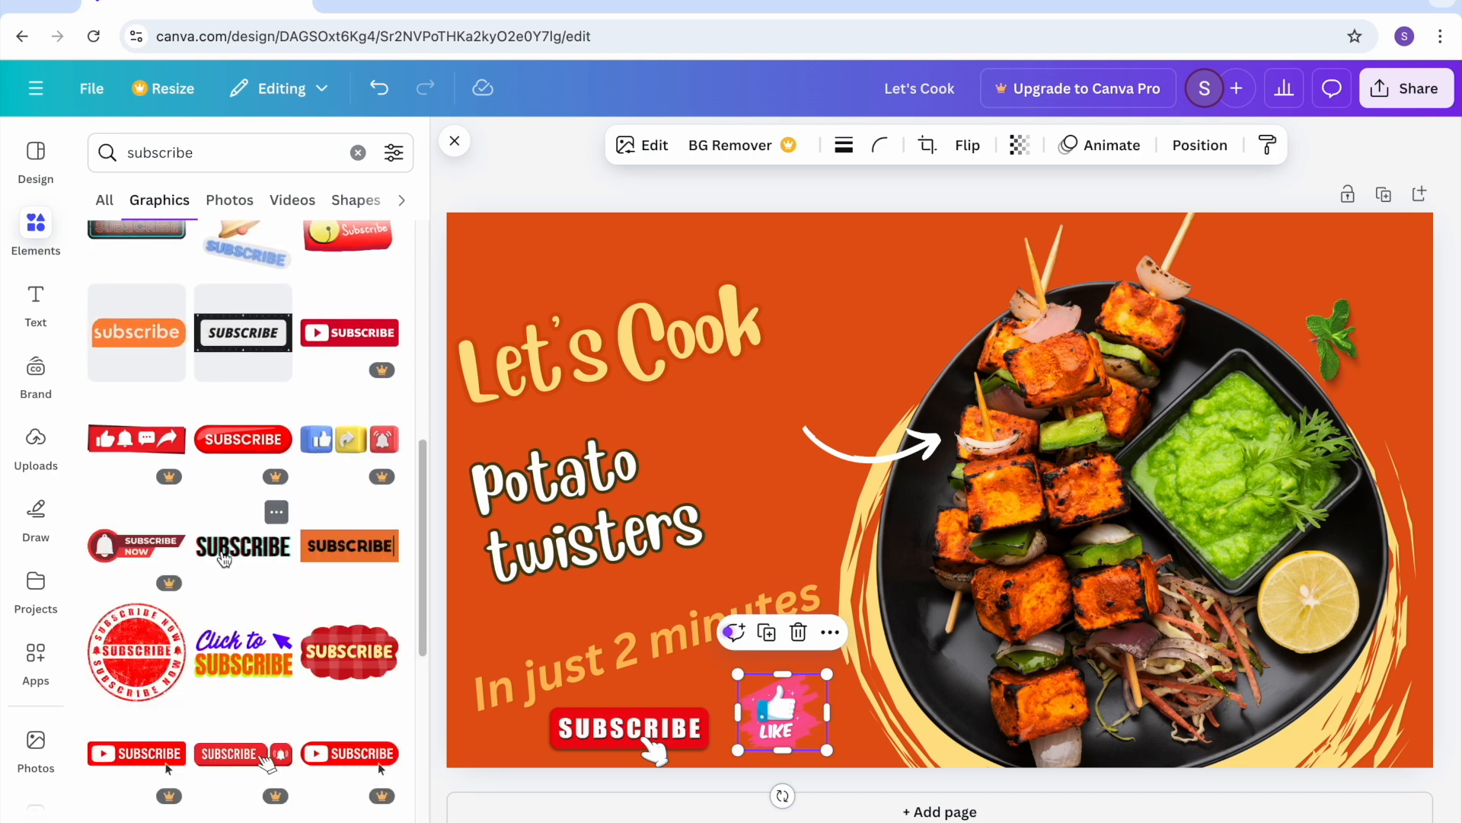
drag(424, 516, 459, 202)
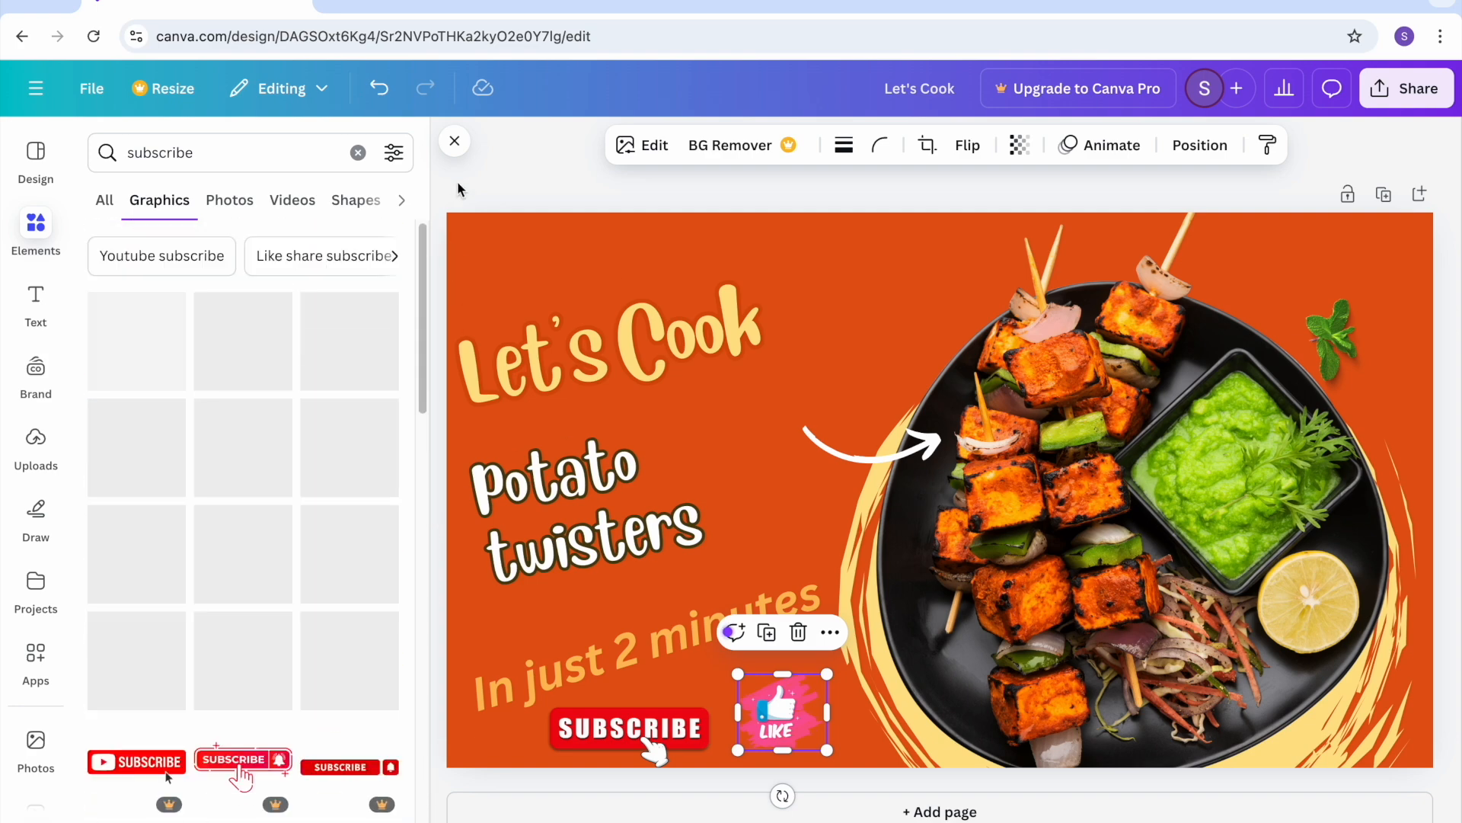
click(280, 153)
click(358, 152)
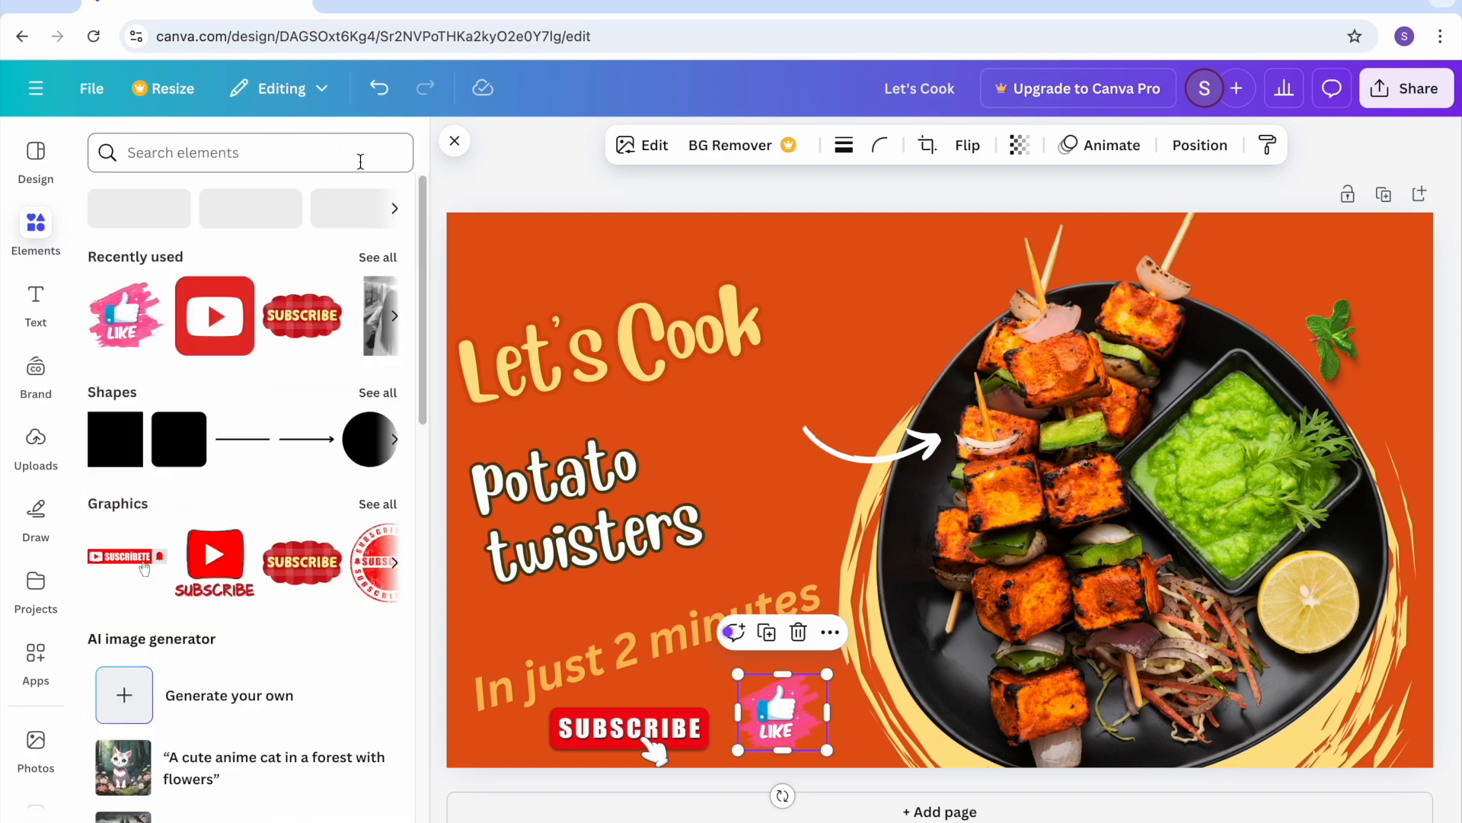
Step: Add a plain straight line from the shapes and search the elements for "like" graphics
click(242, 439)
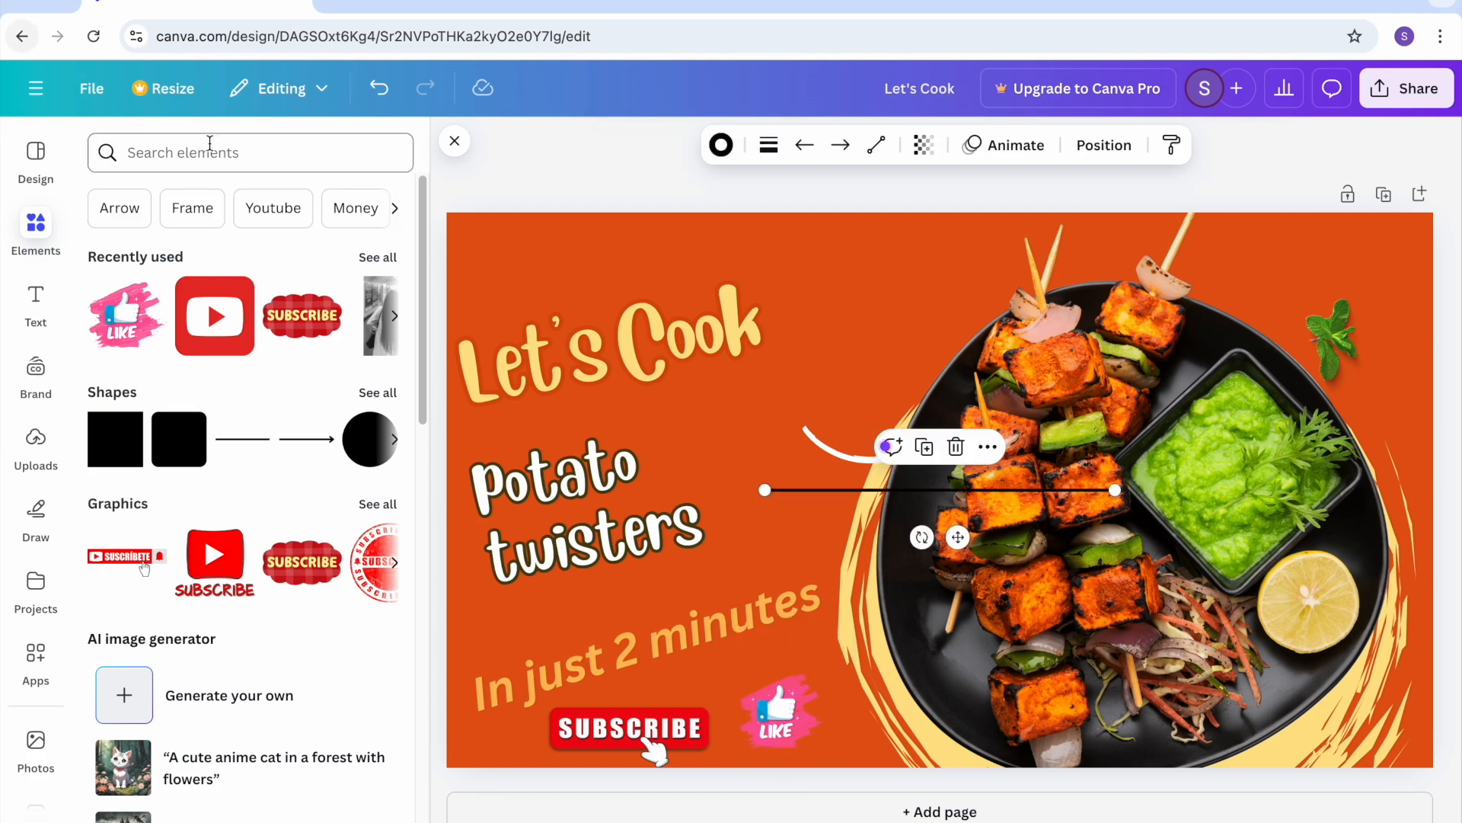
click(187, 134)
text(like)
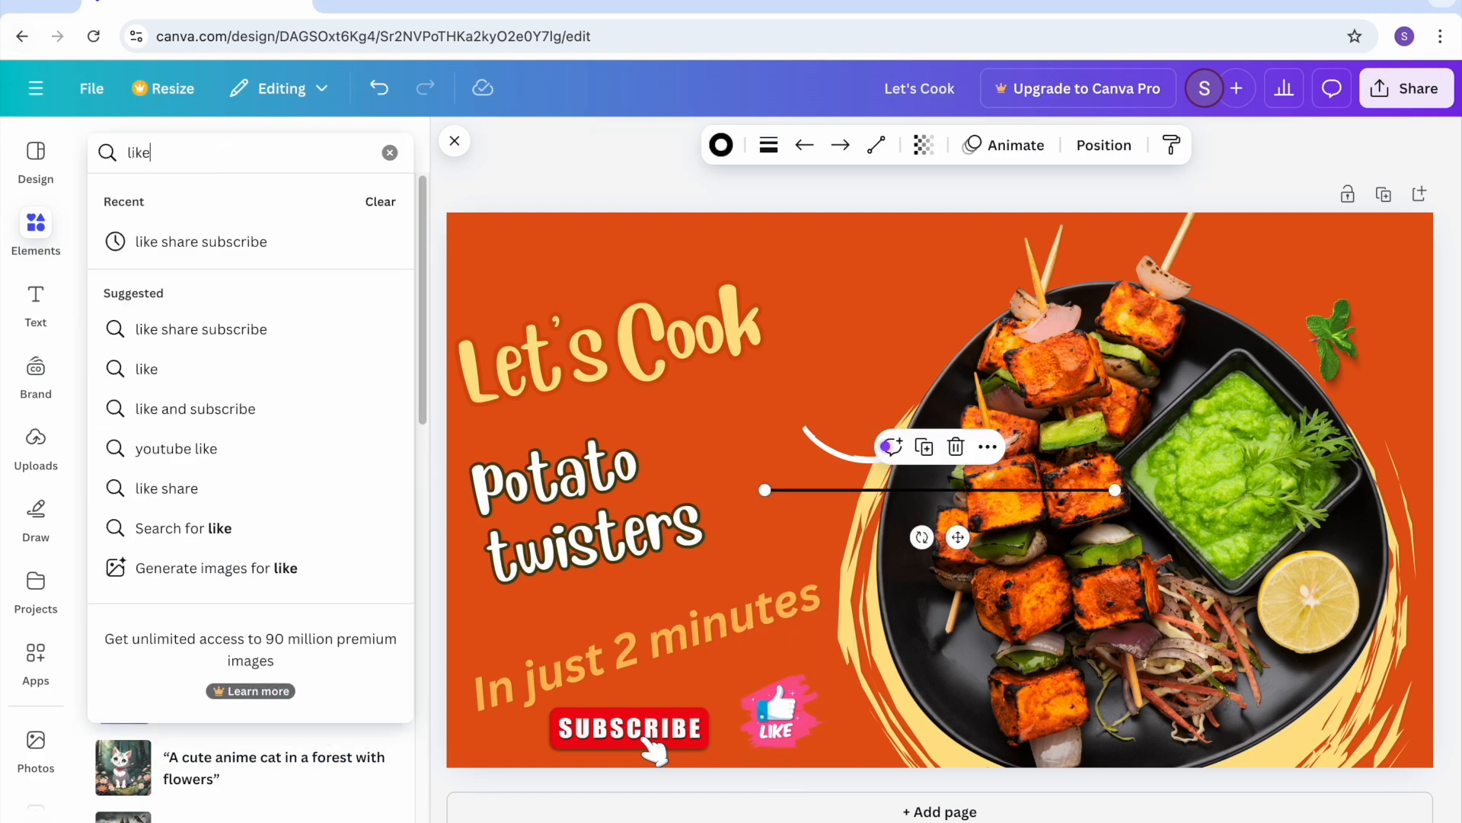
key(Return)
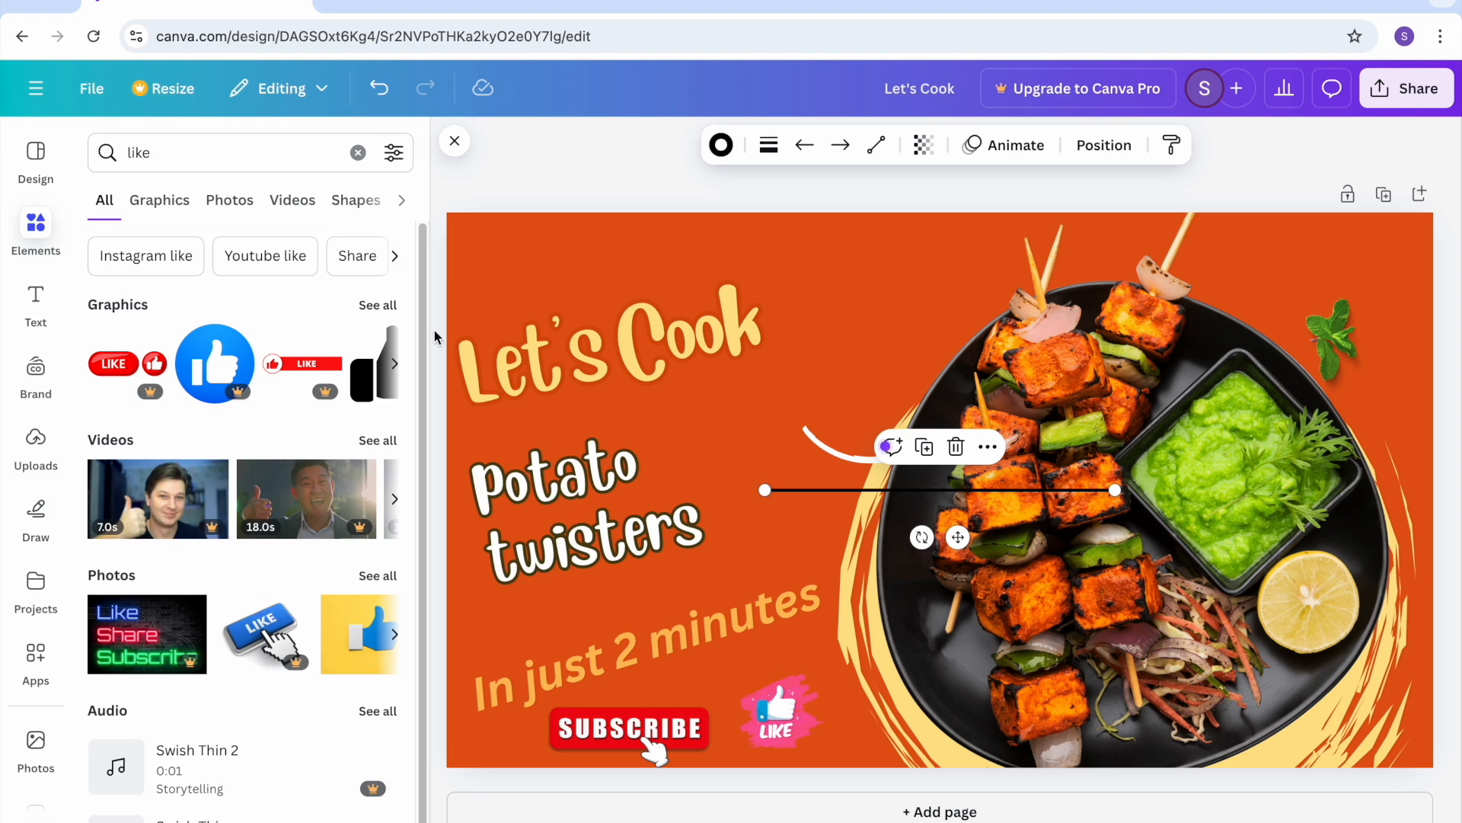
scroll(425, 381, down, 1)
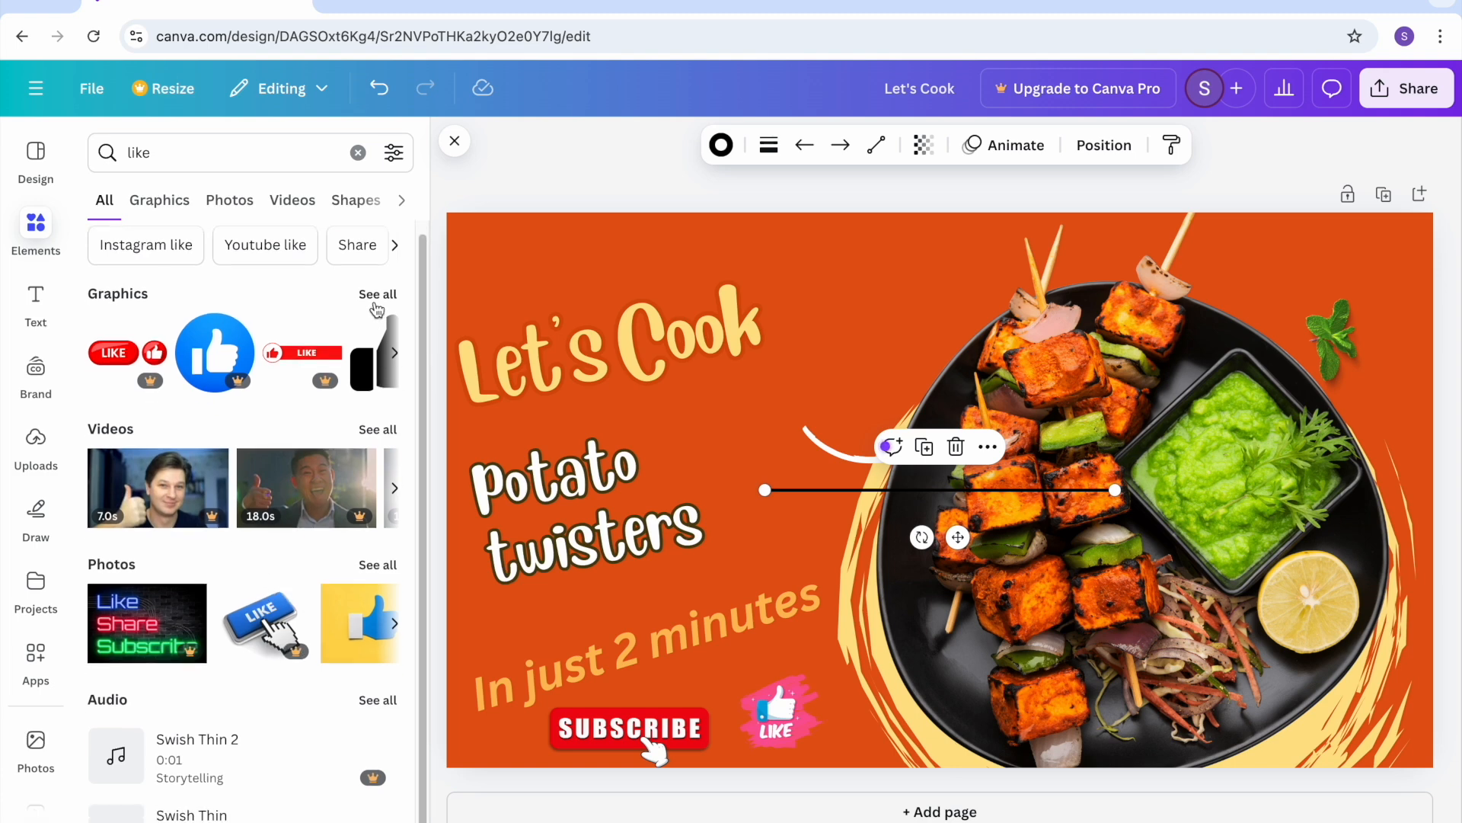
click(375, 301)
drag(425, 274, 444, 331)
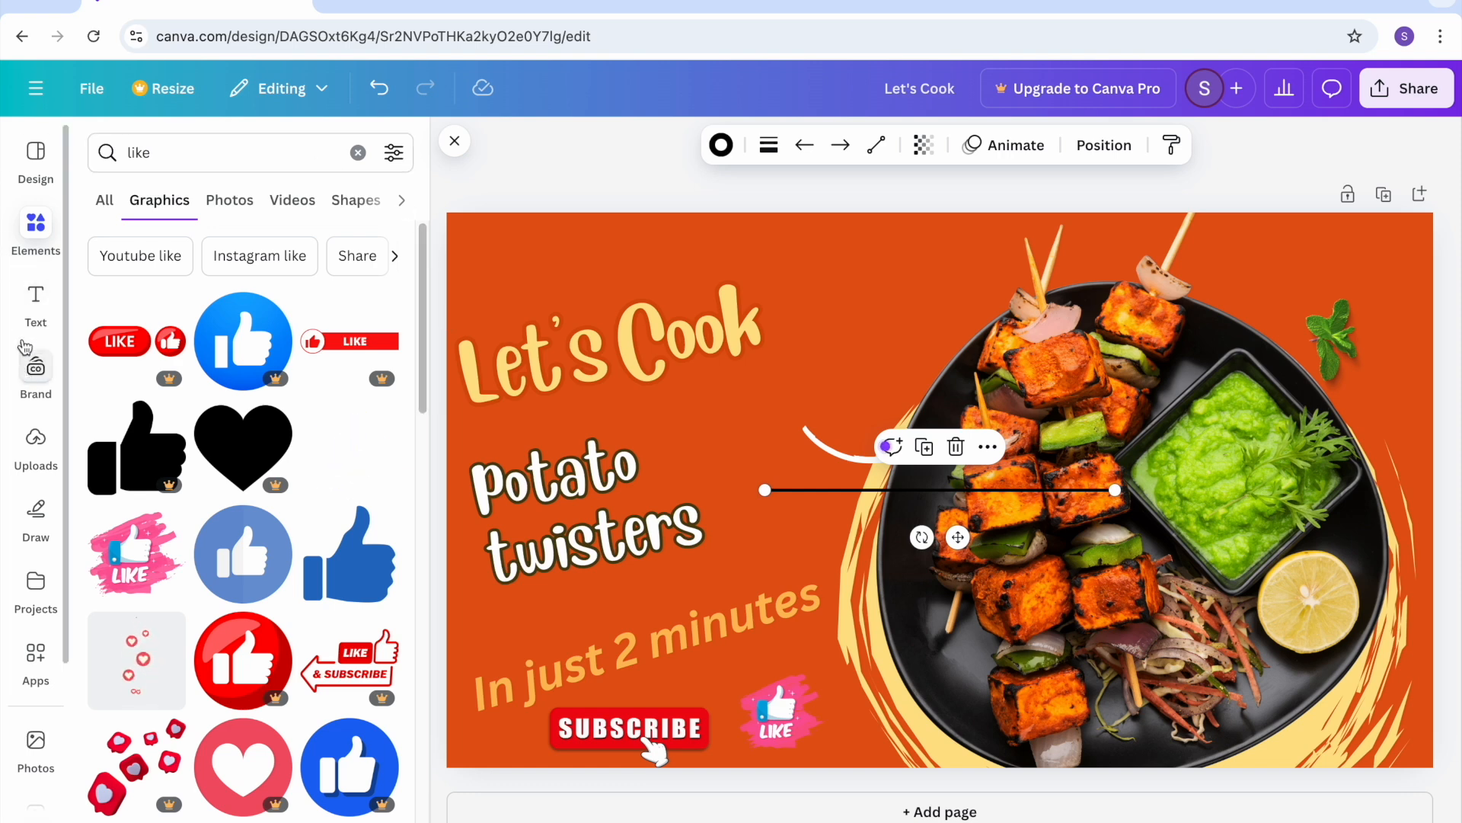
Step: Search the elements for "book" and clear the search
click(32, 245)
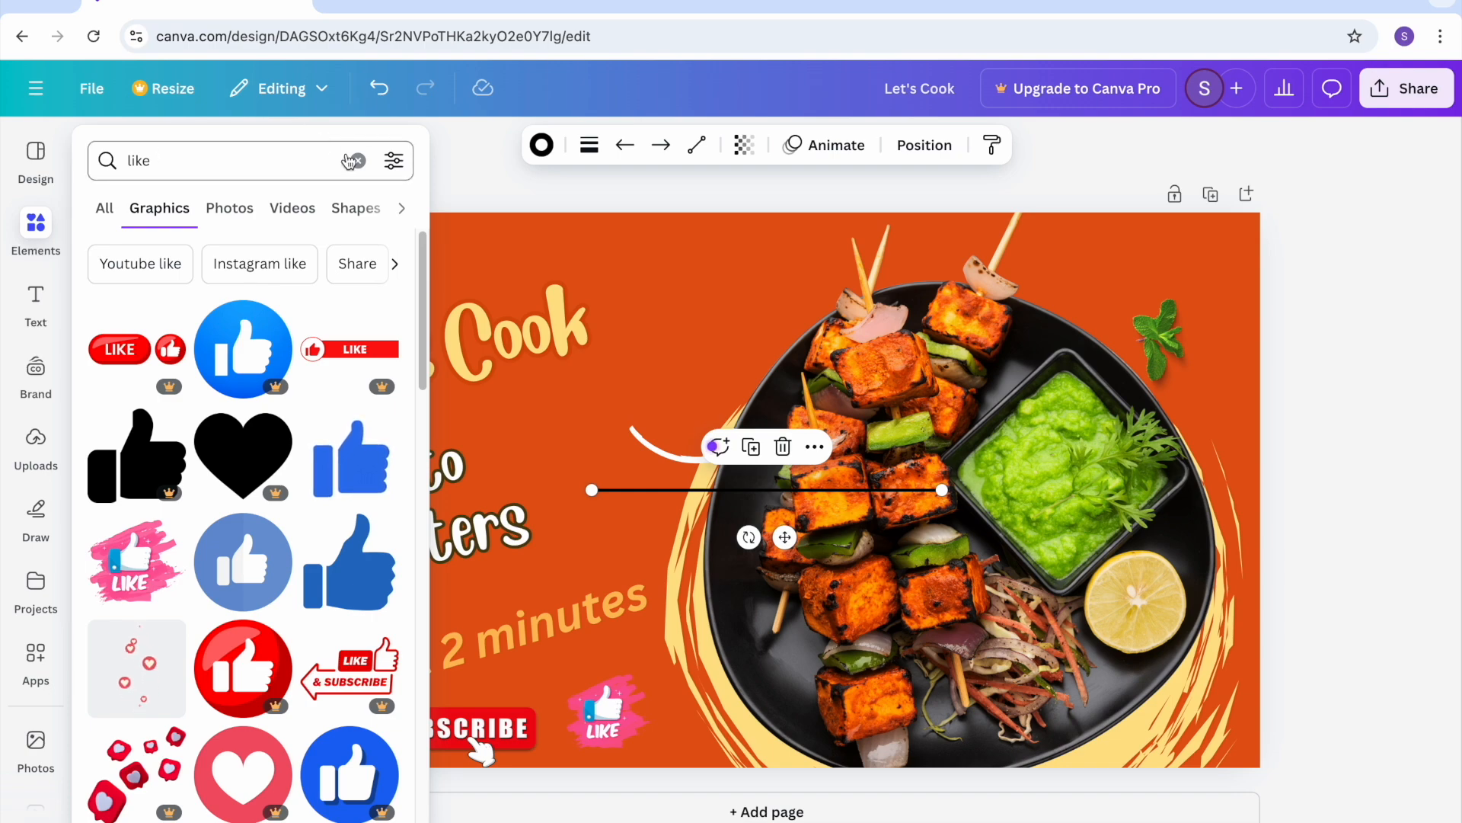
click(357, 160)
click(234, 166)
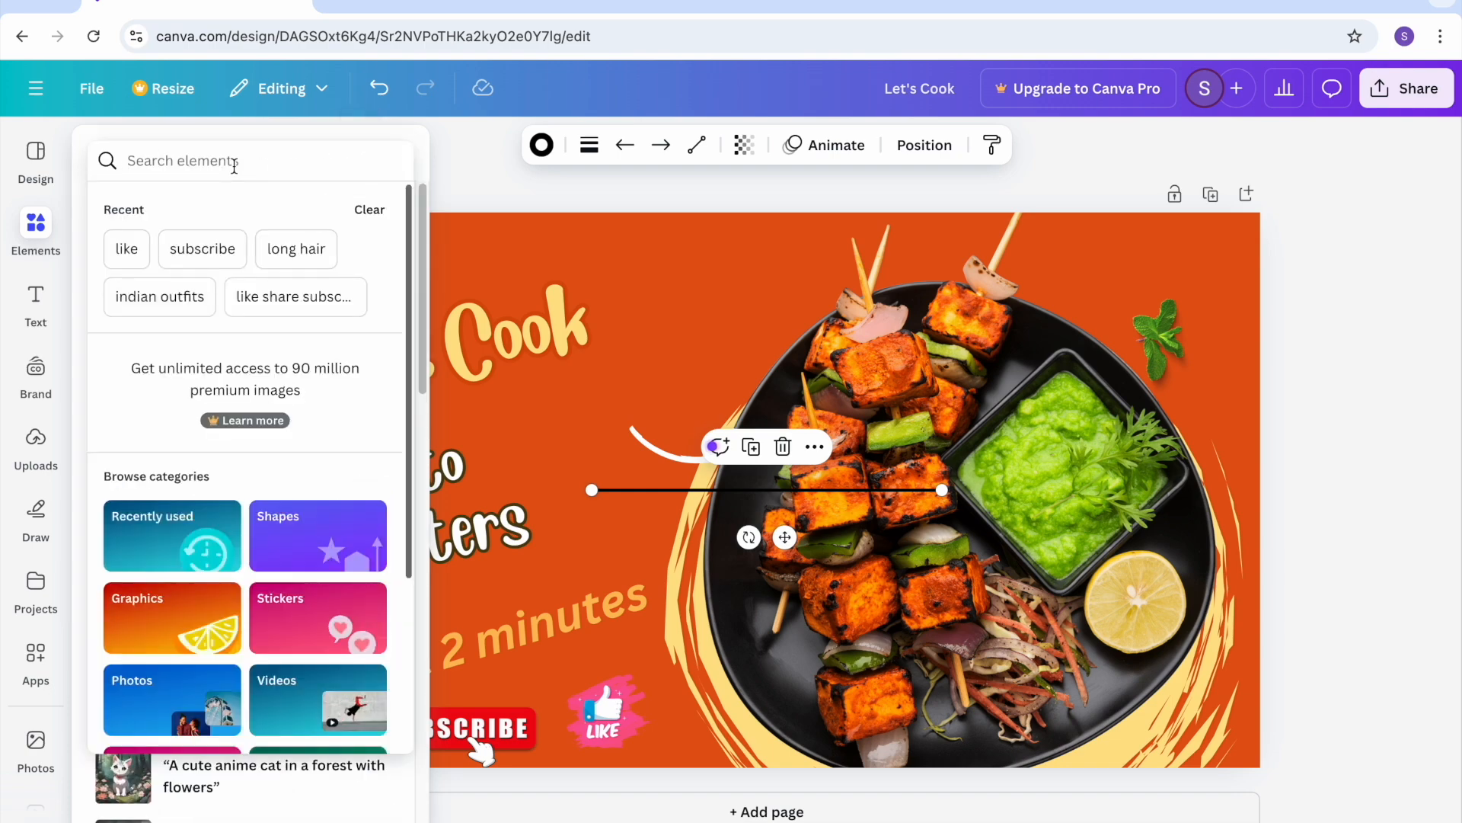
text(book)
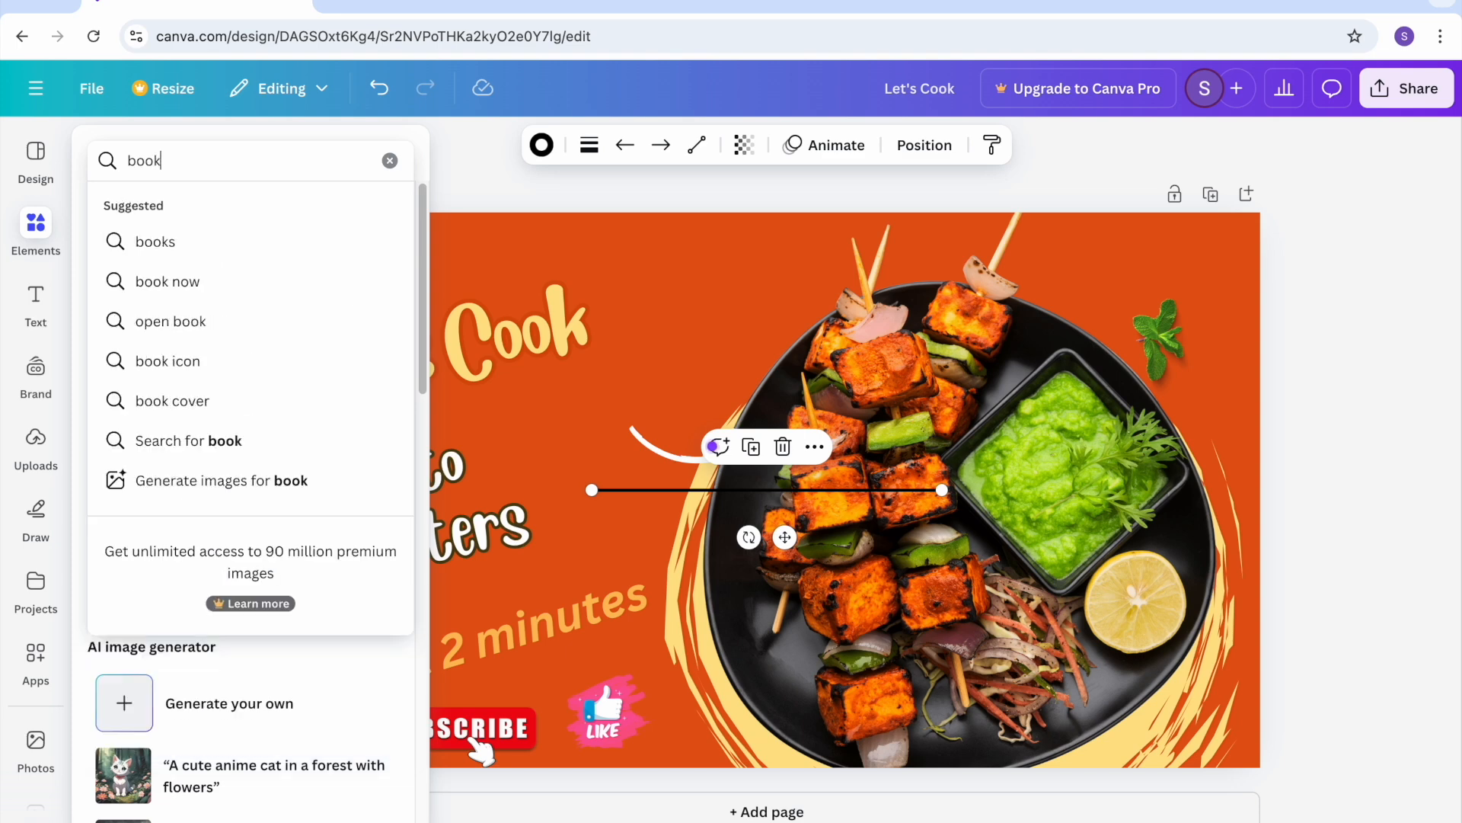
key(Return)
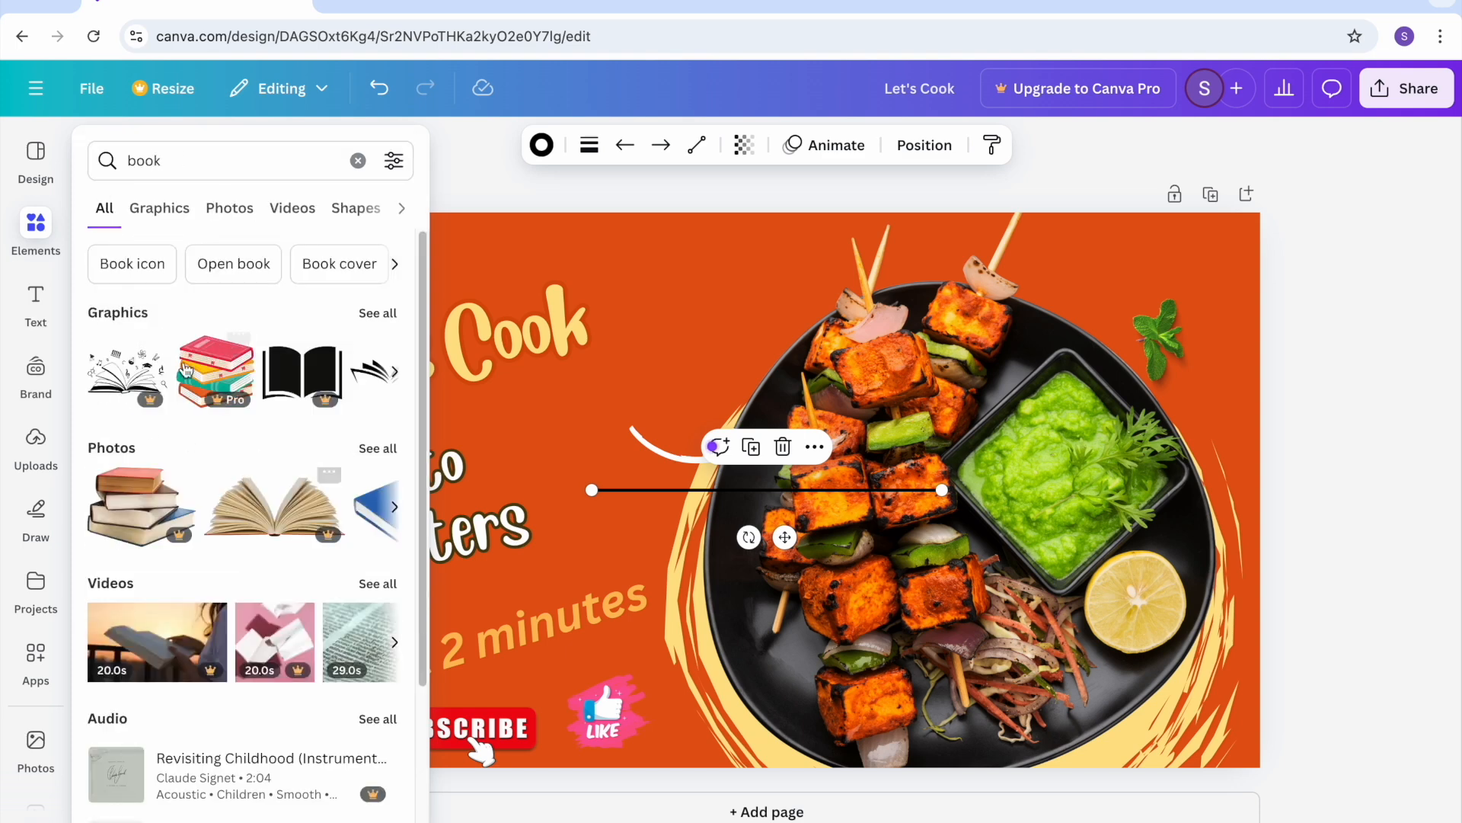
click(356, 160)
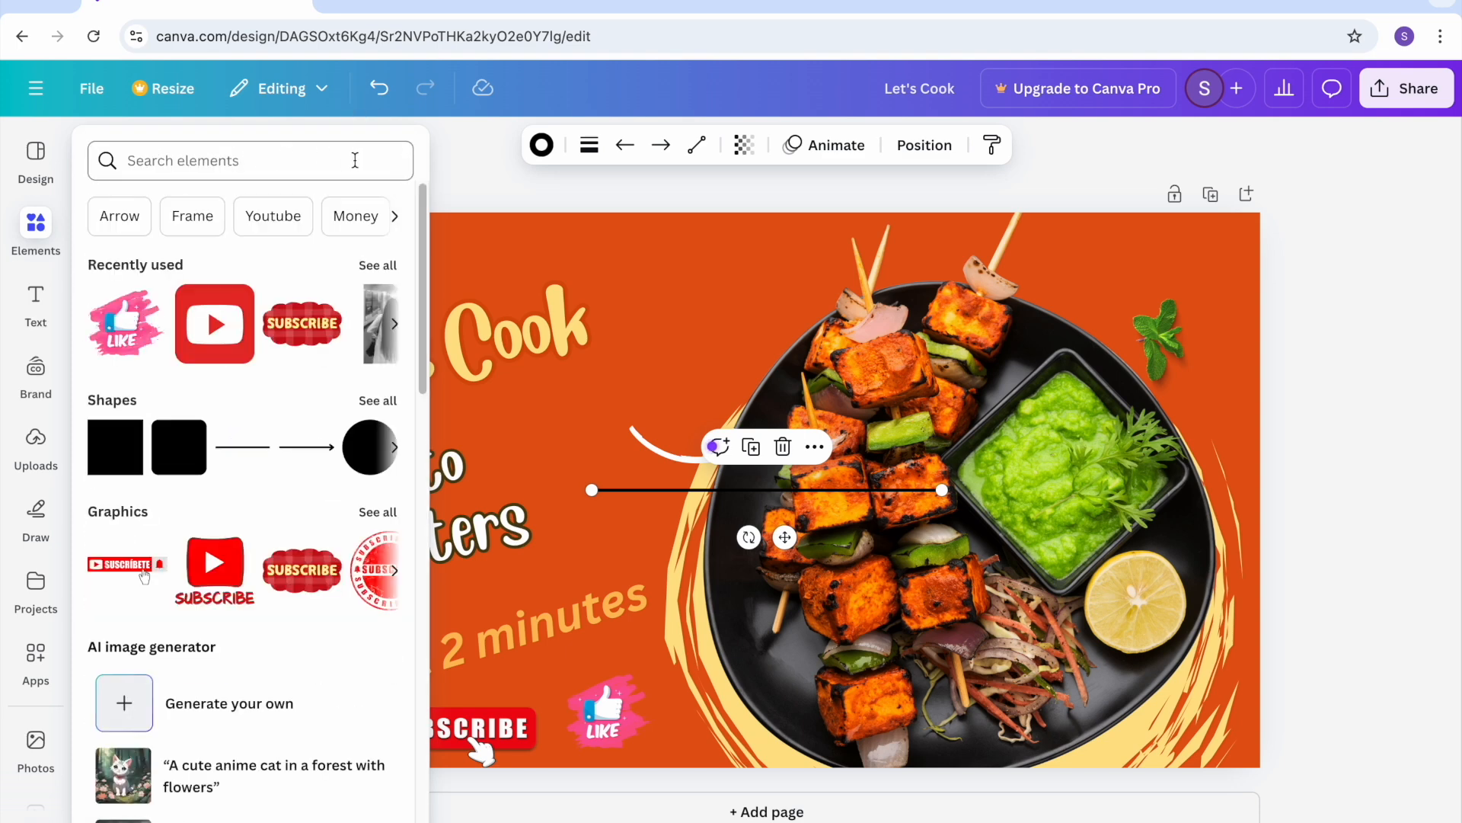
Step: Search the elements for "hair" and view all matching graphics
click(355, 160)
text(haie)
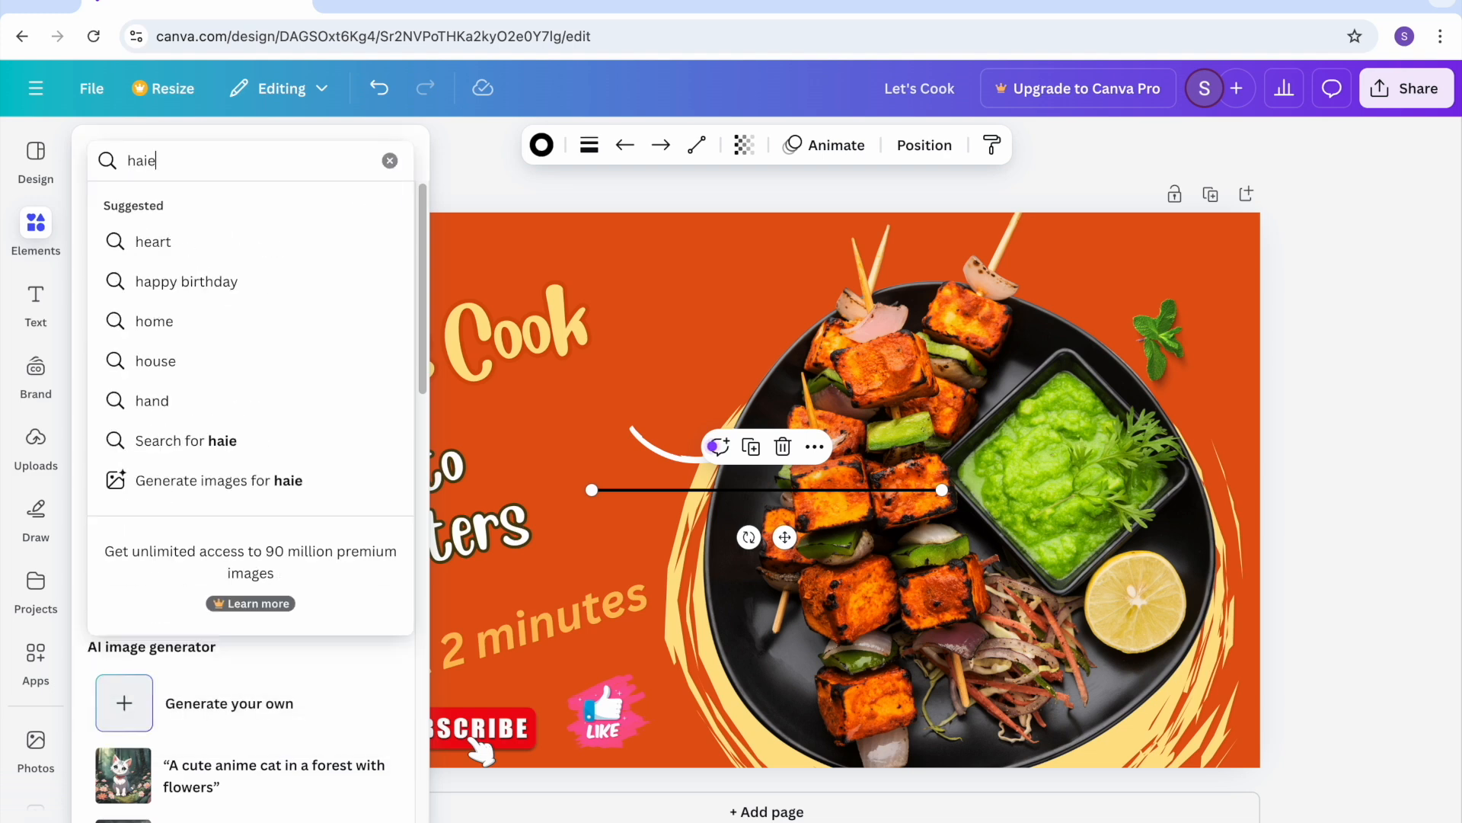
key(BackSpace)
text(r)
key(Return)
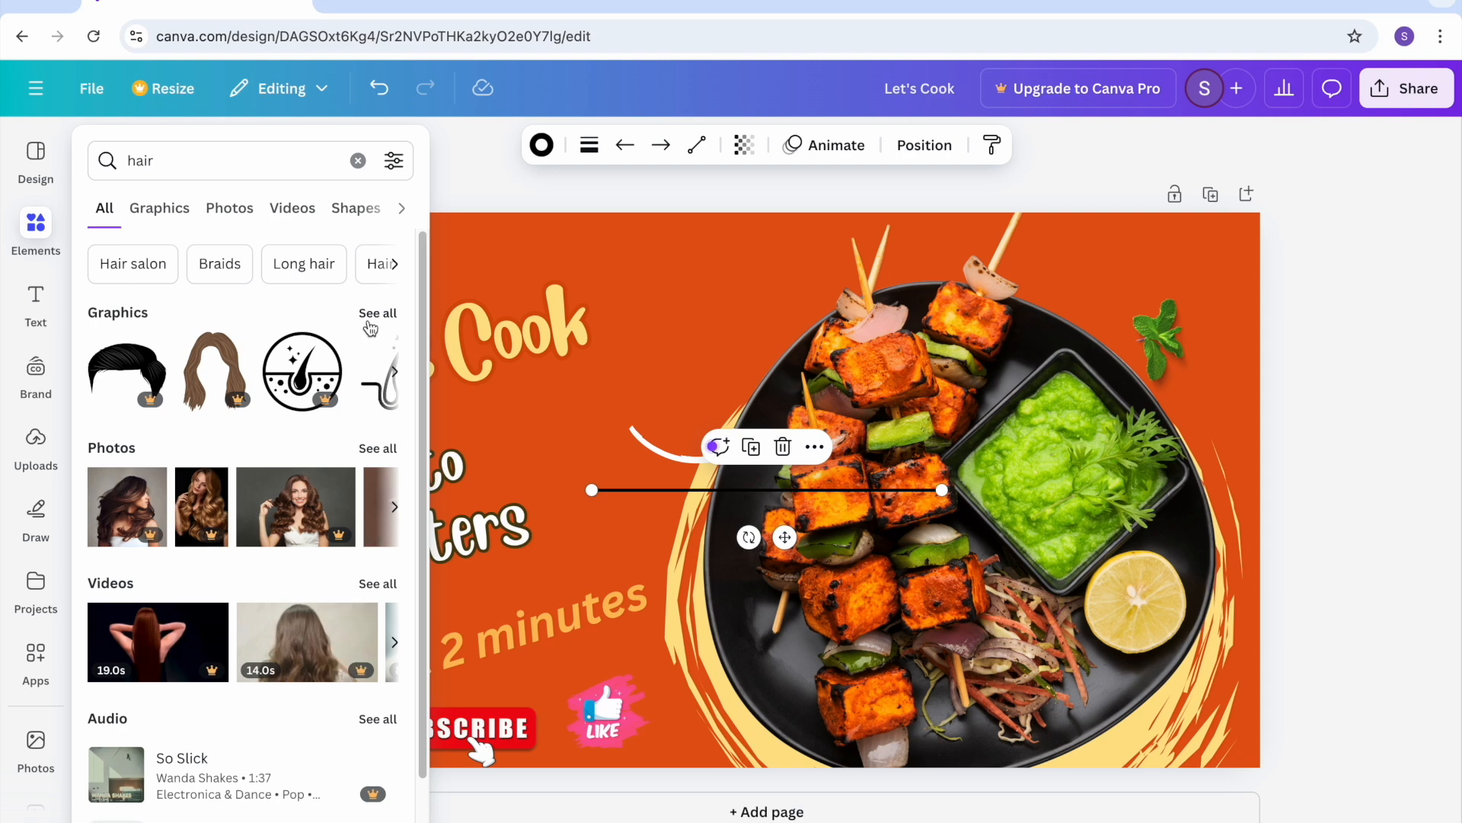
click(370, 328)
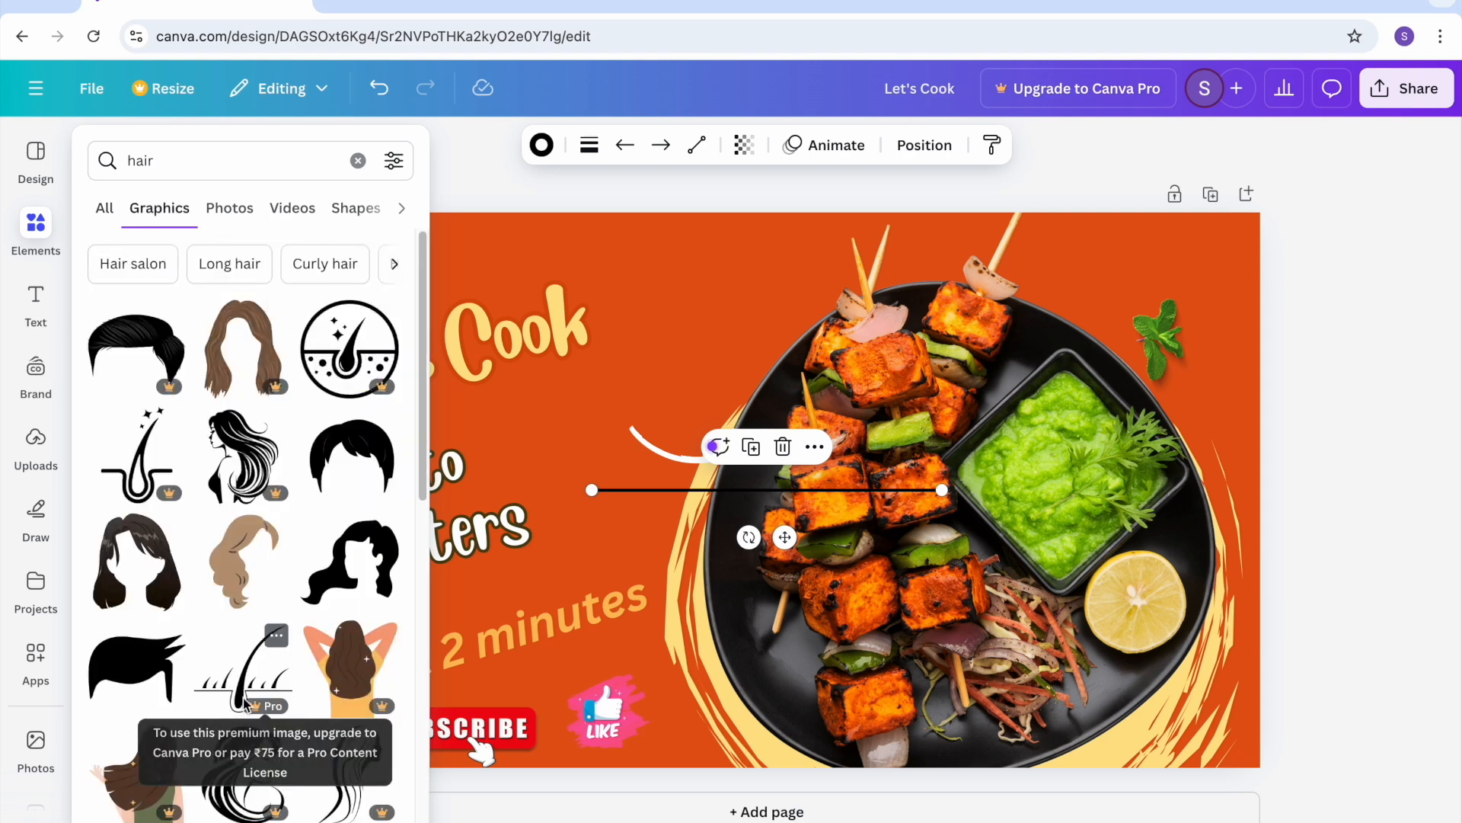
click(431, 472)
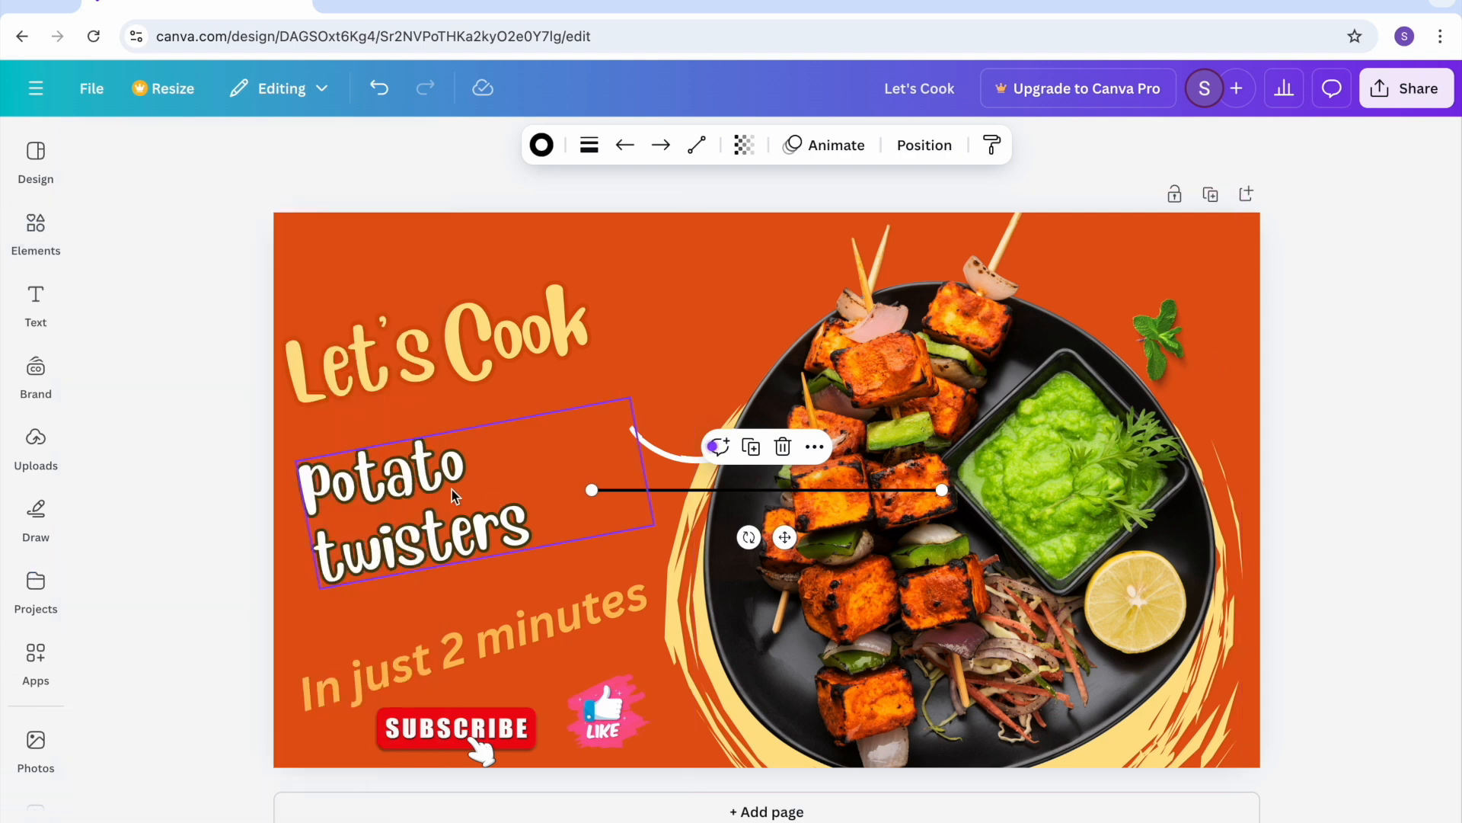
Step: Look through the text styles, the brand kit options and the uploaded images
click(36, 301)
click(36, 229)
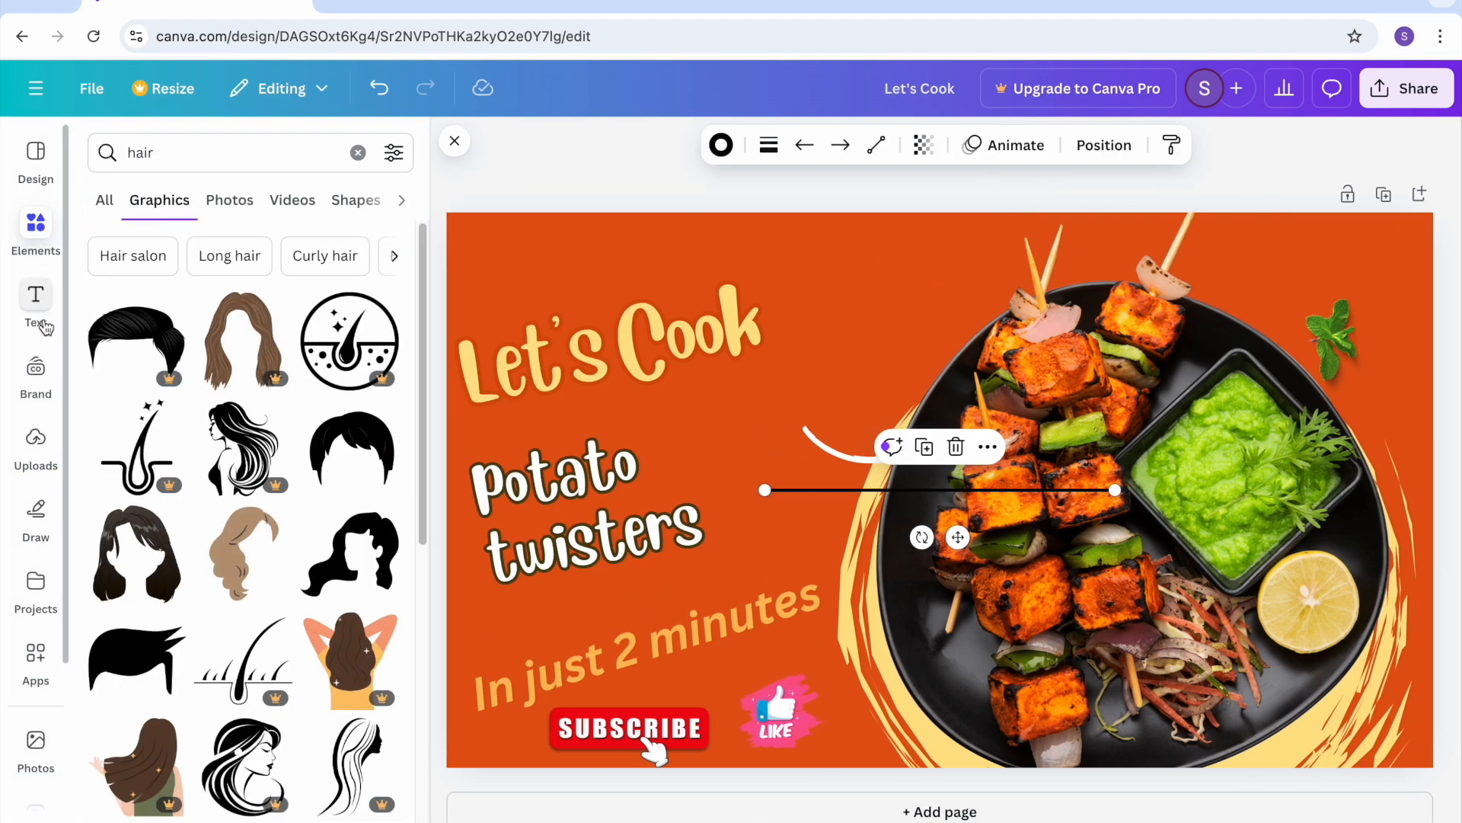
click(36, 301)
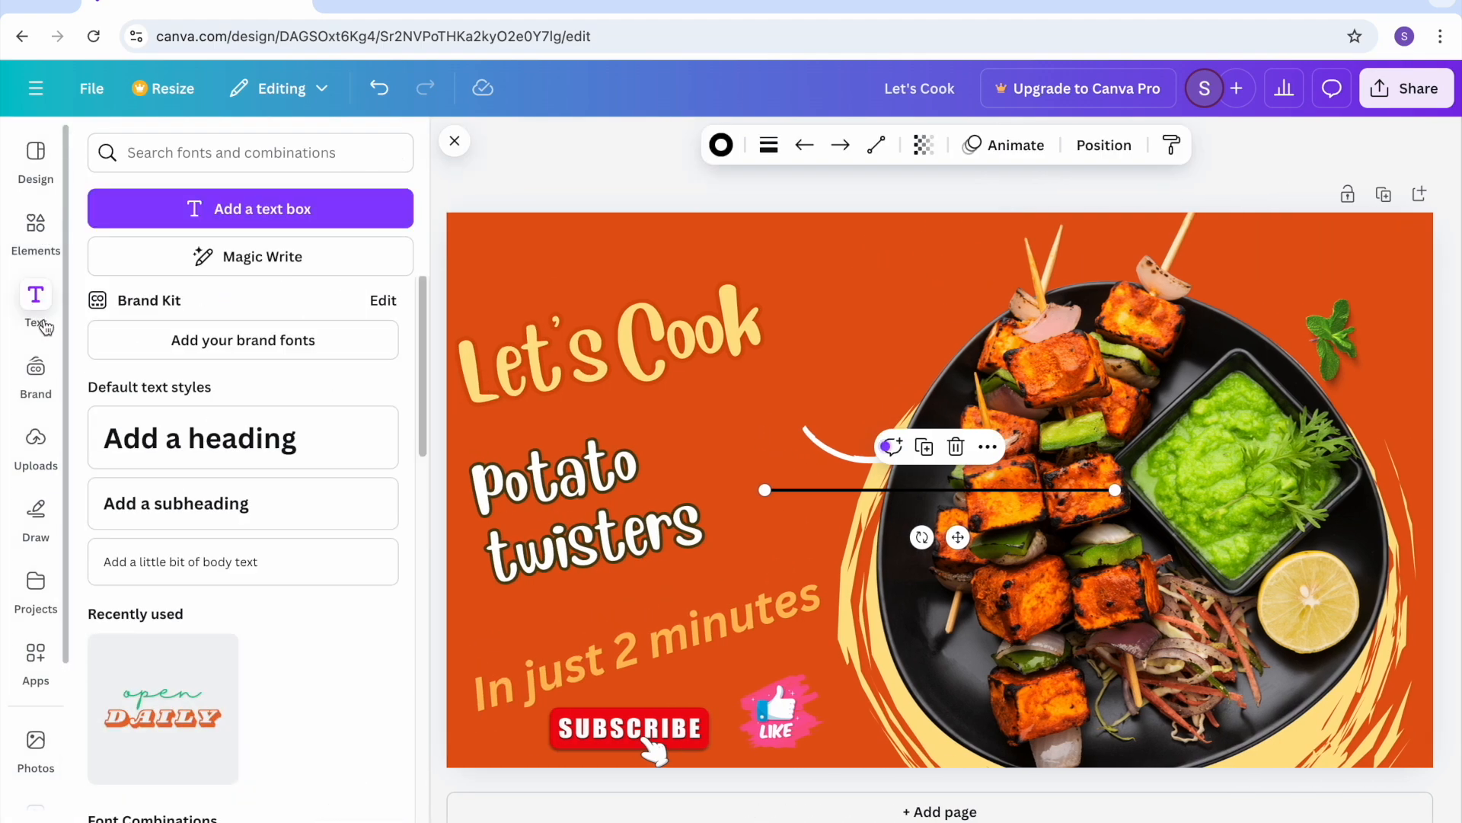
click(33, 385)
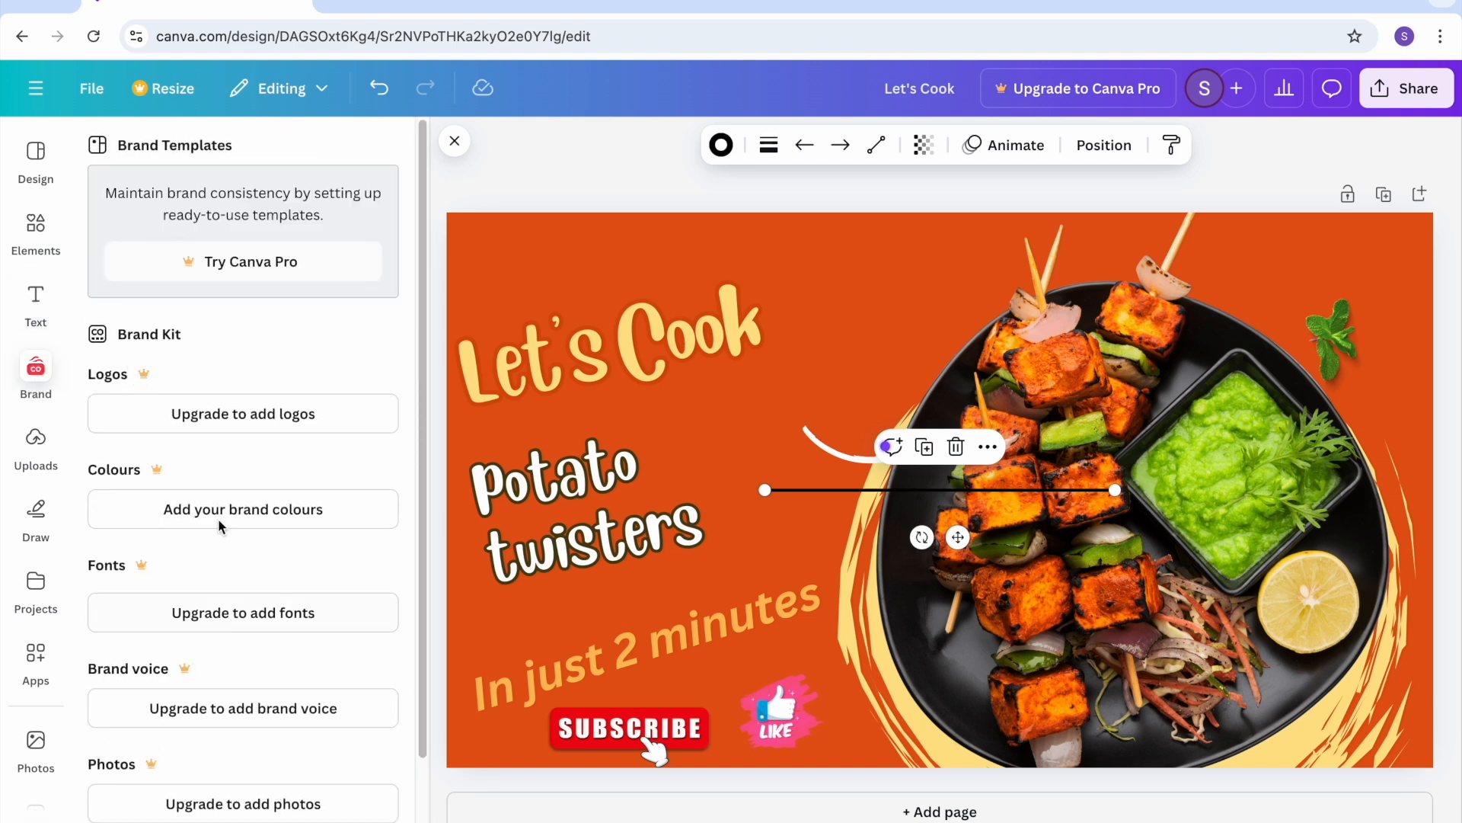
click(36, 462)
scroll(212, 671, down, 1)
scroll(202, 701, up, 1)
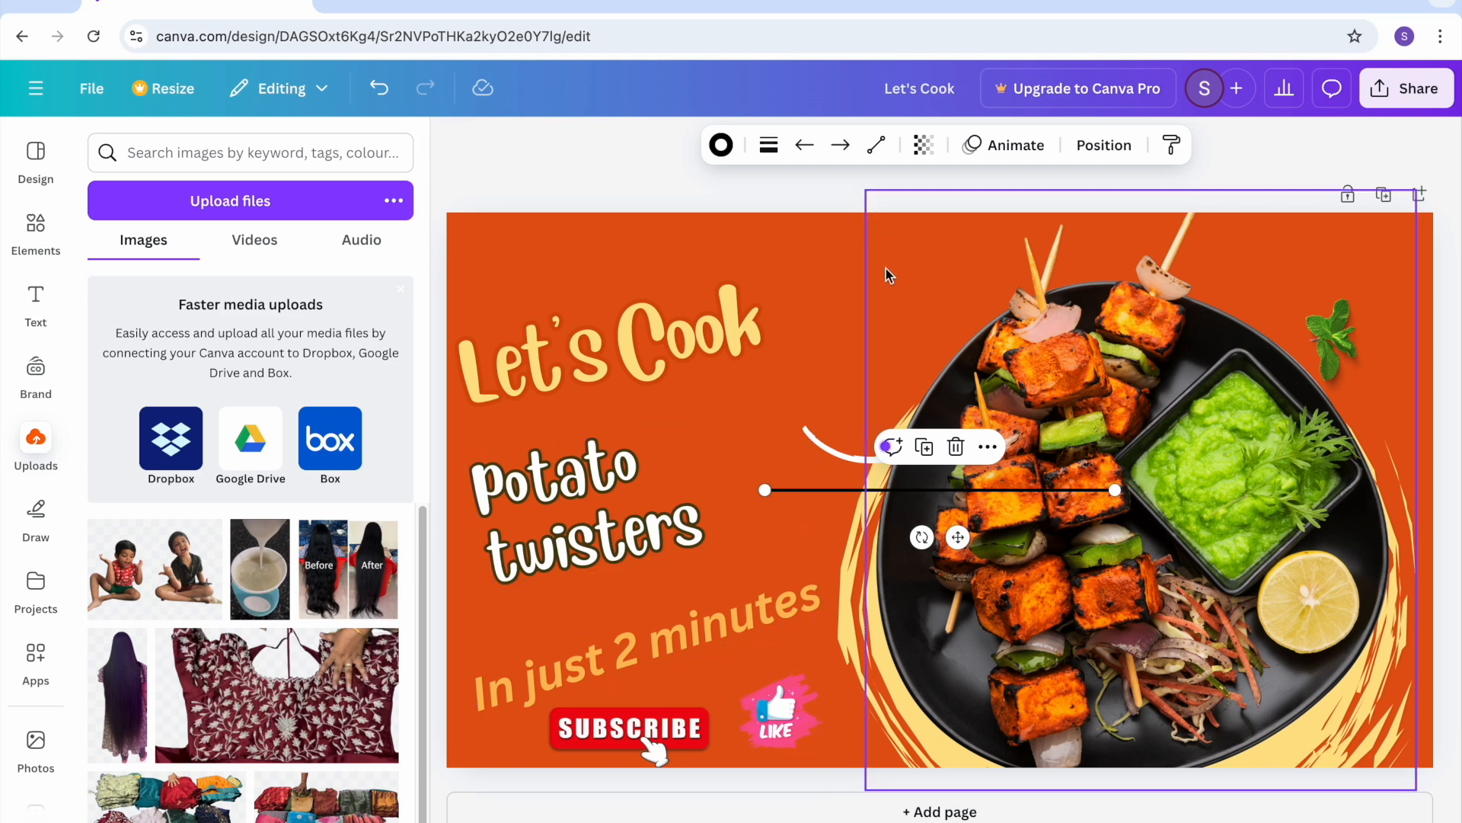
Step: Delete the black straight line that crosses the food plate
click(531, 264)
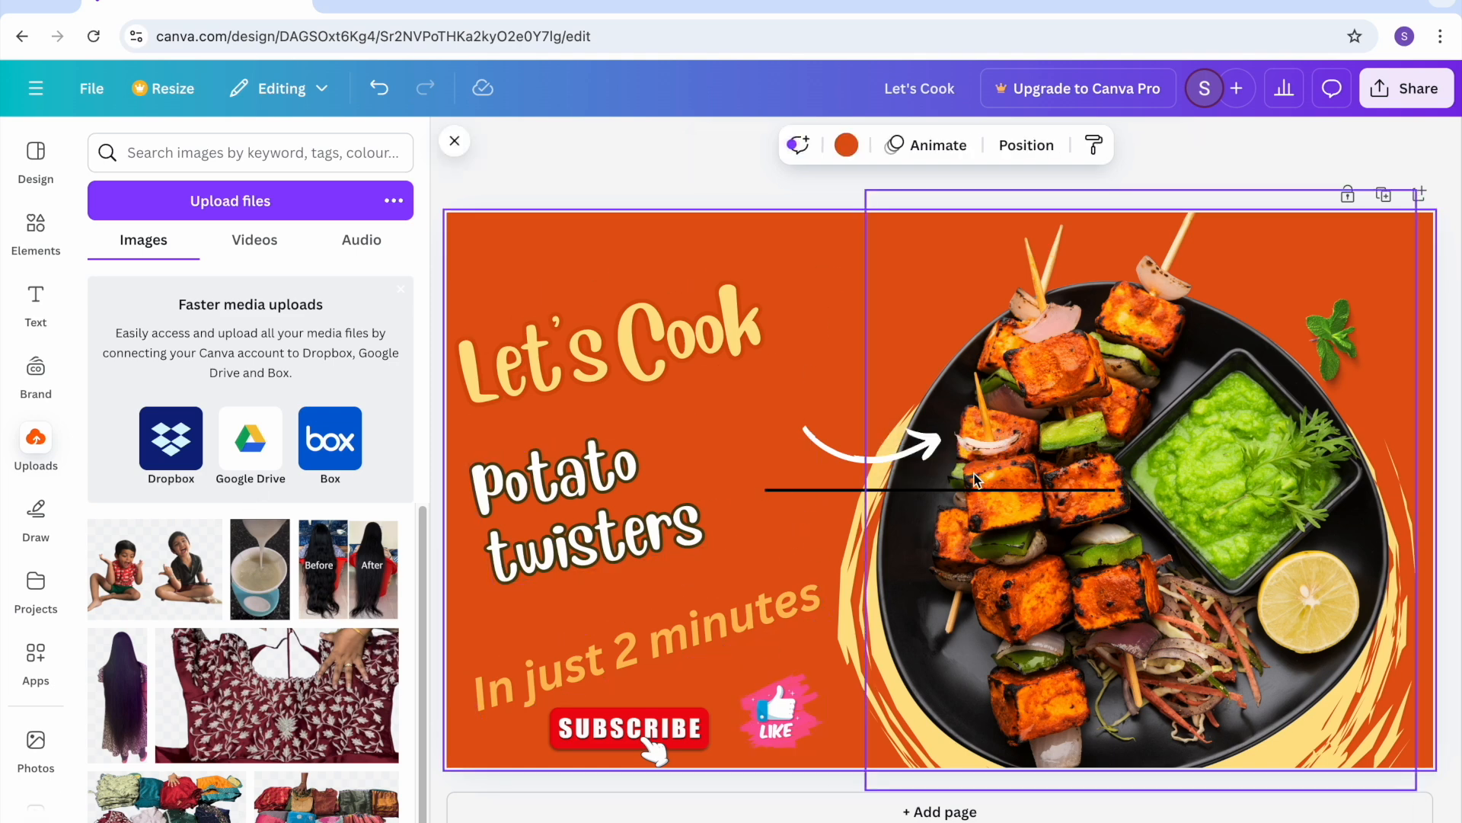
click(939, 492)
key(Delete)
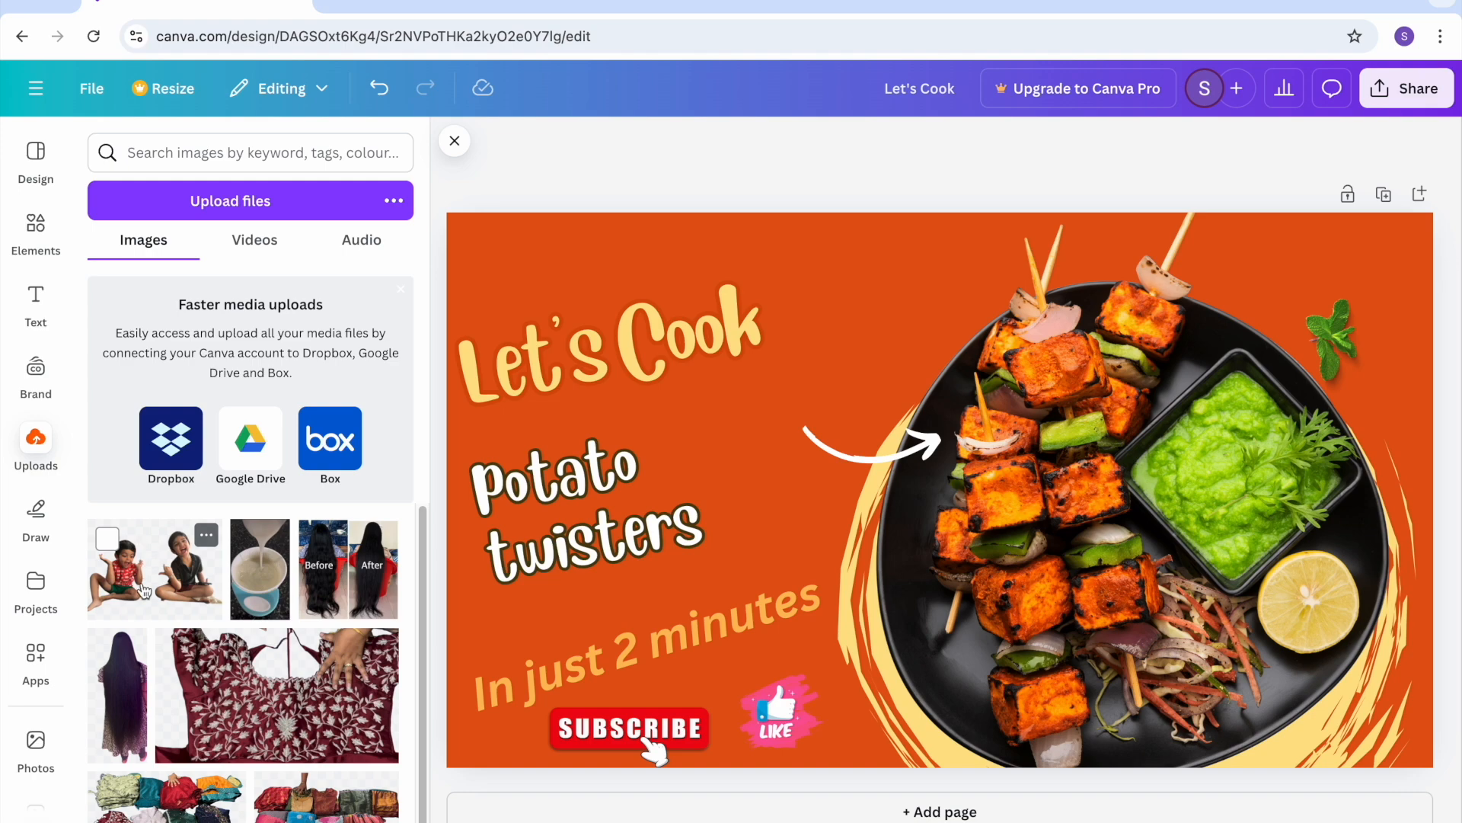
Step: Replace the food plate photo with the uploaded background-free picture of the two boys
scroll(206, 693, down, 5)
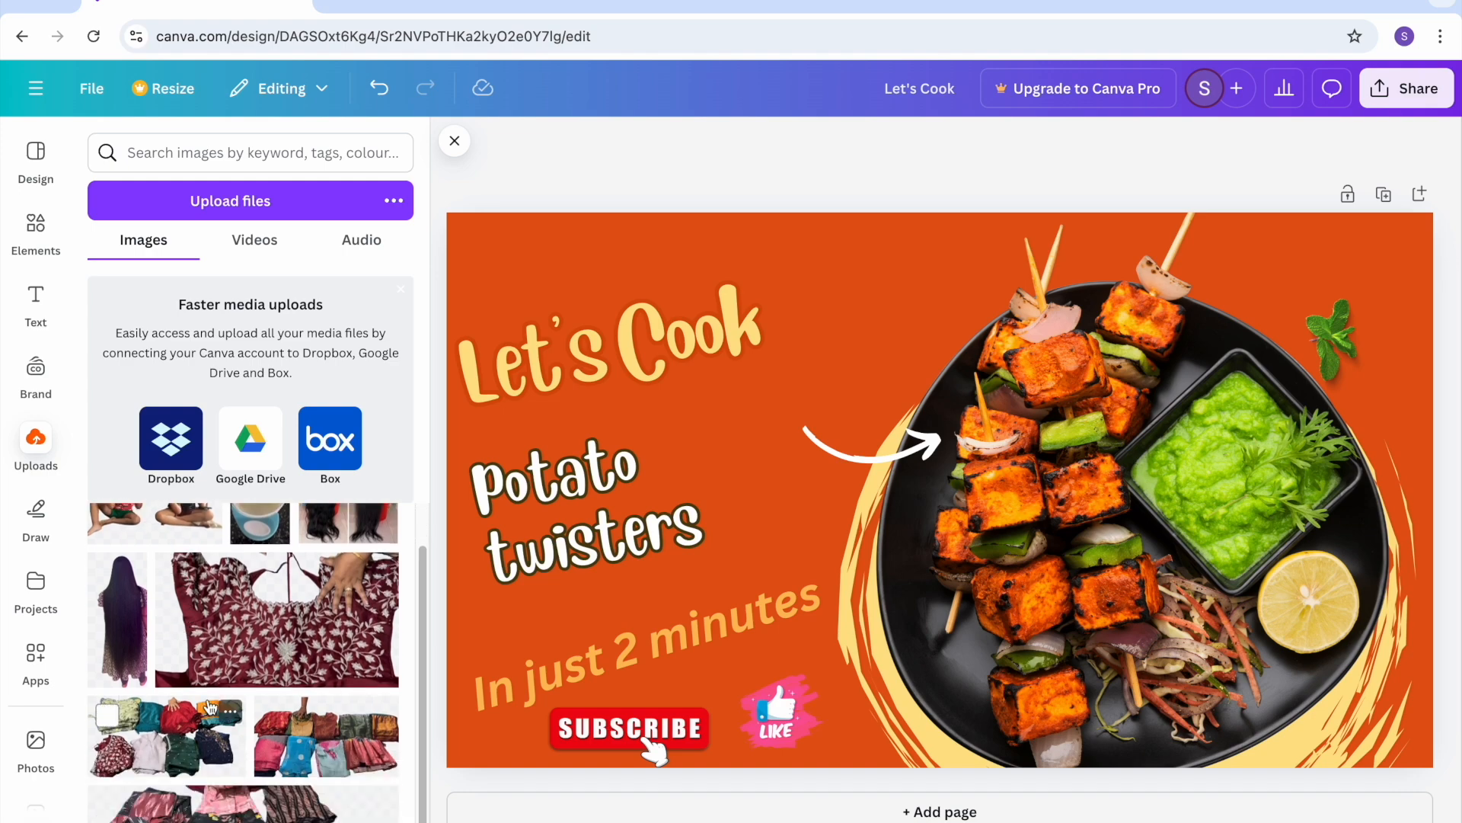
scroll(208, 699, up, 5)
drag(150, 579, 953, 239)
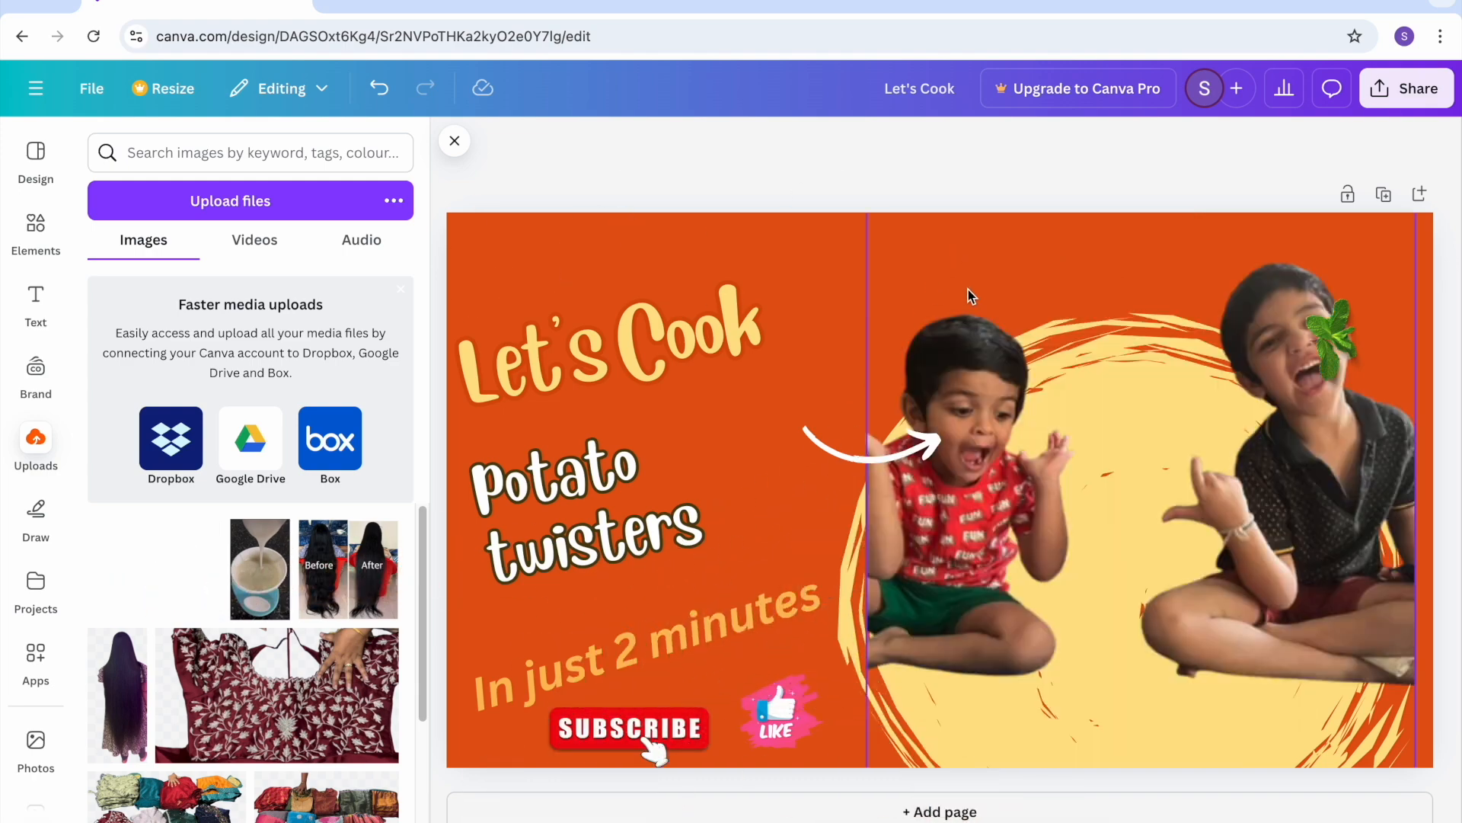
drag(967, 293, 1039, 428)
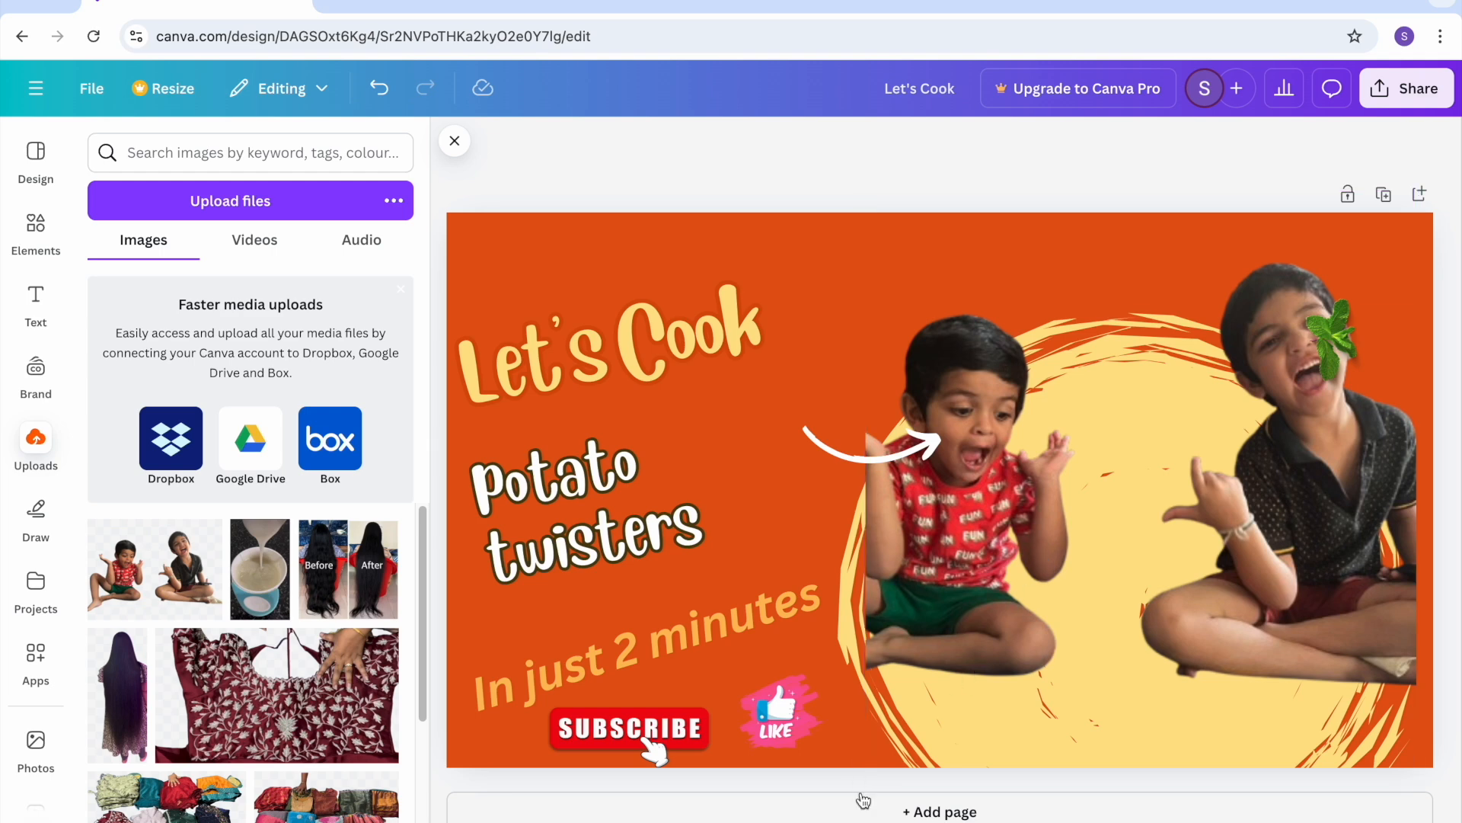
Step: Shrink the boys' picture, widen its crop to show both fully, and place it across the upper right of the thumbnail
click(883, 741)
drag(868, 787, 1029, 472)
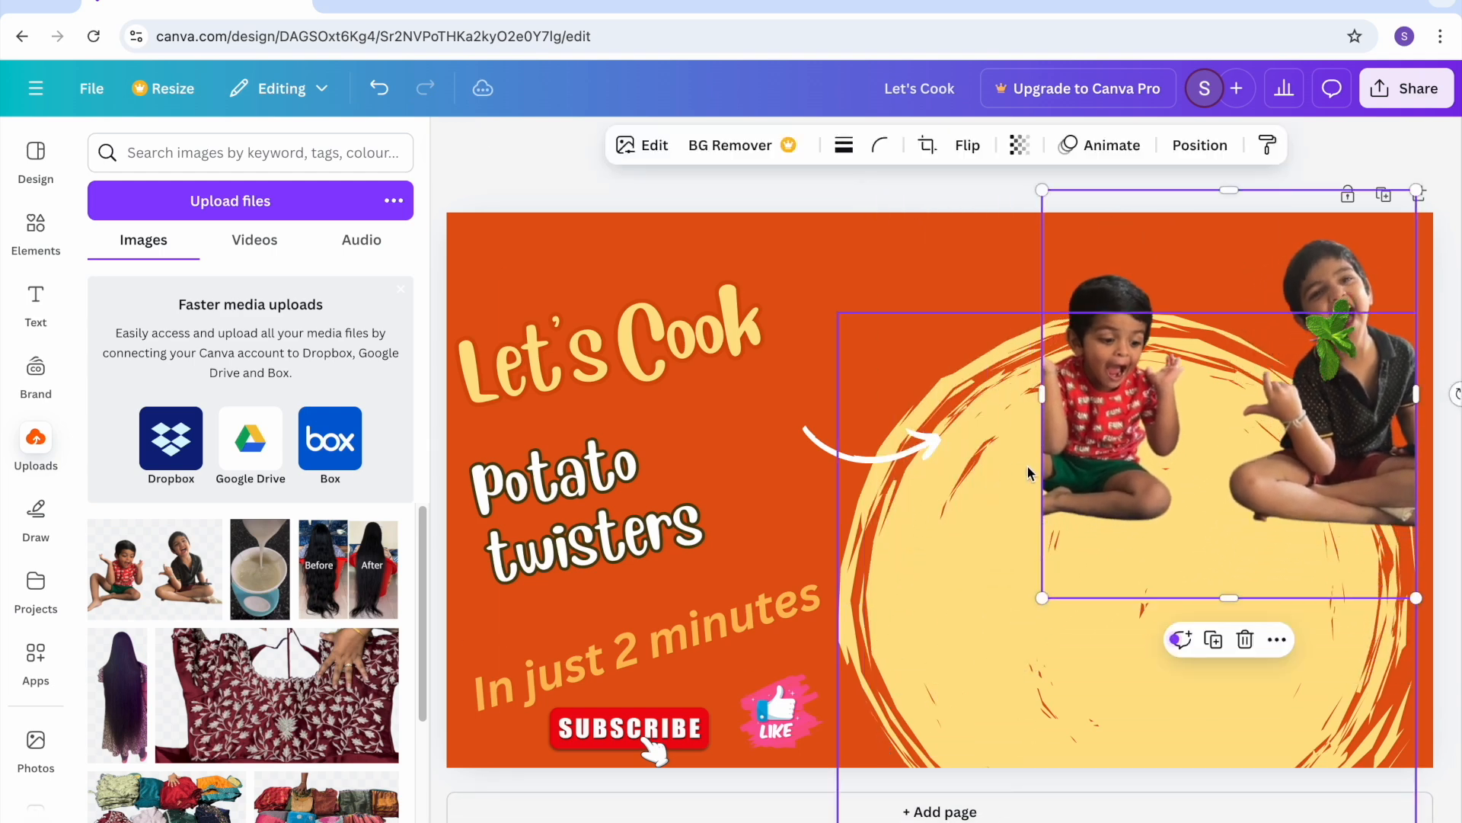
drag(1125, 455, 1075, 421)
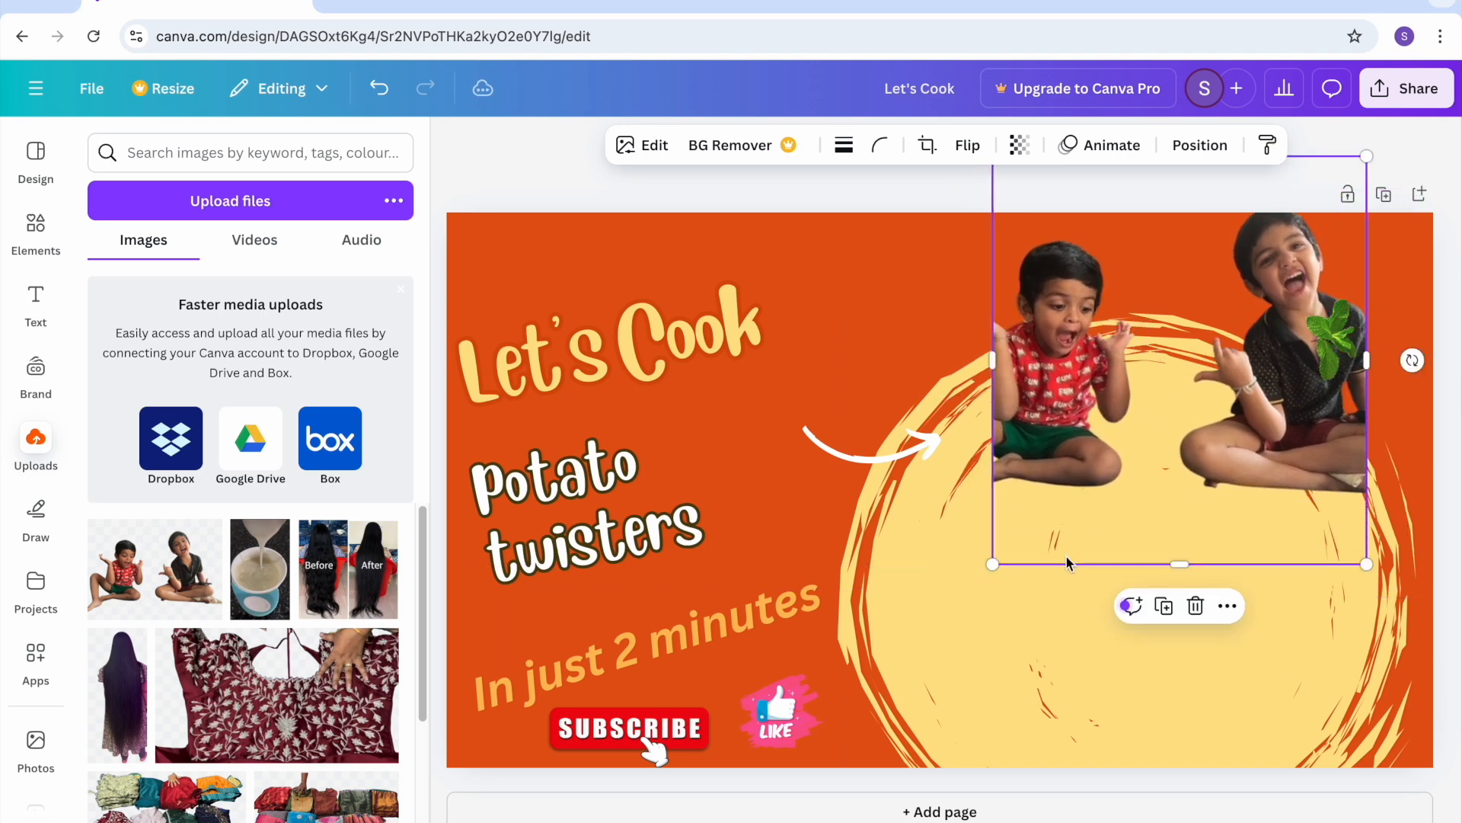
drag(992, 565, 1078, 471)
drag(1140, 340, 836, 373)
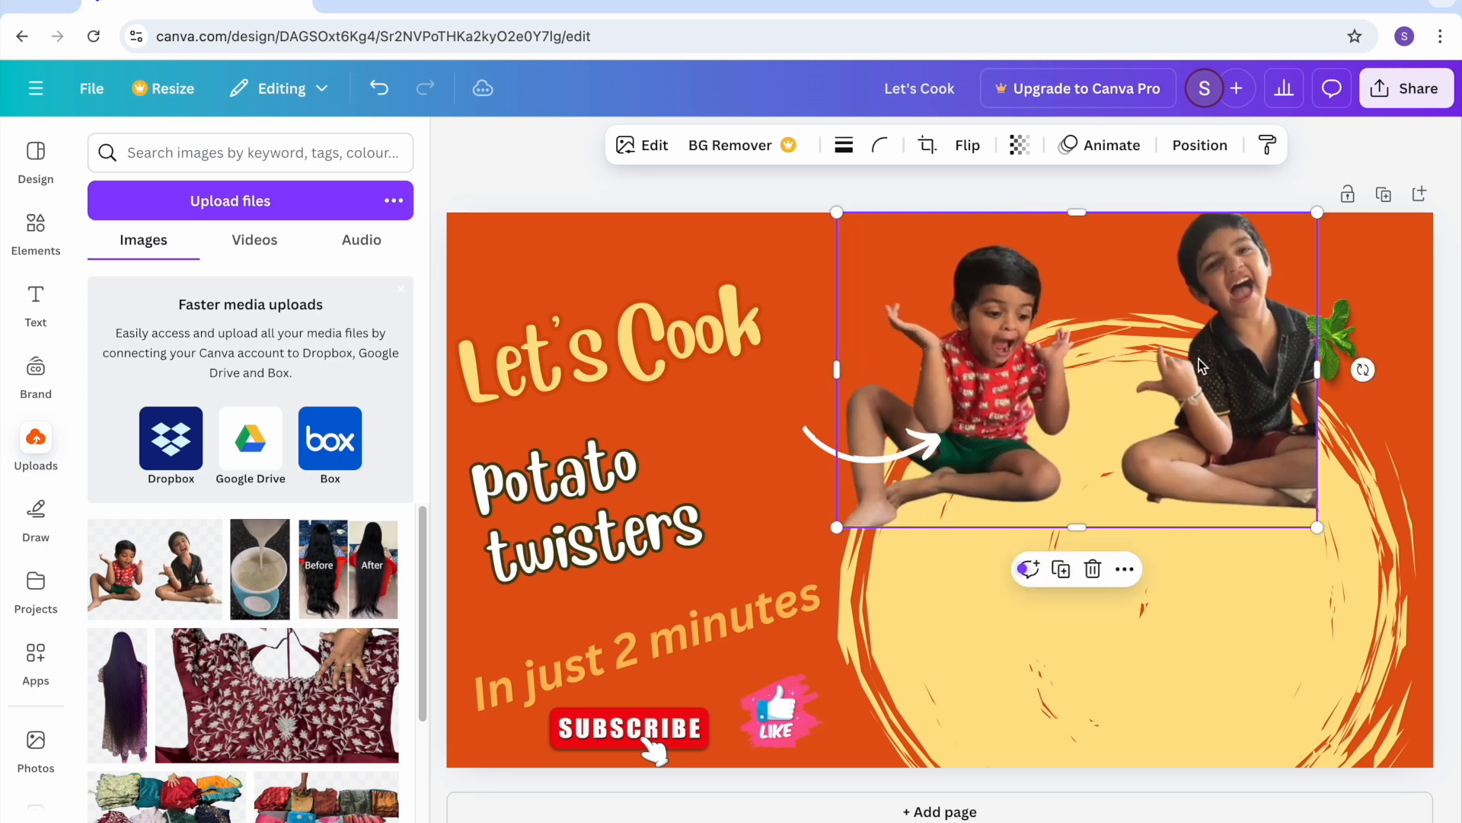
drag(1320, 370, 1439, 375)
mouse_move(1168, 343)
mouse_down()
mouse_move(1172, 360)
mouse_move(1172, 339)
mouse_up()
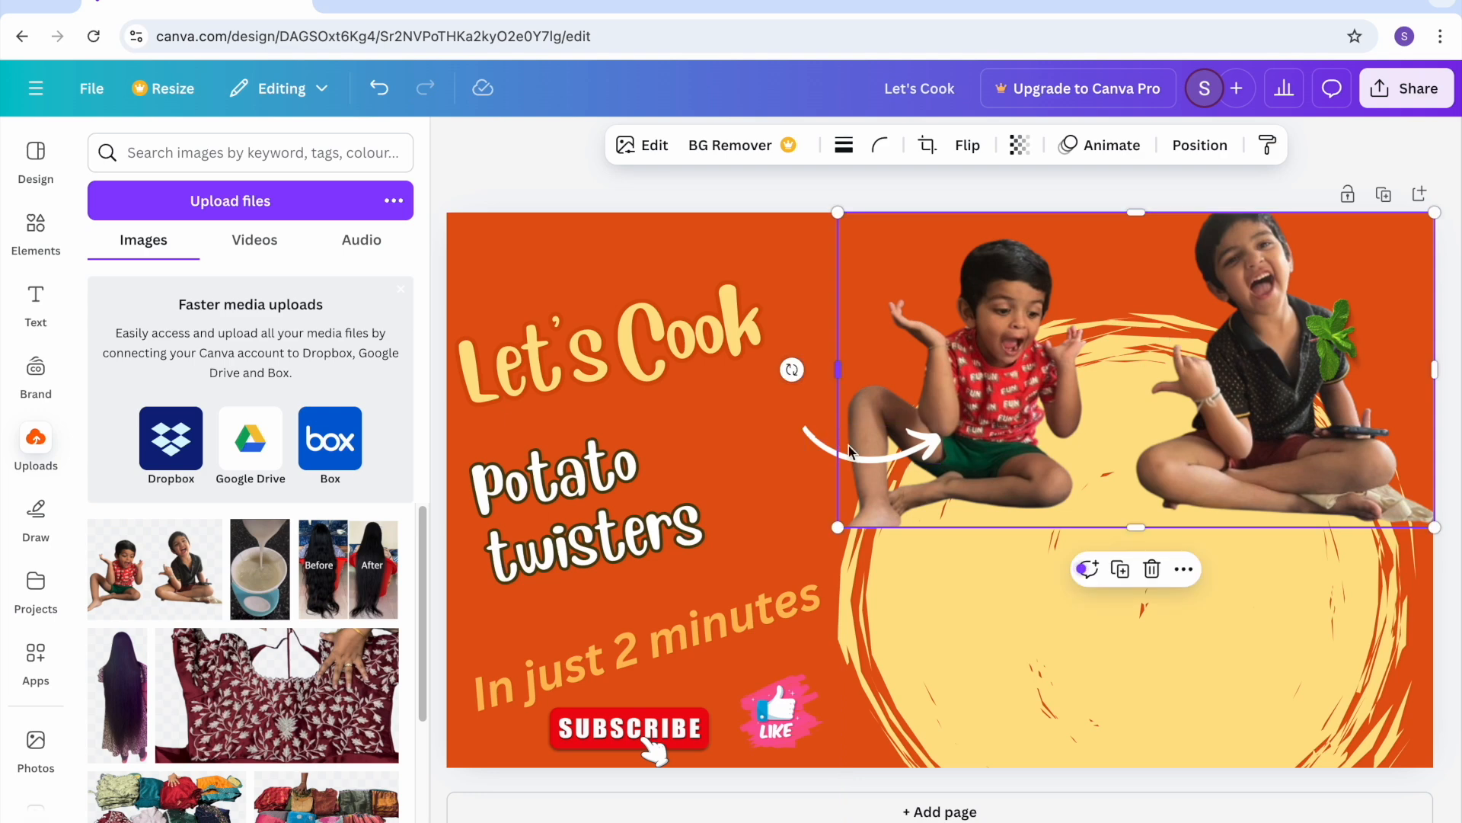
Step: Move the white curved arrow down so it starts beside the word "twisters" and points to the yellow circle
drag(847, 460, 811, 570)
click(914, 450)
click(1136, 422)
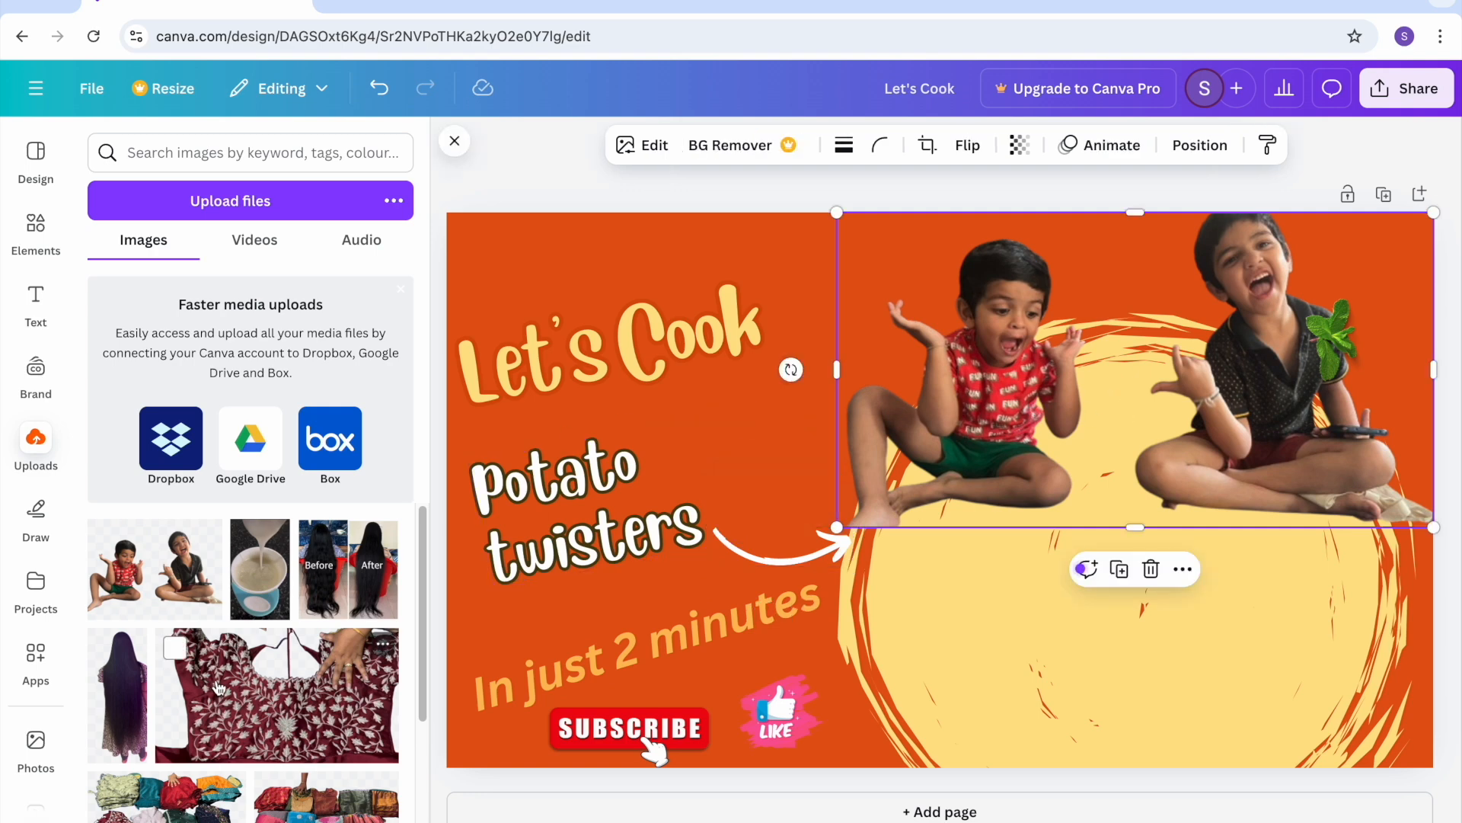
Step: Add the green oval plate image from the uploads and place it on the yellow circle below the boys
scroll(220, 688, down, 10)
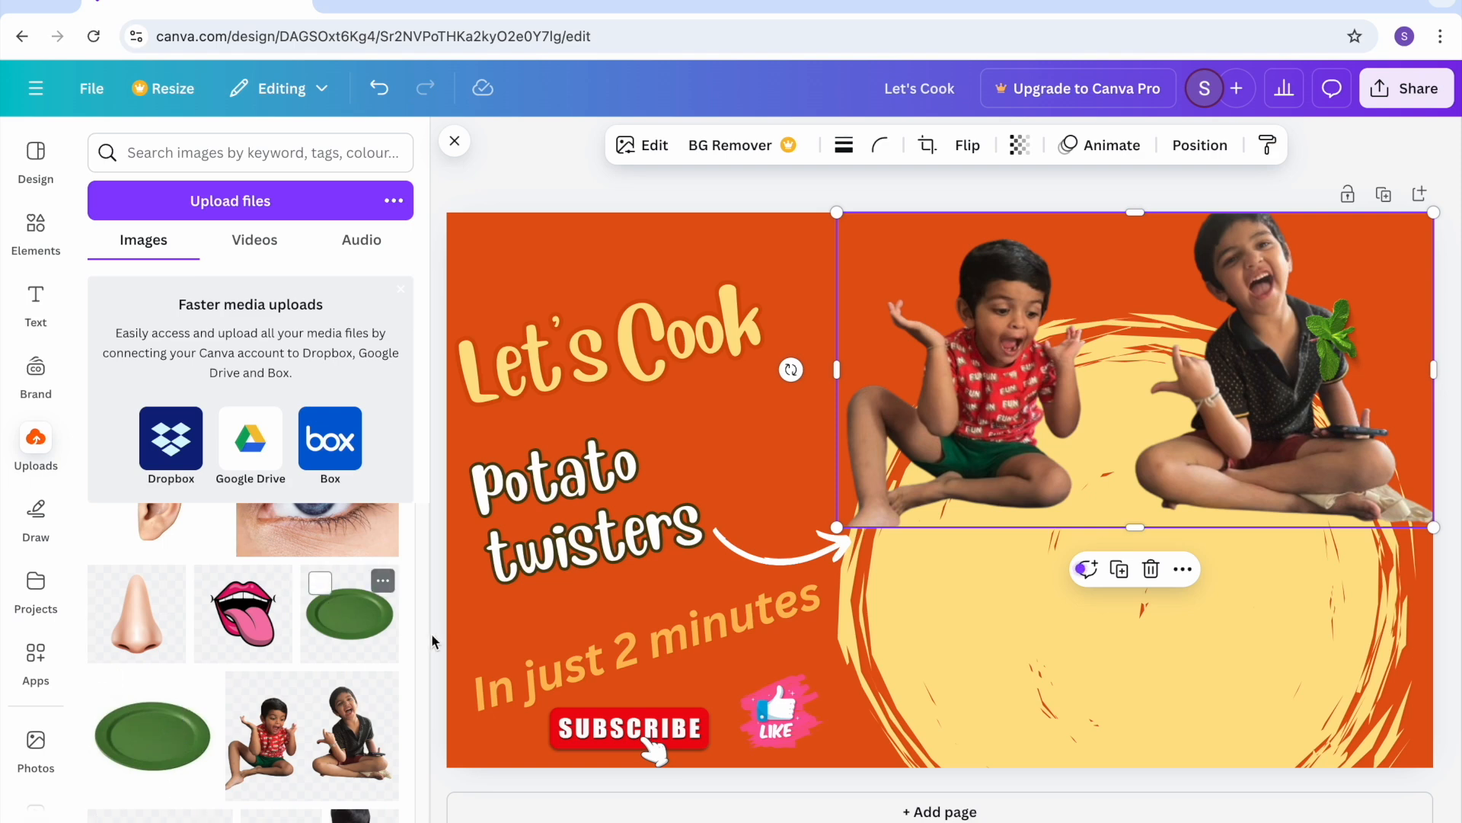
click(142, 753)
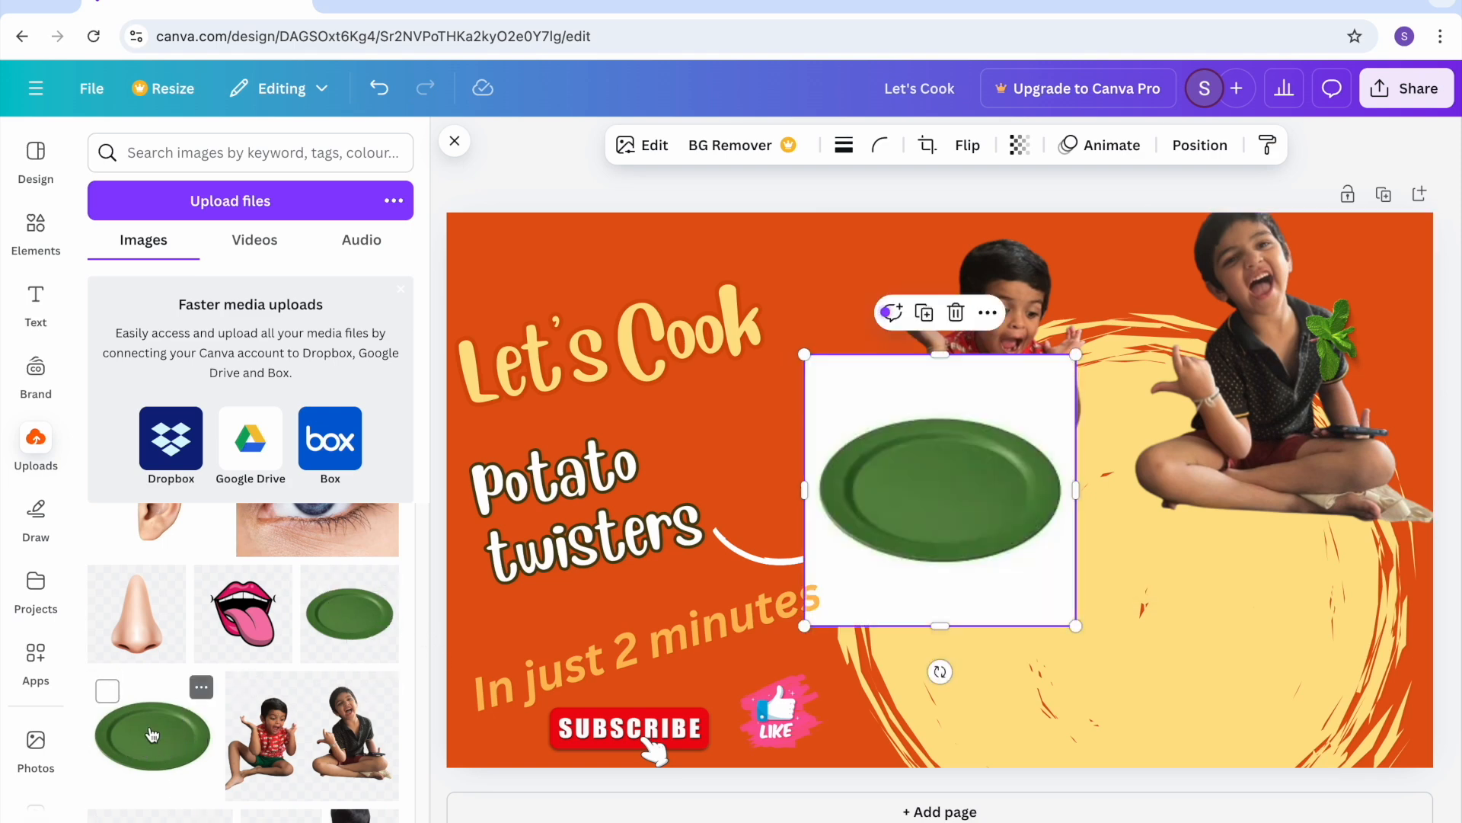
drag(1009, 501, 1179, 649)
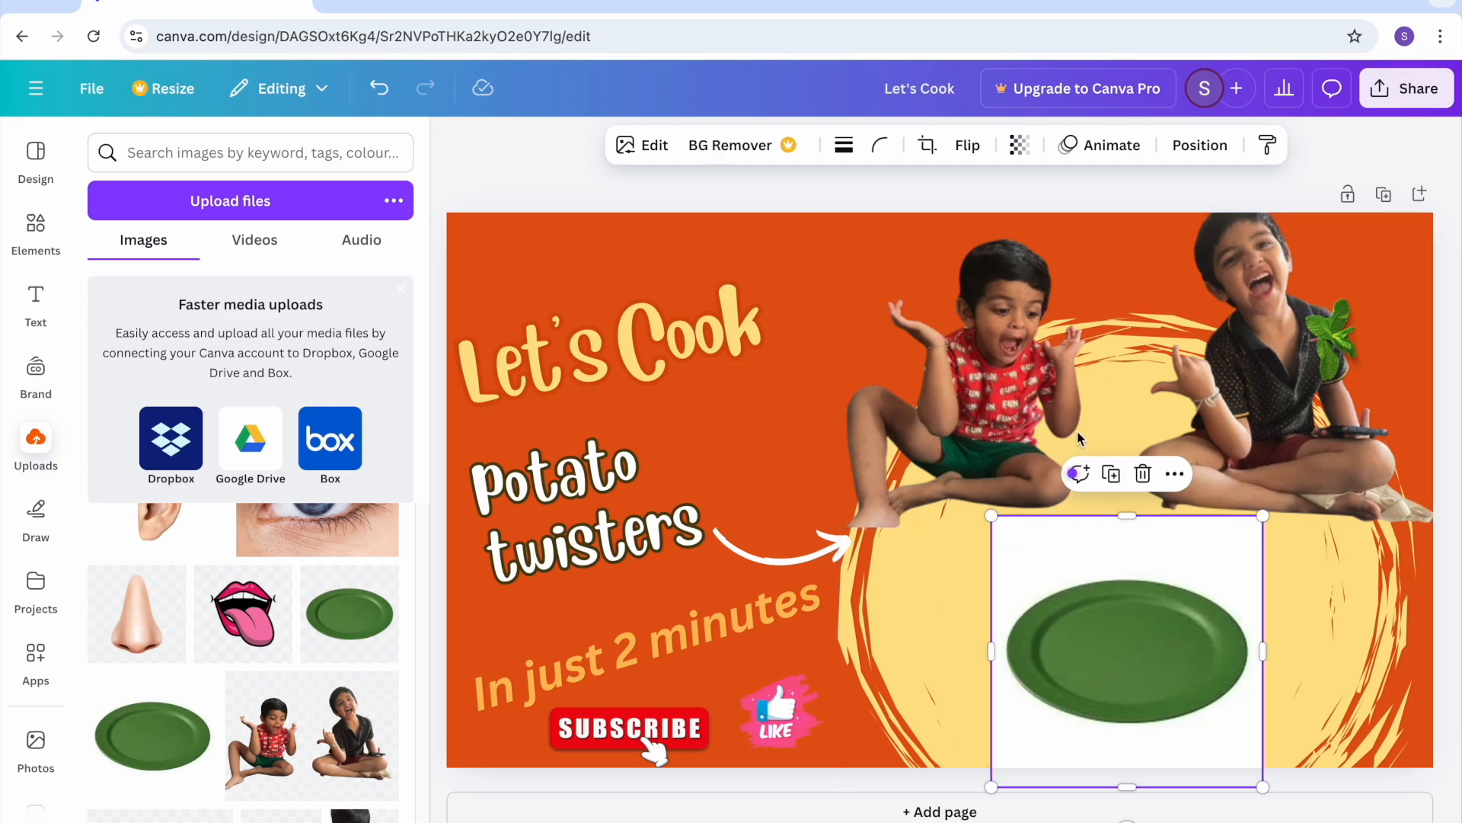
Step: Switch to the other browser tab, search Google for "remove background" and open the remove.bg site
click(331, 3)
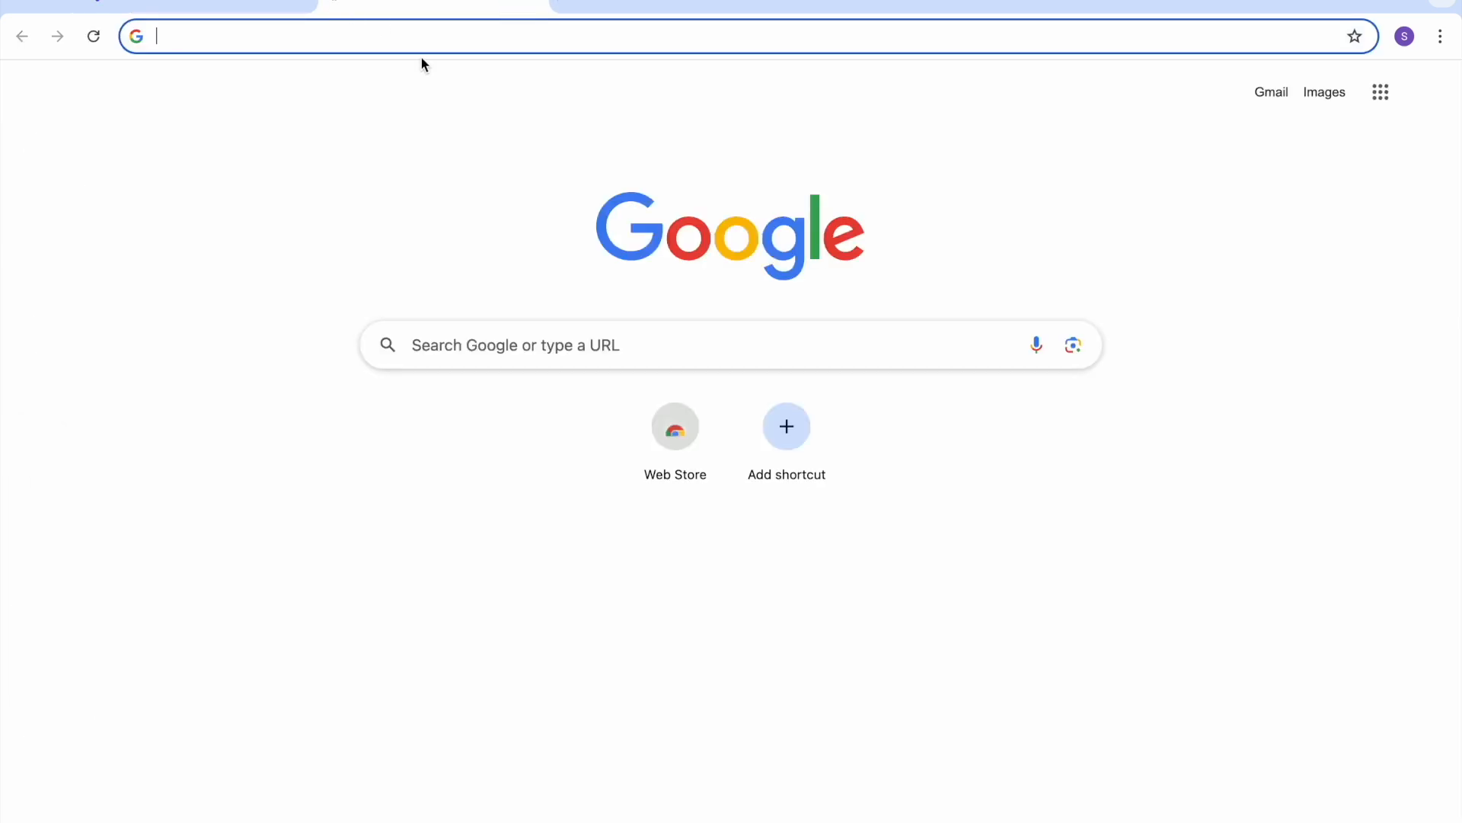
text(remove)
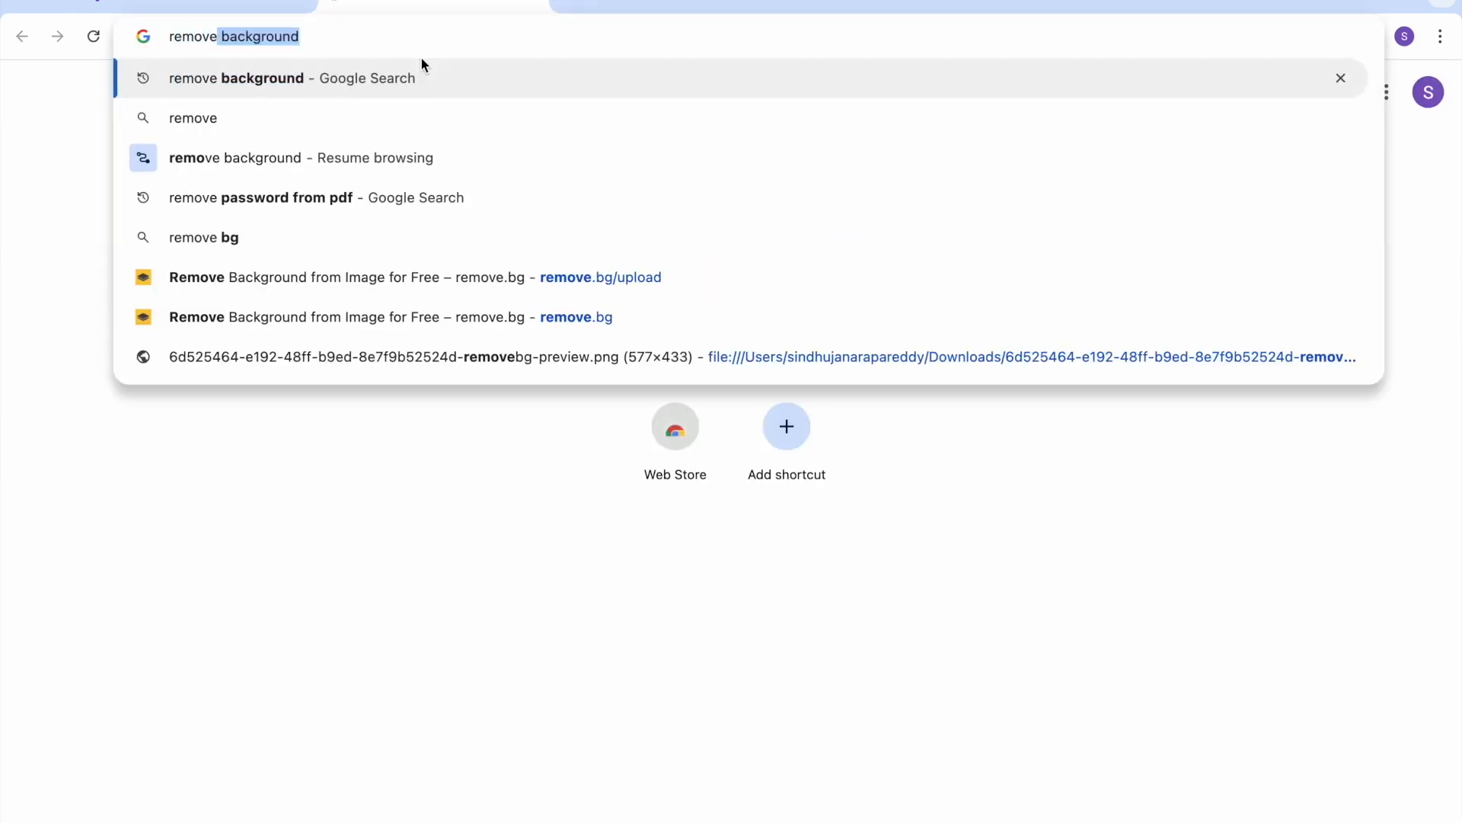
key(Return)
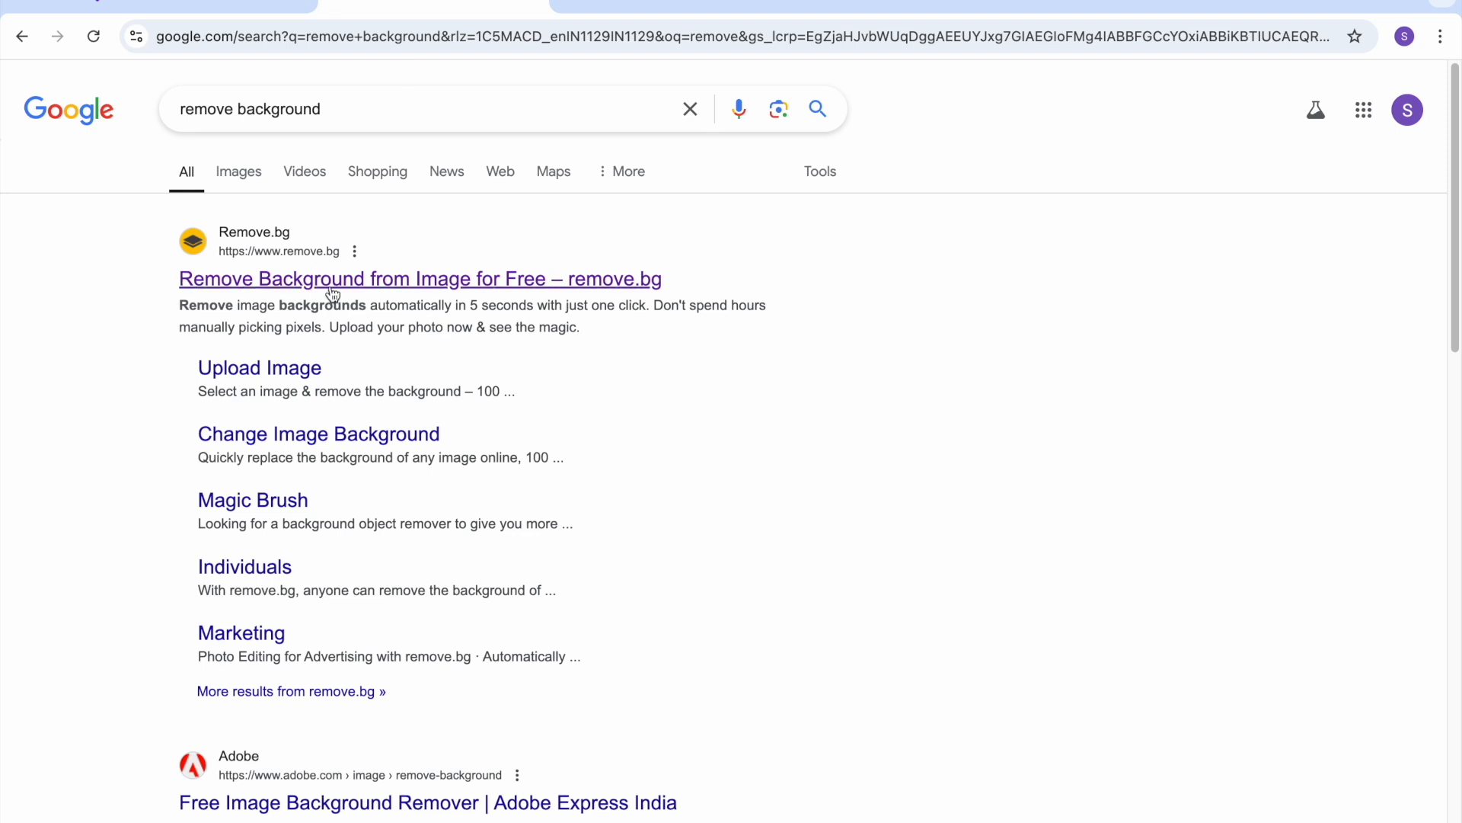
click(331, 279)
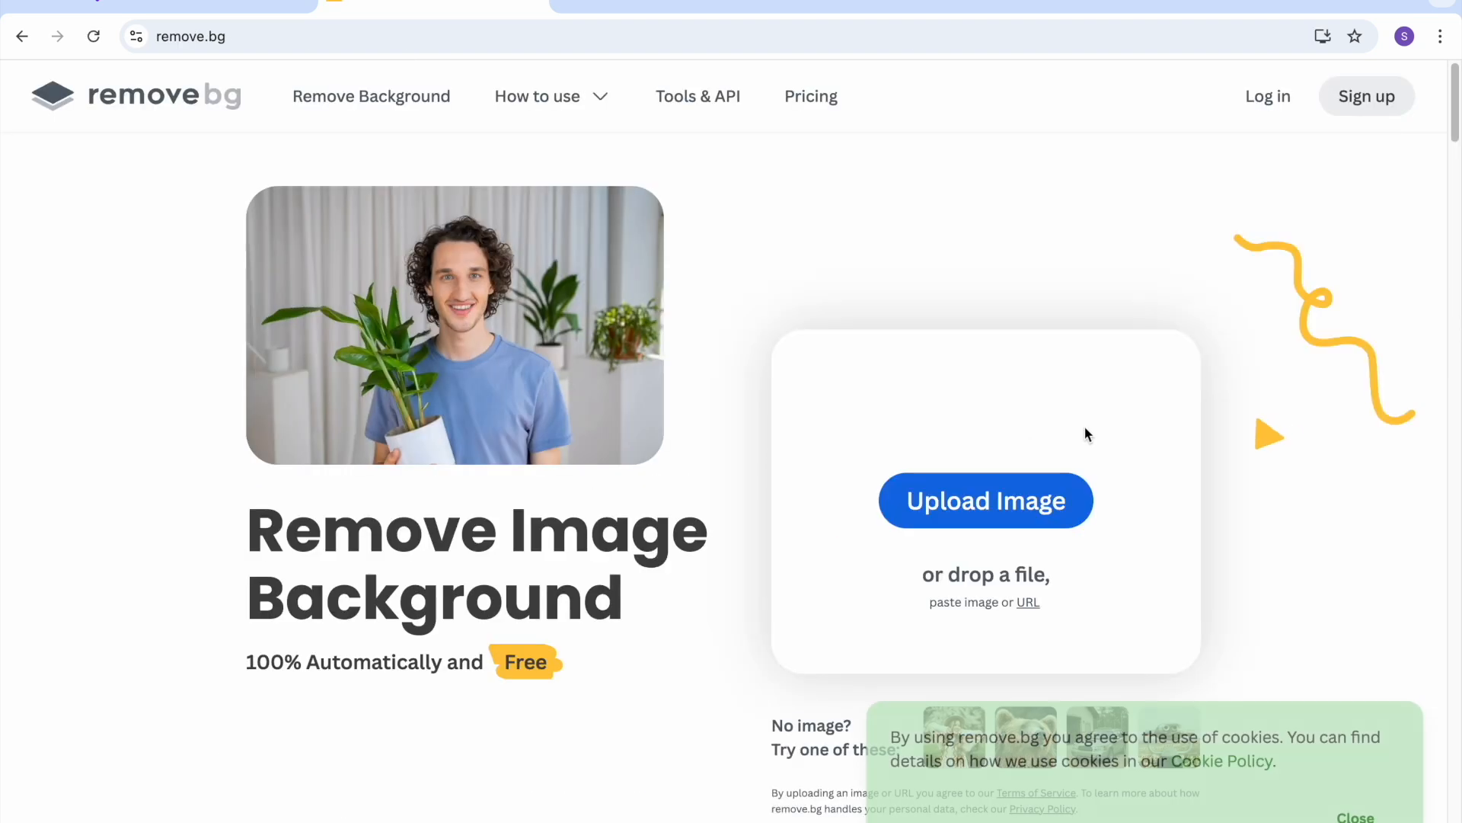
Step: Upload 6d525464-e192-48ff-b9ed-8e7f9b52524d.JPG to remove.bg, download the standard-size background-free image and return to the Canva design
click(1000, 499)
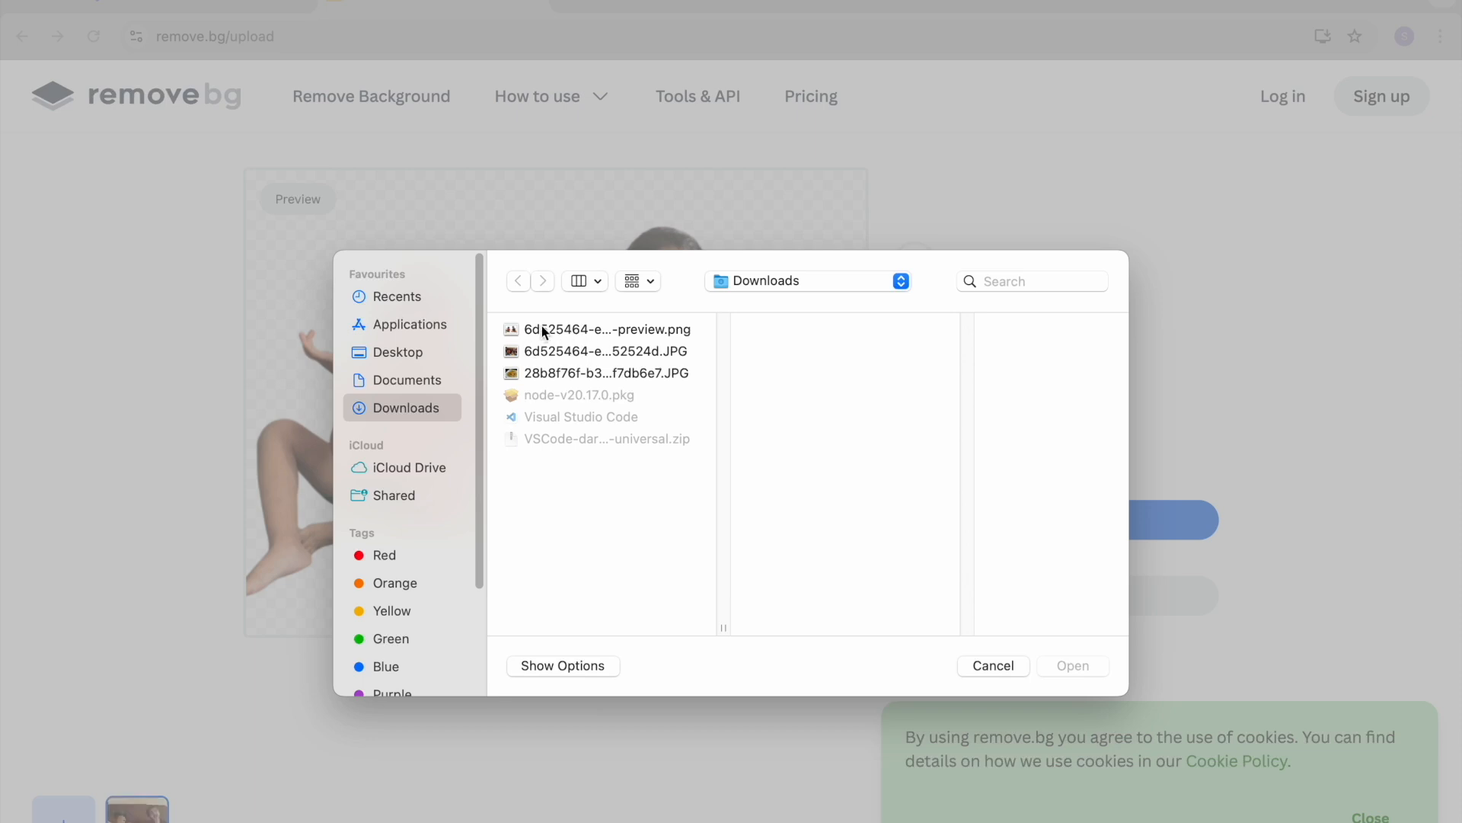
click(555, 352)
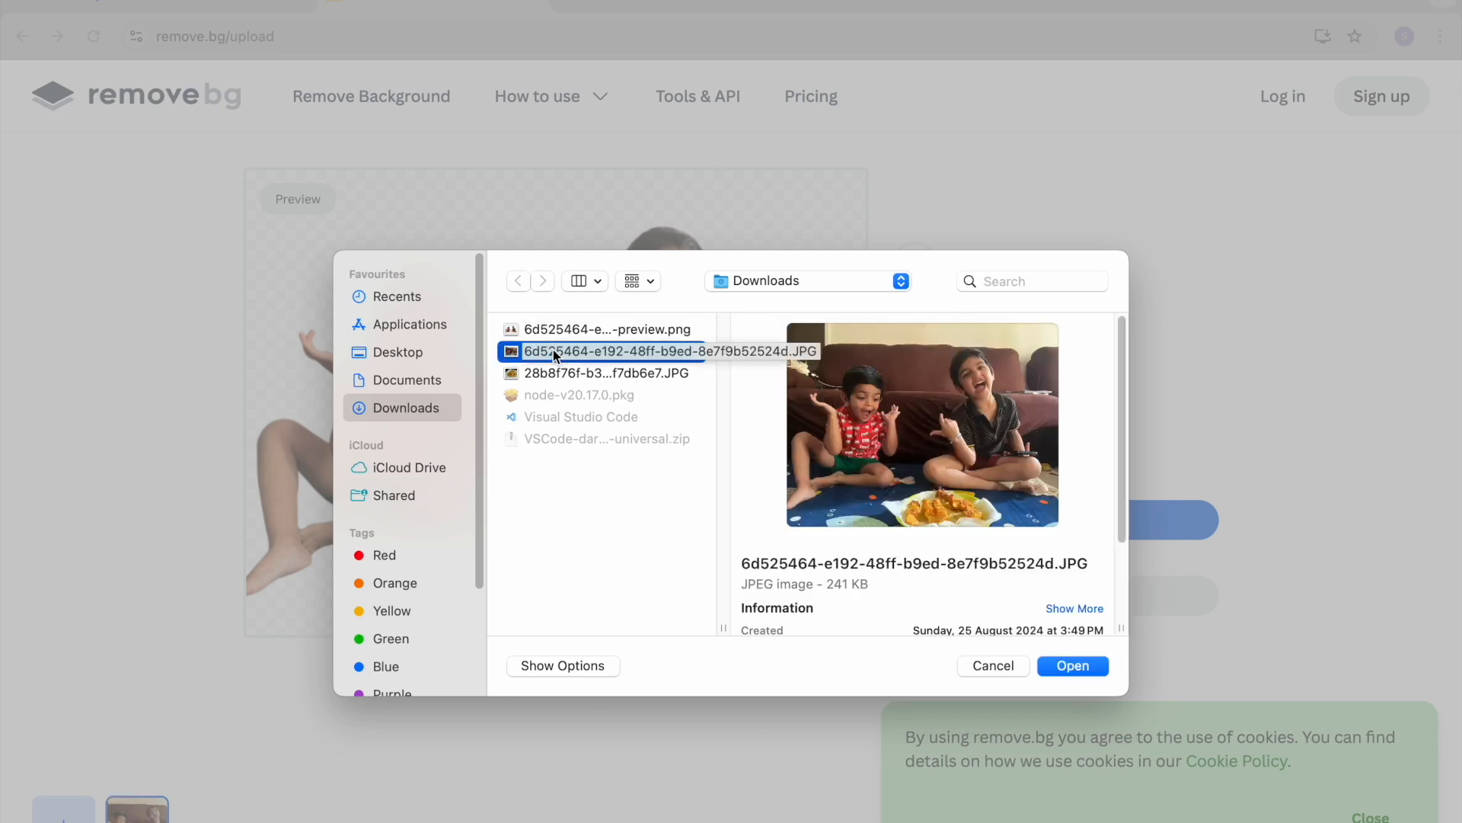
click(1074, 666)
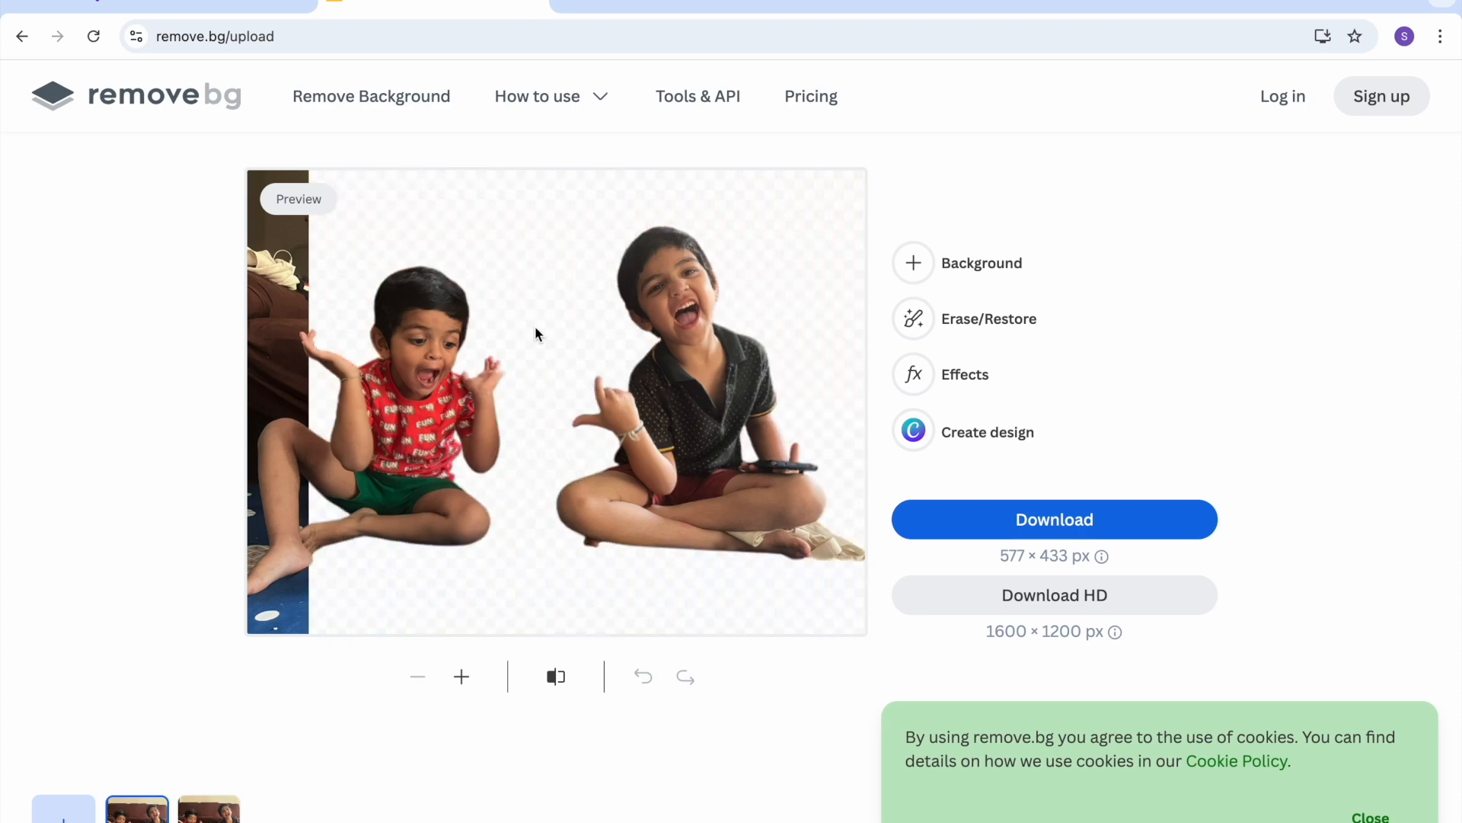
click(970, 537)
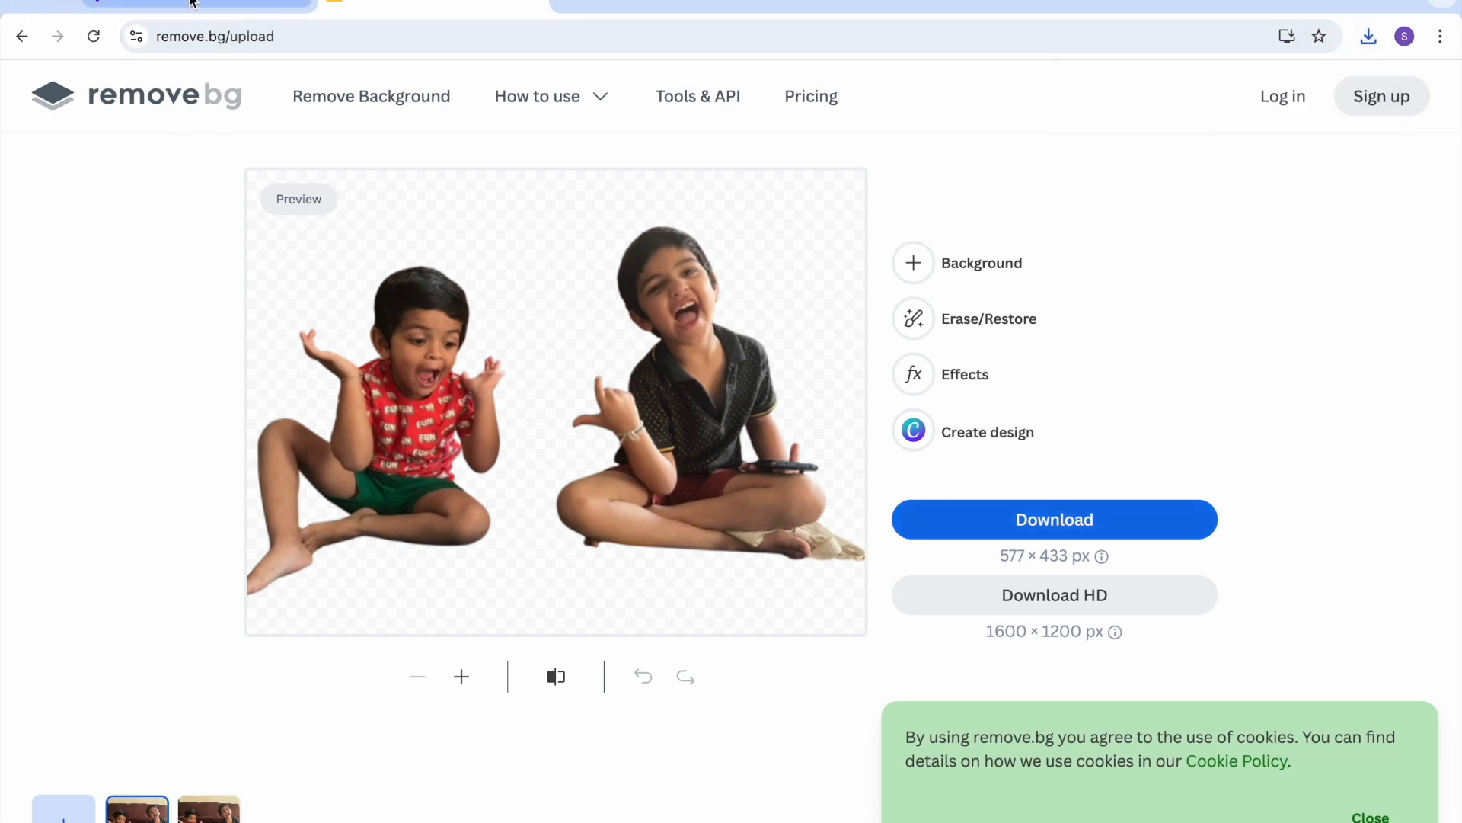
click(228, 6)
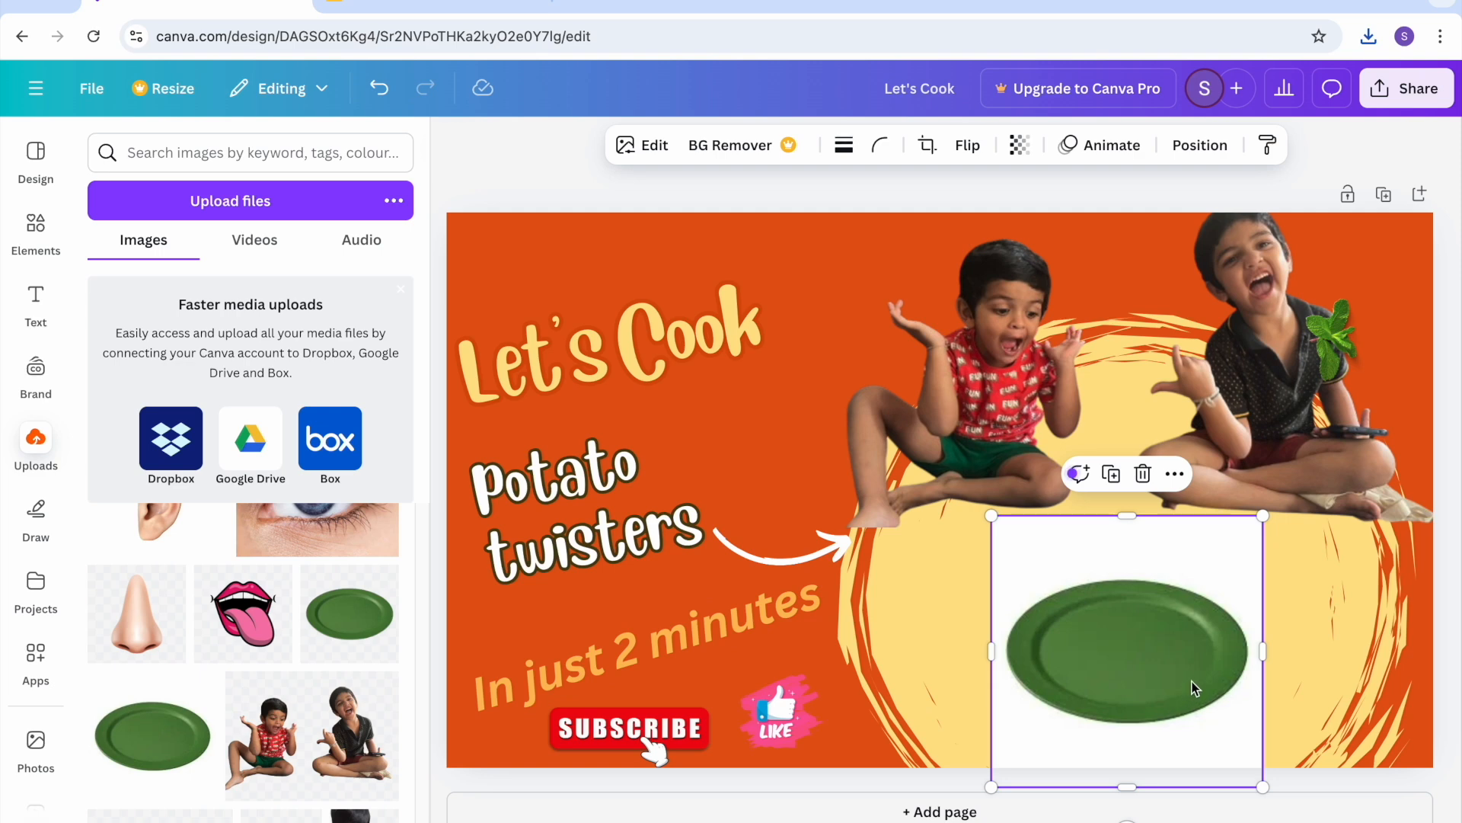
Step: Replace the white-backed plate with the background-free green plate from the uploads, enlarged and centred on the yellow circle below the boys
key(Delete)
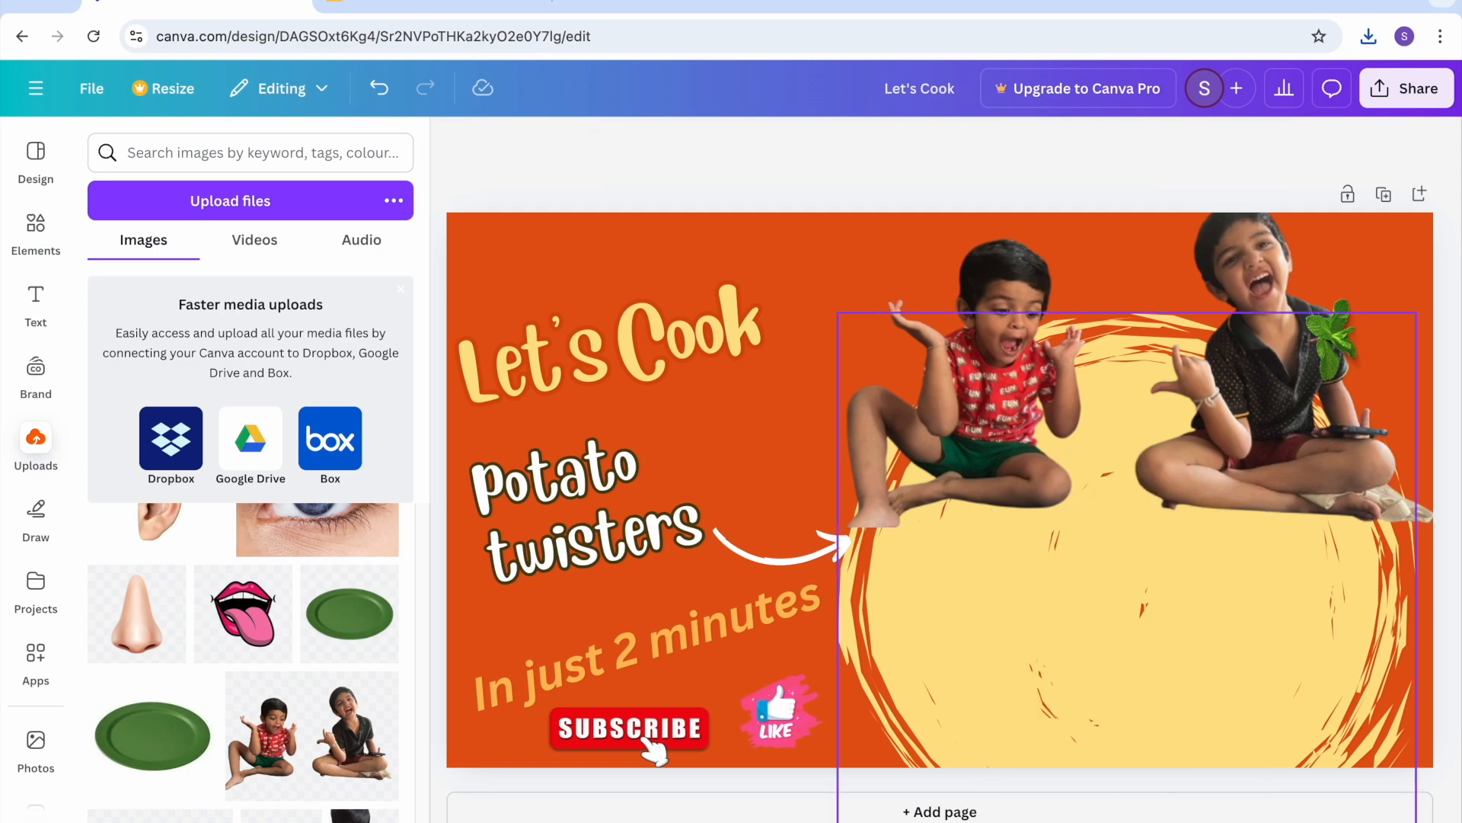
click(345, 634)
drag(969, 542, 1128, 664)
drag(967, 757, 872, 822)
drag(1018, 694, 1087, 652)
drag(940, 815, 896, 821)
drag(1114, 702, 1140, 682)
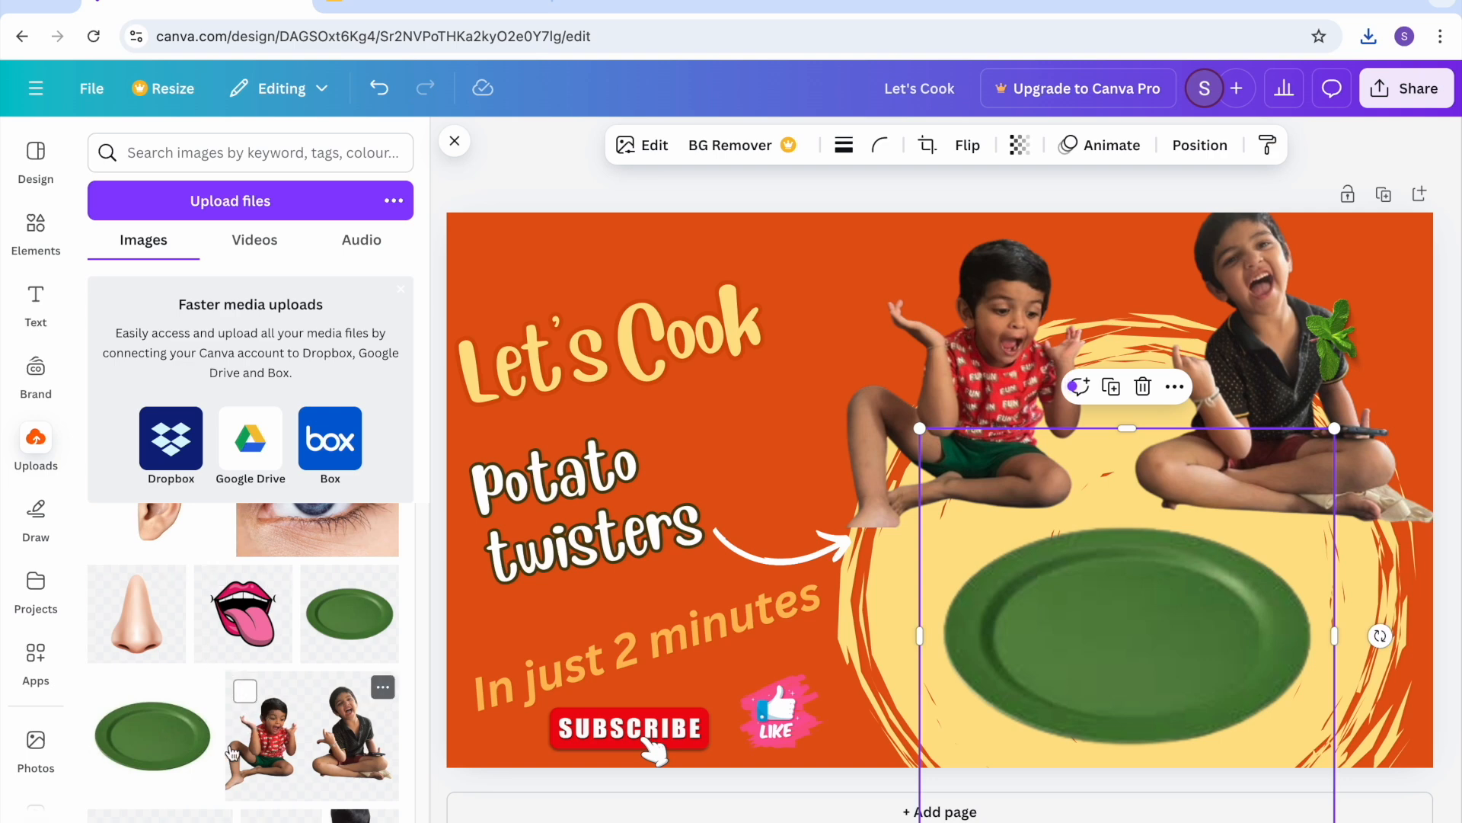
Step: Add the potato twisters image from the uploads, scale it down and place it on the green plate
click(191, 815)
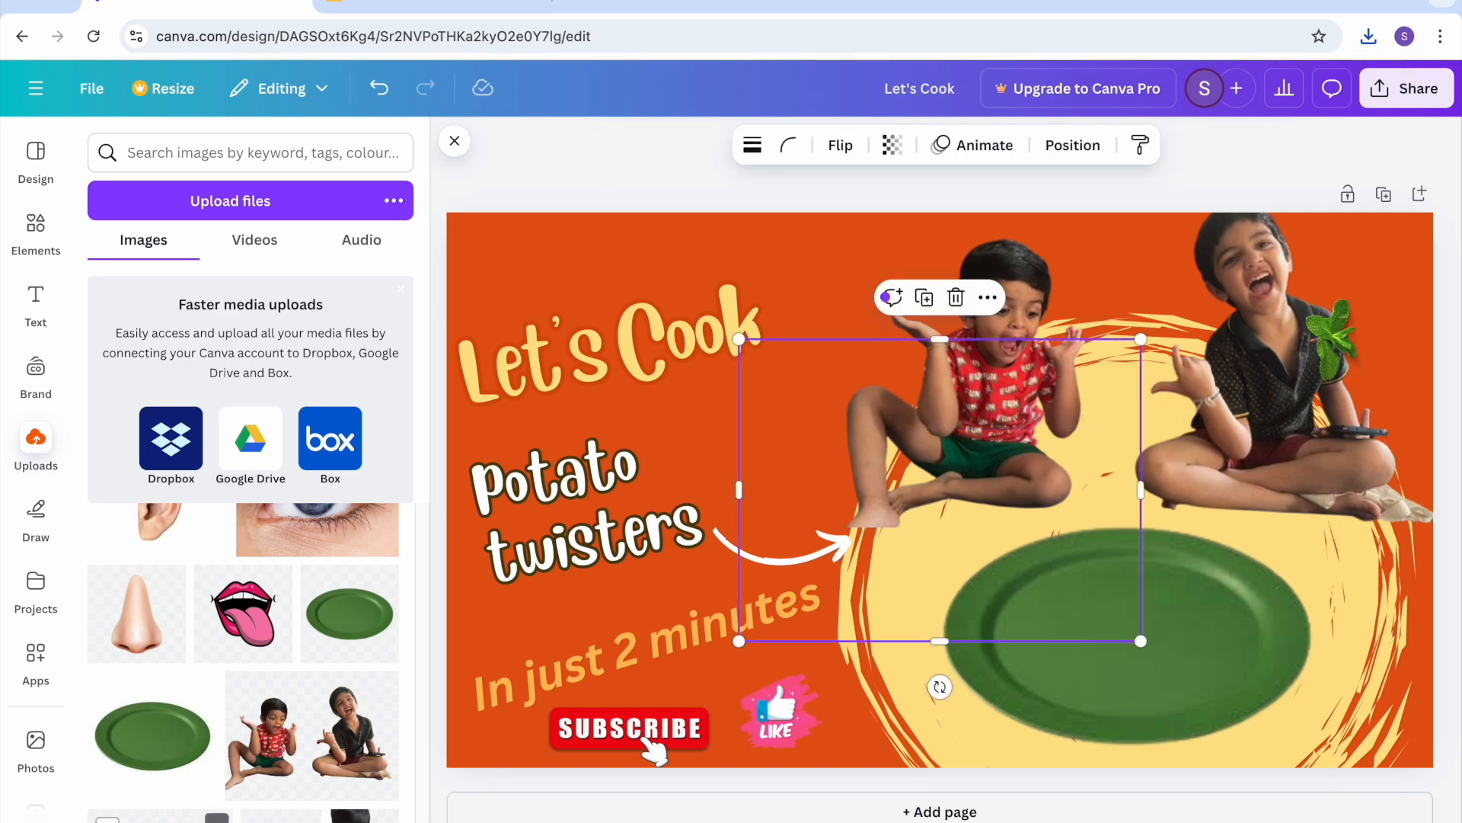
drag(858, 580, 1022, 689)
drag(900, 751, 985, 686)
drag(1119, 565, 1097, 636)
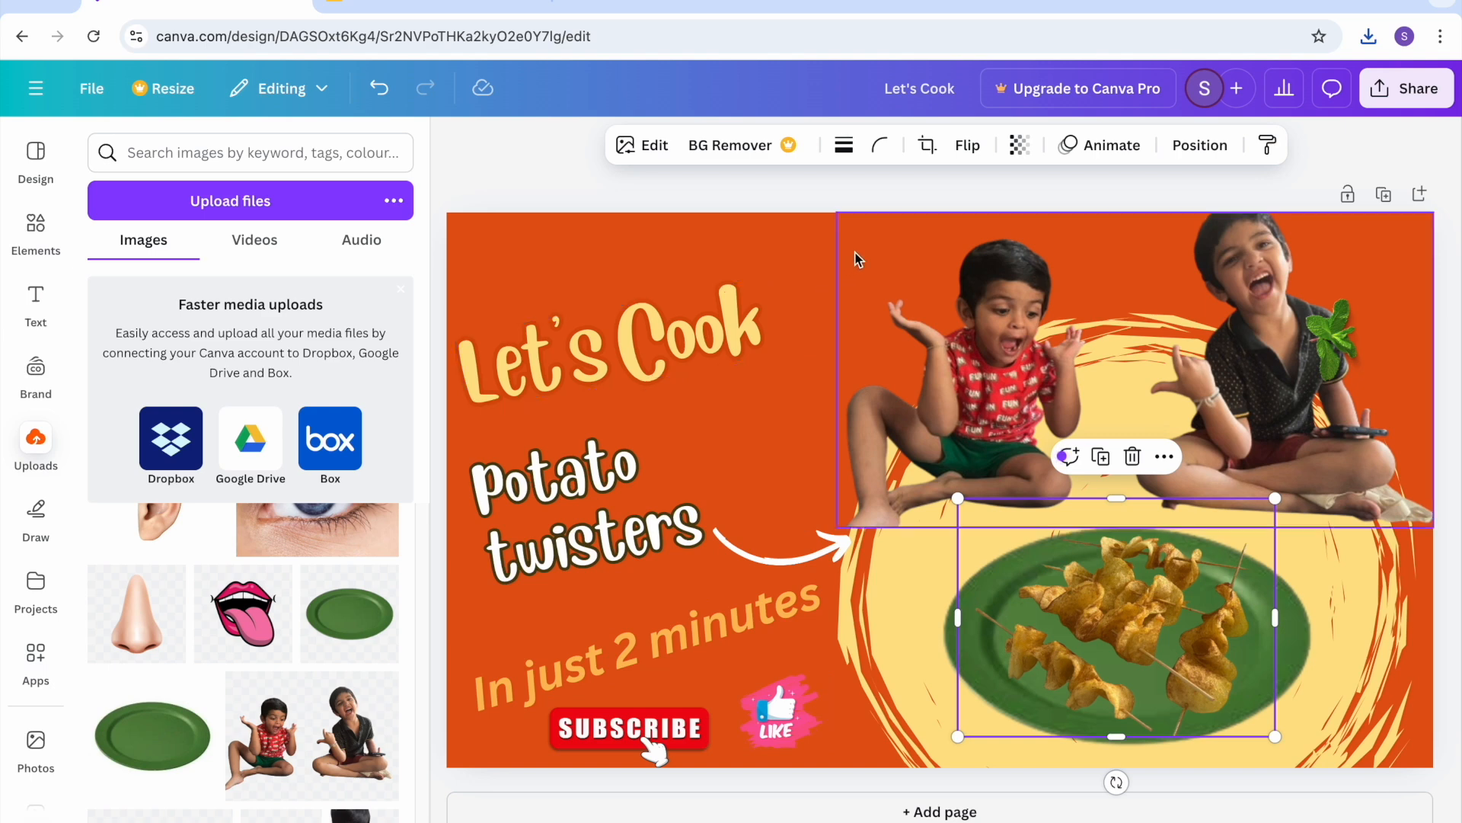
click(683, 253)
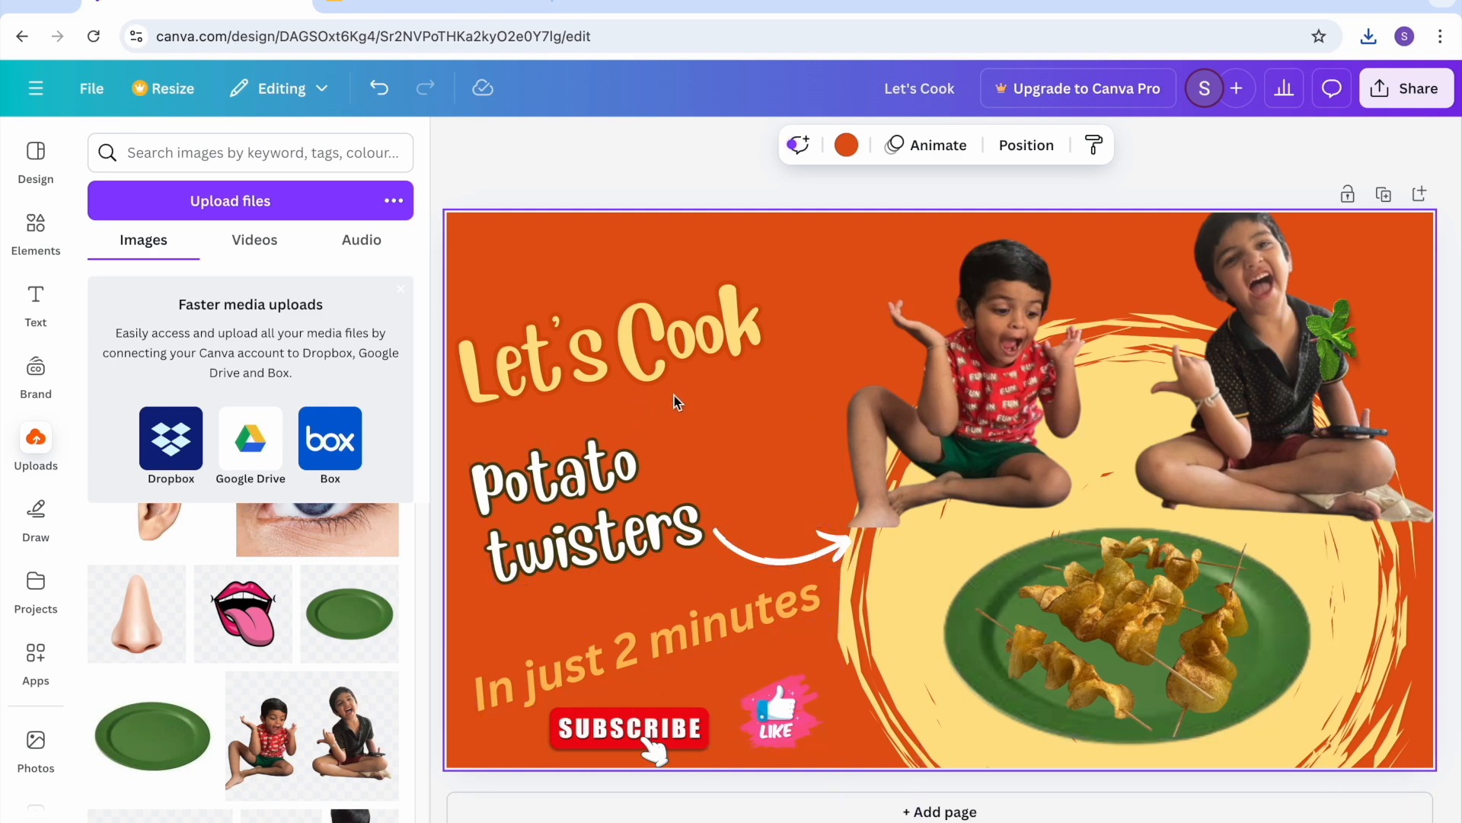
Step: Switch to an empty browser tab and search Google for "translator"
click(576, 4)
click(380, 49)
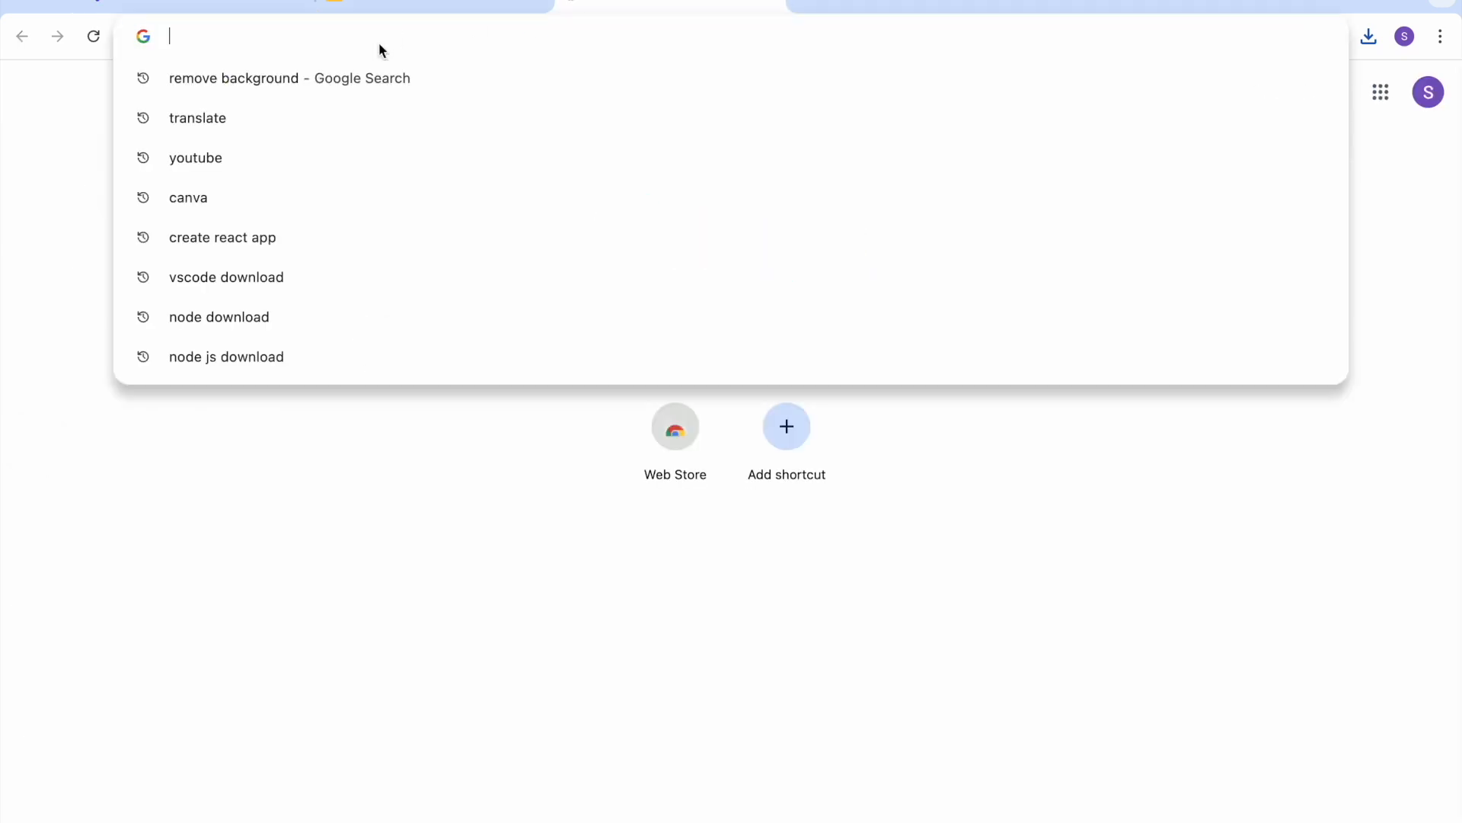
text(tra)
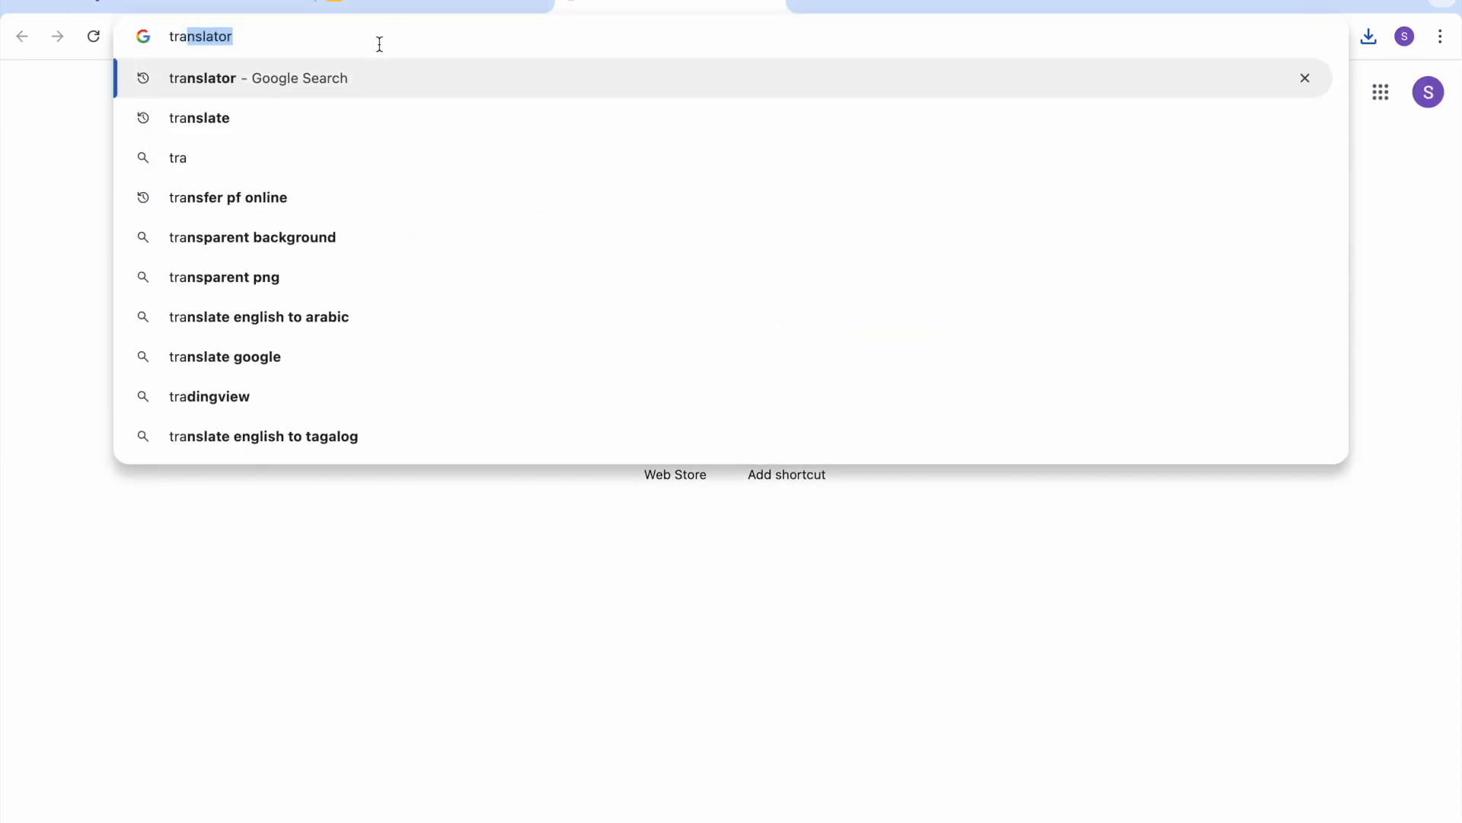
text(ns)
key(Return)
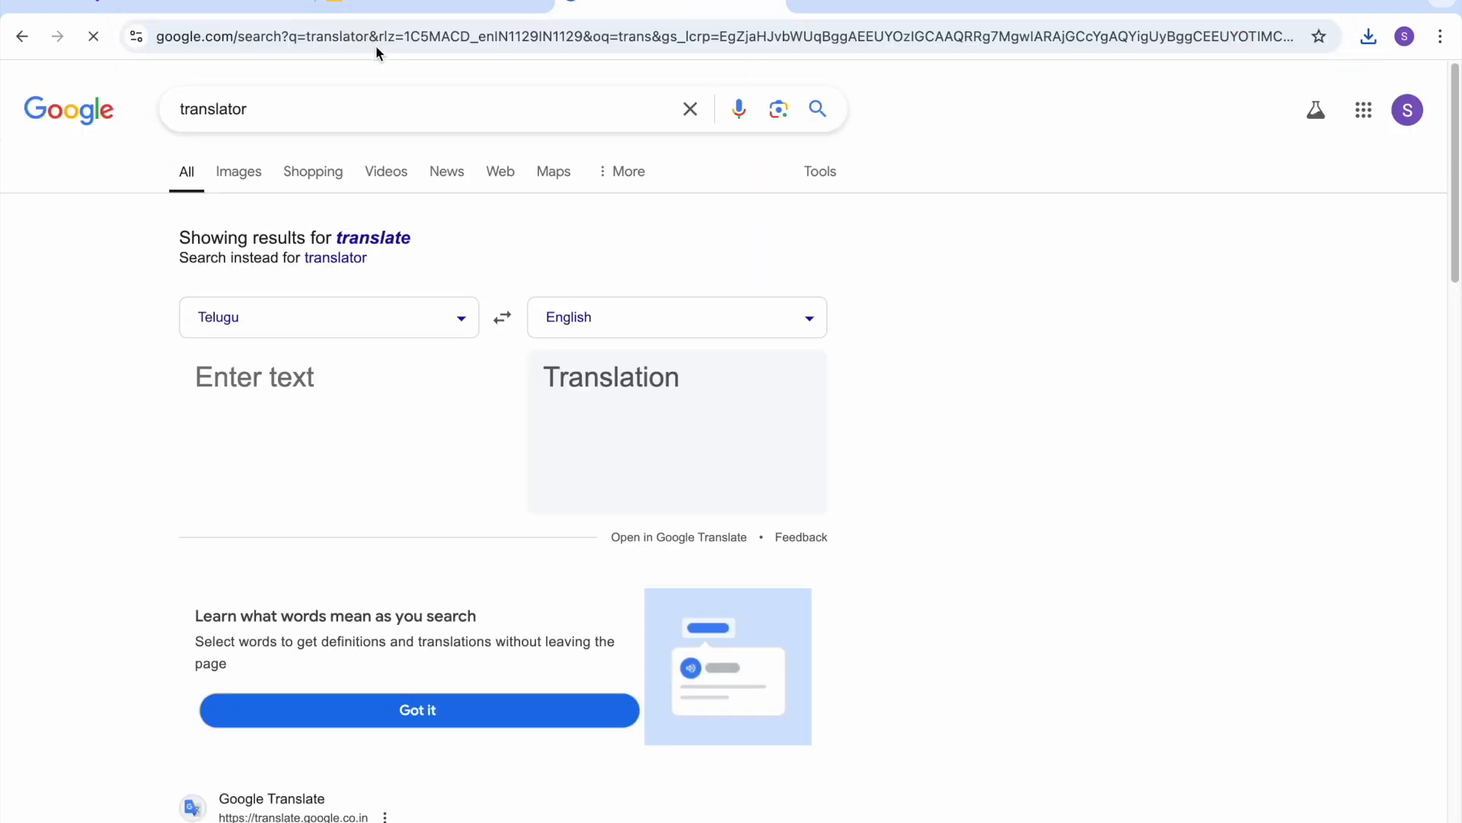
Step: Enter "2 minutes lo potato twisters cheskodam ela..?" as the Telugu source text and convert it to Telugu script
click(274, 387)
text(2 minutes)
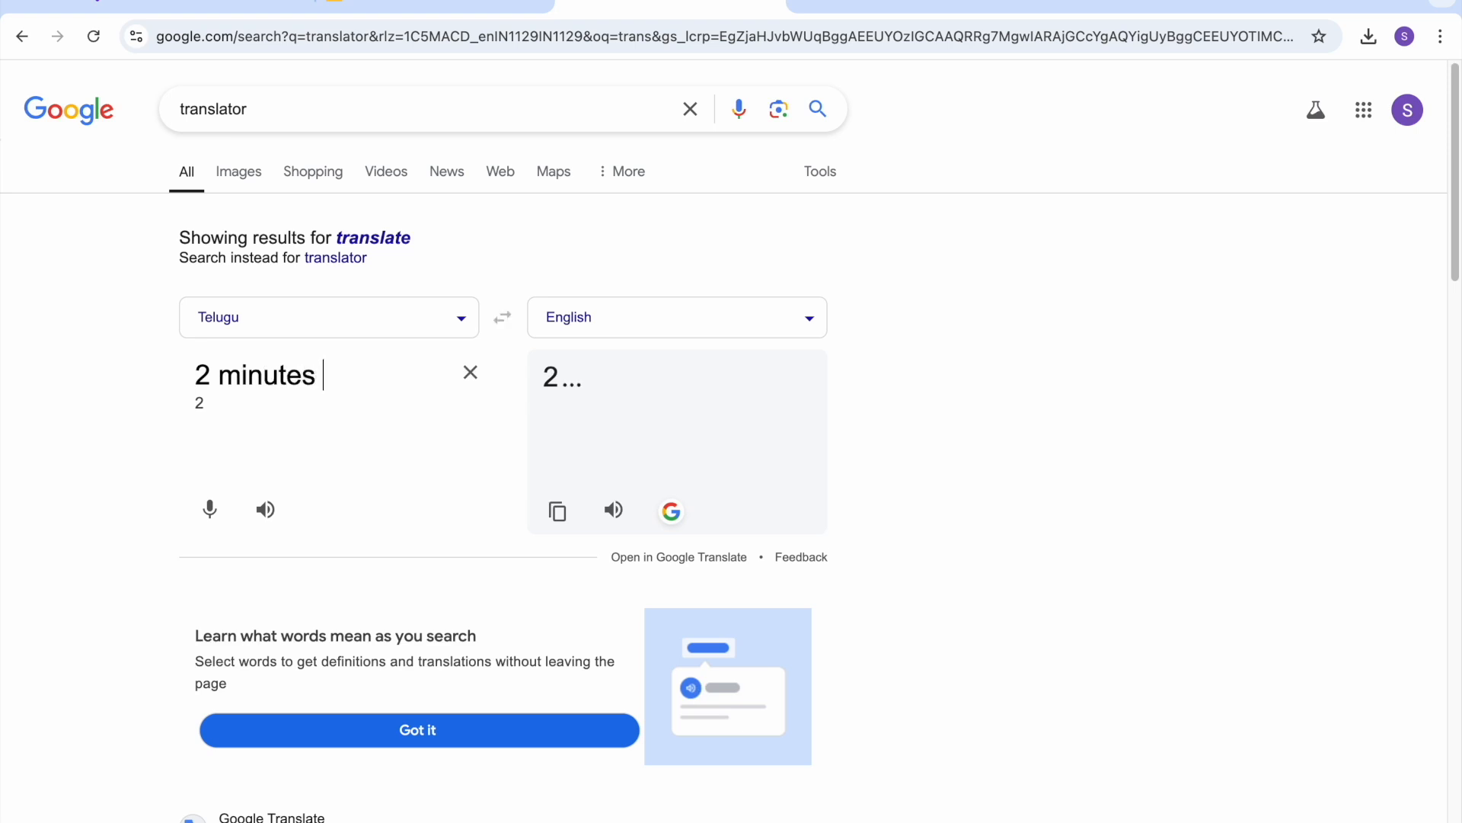
text( lo potato tw)
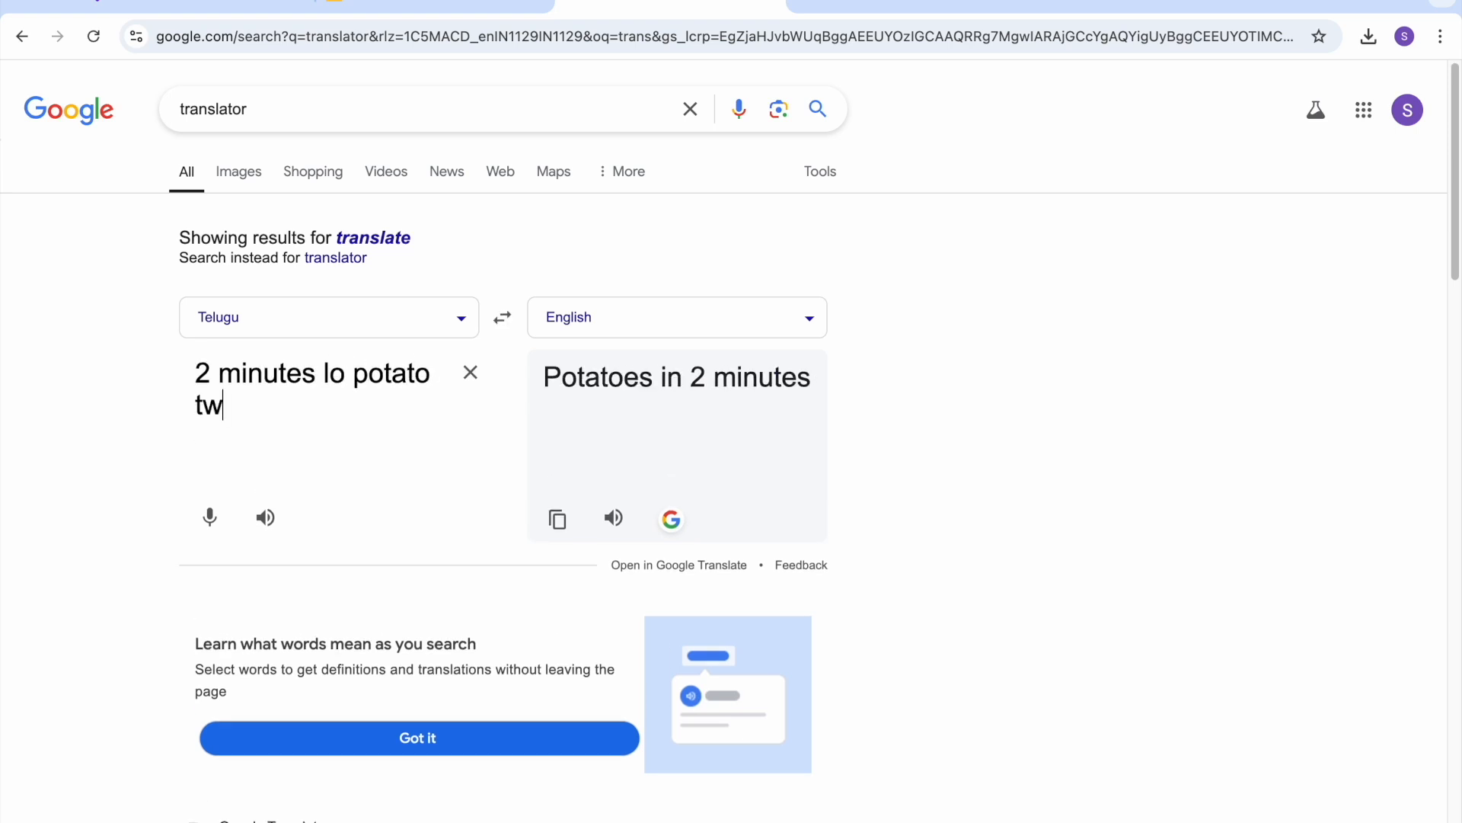
text(isters )
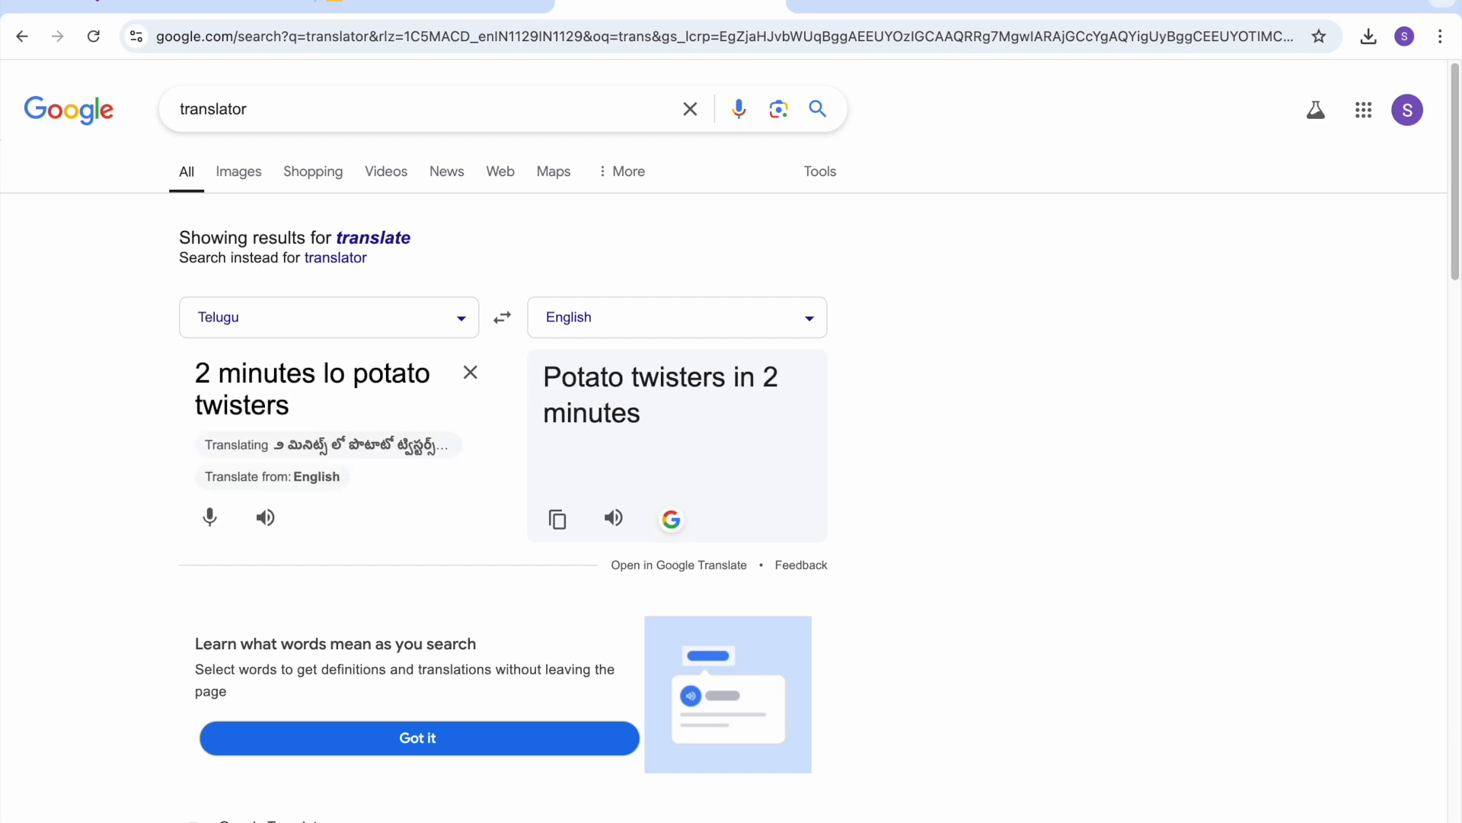
text(cheskodam )
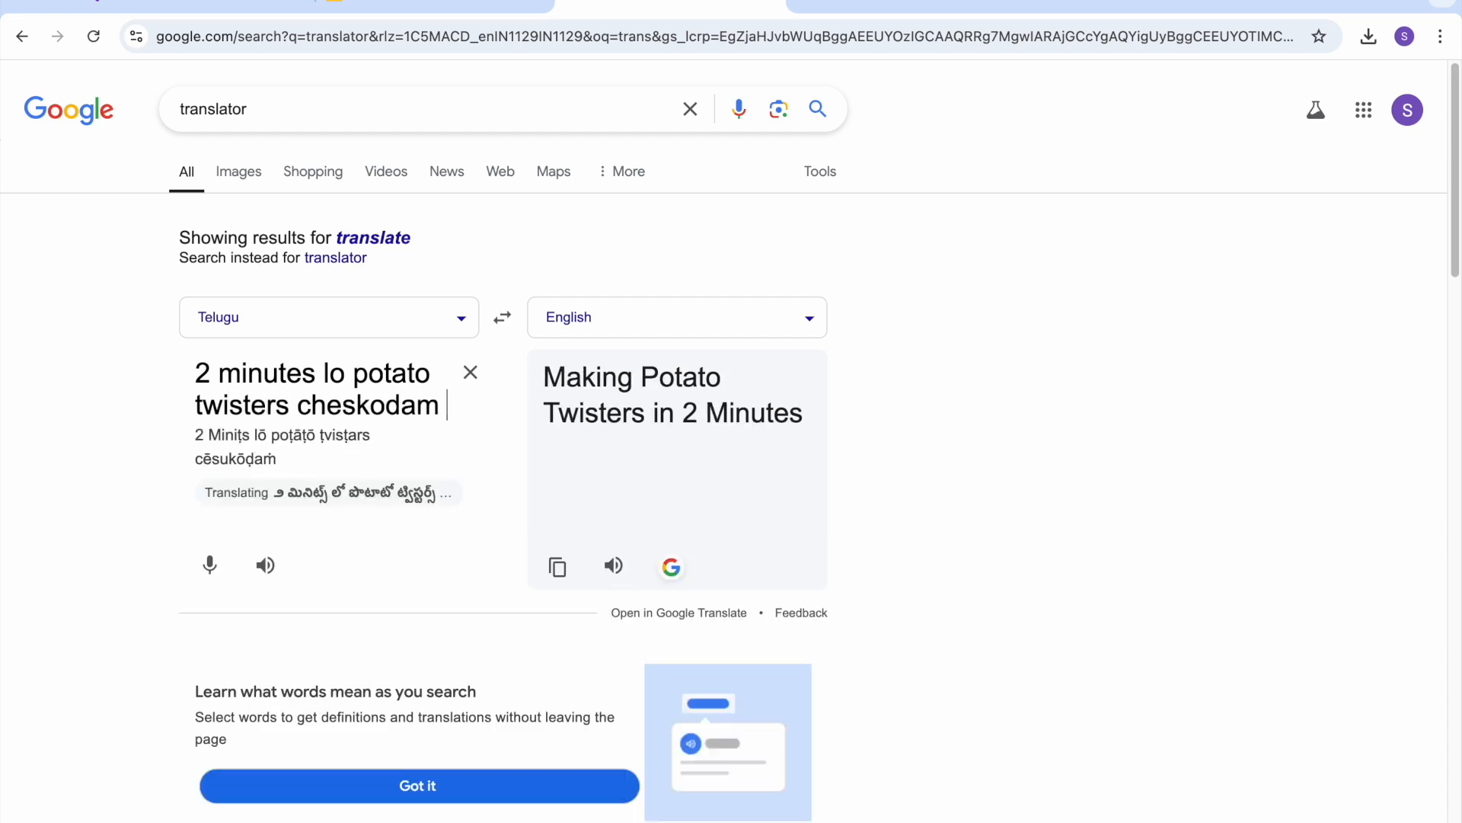
text(ela)
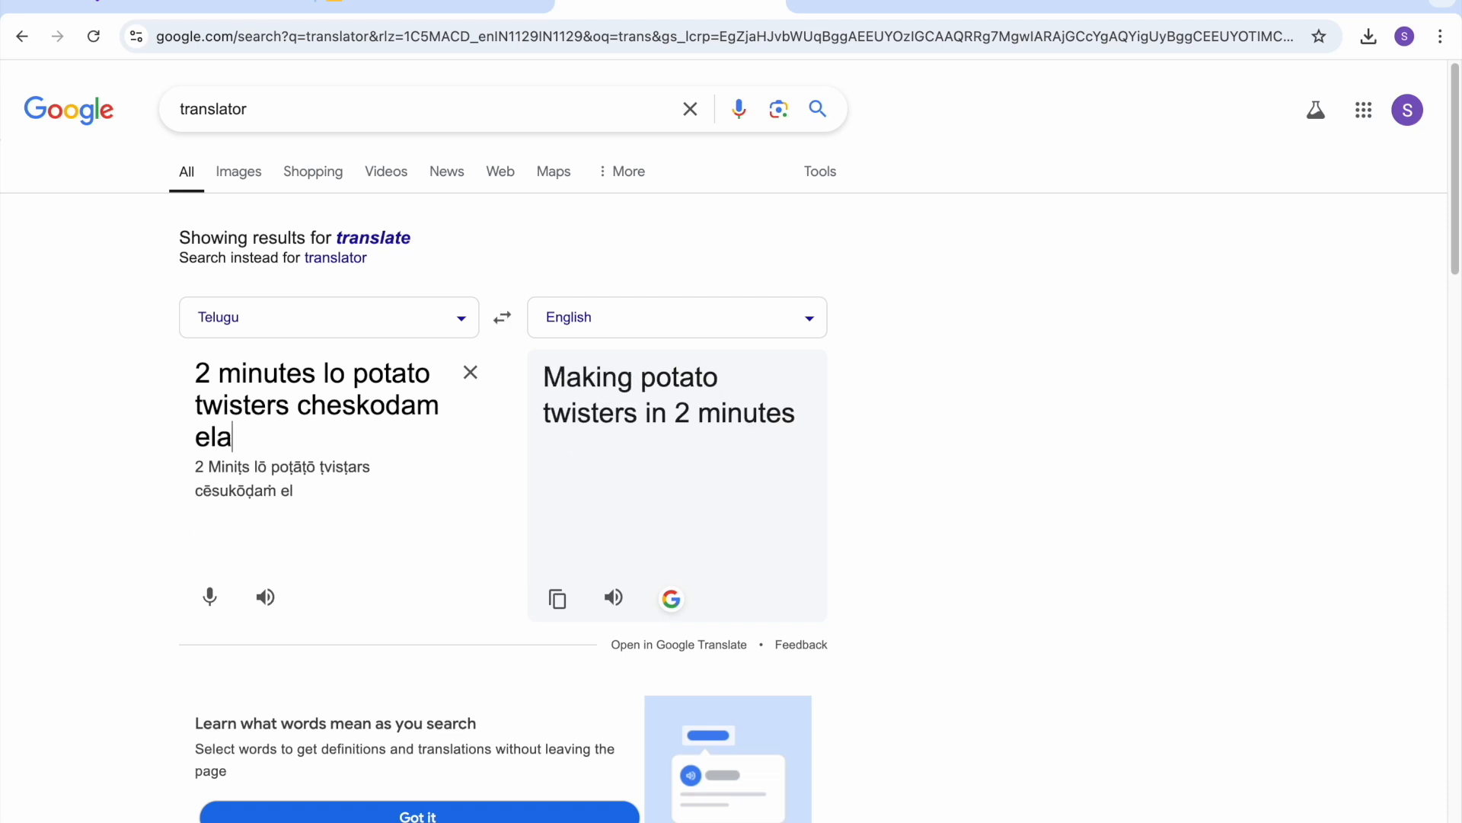
text(..?)
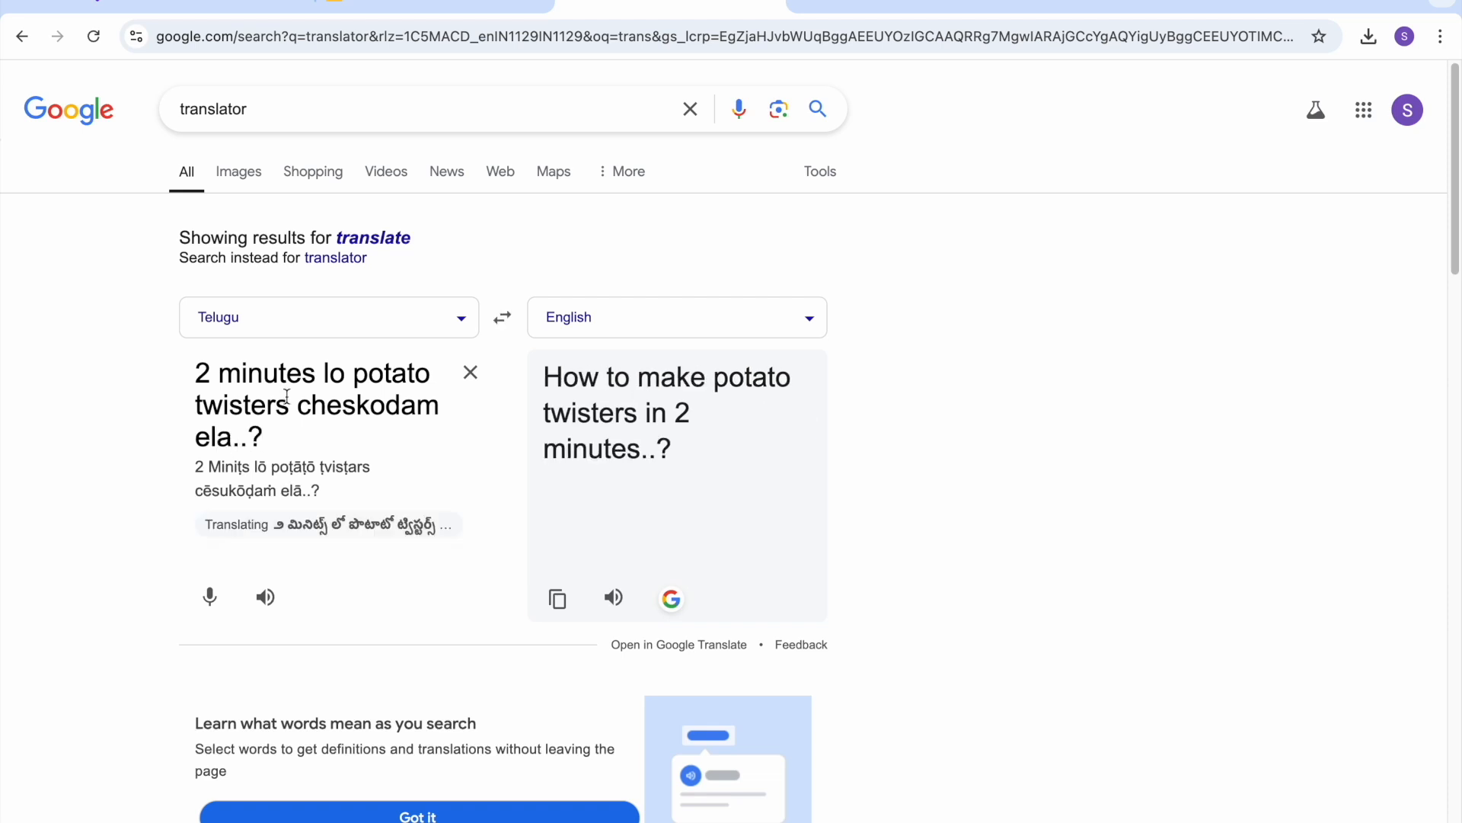
click(340, 538)
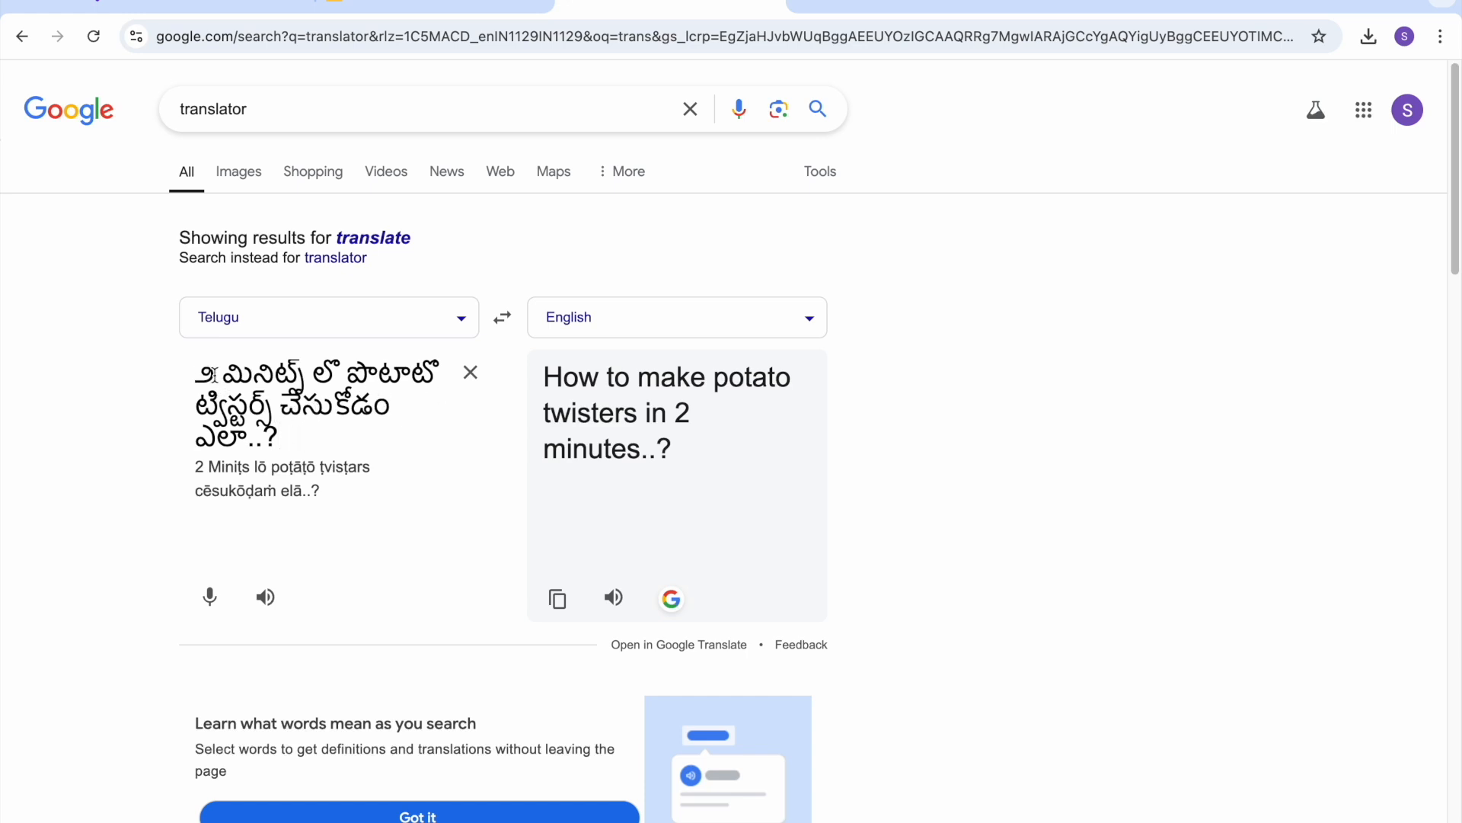
Step: Select the closing words "చేసుకోడం ఎలా..?" of the Telugu source text and return to the Canva design
drag(211, 376, 202, 378)
drag(312, 374, 200, 378)
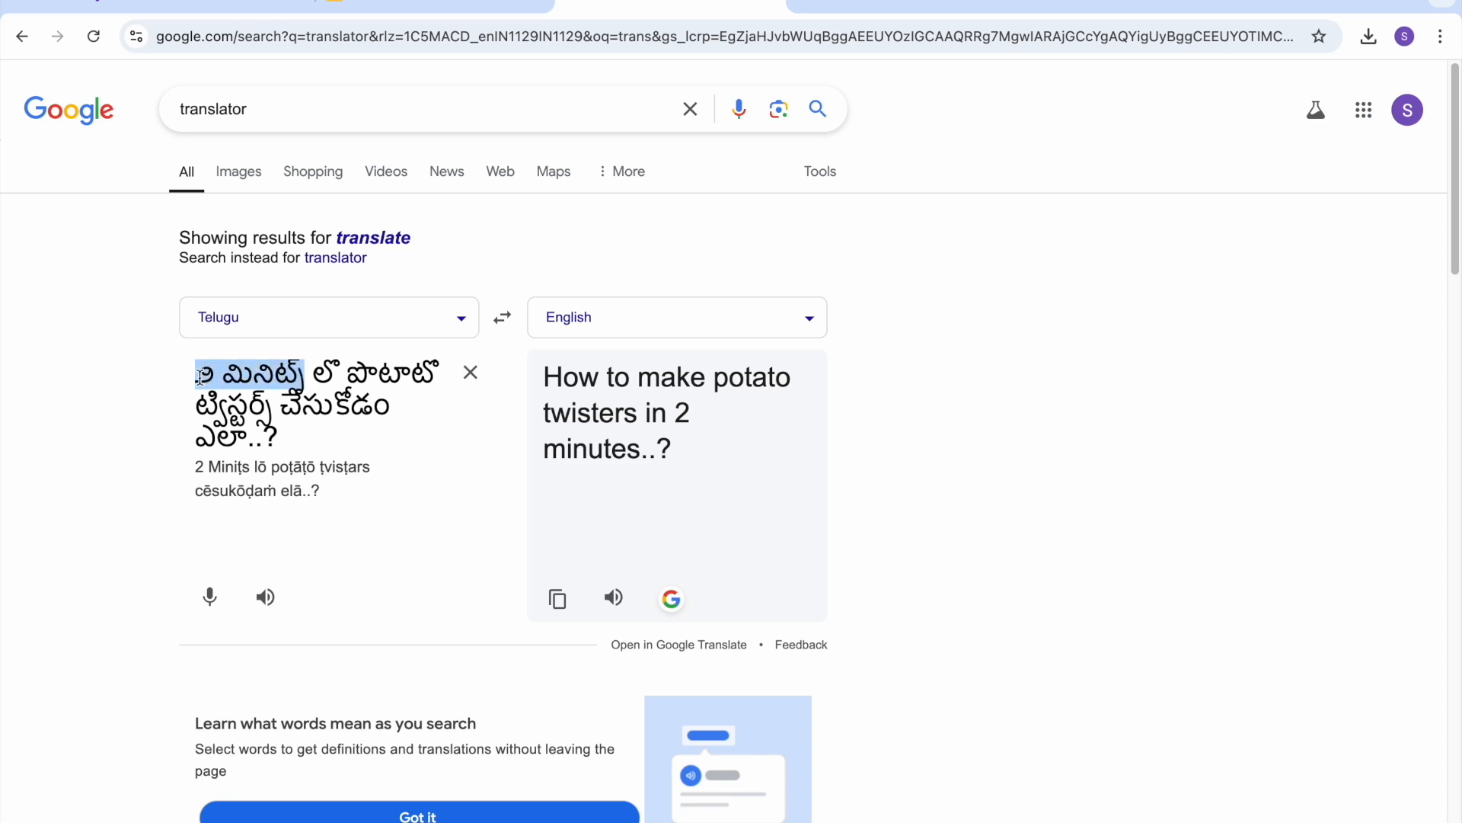
click(328, 374)
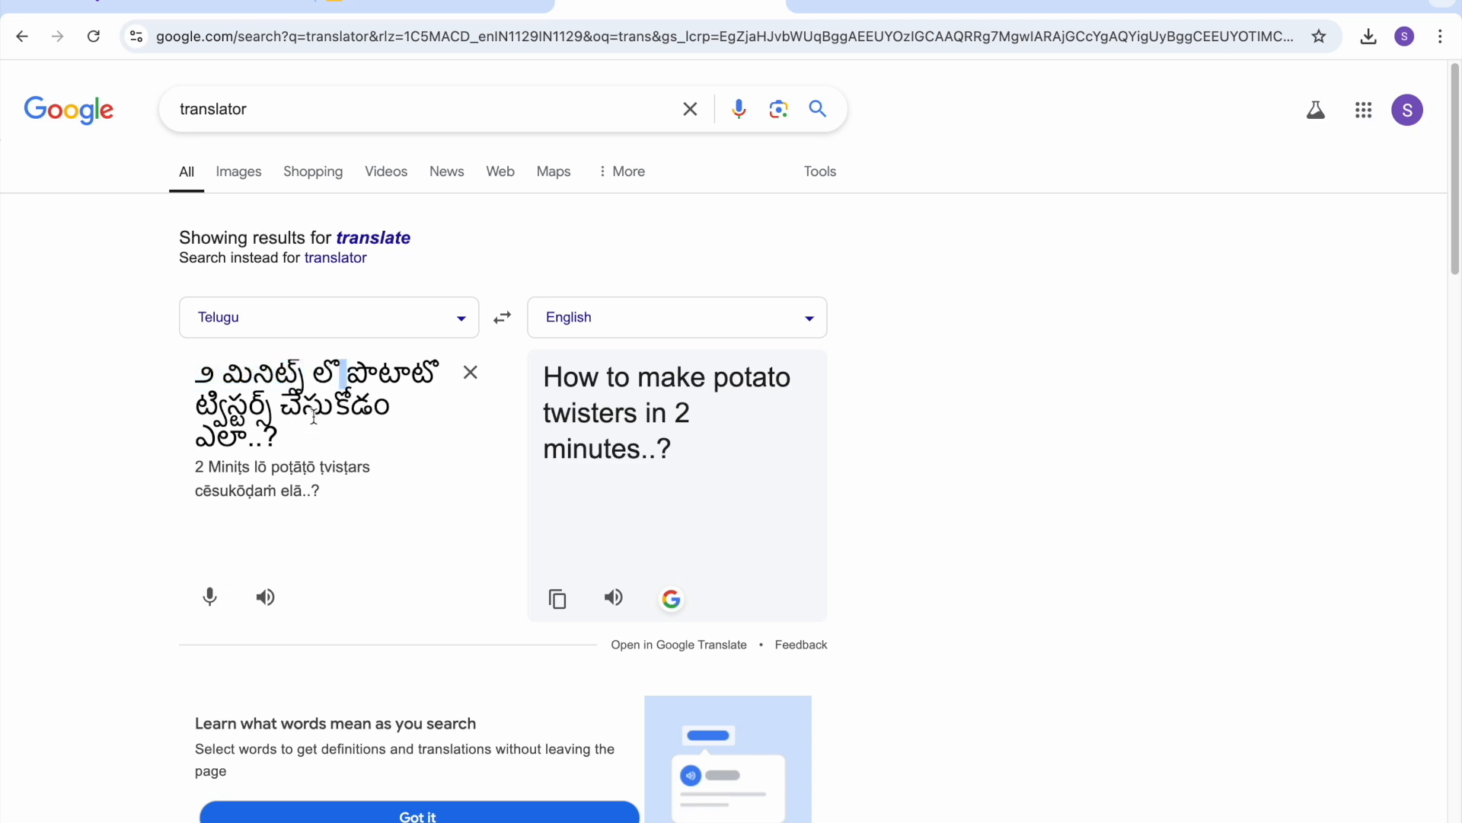
drag(284, 406, 306, 432)
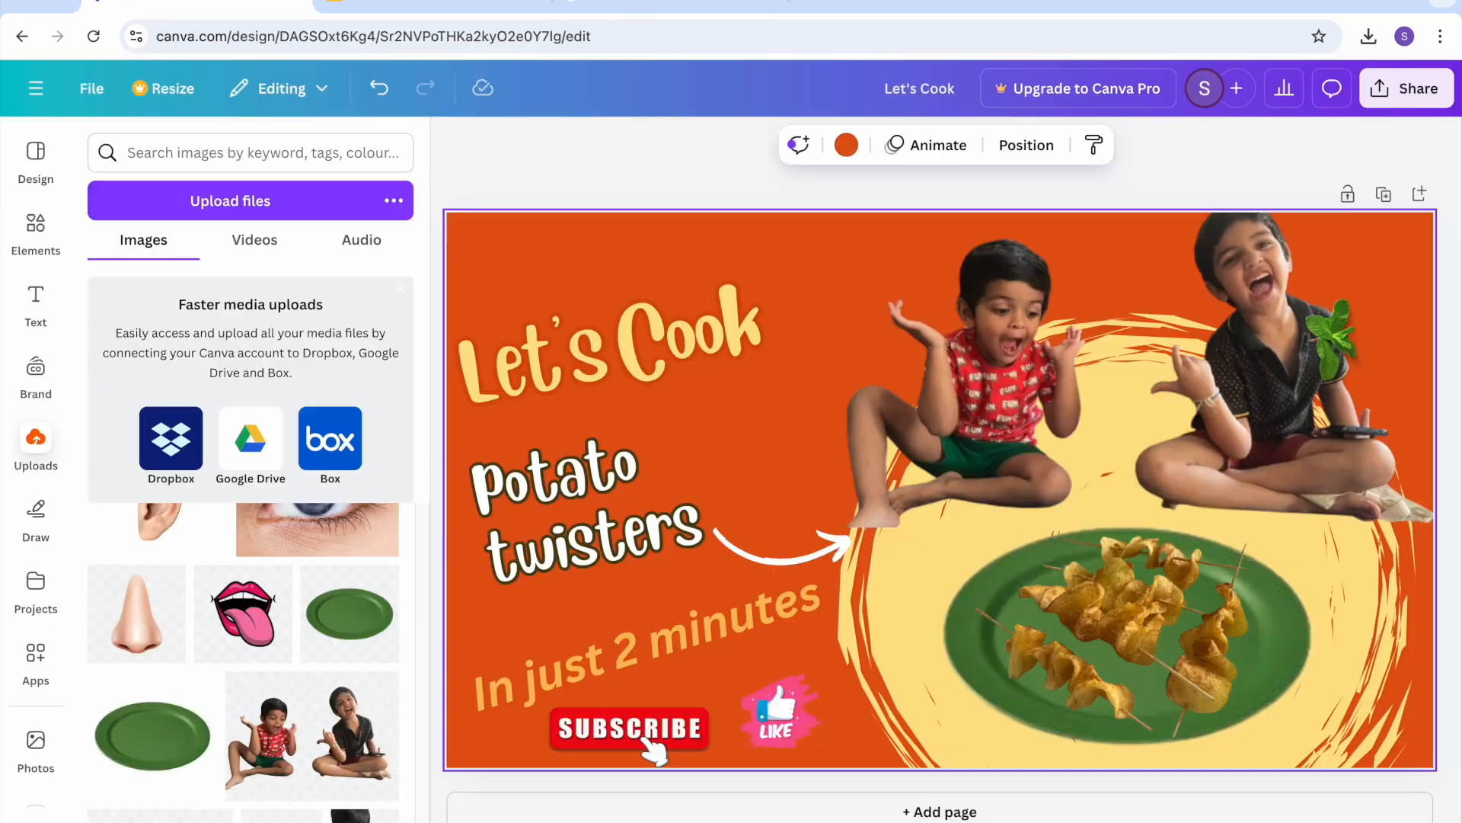
click(198, 6)
Step: Delete the "In just 2 minutes" text and try to paste the clipboard content in its place, allowing Canva clipboard access
click(632, 637)
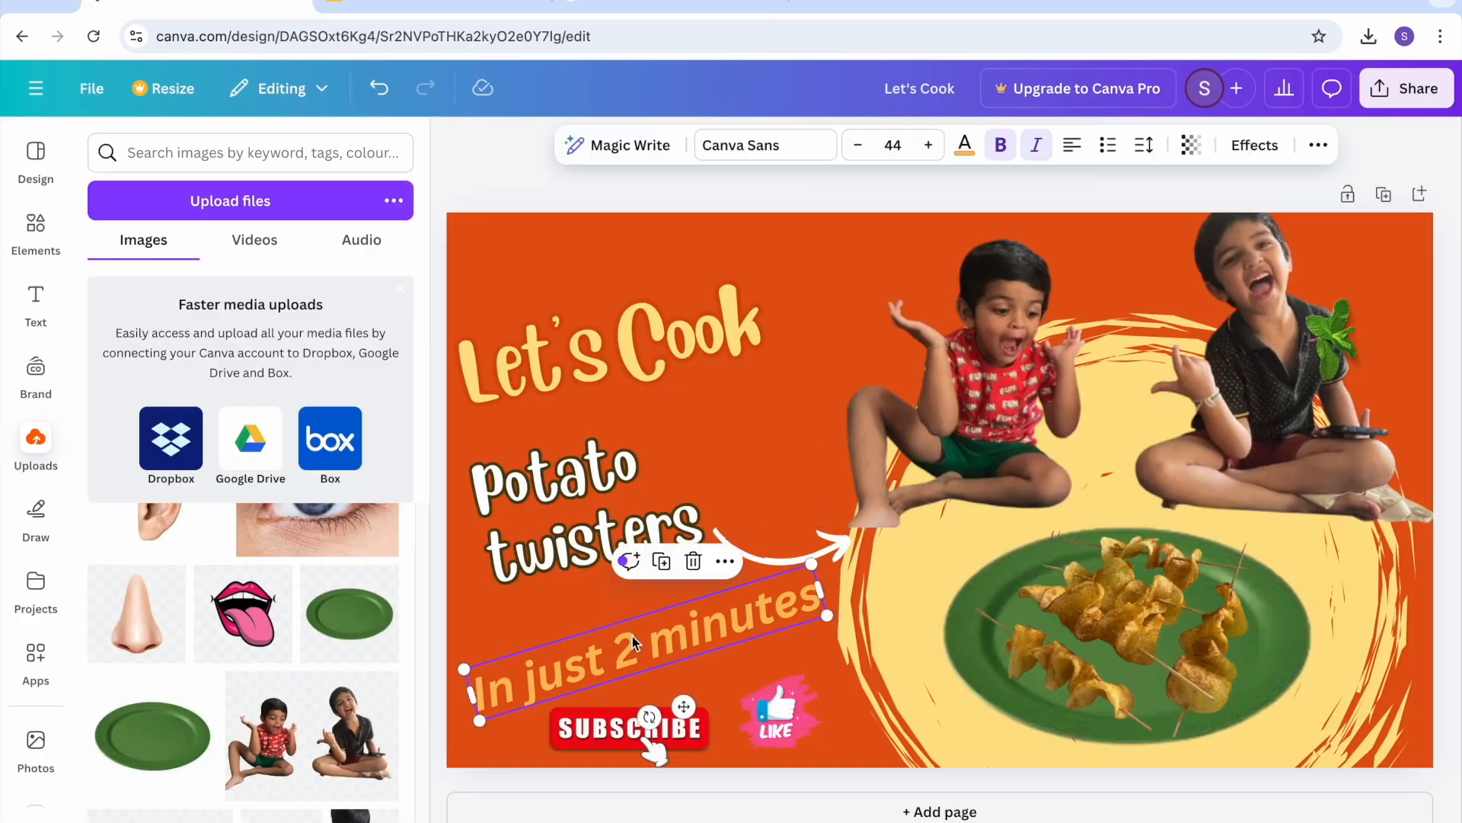
key(Delete)
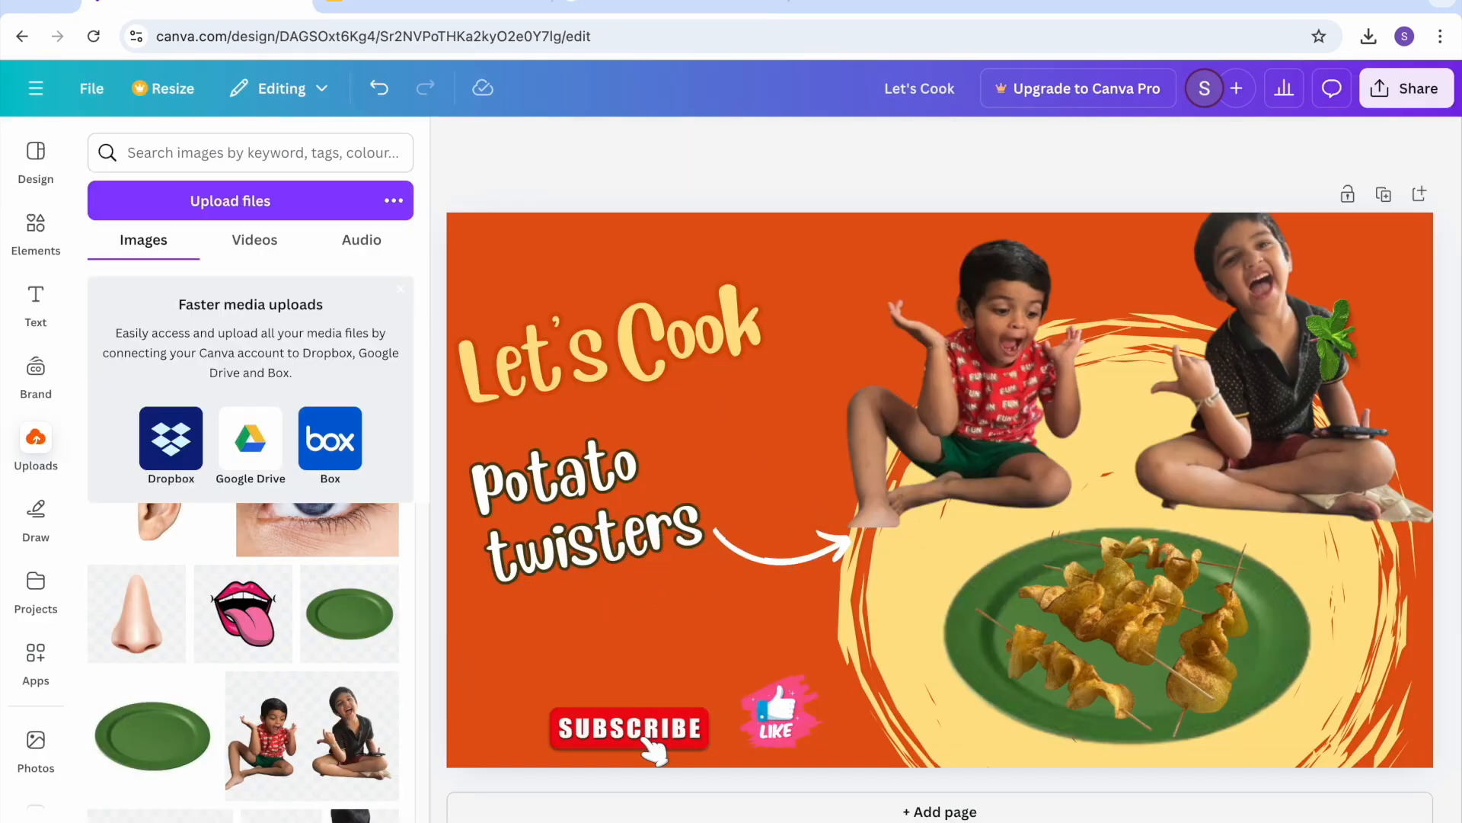
right_click(631, 690)
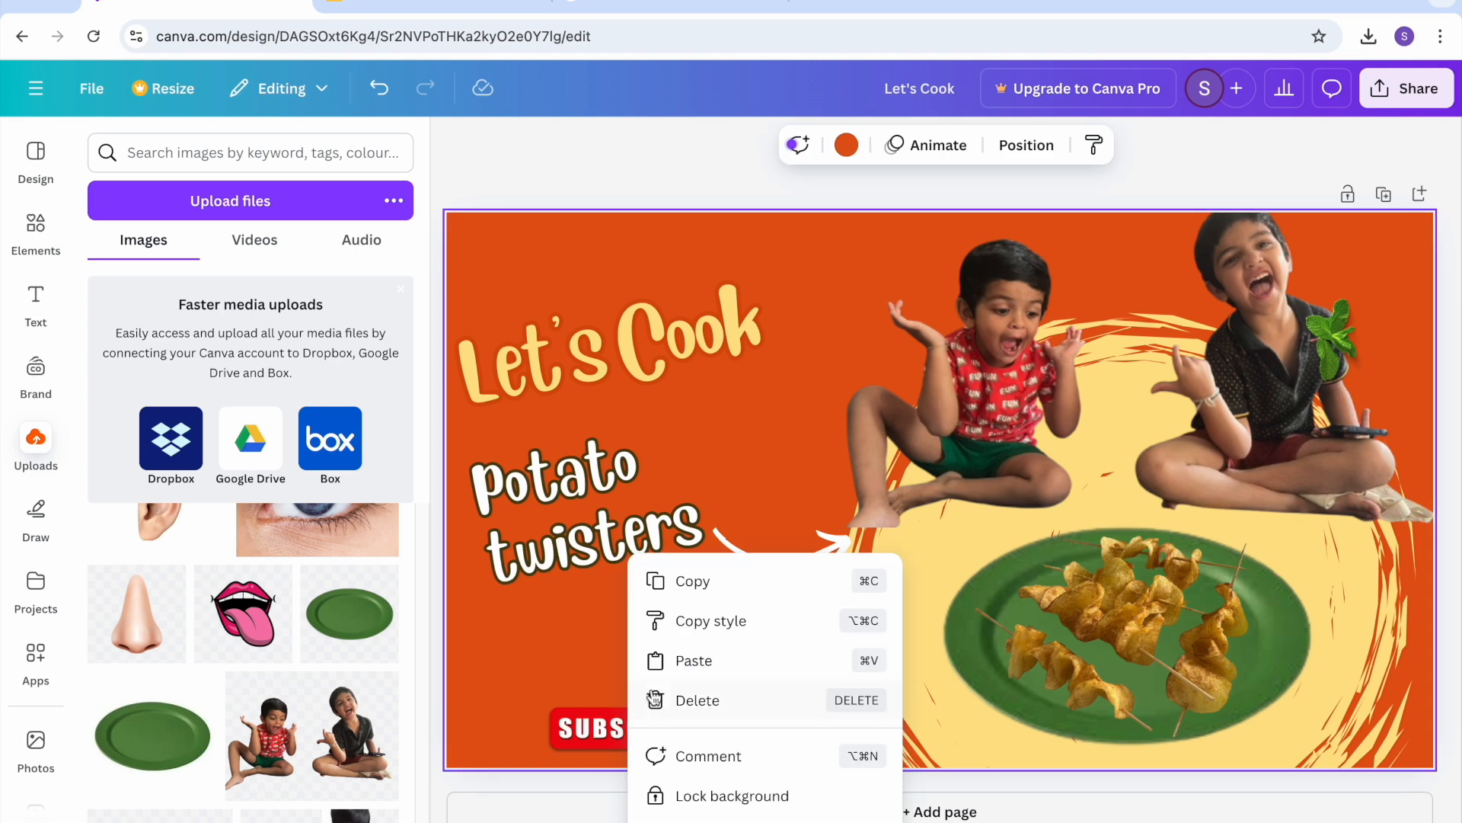
click(718, 676)
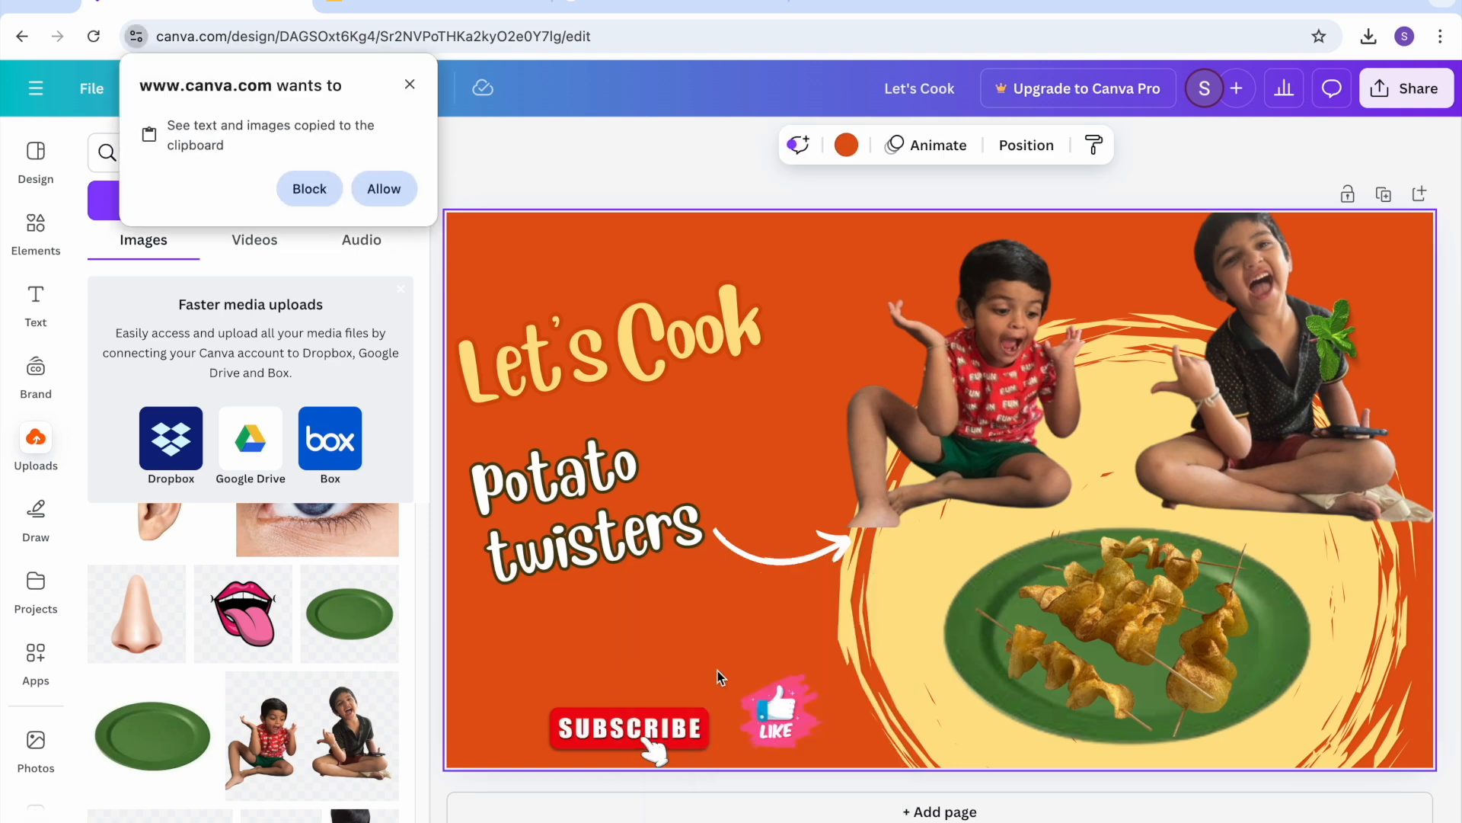
click(401, 191)
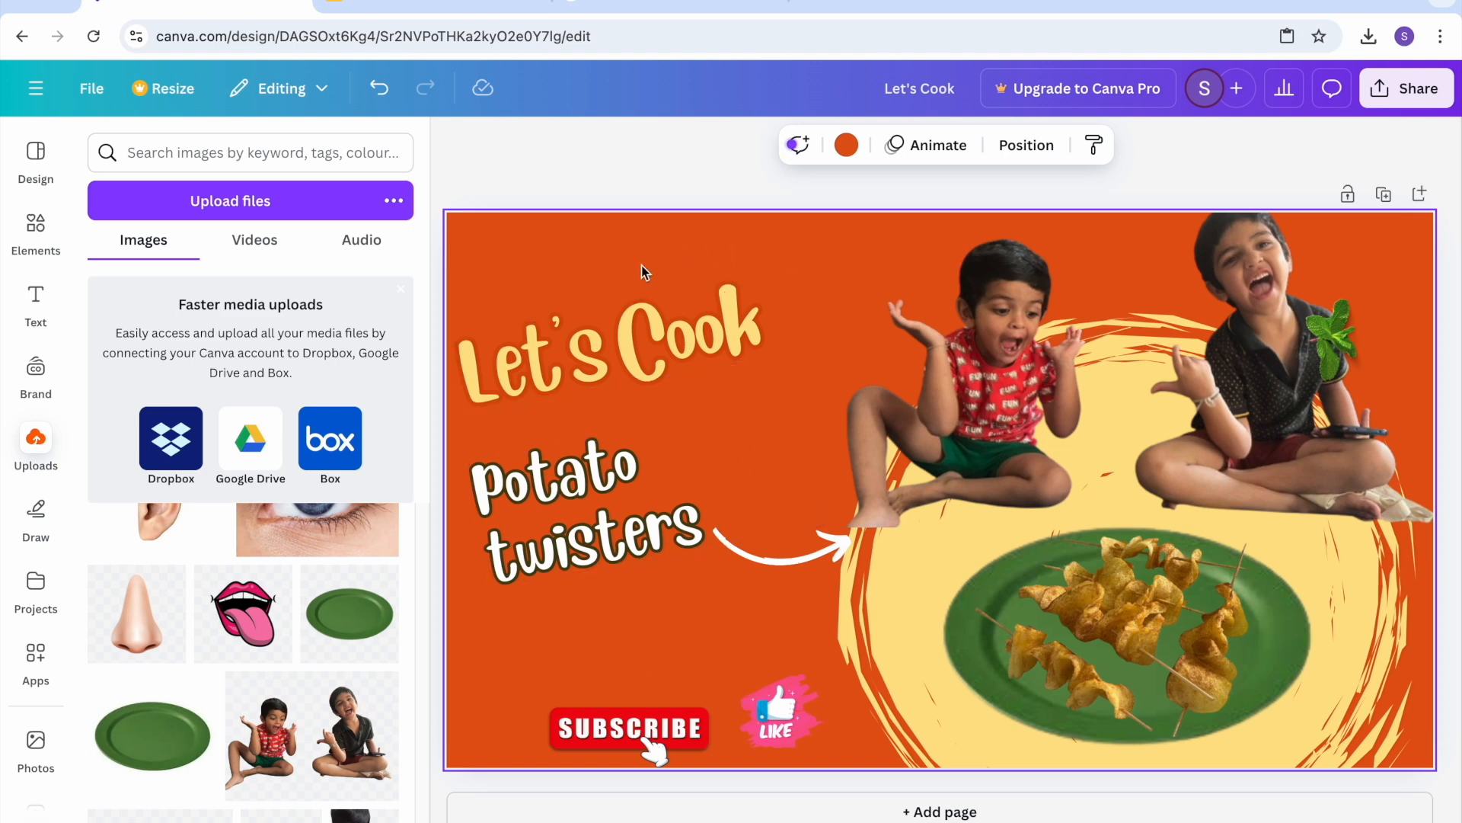
Step: Try several default gradients as the page background and settle on the red-to-orange gradient
click(847, 145)
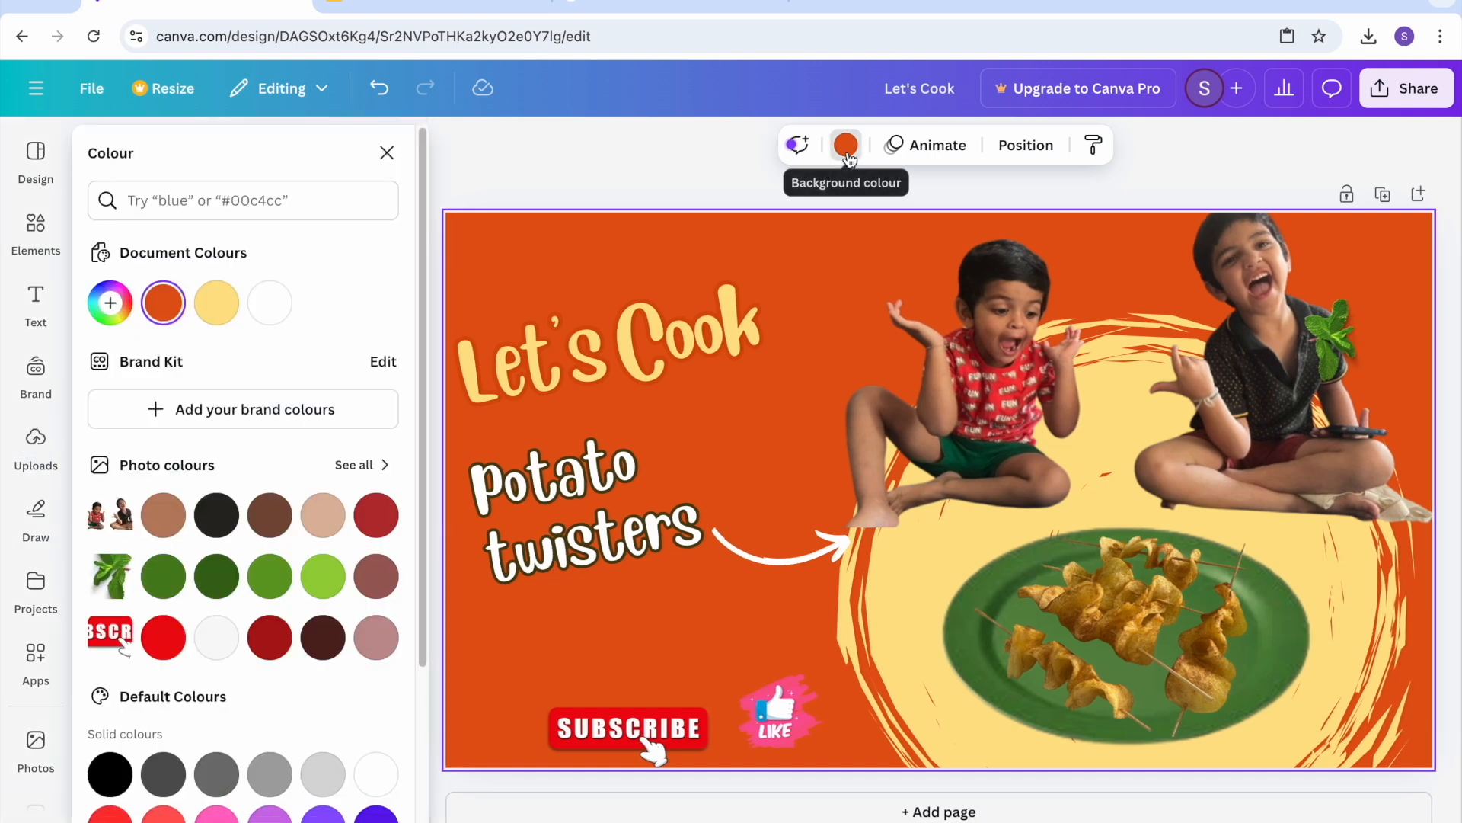
scroll(255, 792, down, 4)
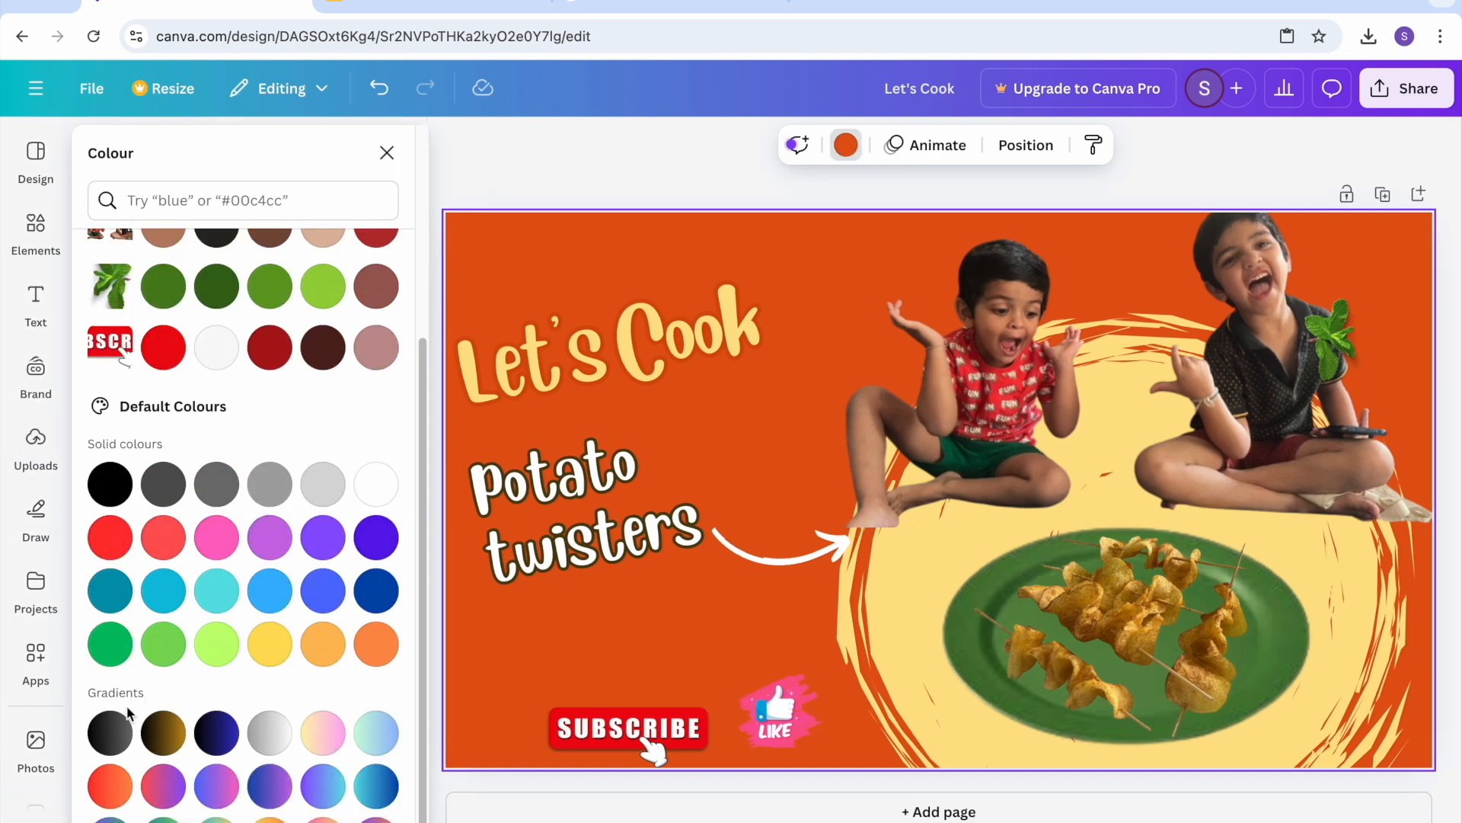
click(115, 796)
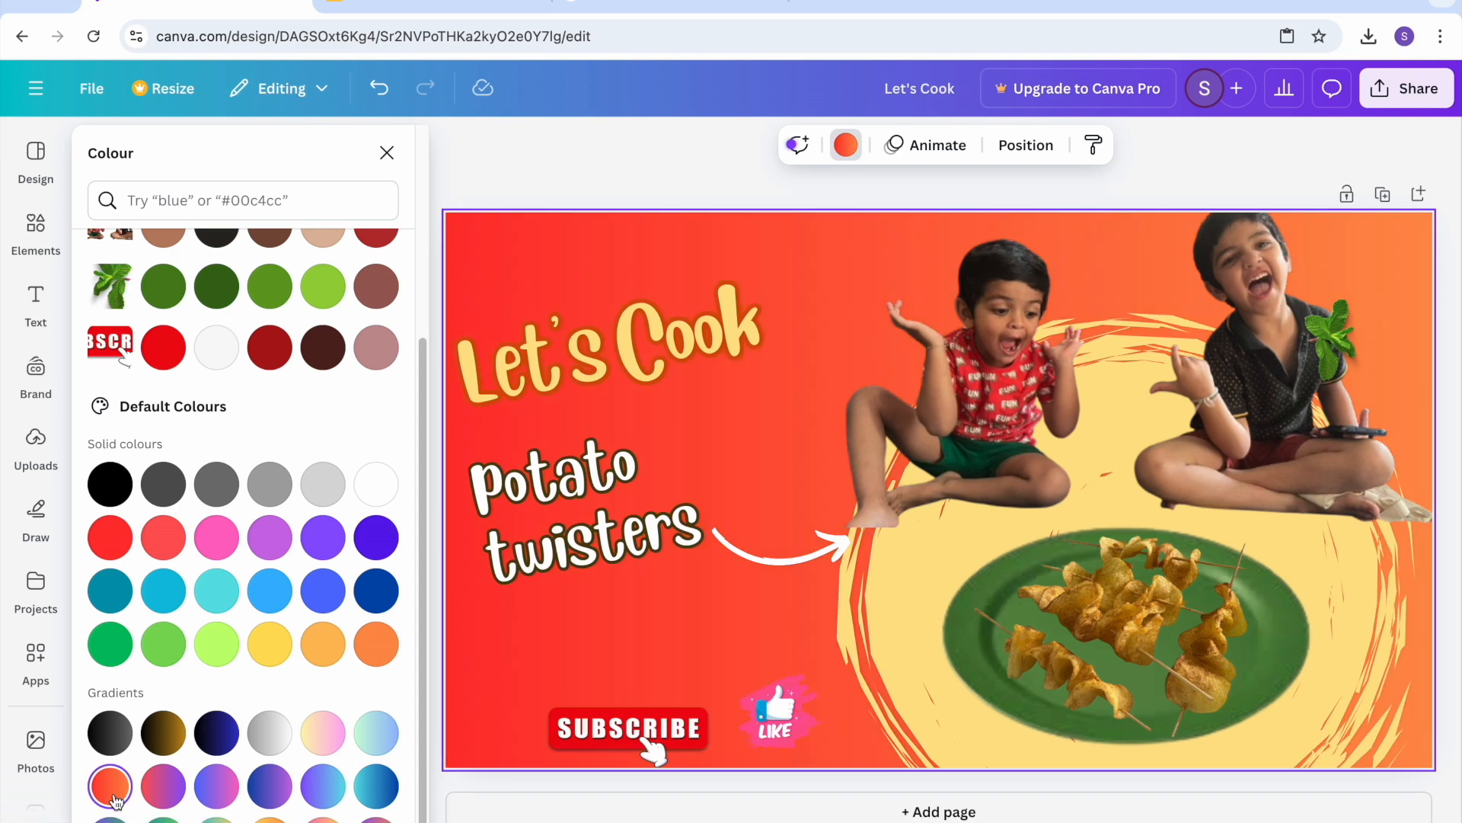
click(147, 800)
click(221, 801)
click(273, 798)
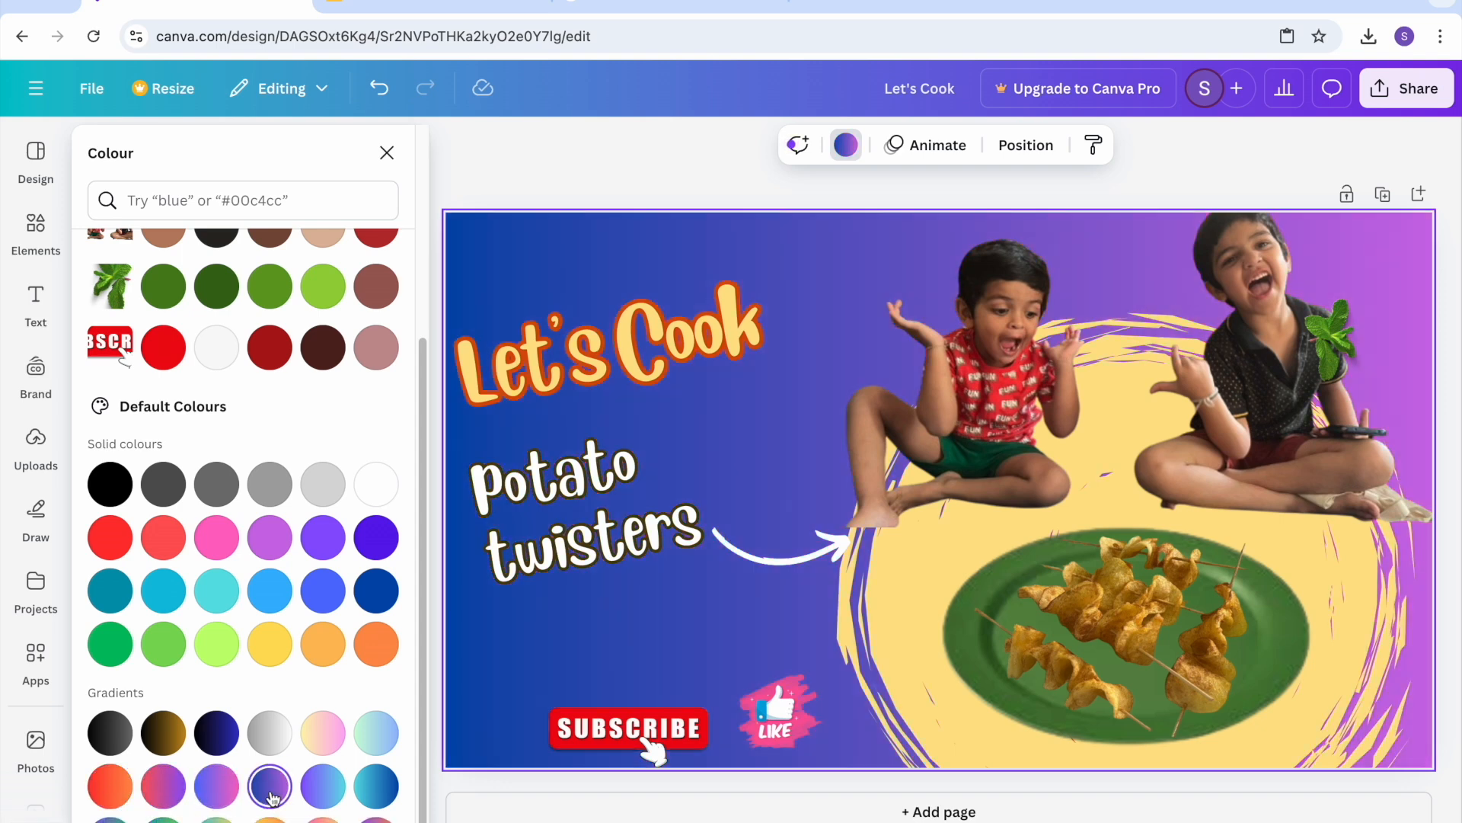
click(323, 794)
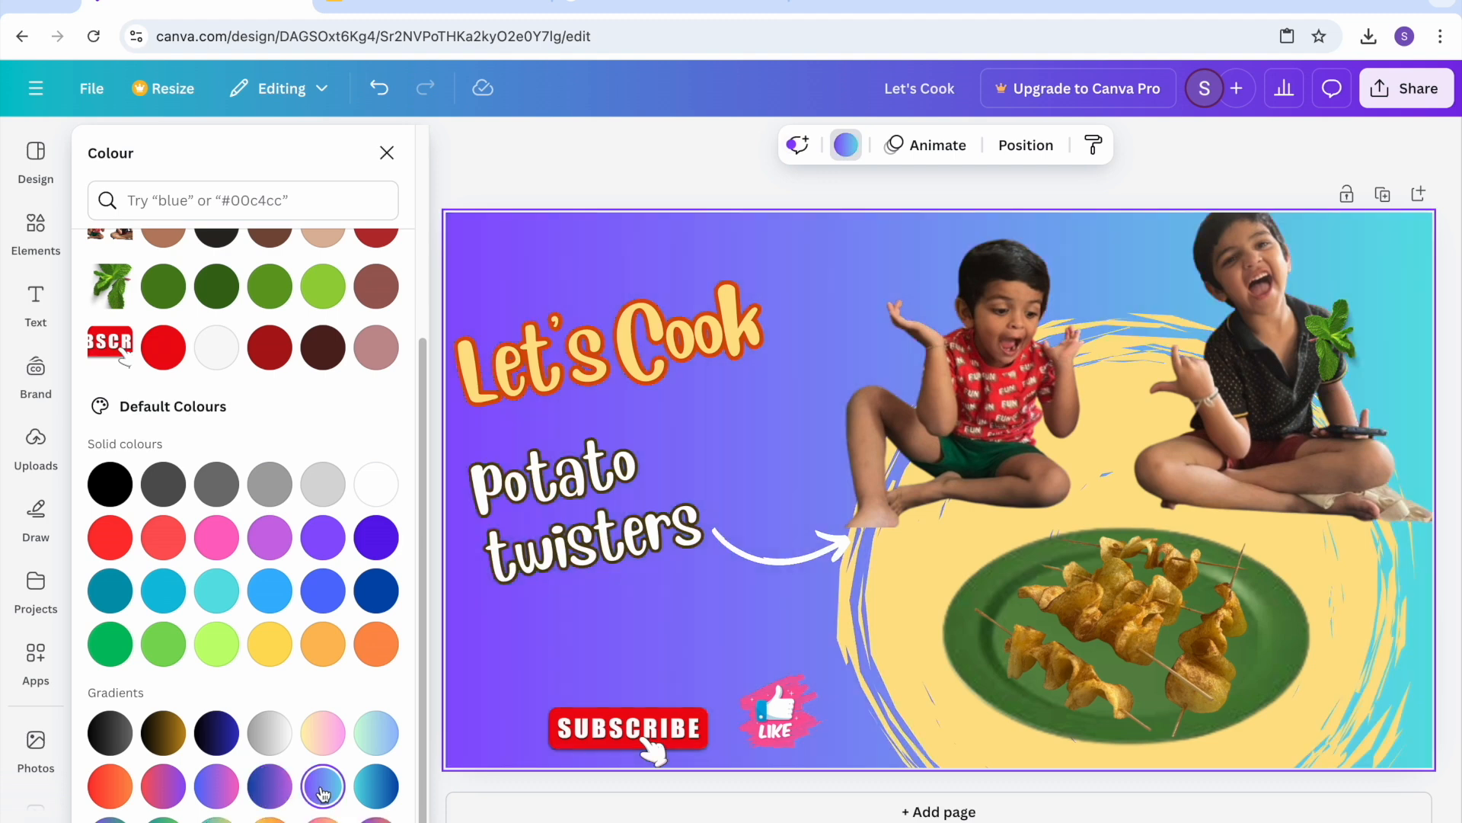
click(111, 735)
click(112, 792)
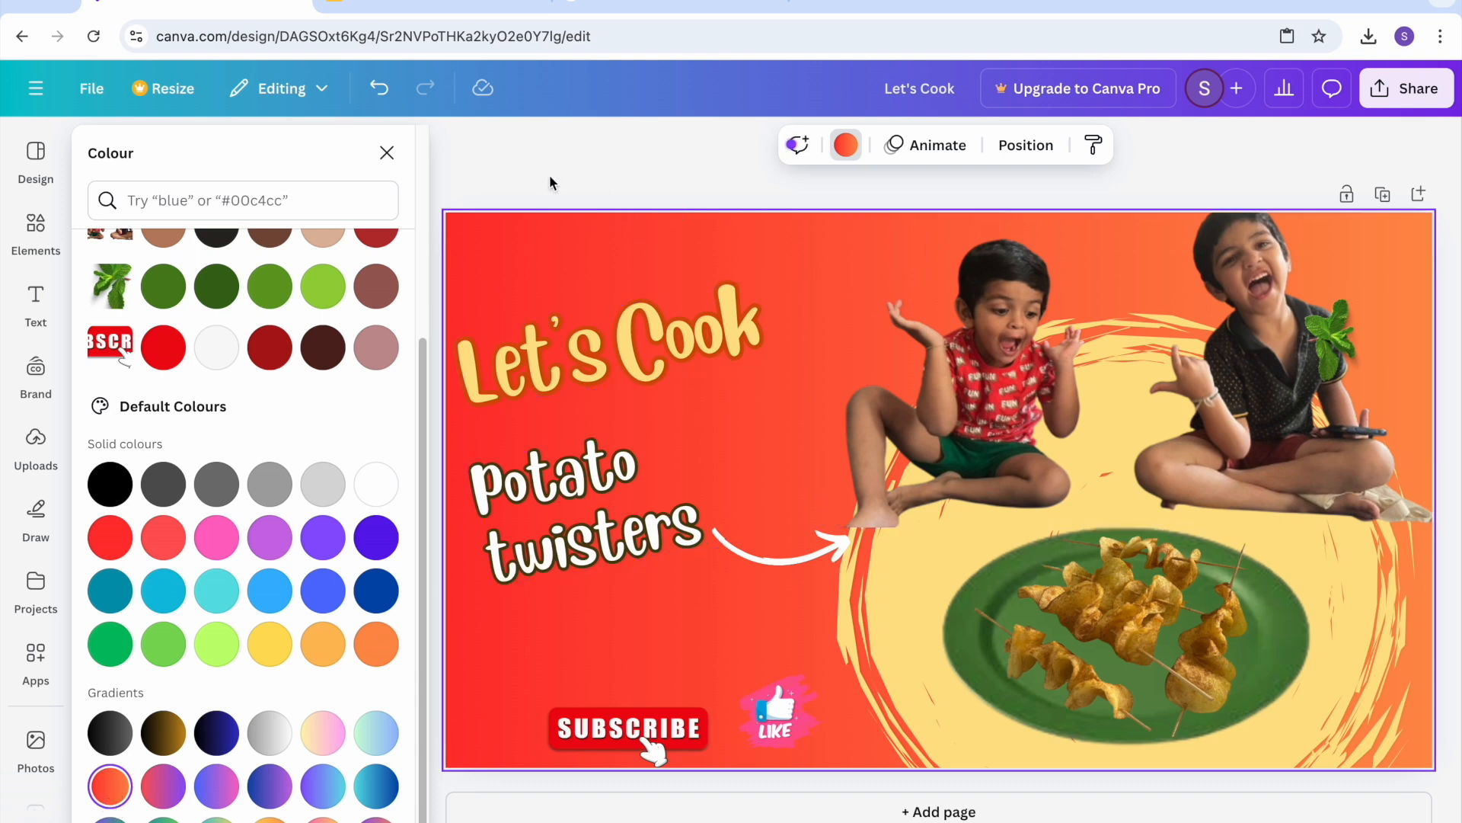
click(386, 151)
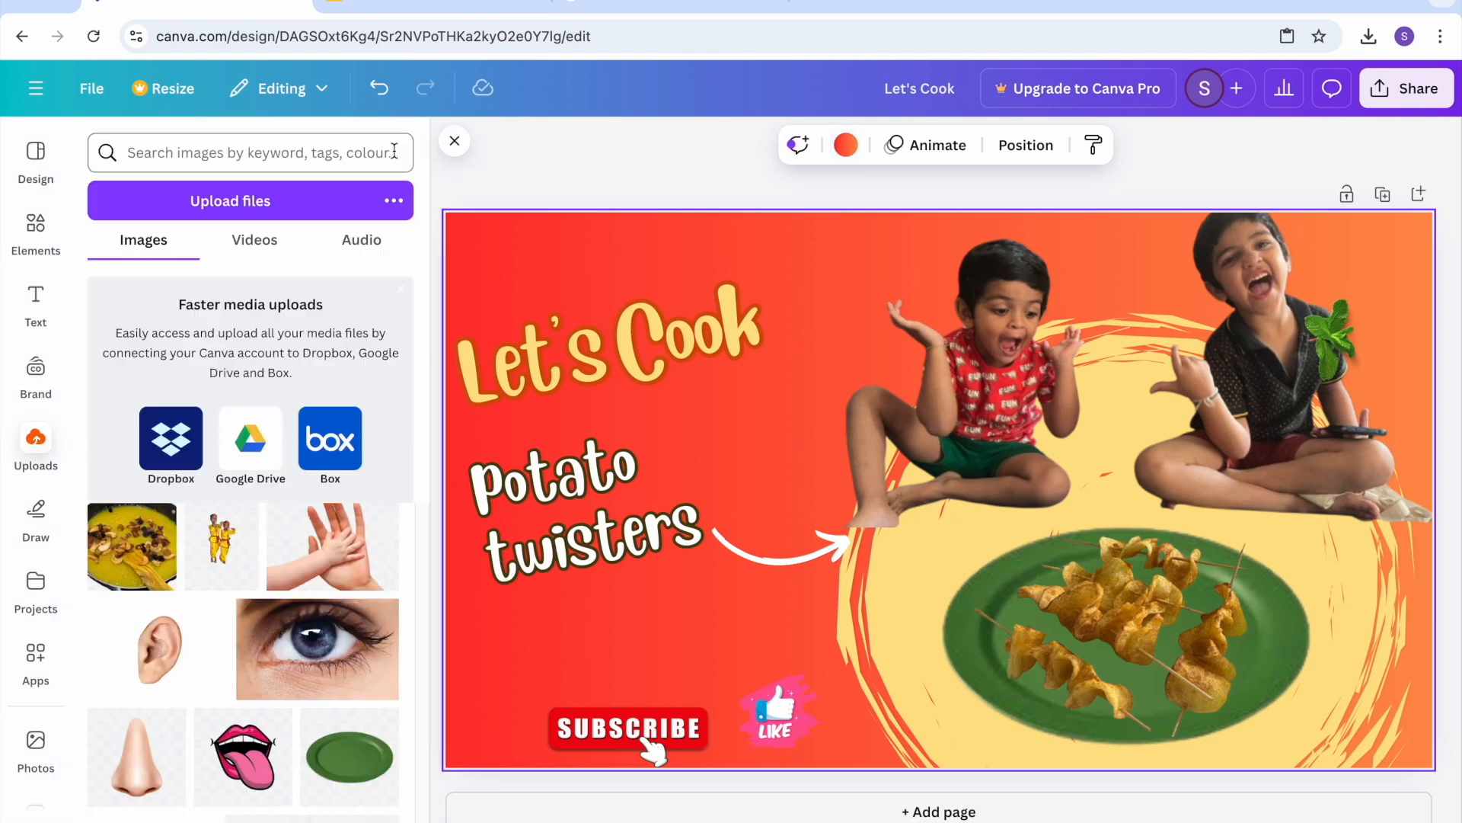
click(588, 180)
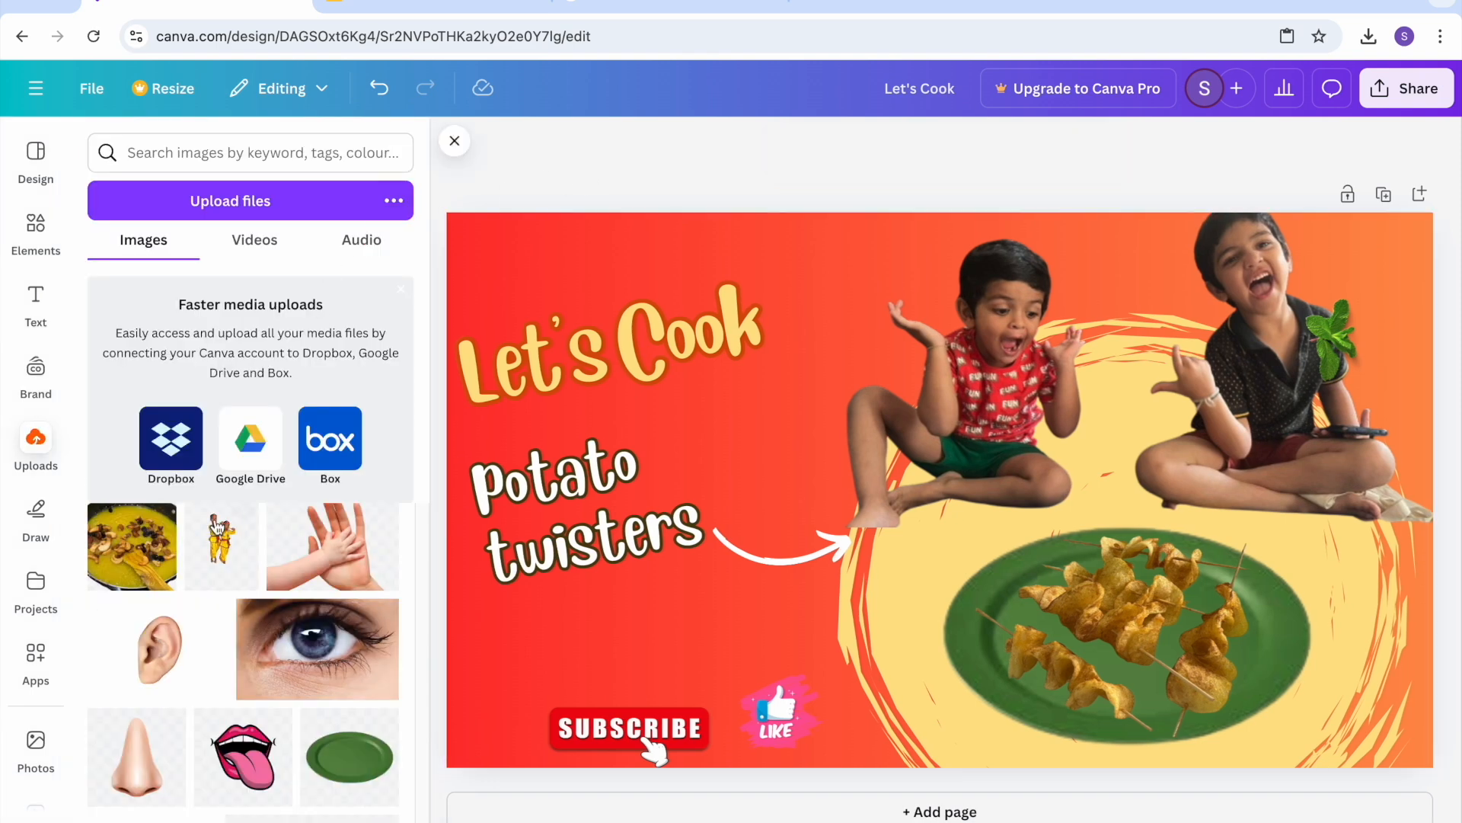
Step: Replace the "hair" element search with "Frame" and display all the available frames
click(36, 671)
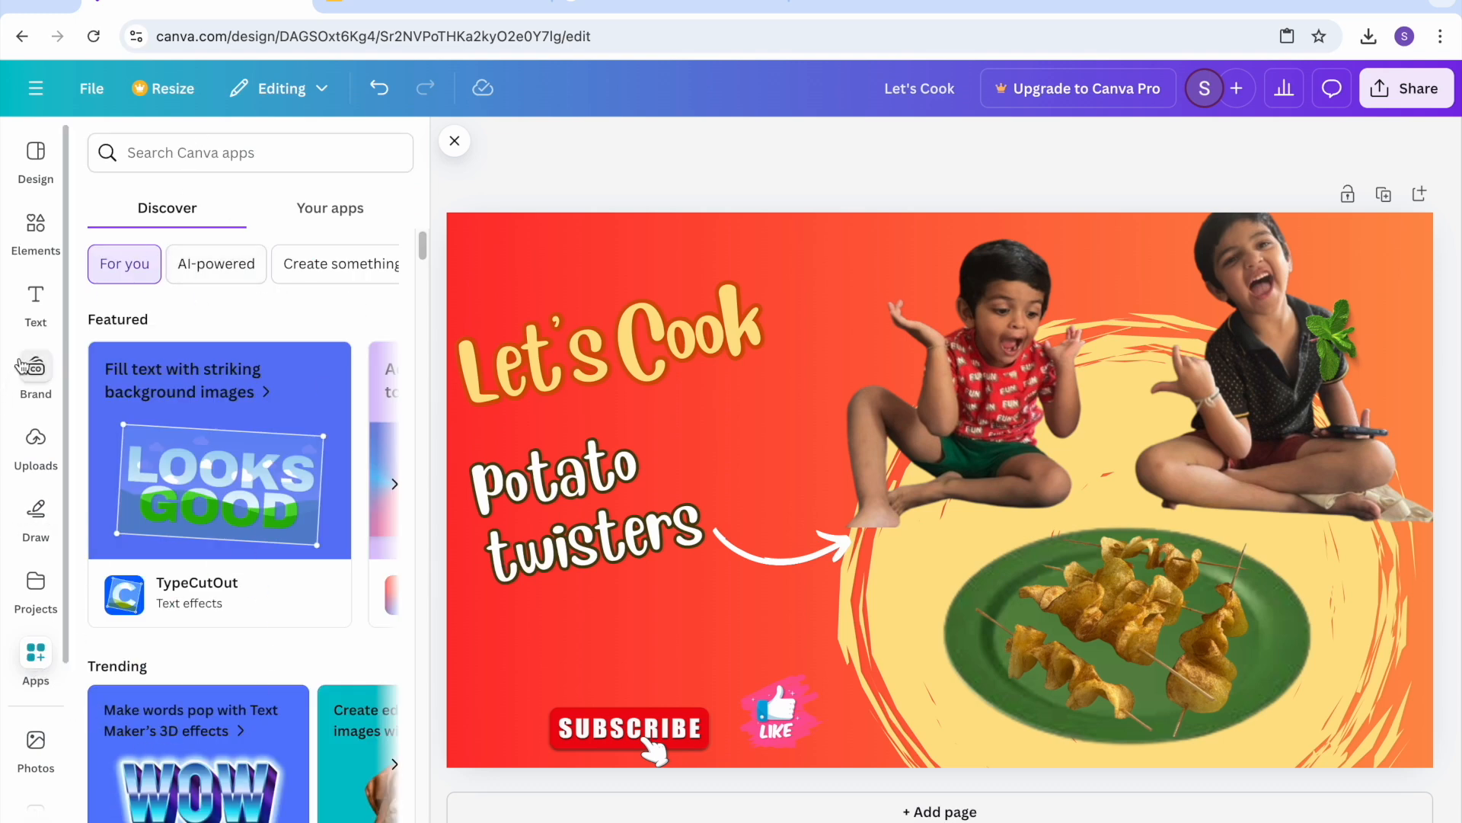
click(38, 324)
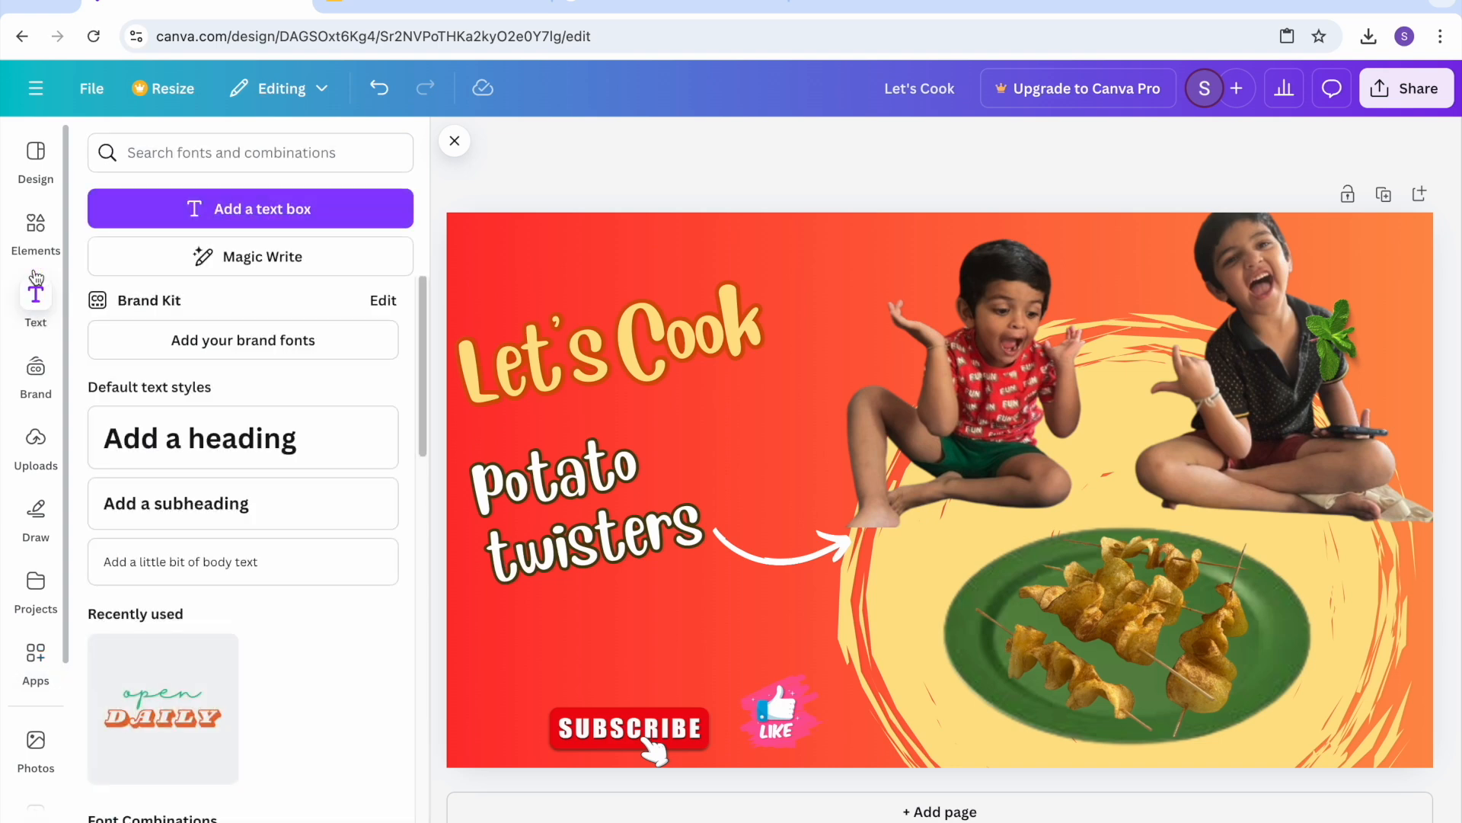
click(33, 242)
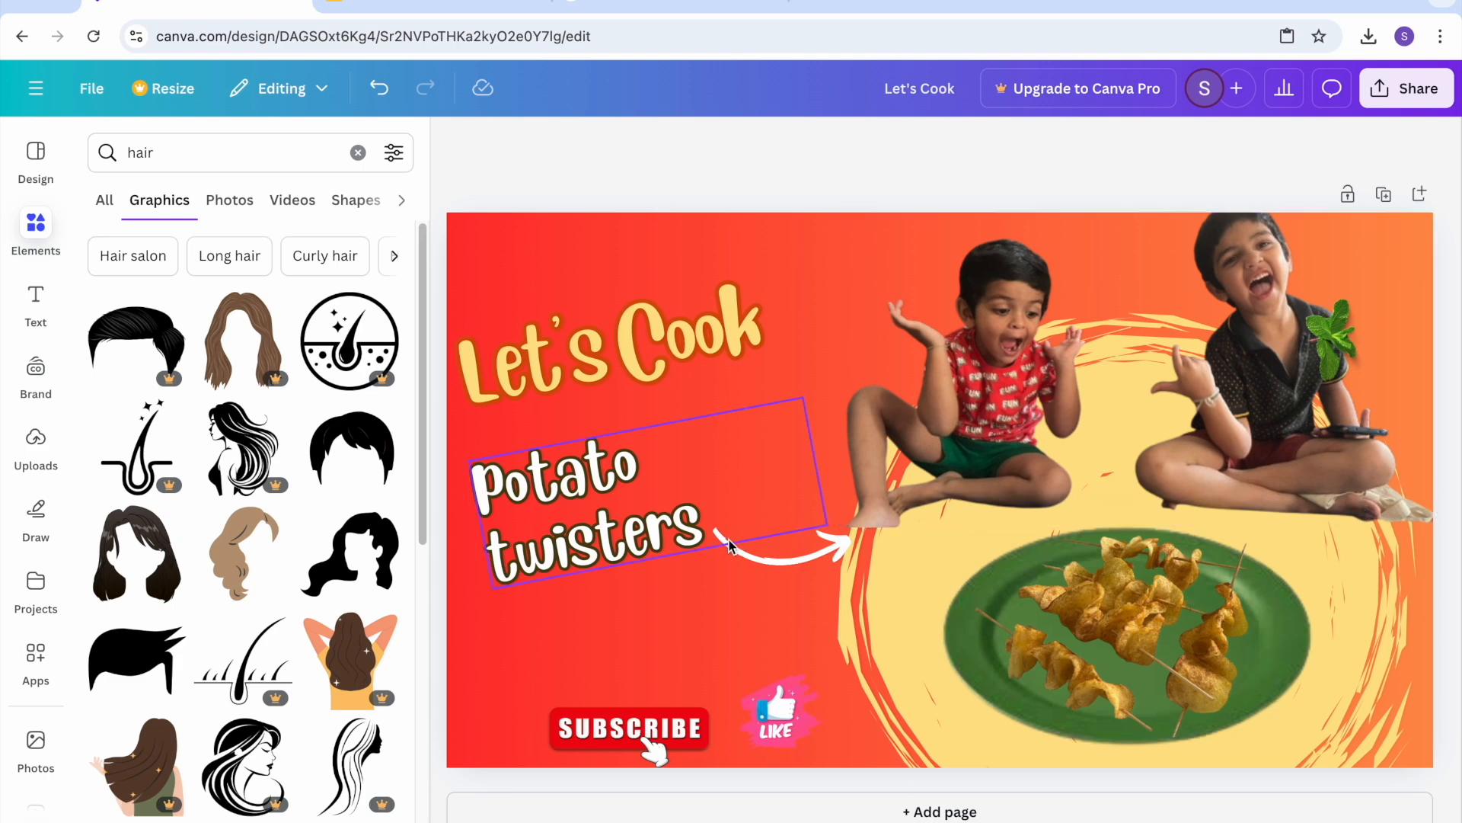
click(357, 152)
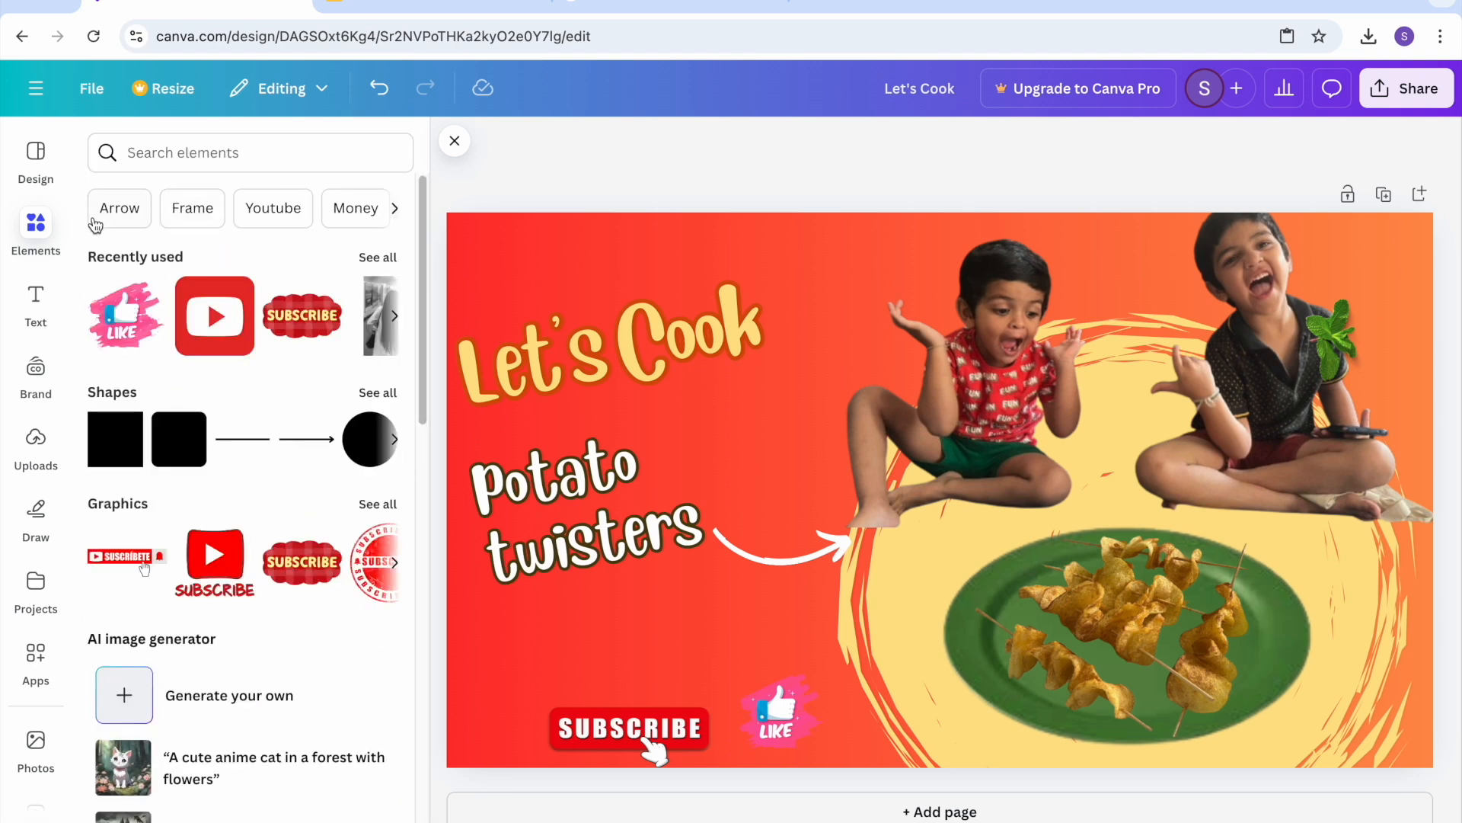
click(191, 212)
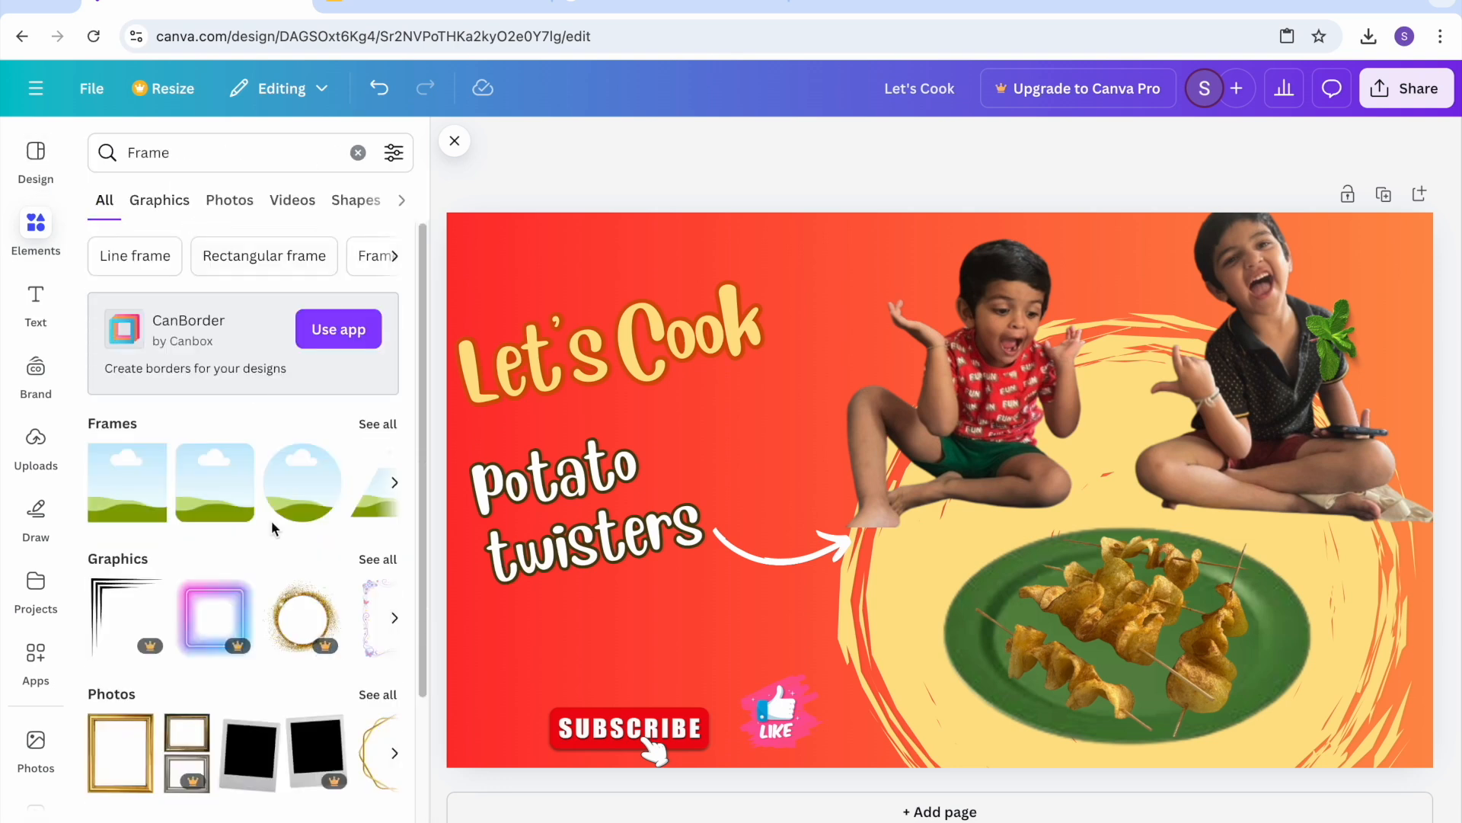
drag(422, 592, 453, 541)
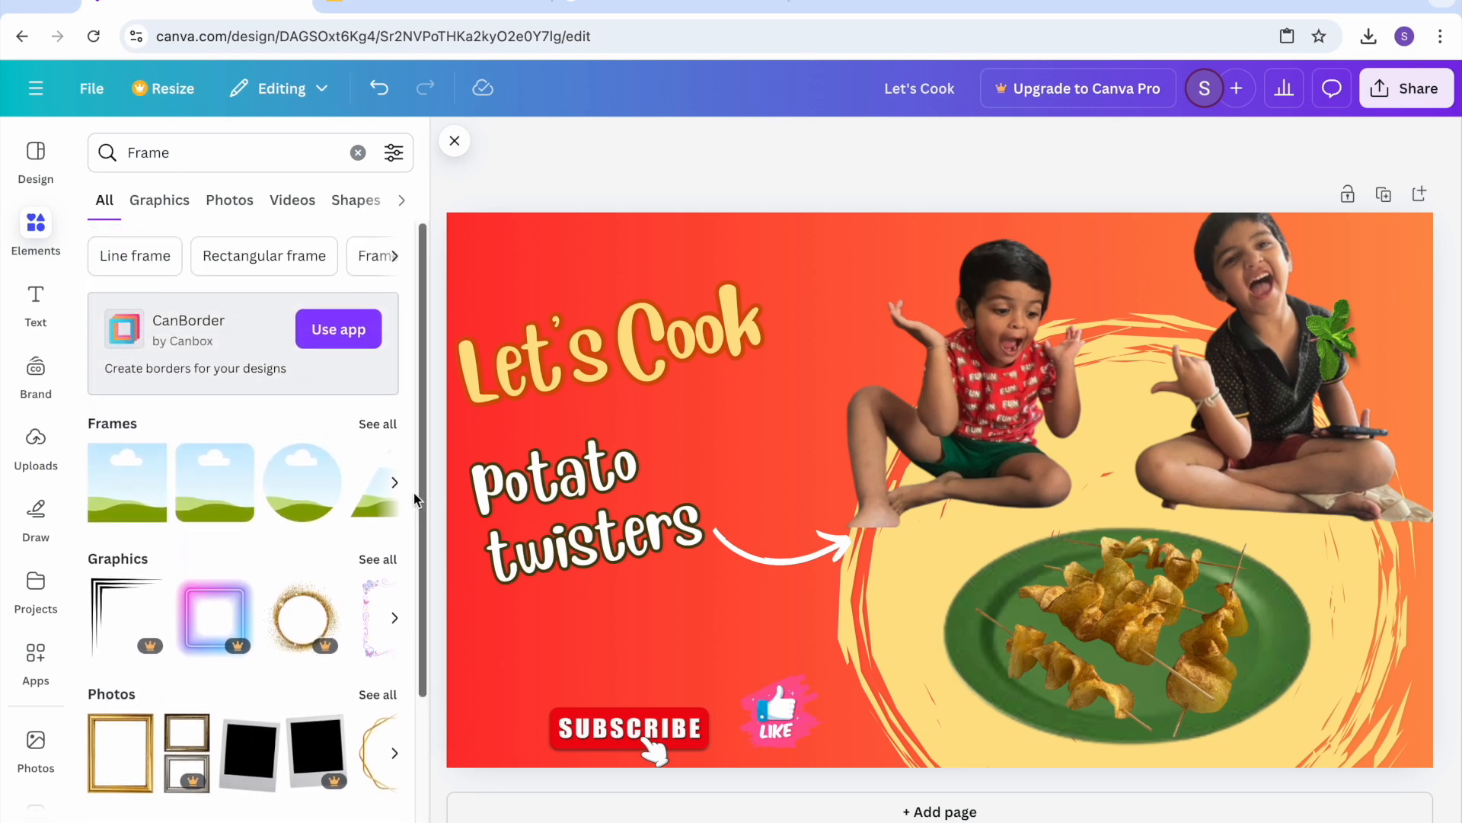
click(380, 425)
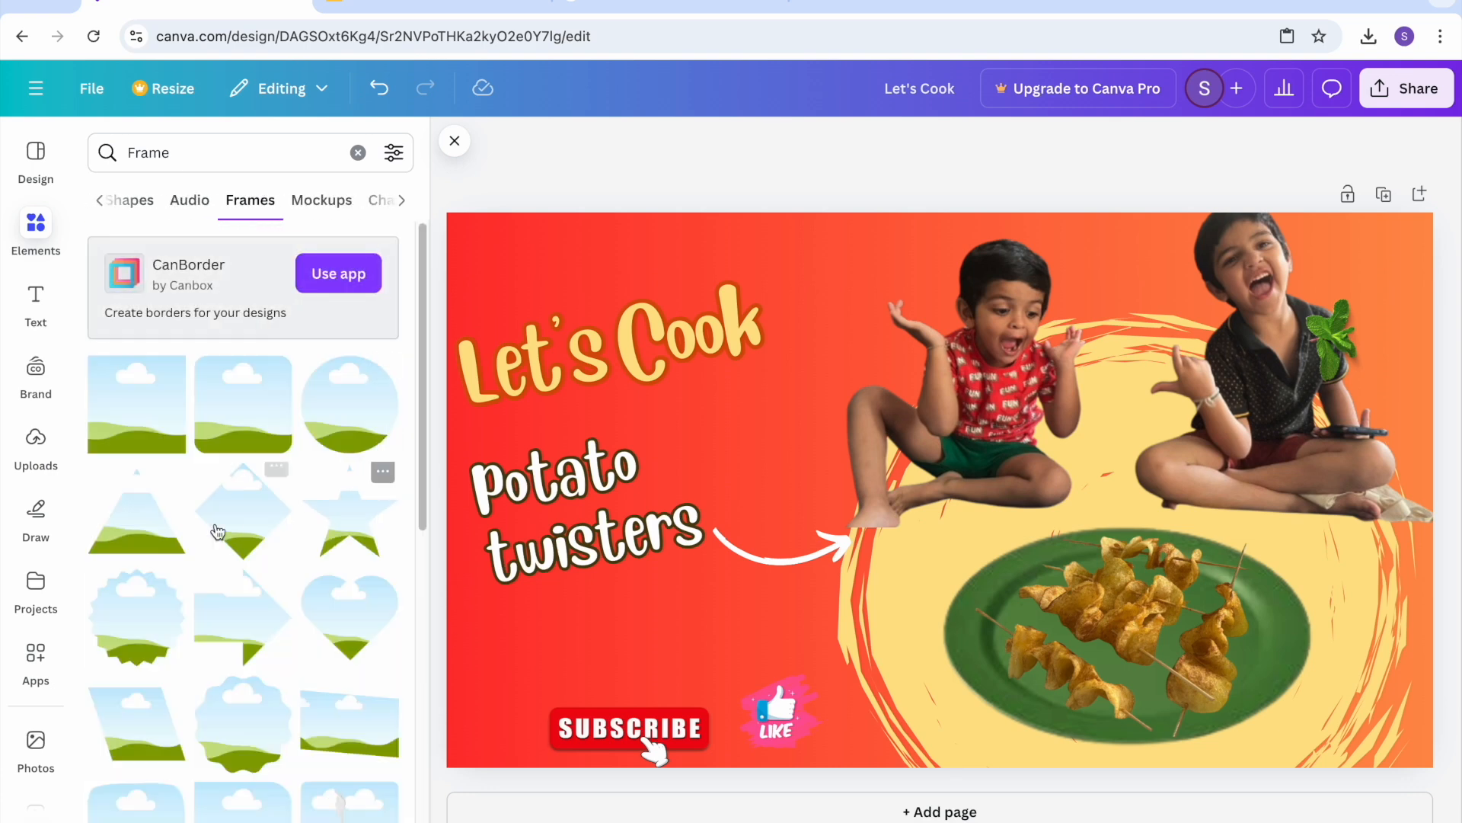
Step: Try a square frame, shrunk and placed in the page's upper-left corner above "Let's Cook", and delete it
click(135, 428)
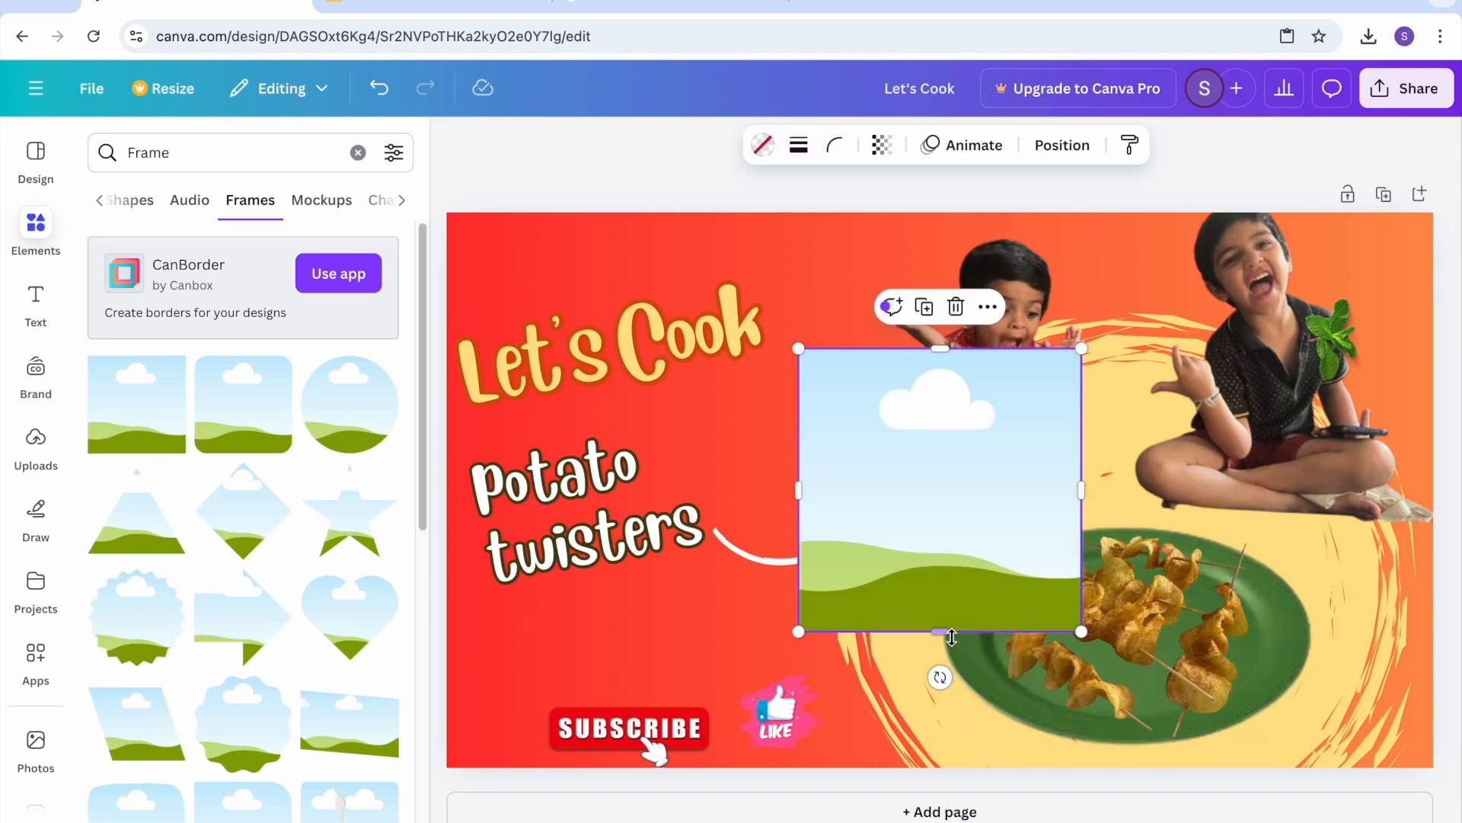
drag(798, 631, 875, 548)
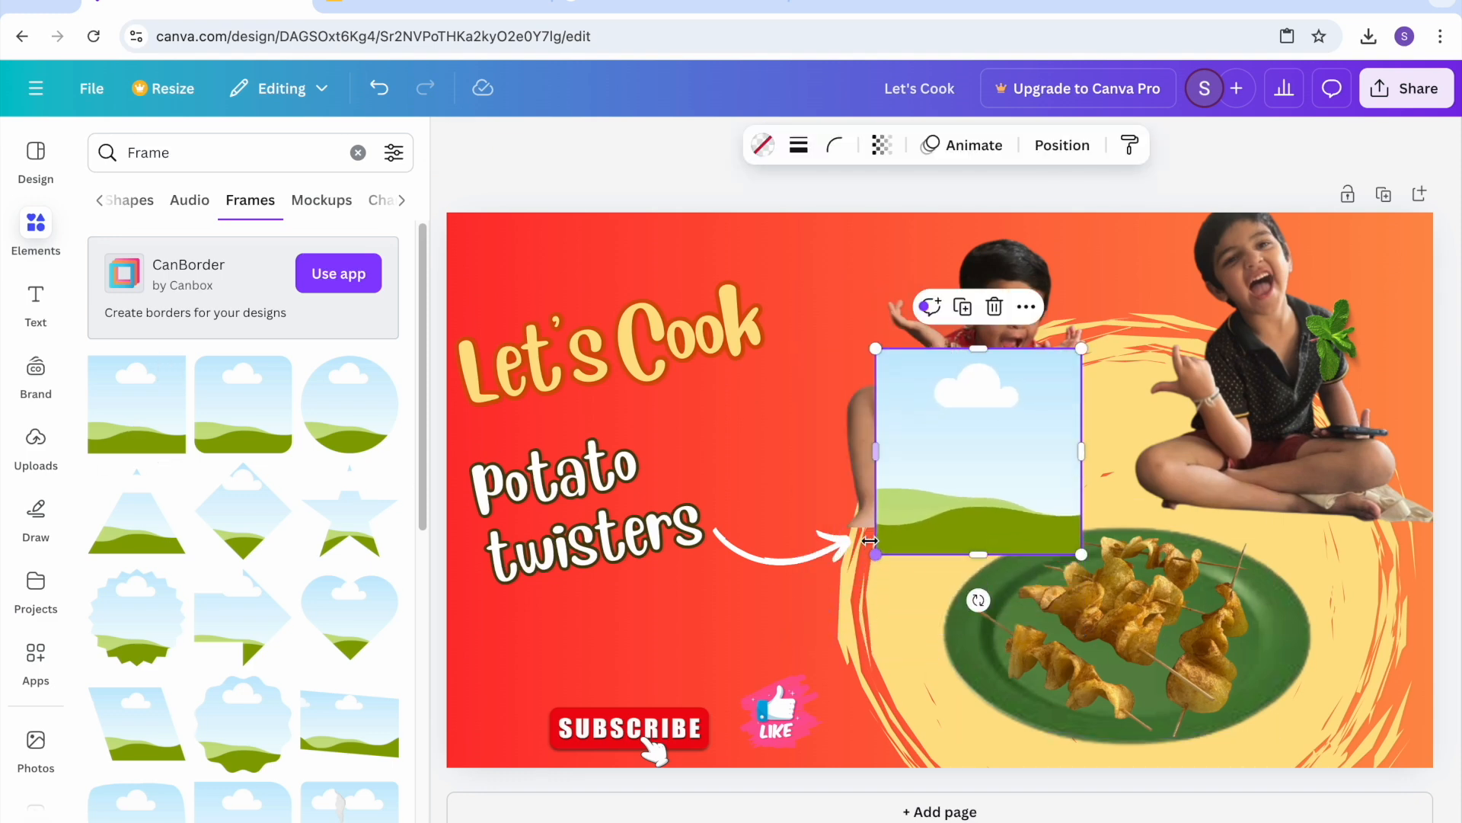
drag(990, 443, 561, 308)
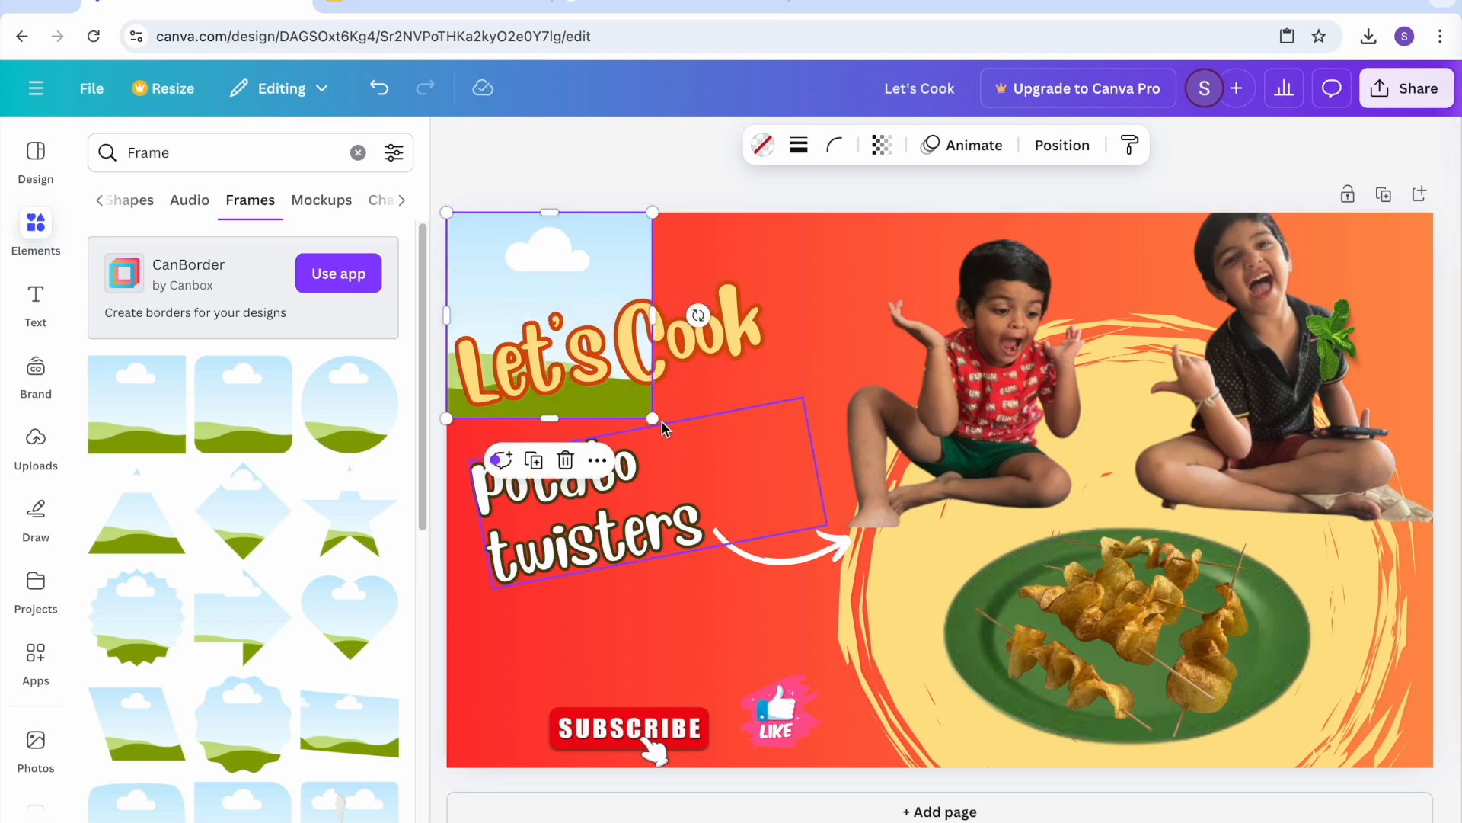
drag(653, 418, 724, 209)
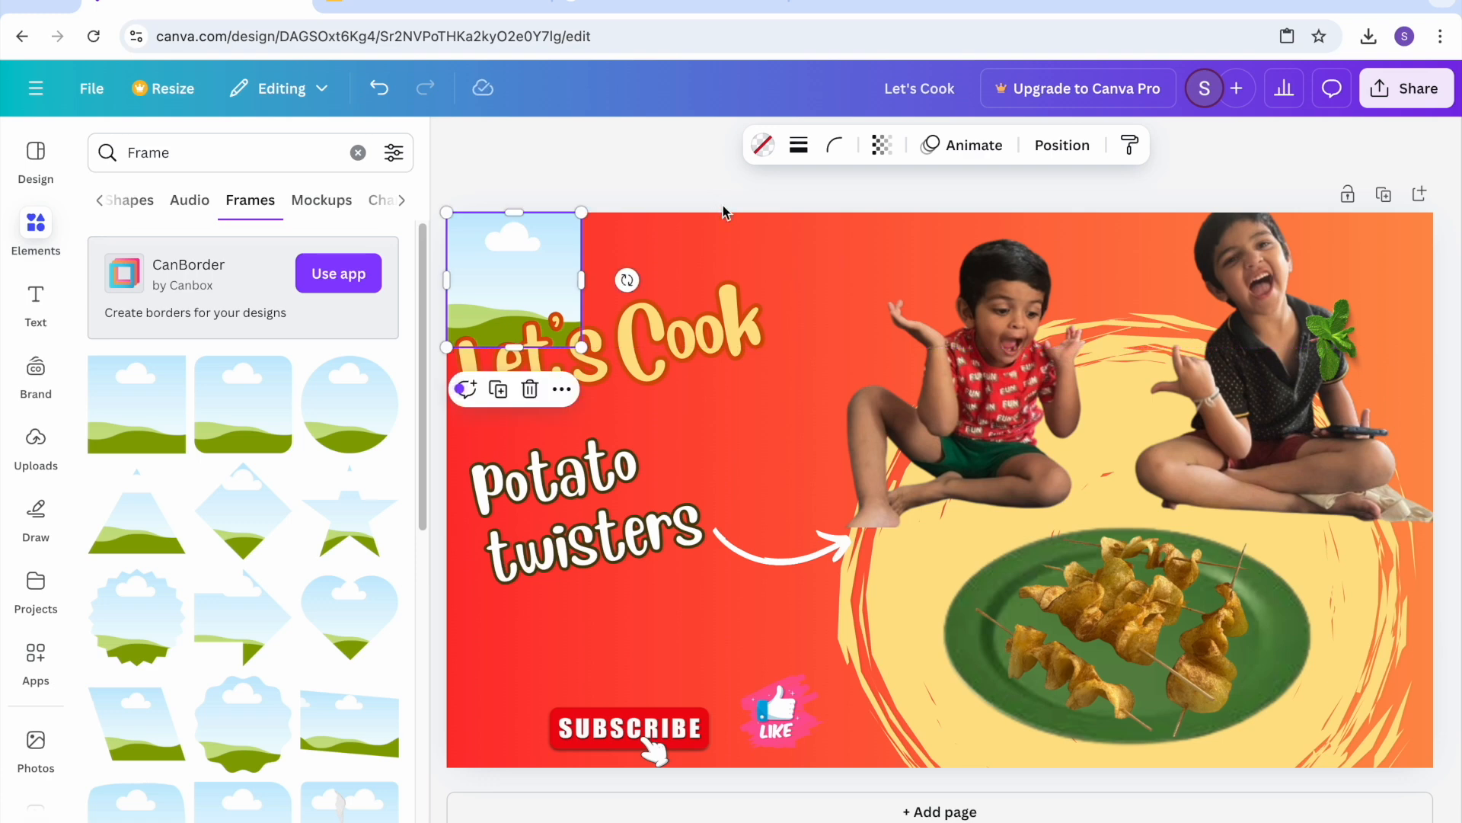
key(Delete)
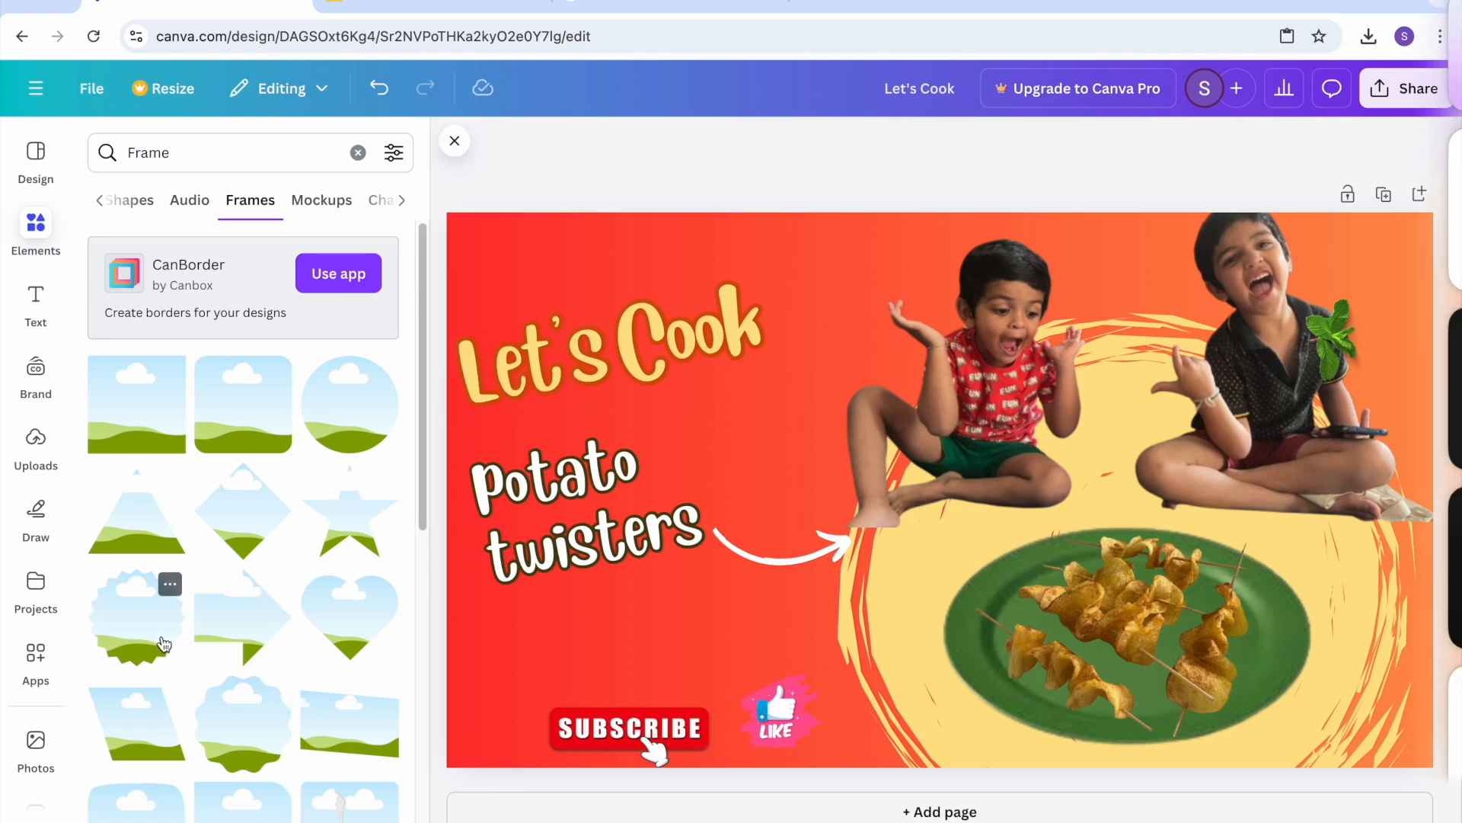
Step: Try a starburst frame filled with the document's yellow colour near the "Potato twisters" text, and delete it
click(133, 644)
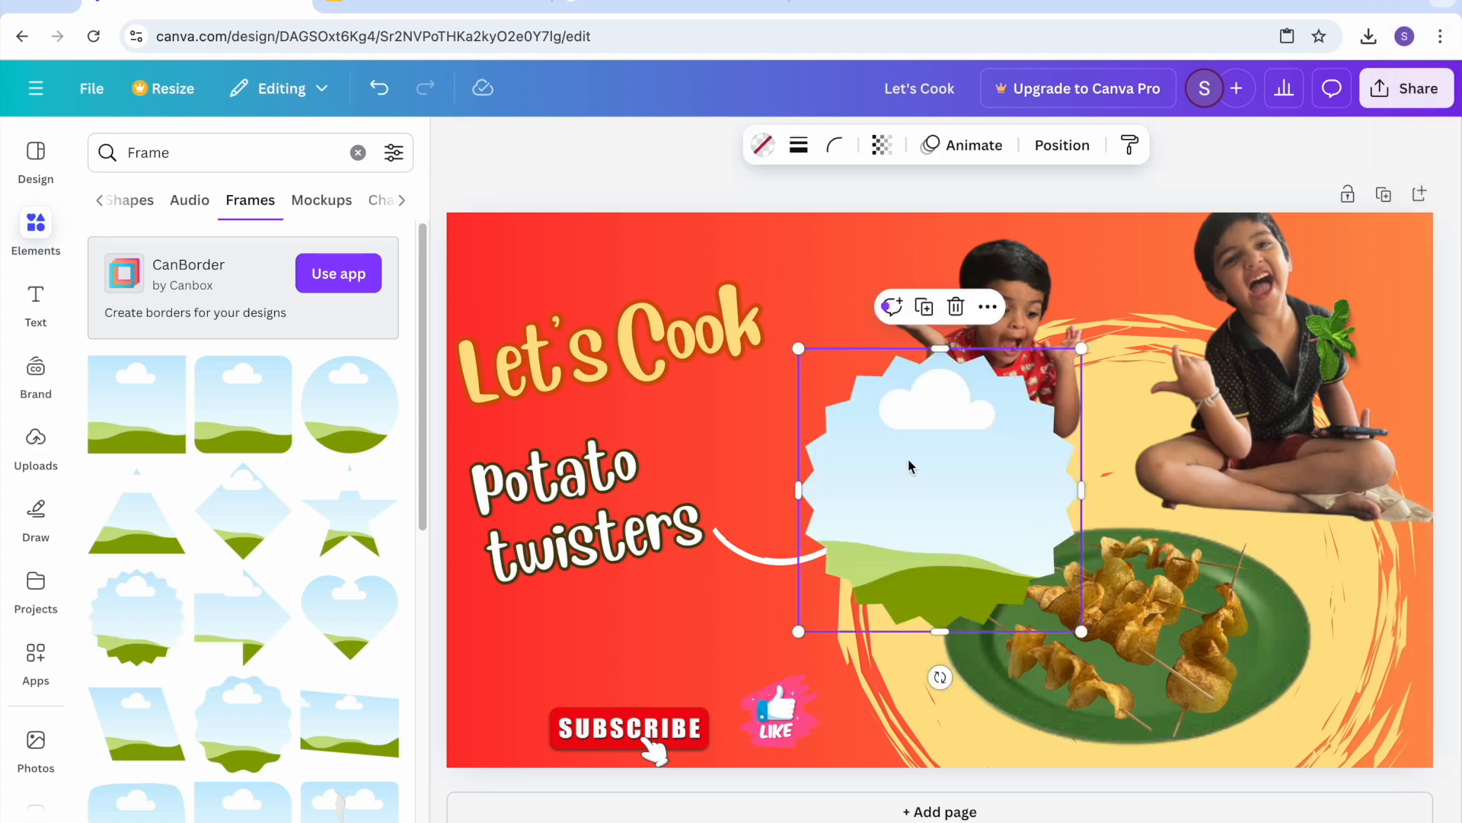
click(835, 146)
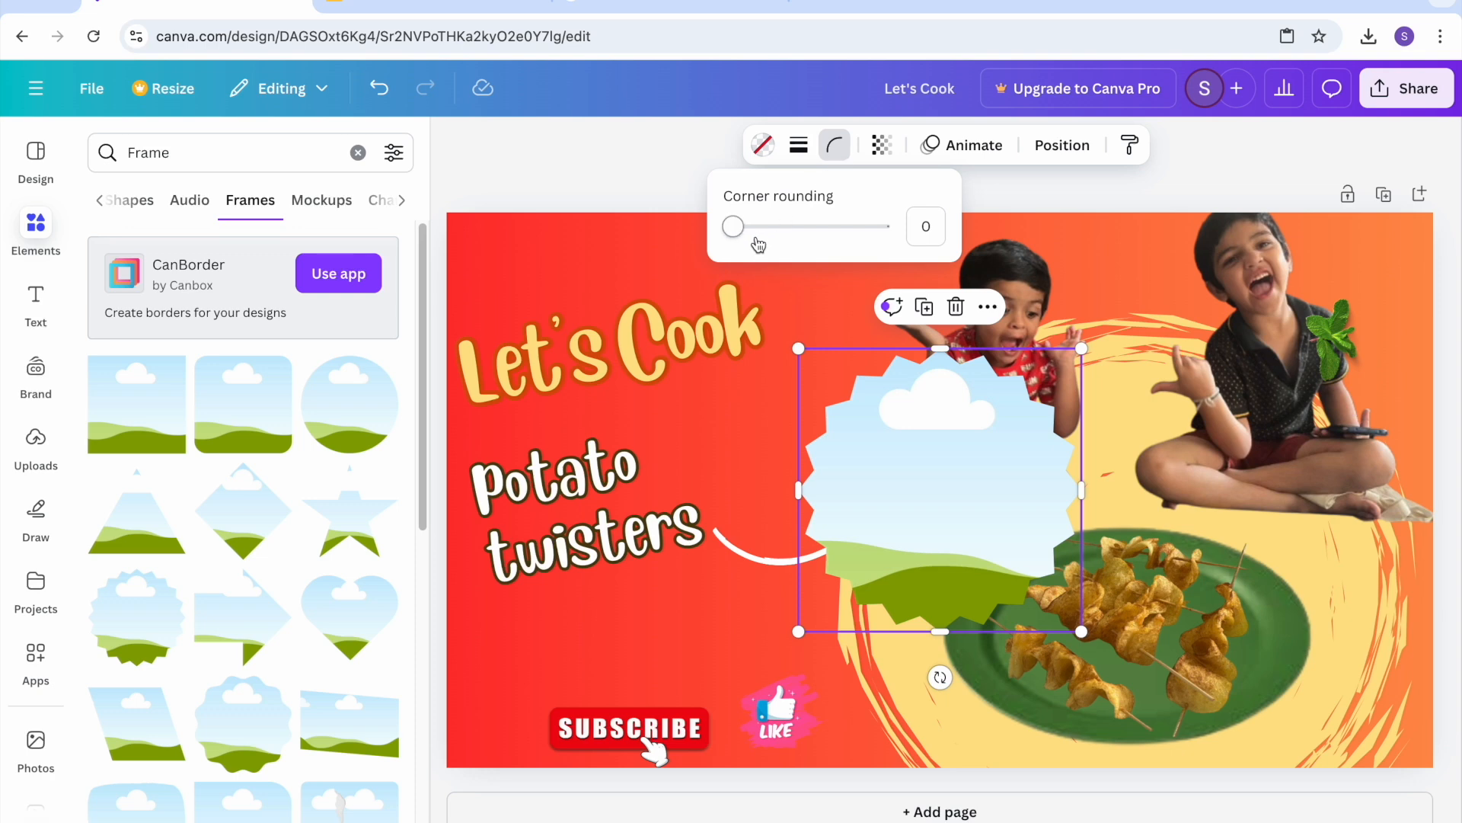
mouse_move(734, 230)
mouse_down()
mouse_move(874, 261)
mouse_move(728, 256)
mouse_up()
click(763, 147)
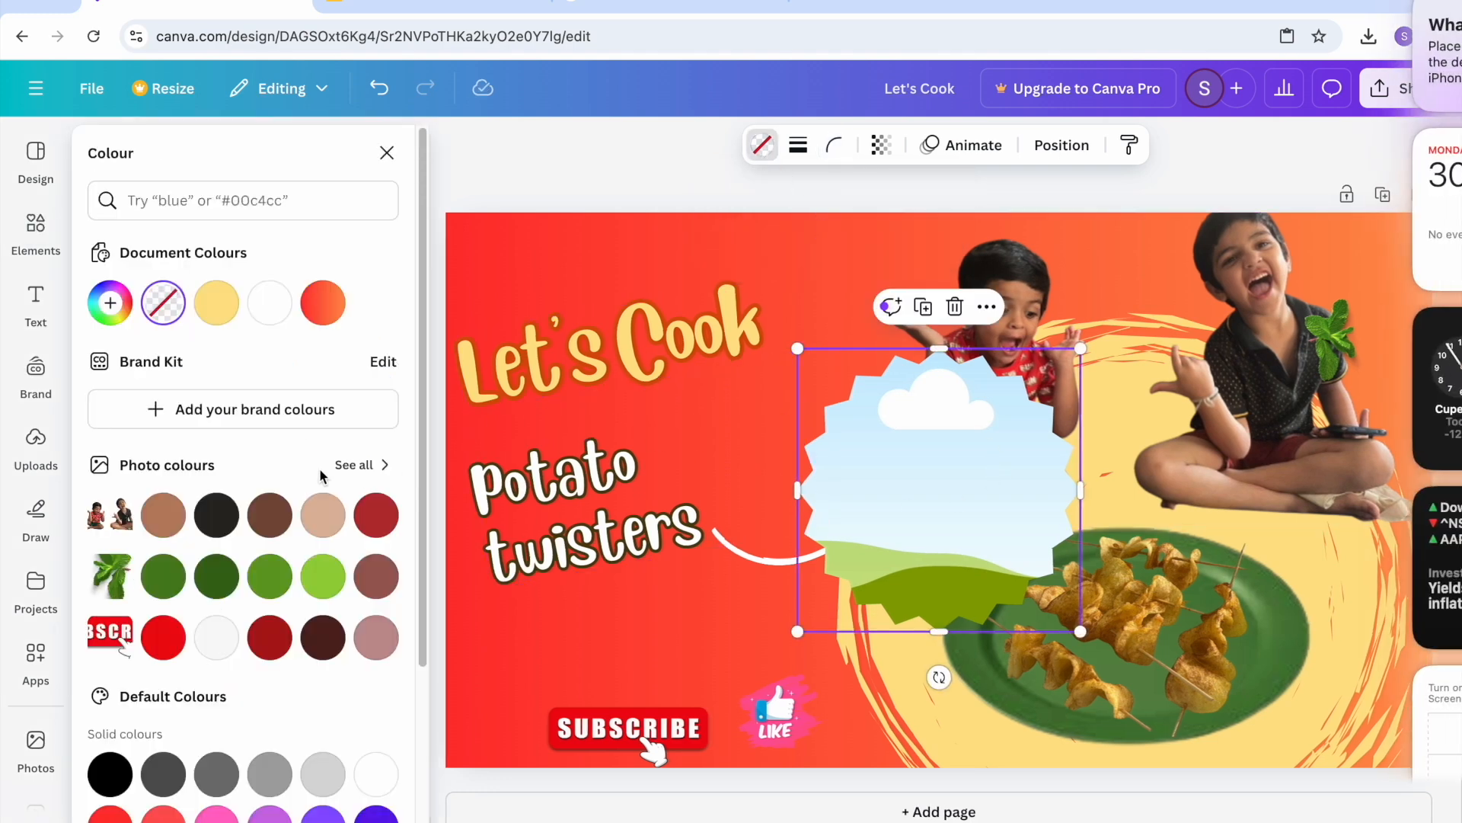
click(229, 308)
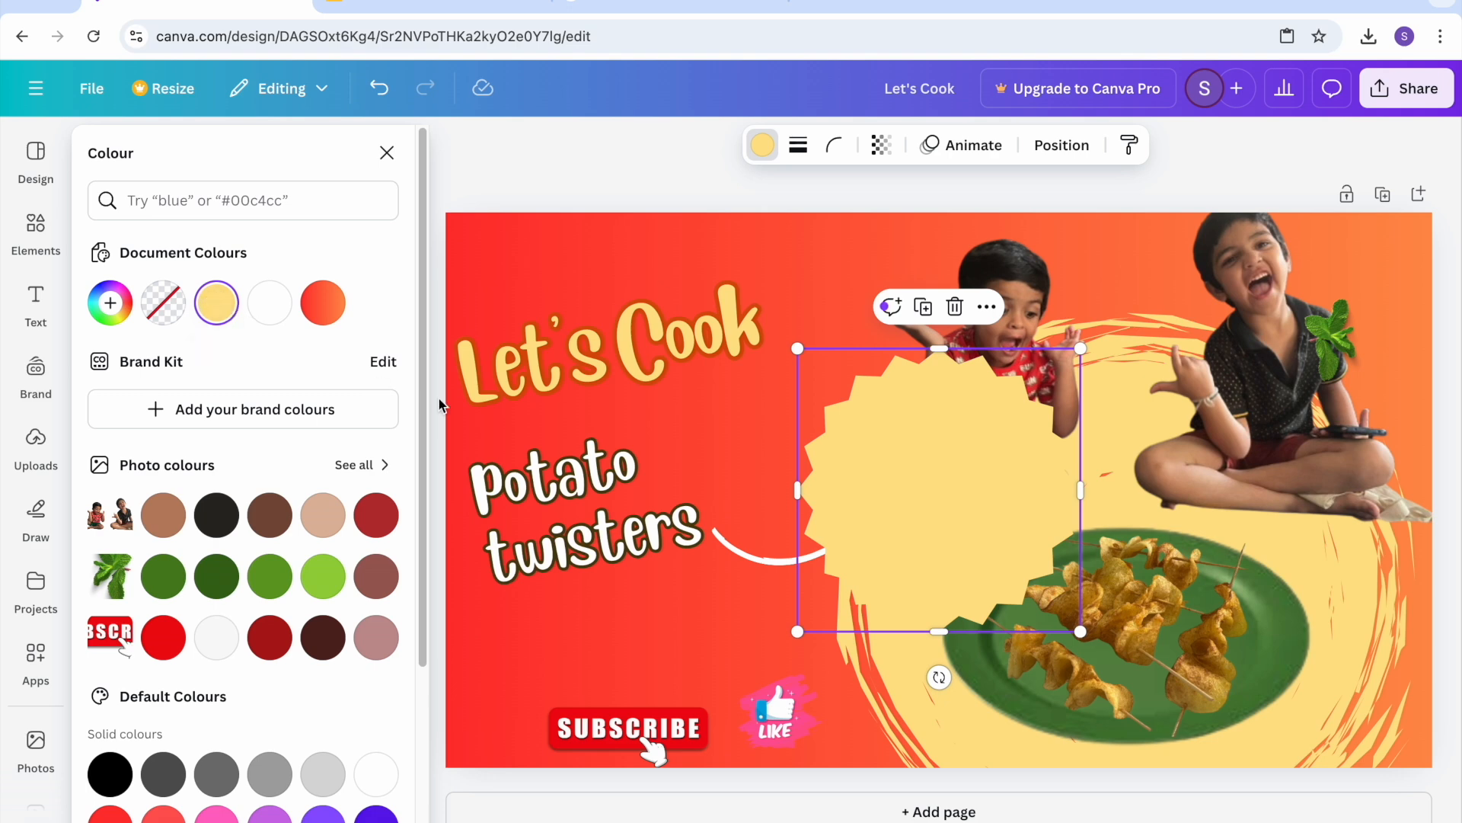
drag(964, 460, 770, 472)
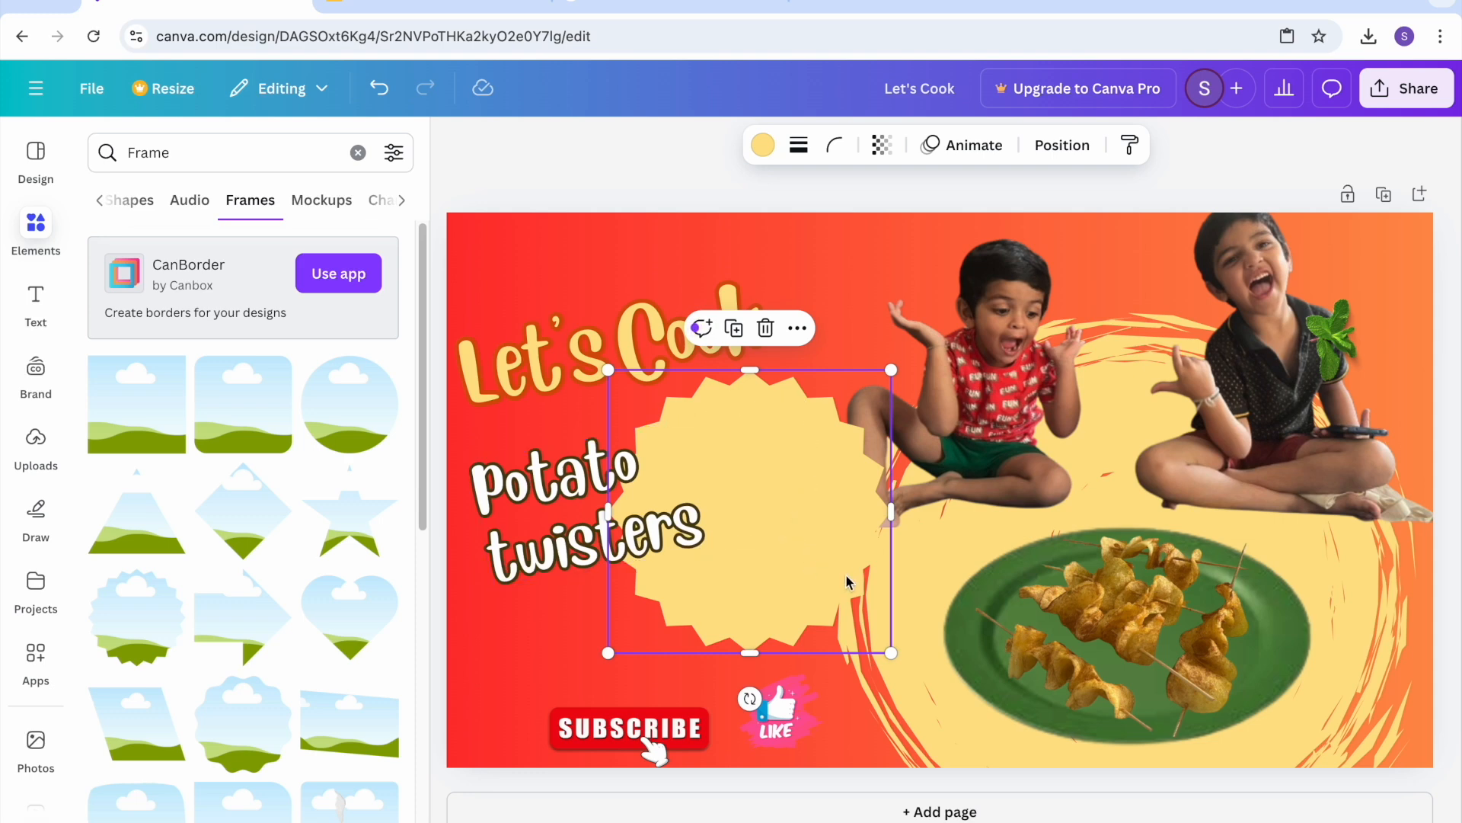
key(Delete)
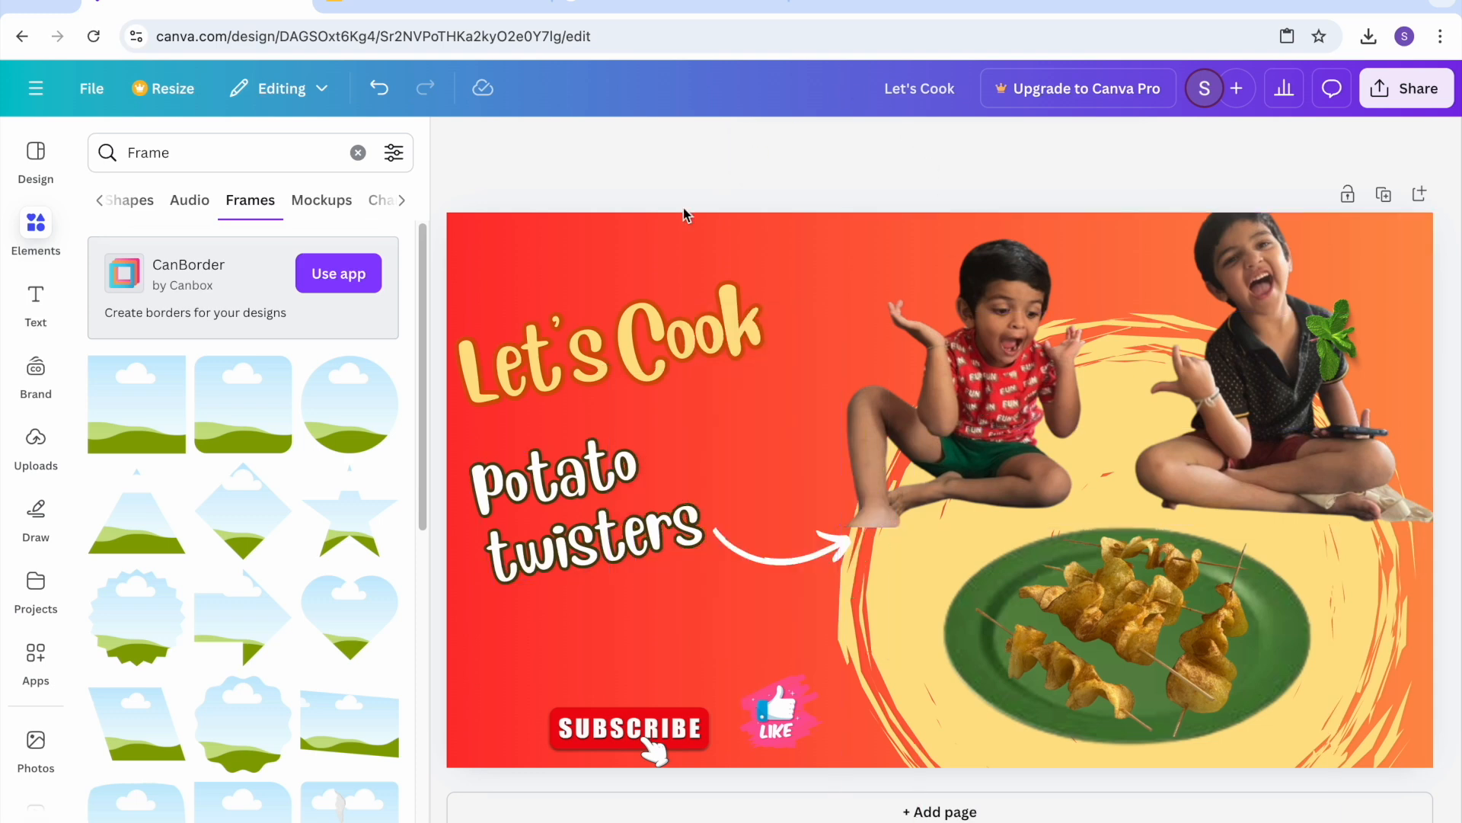
Step: Browse the text styles, font combinations, frames and template suggestions for further additions to the thumbnail
click(35, 509)
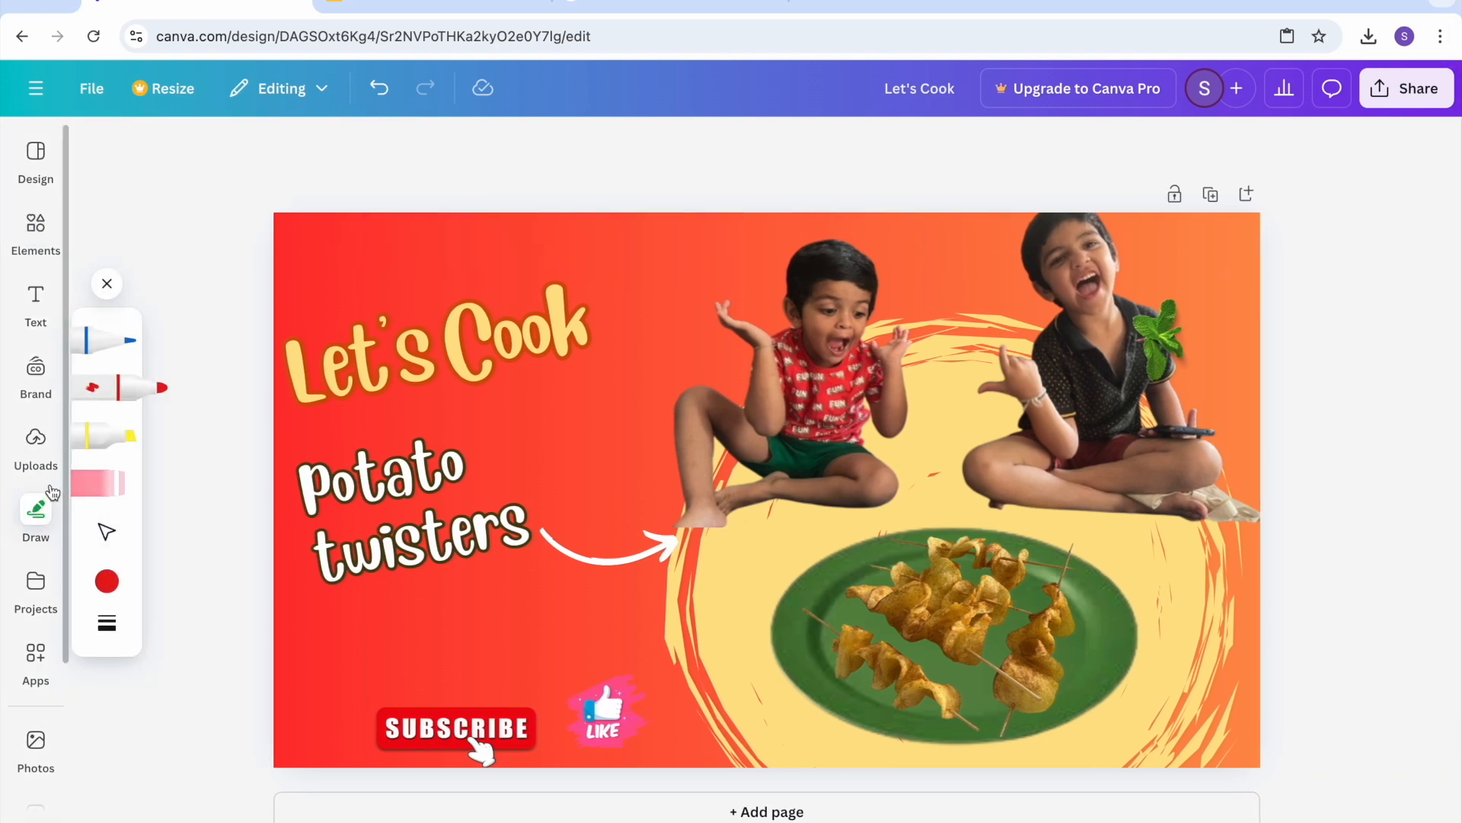
click(36, 438)
click(40, 323)
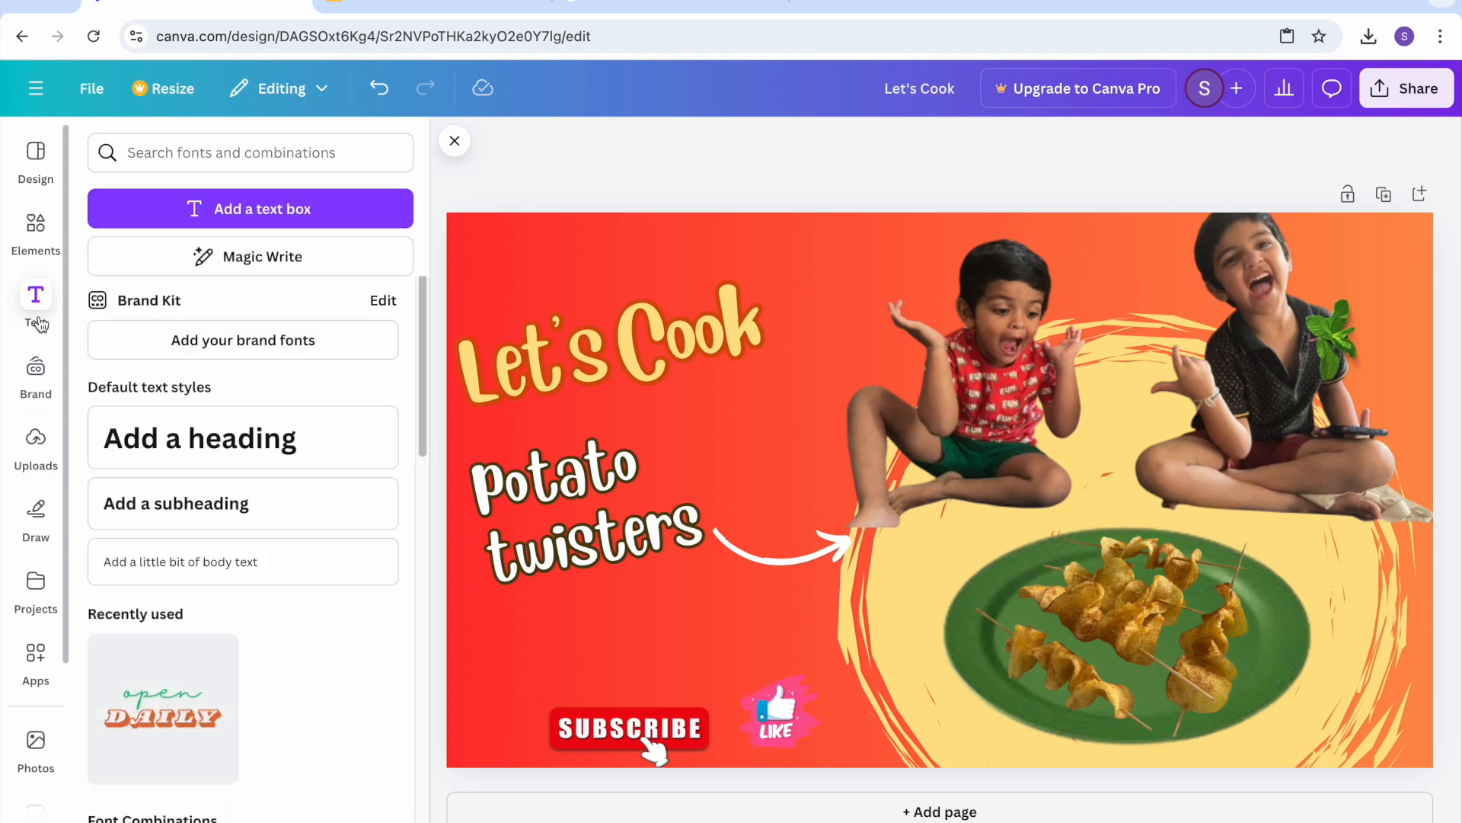
right_click(40, 247)
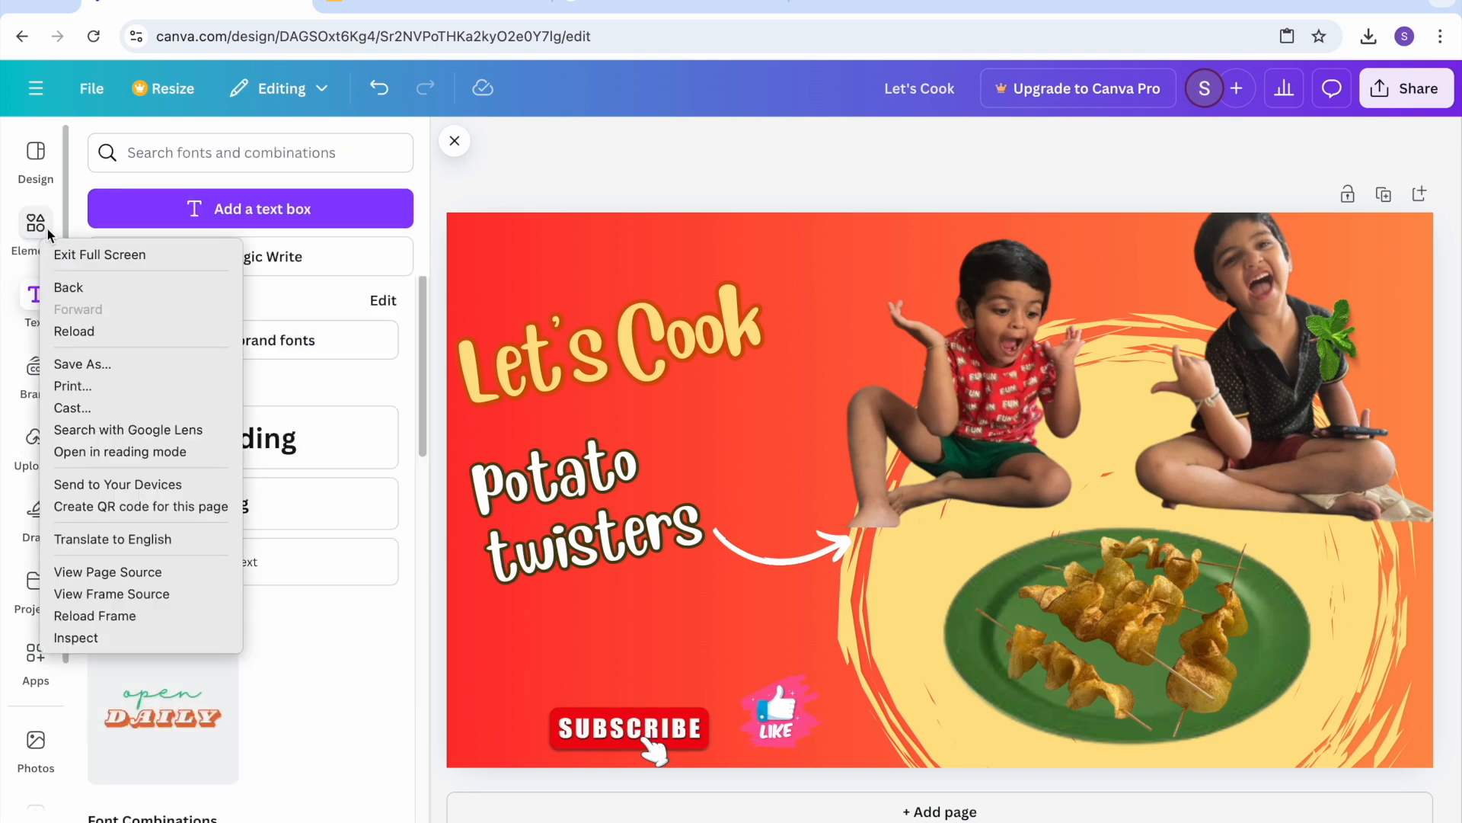
click(47, 235)
right_click(35, 222)
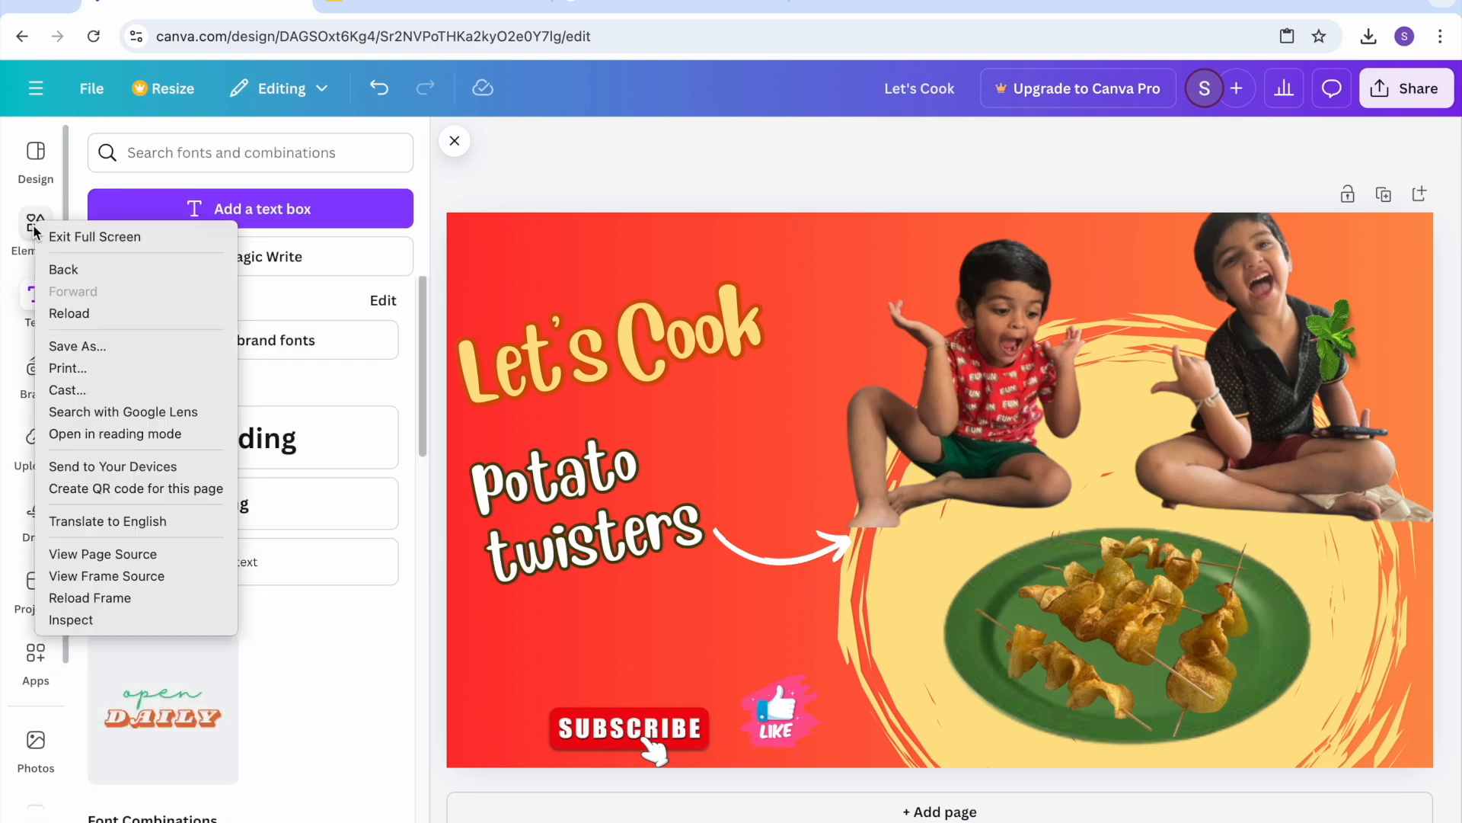
click(579, 629)
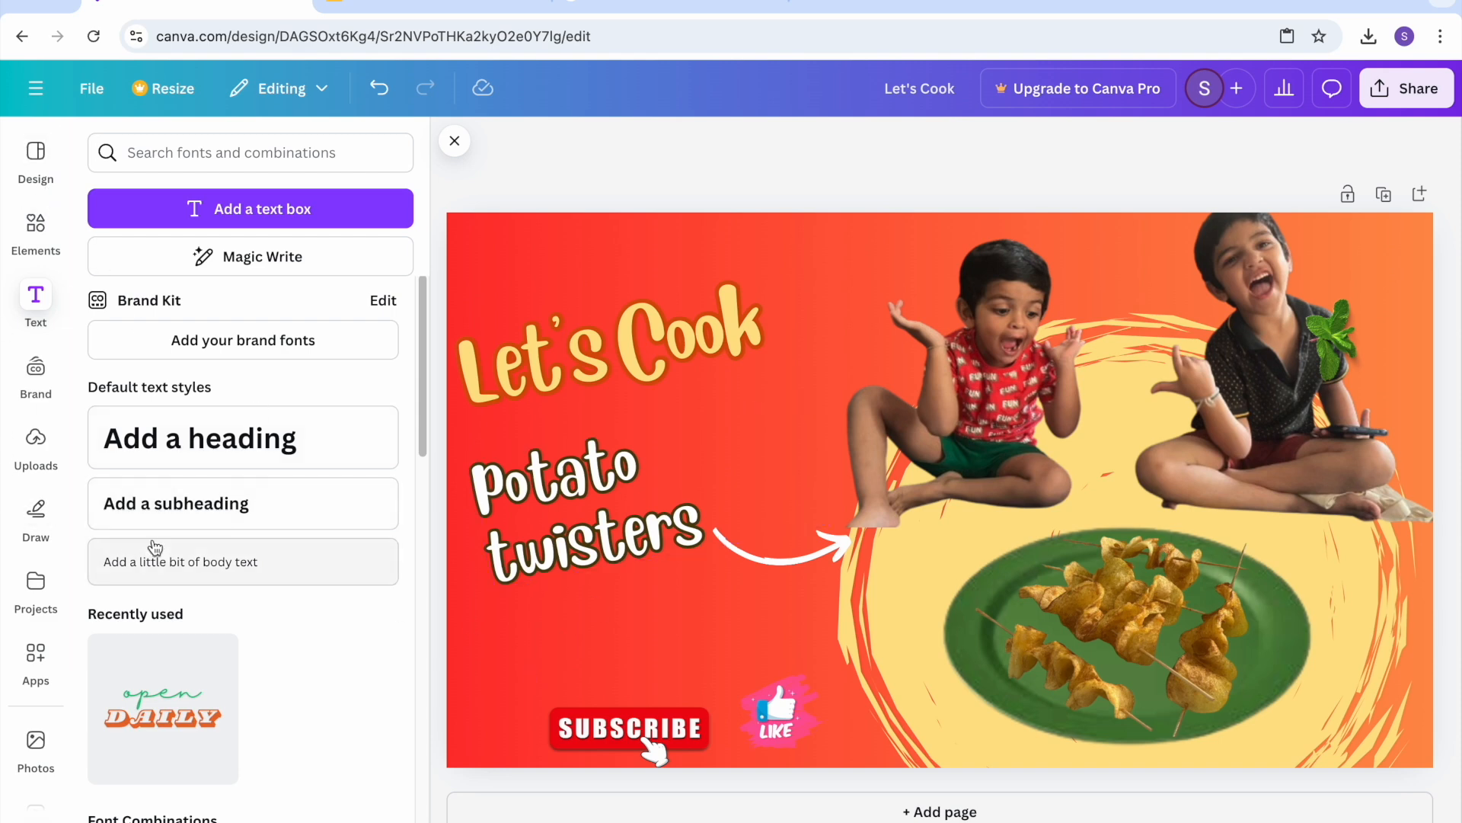
scroll(346, 554, down, 15)
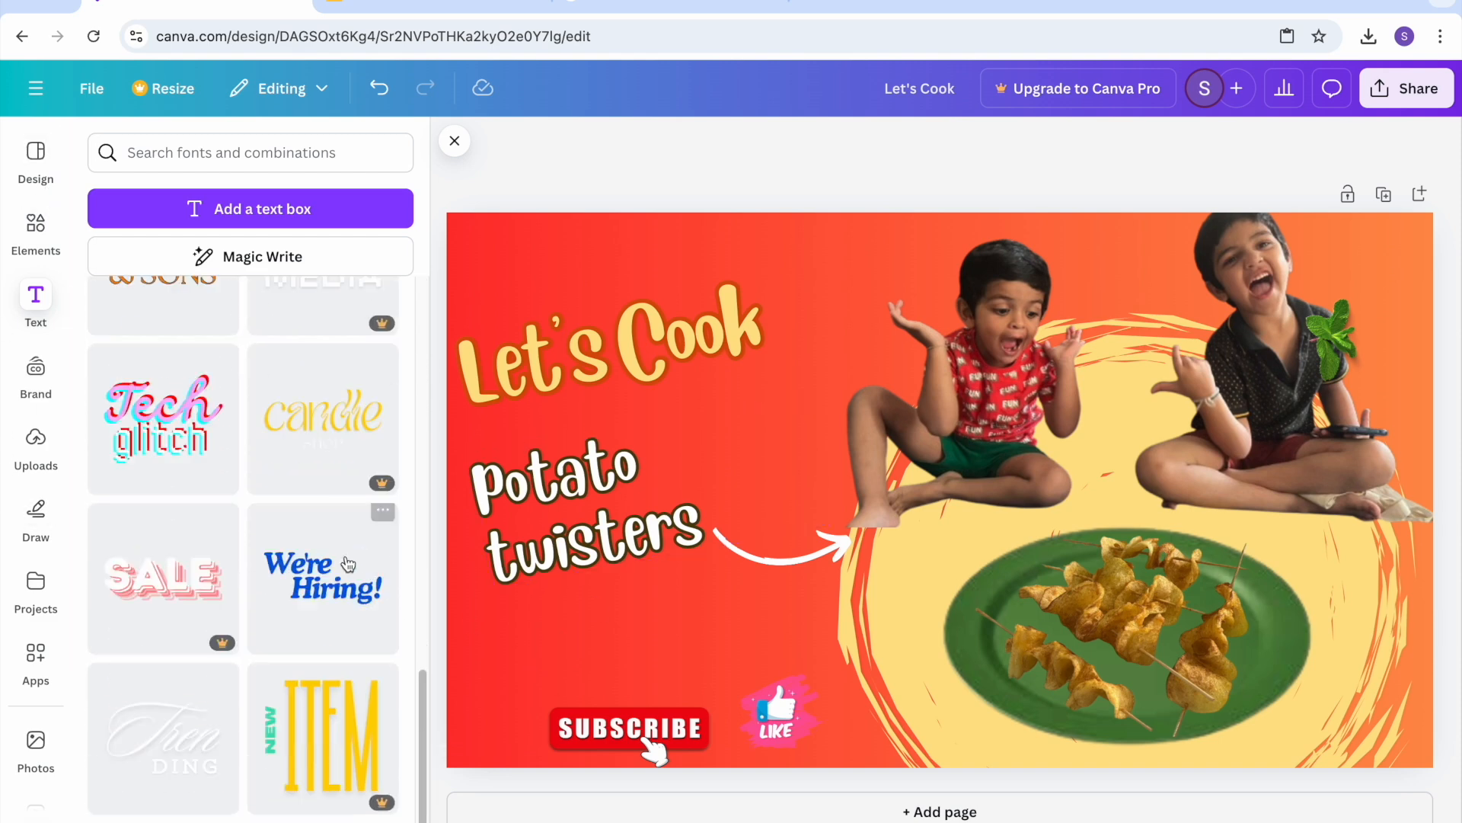
scroll(349, 563, up, 15)
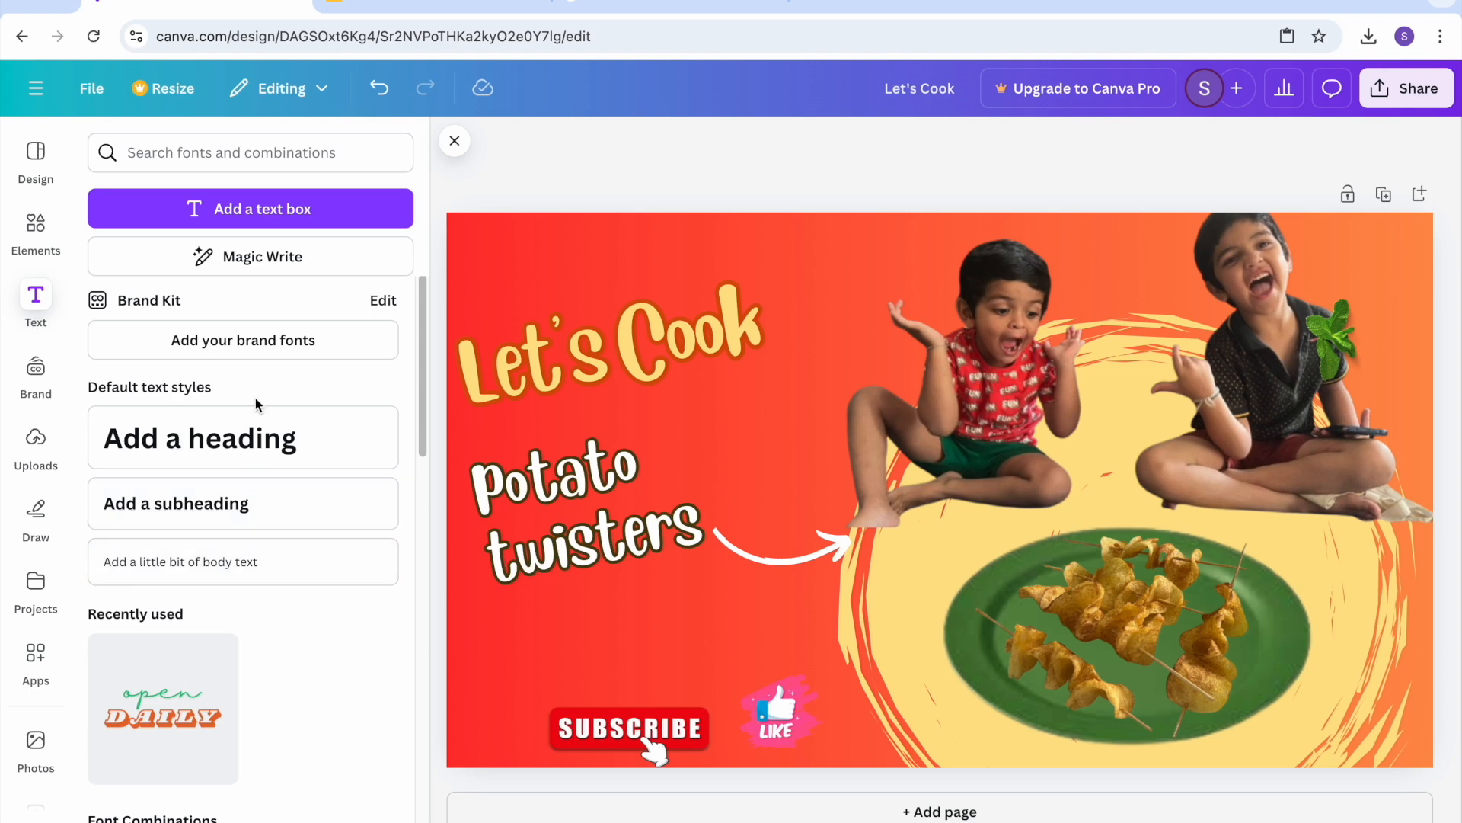
click(36, 254)
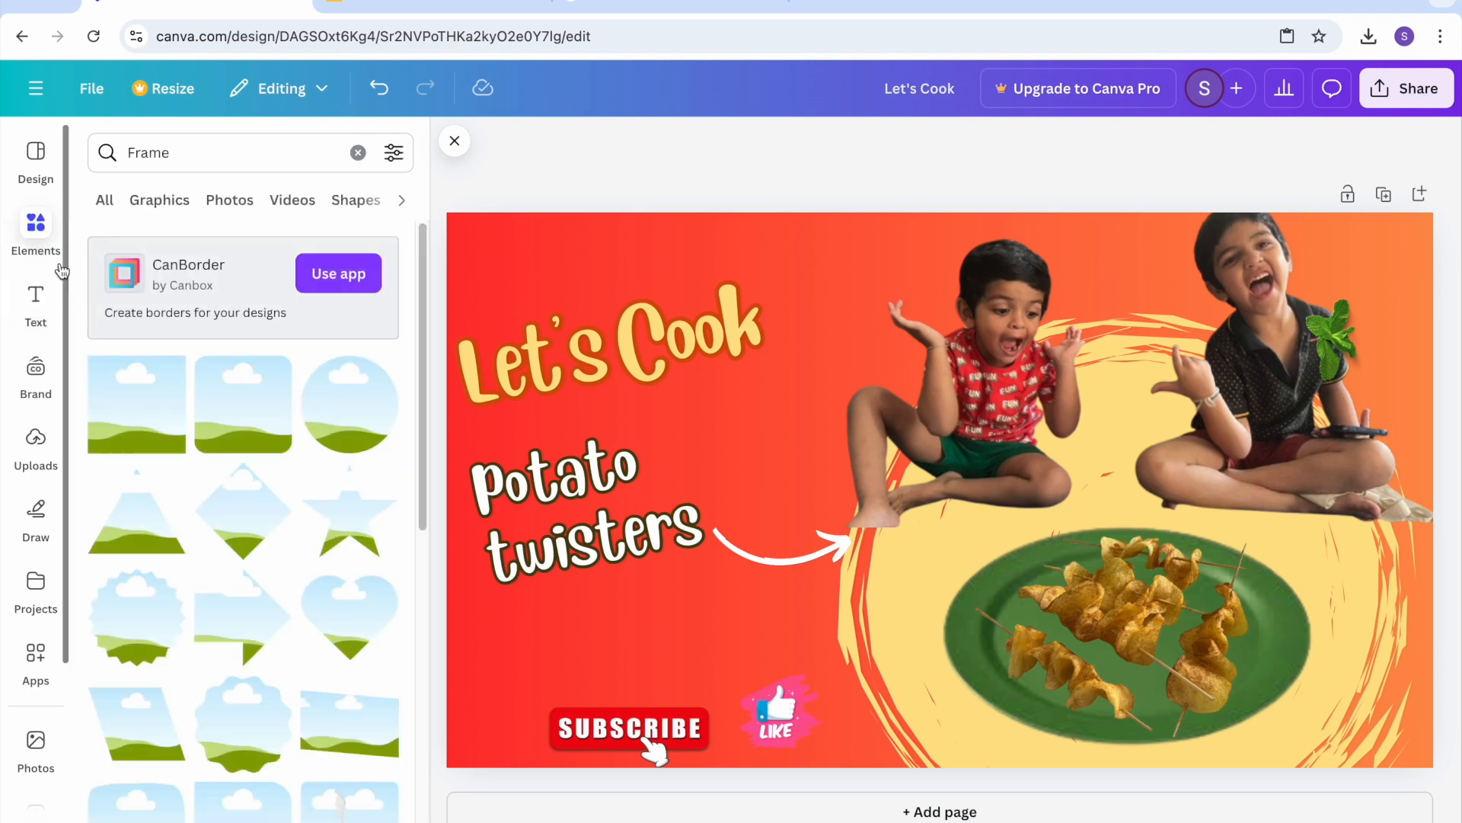
click(35, 156)
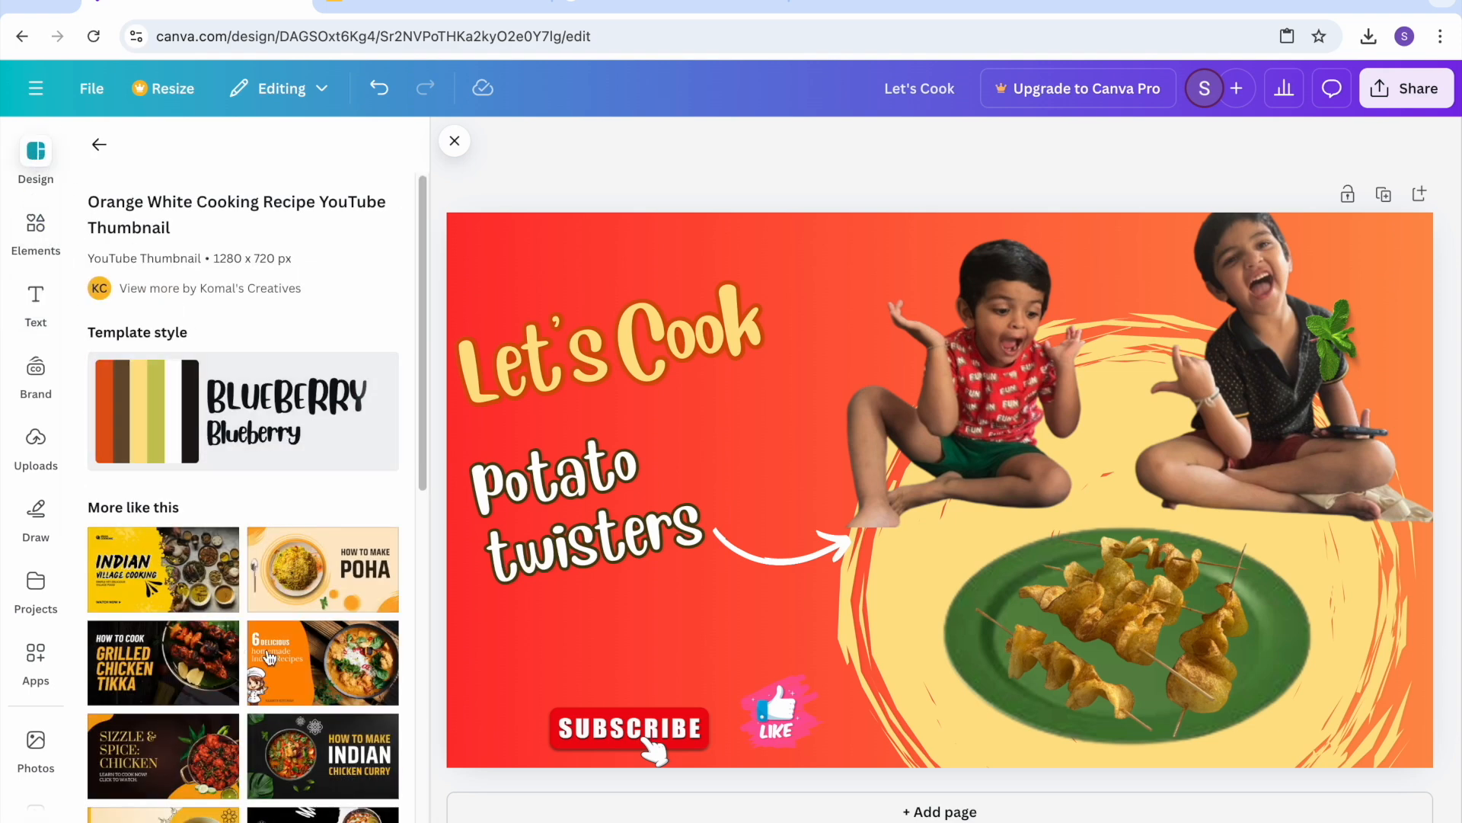